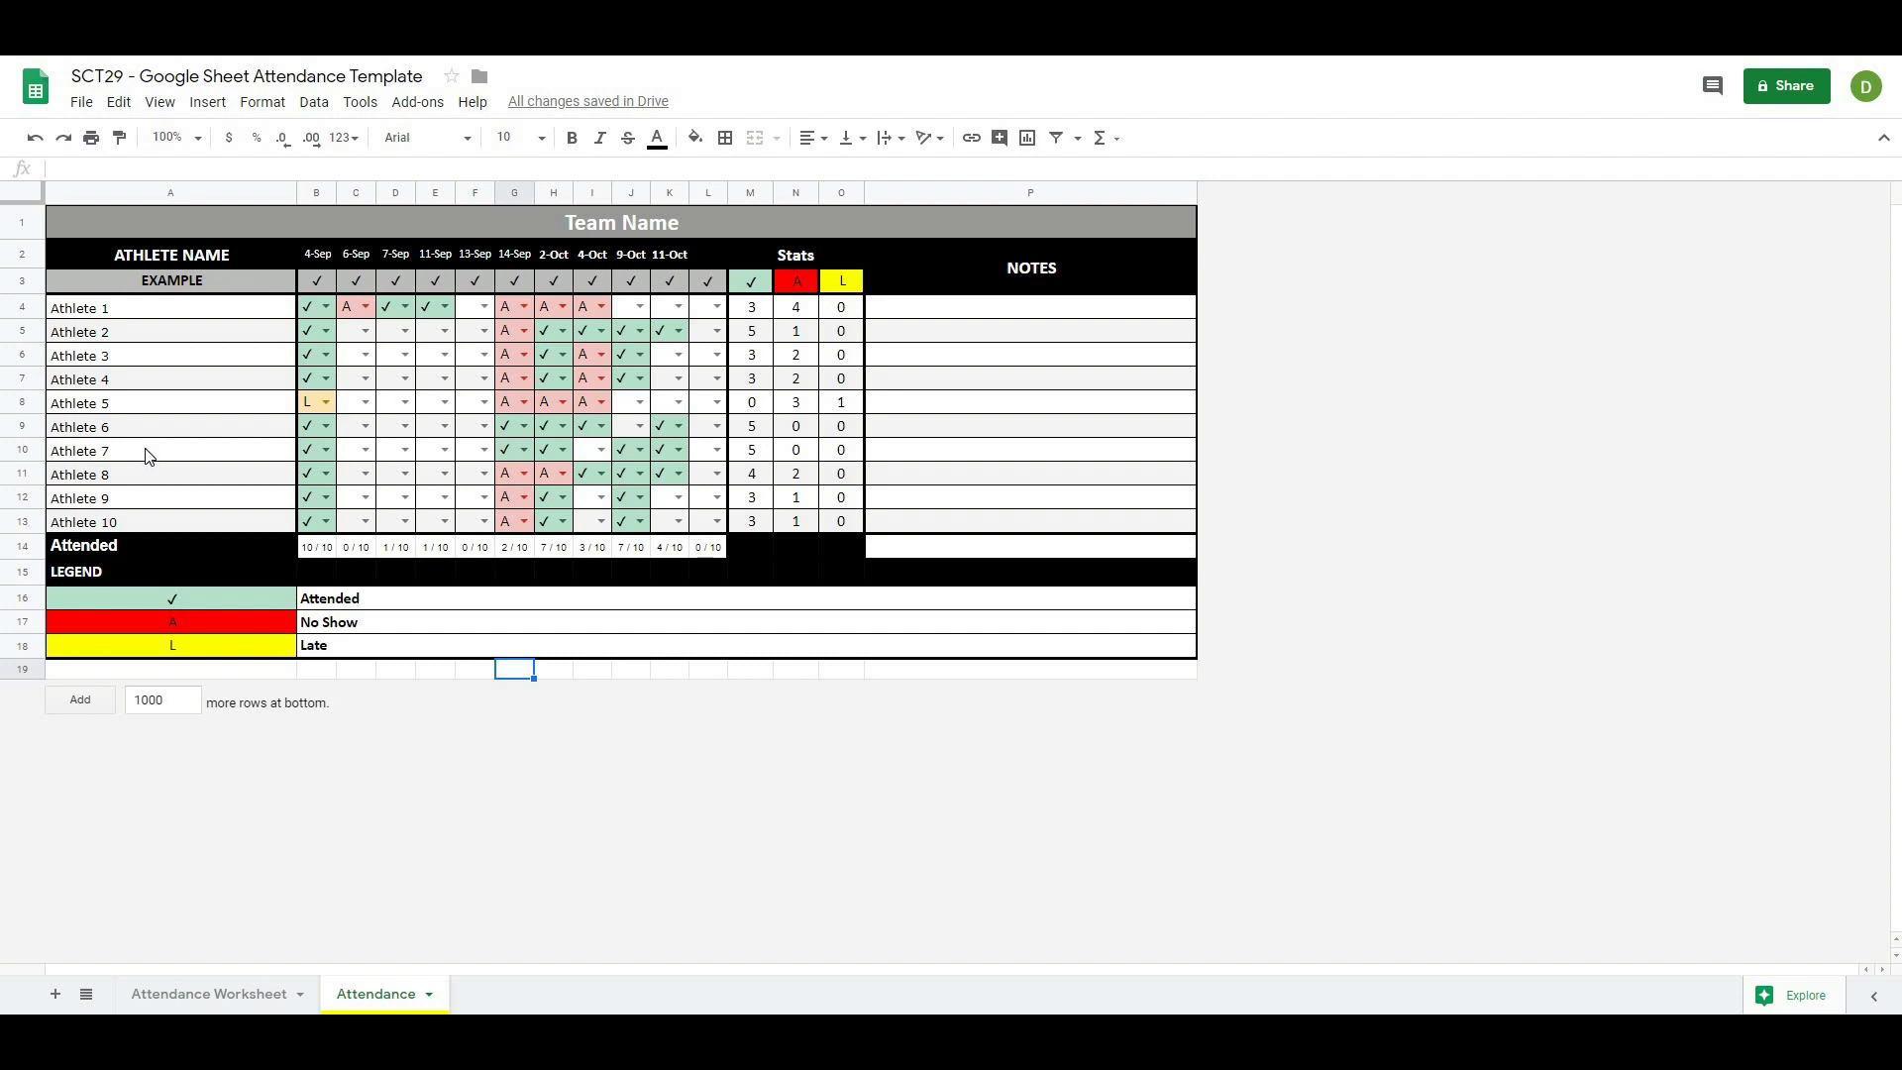
Preview B4's ✓/A/L attendance choices on the Attendance tab and dismiss them unchanged.
left_click(325, 307)
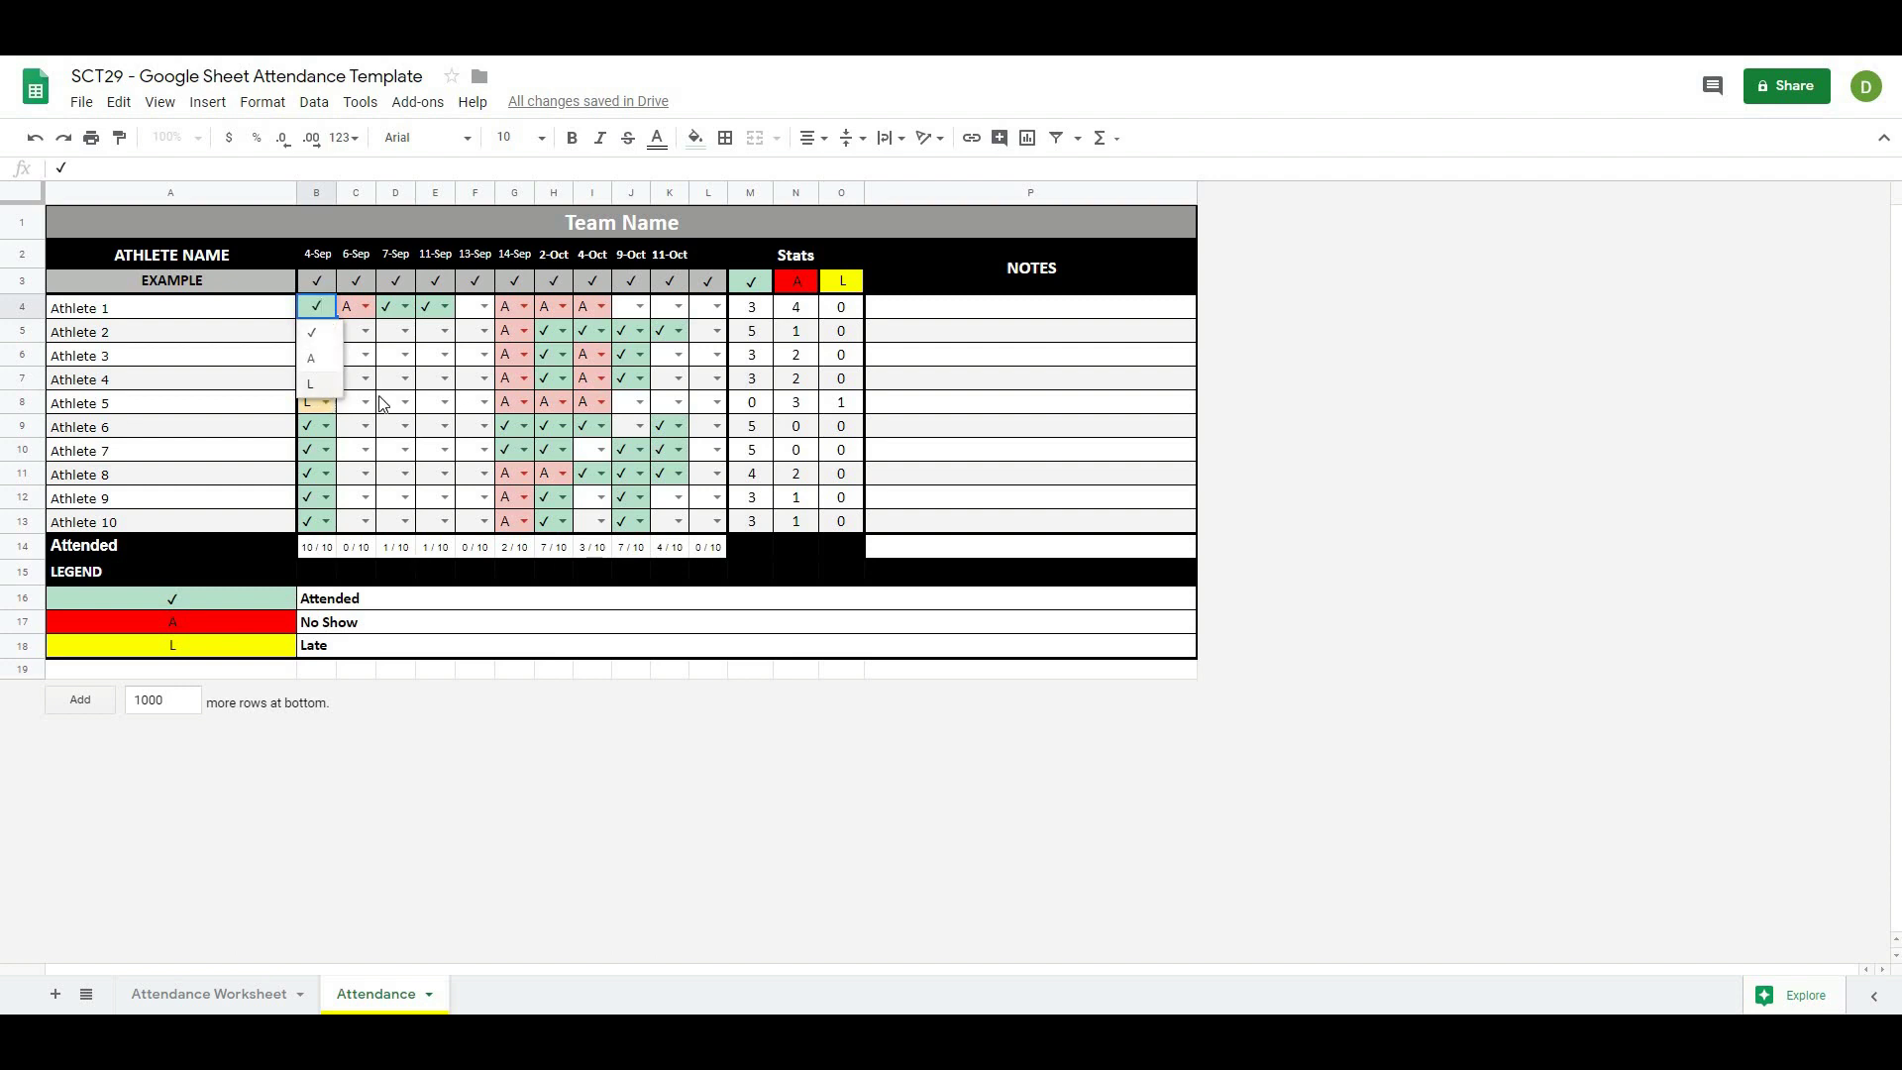
left_click(428, 362)
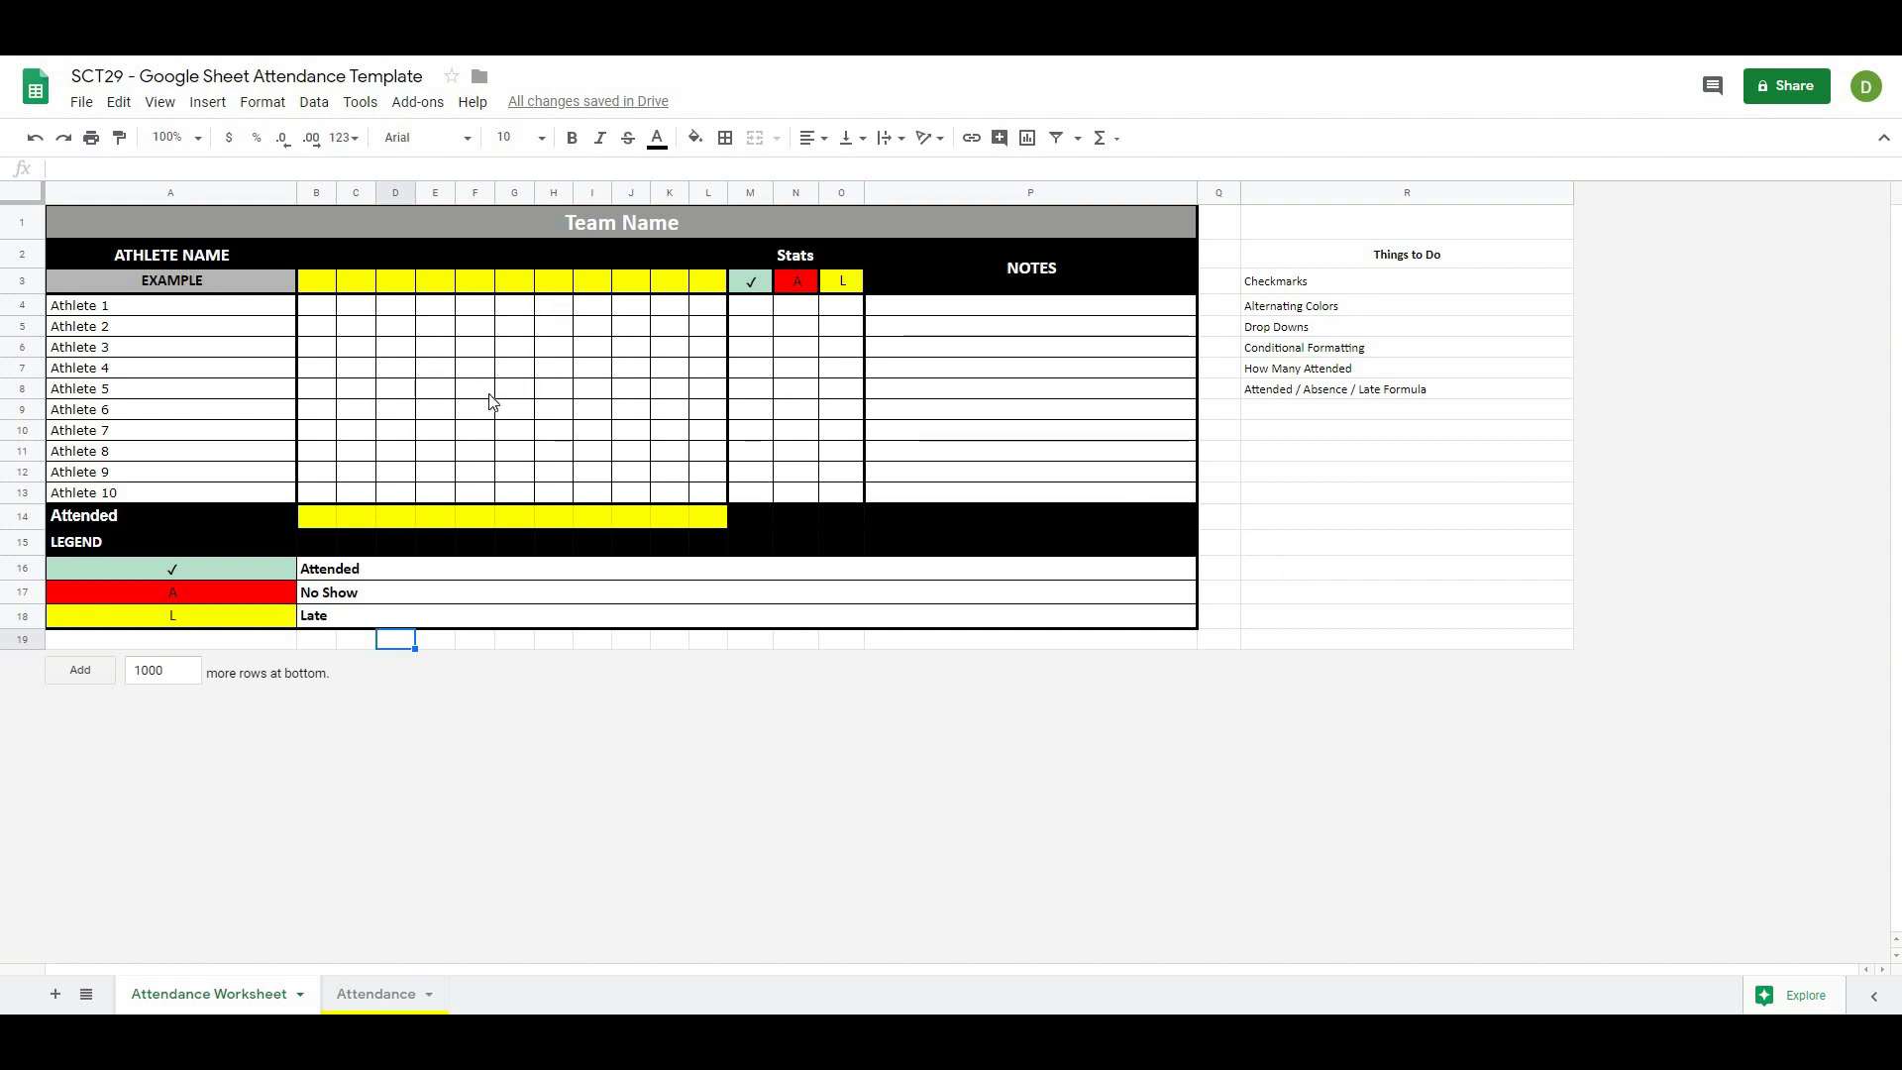
left_click(437, 410)
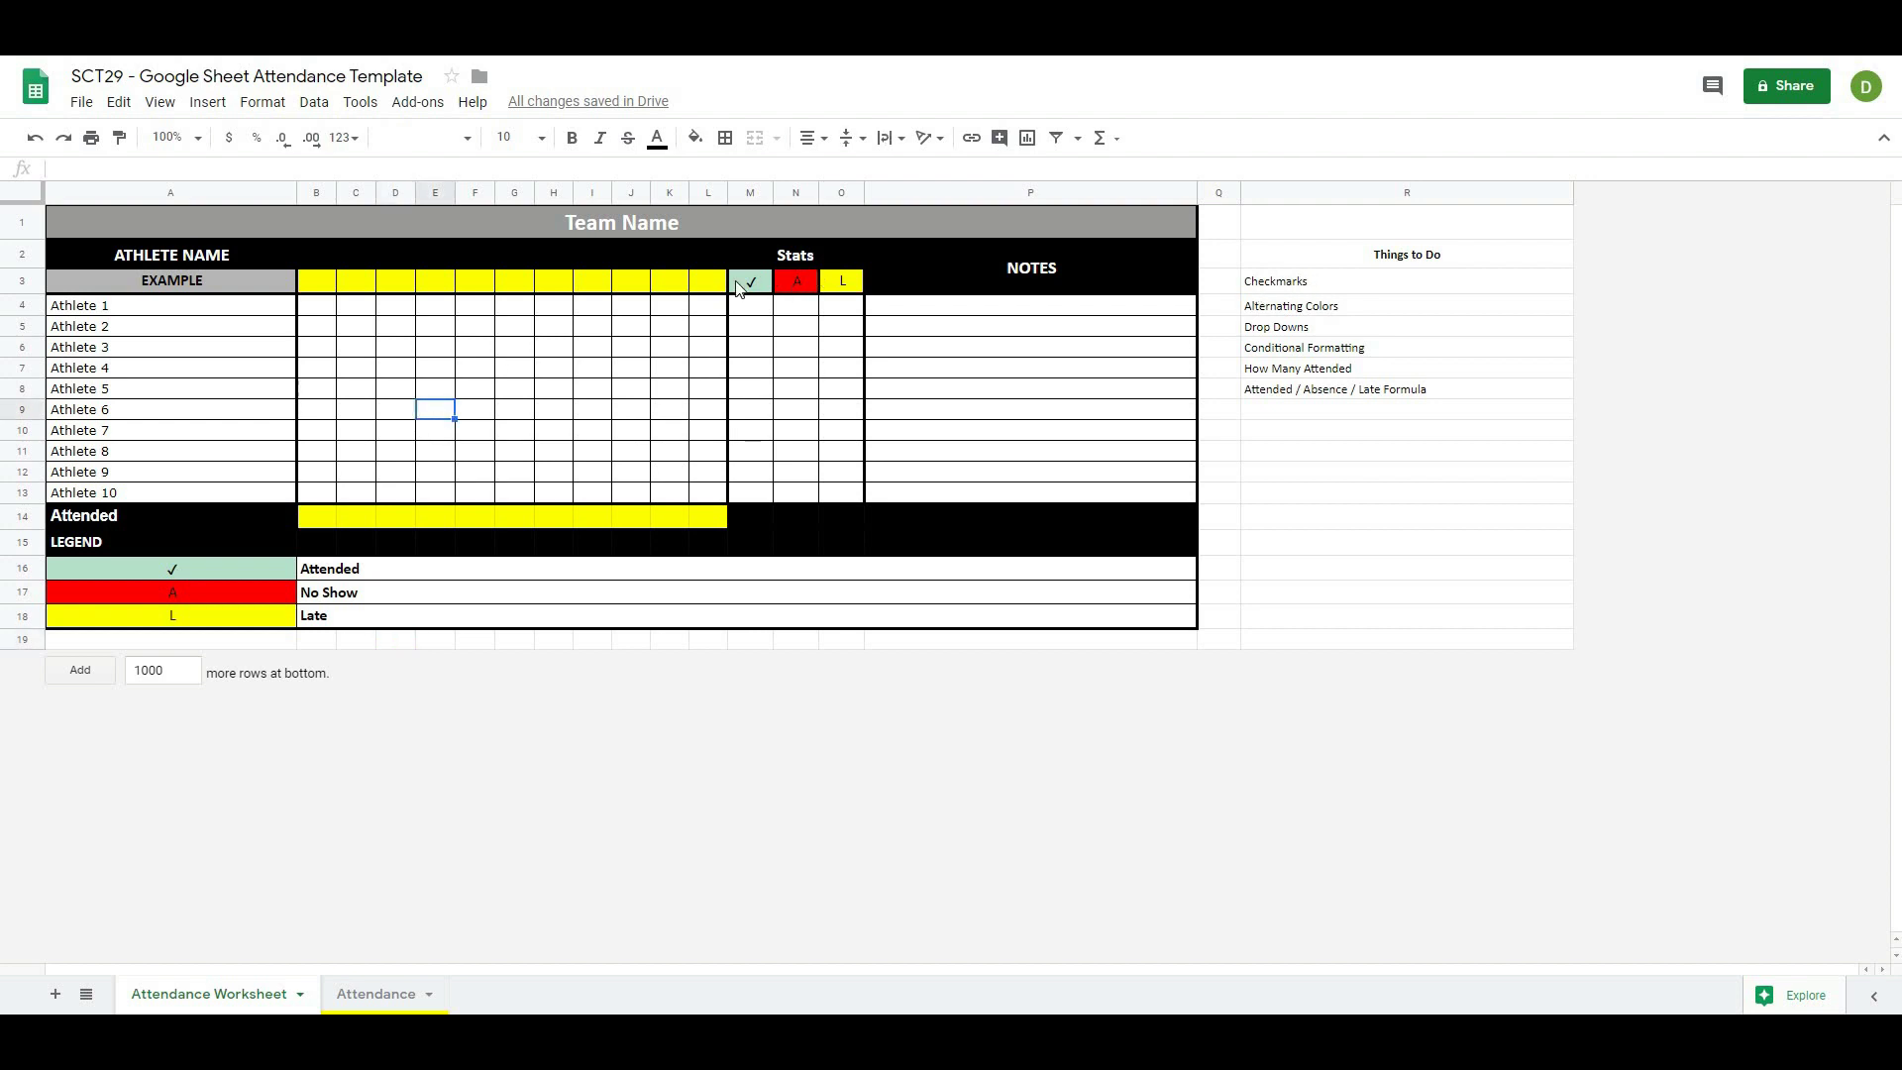
left_click(754, 288)
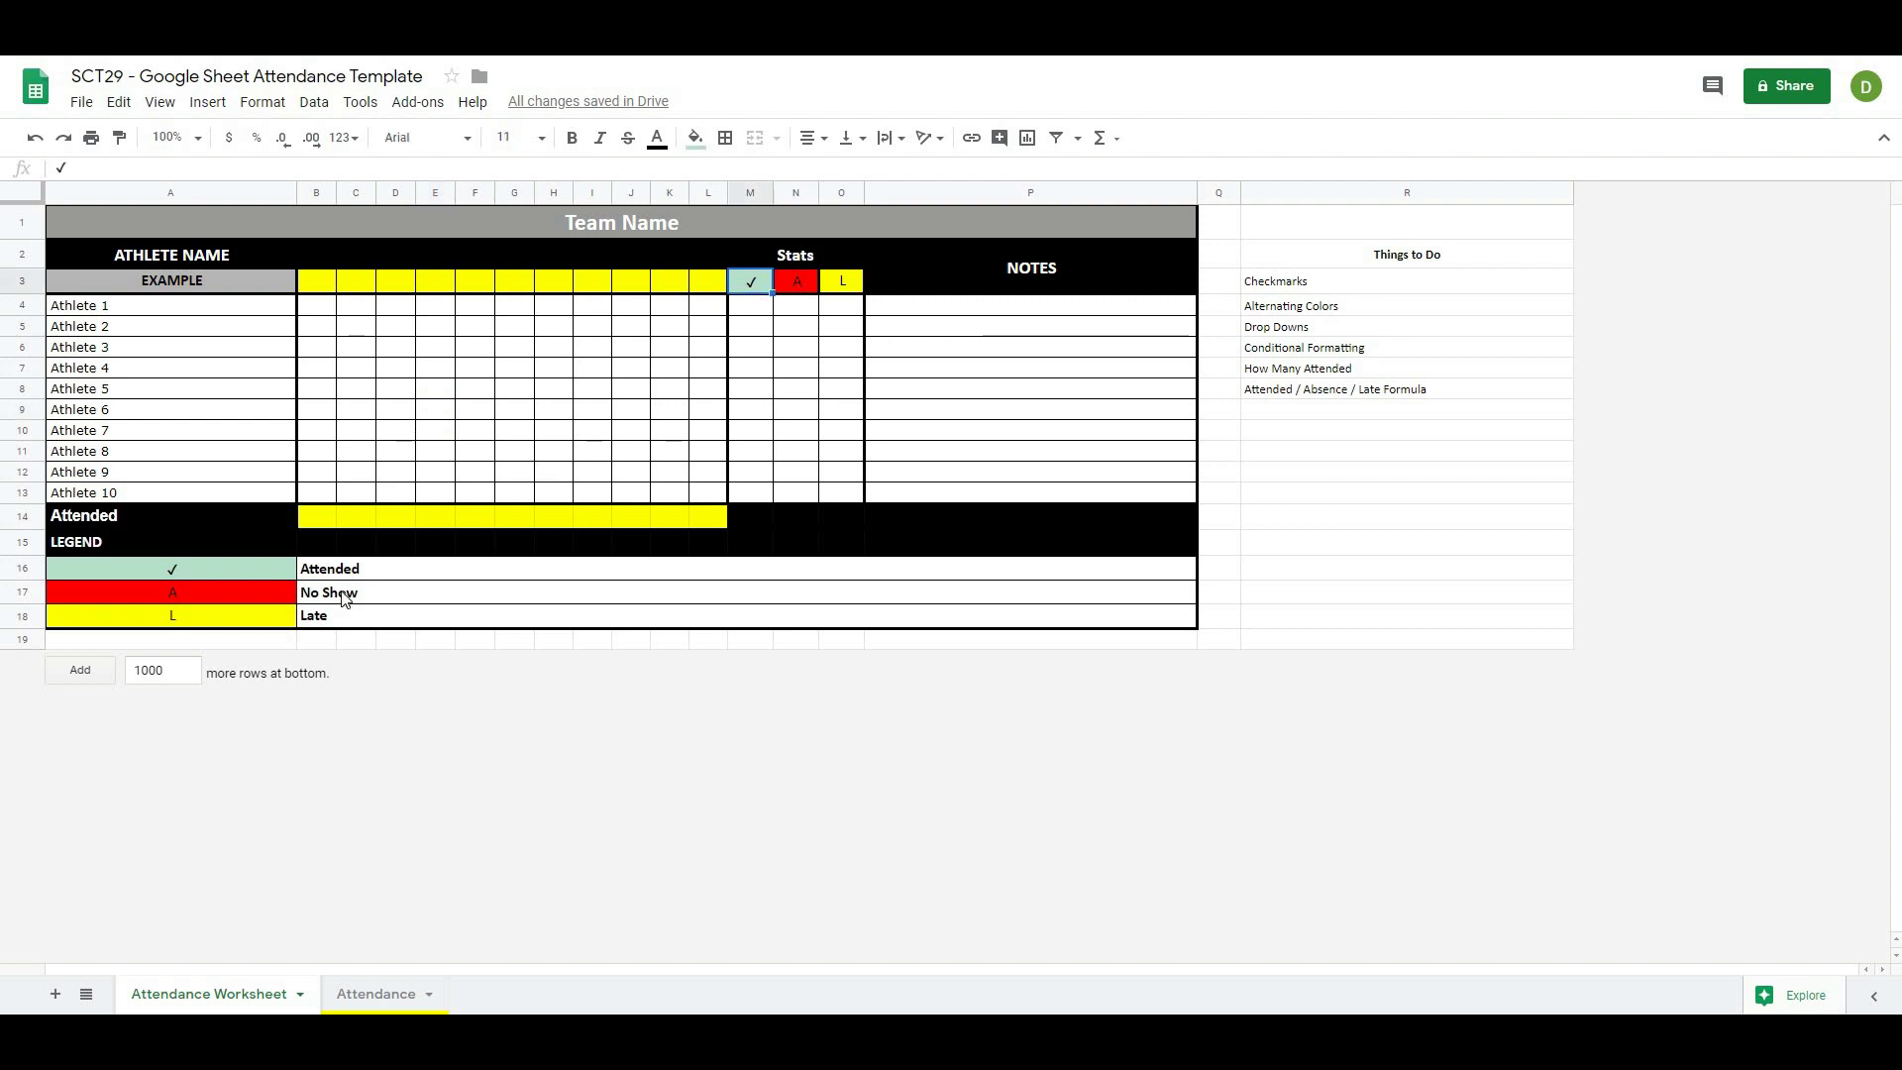
left_click(241, 569)
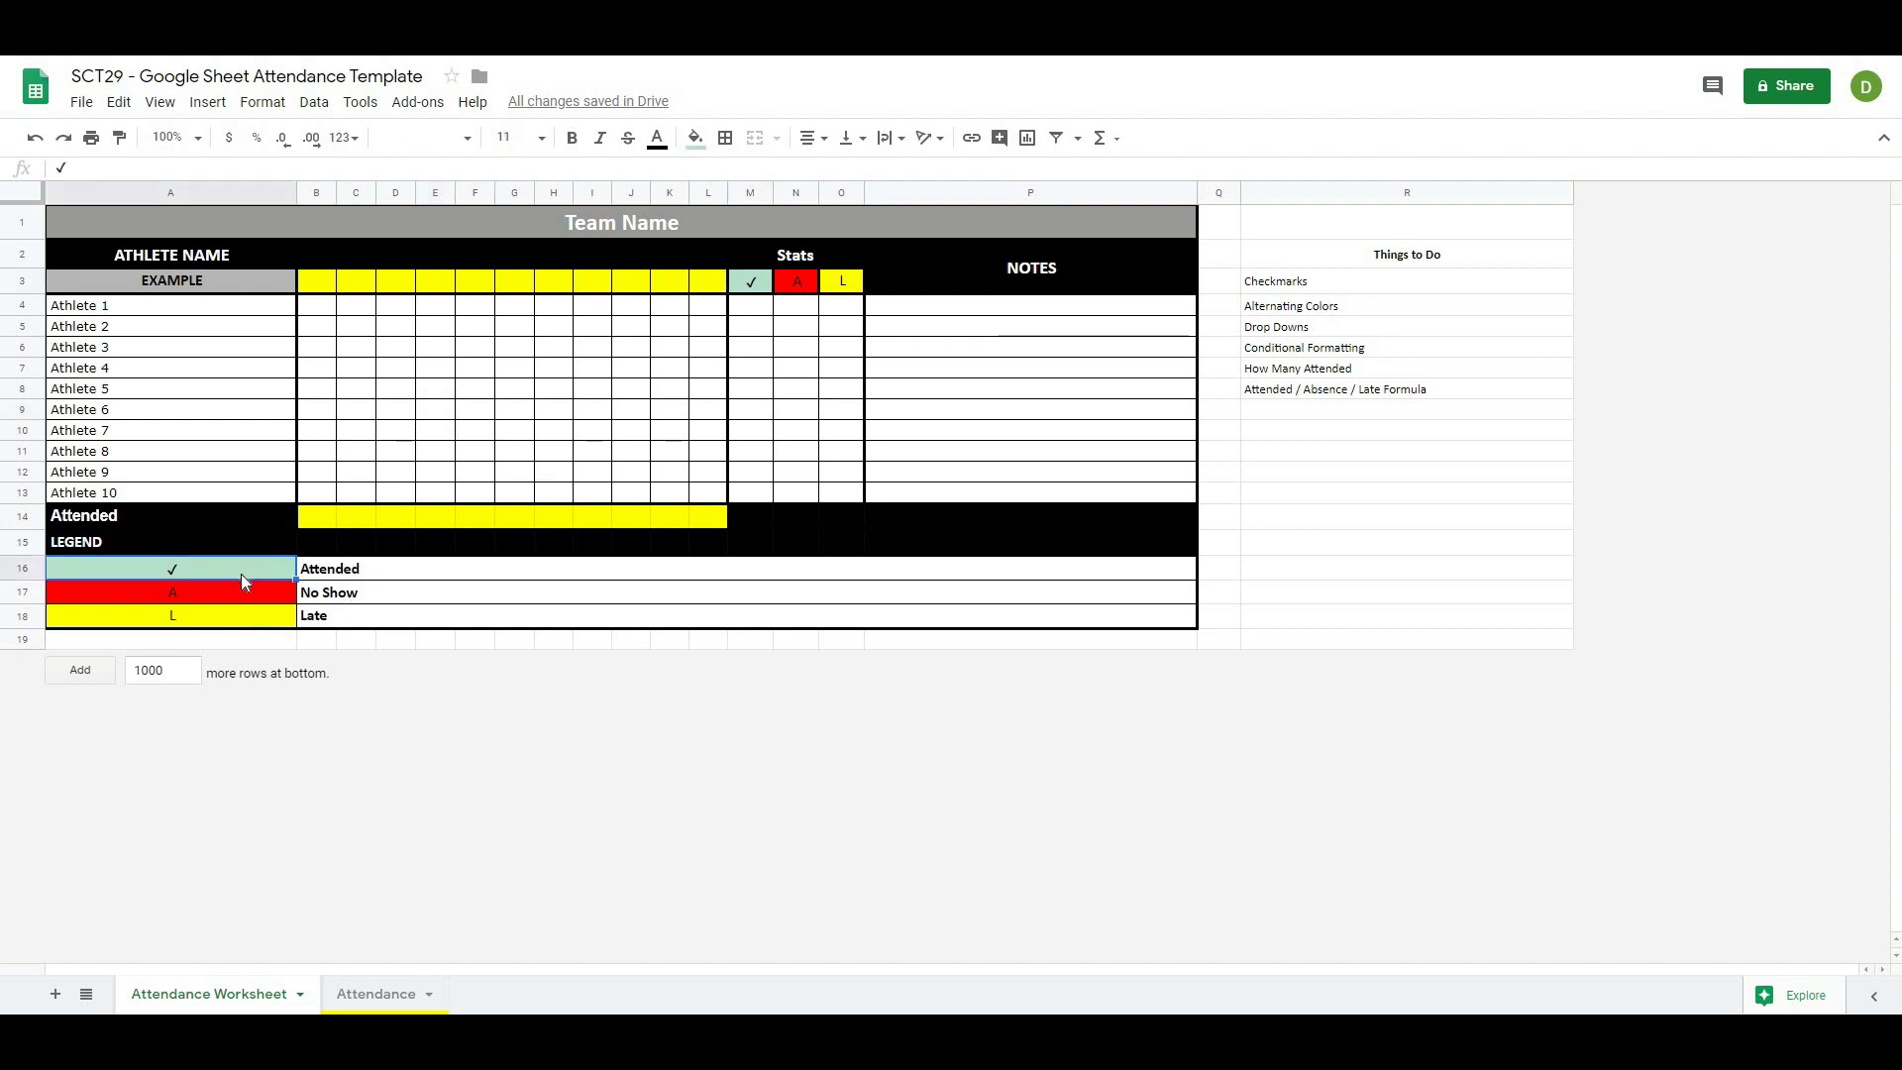
left_click(370, 438)
left_click(314, 288)
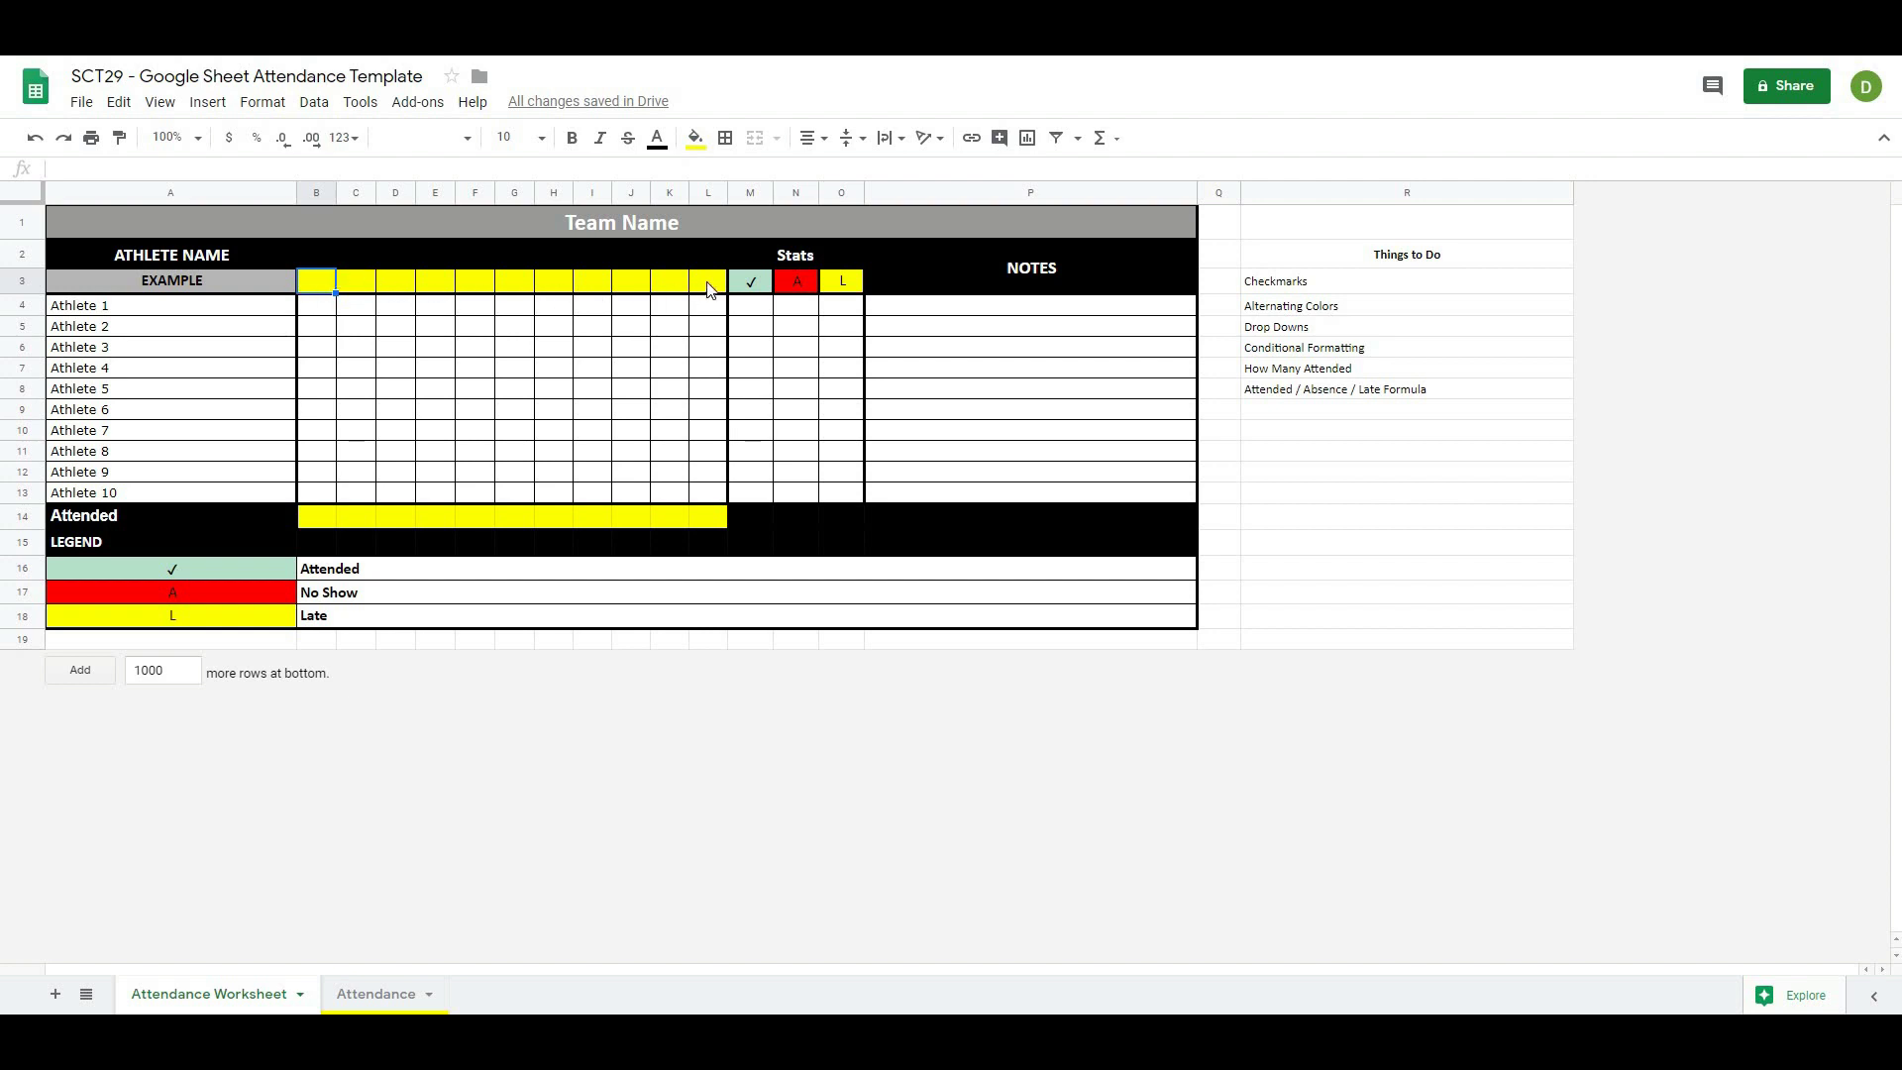
Enter a =CHAR() checkmark formula in cell B3.
left_click(342, 327)
left_click(321, 289)
type("=char(")
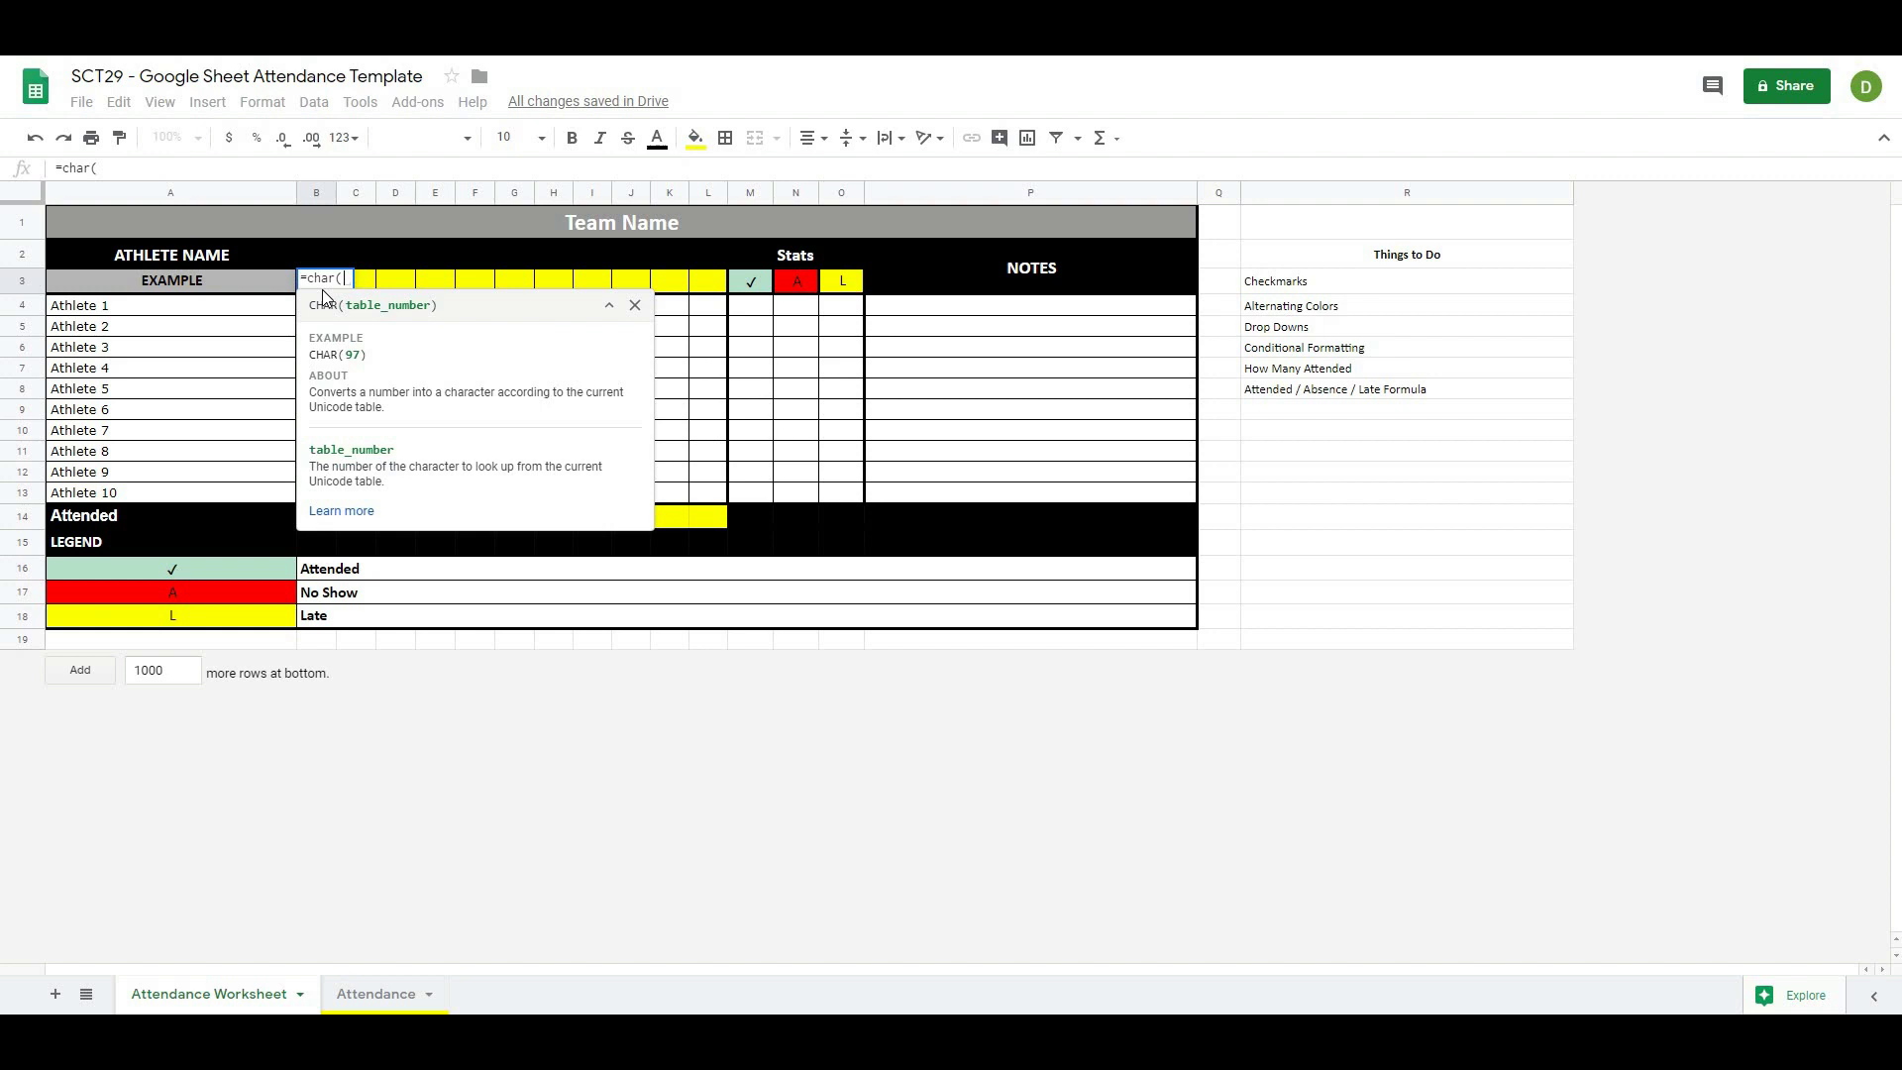
type("10003")
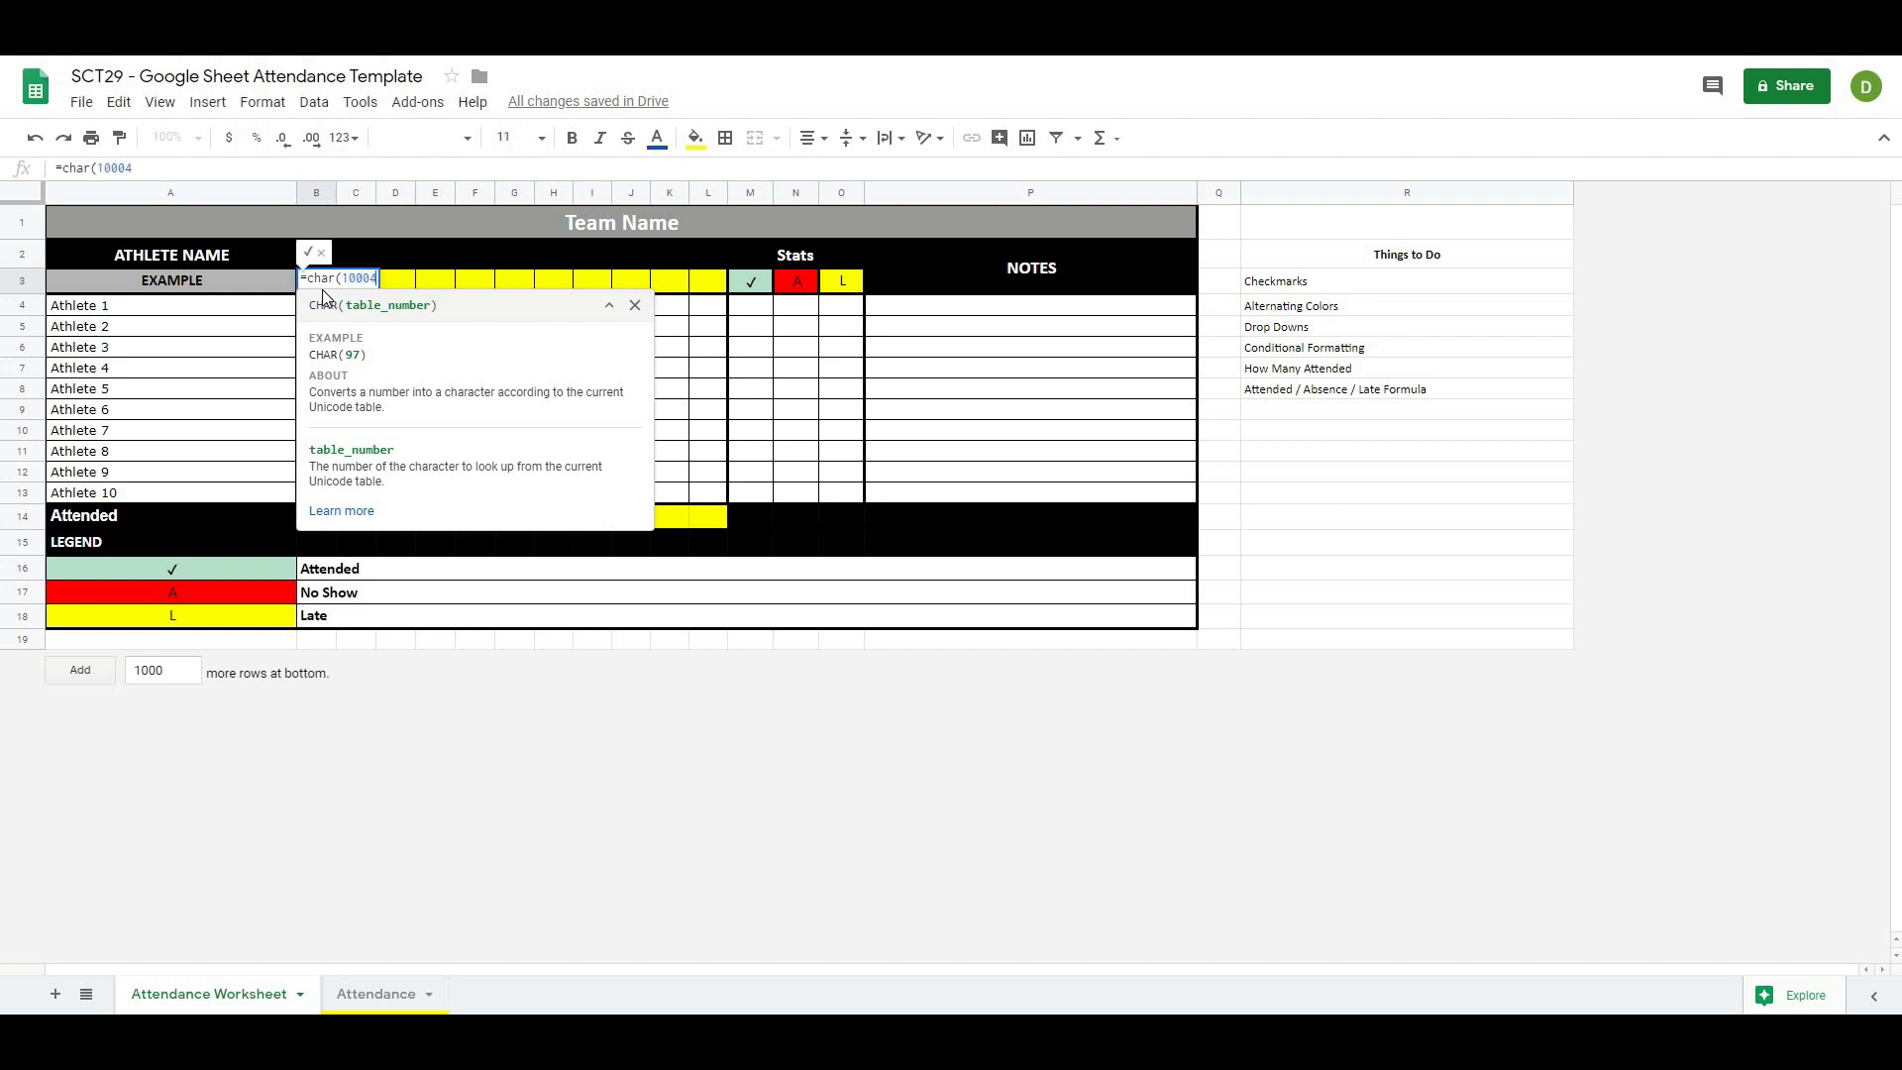
type(")")
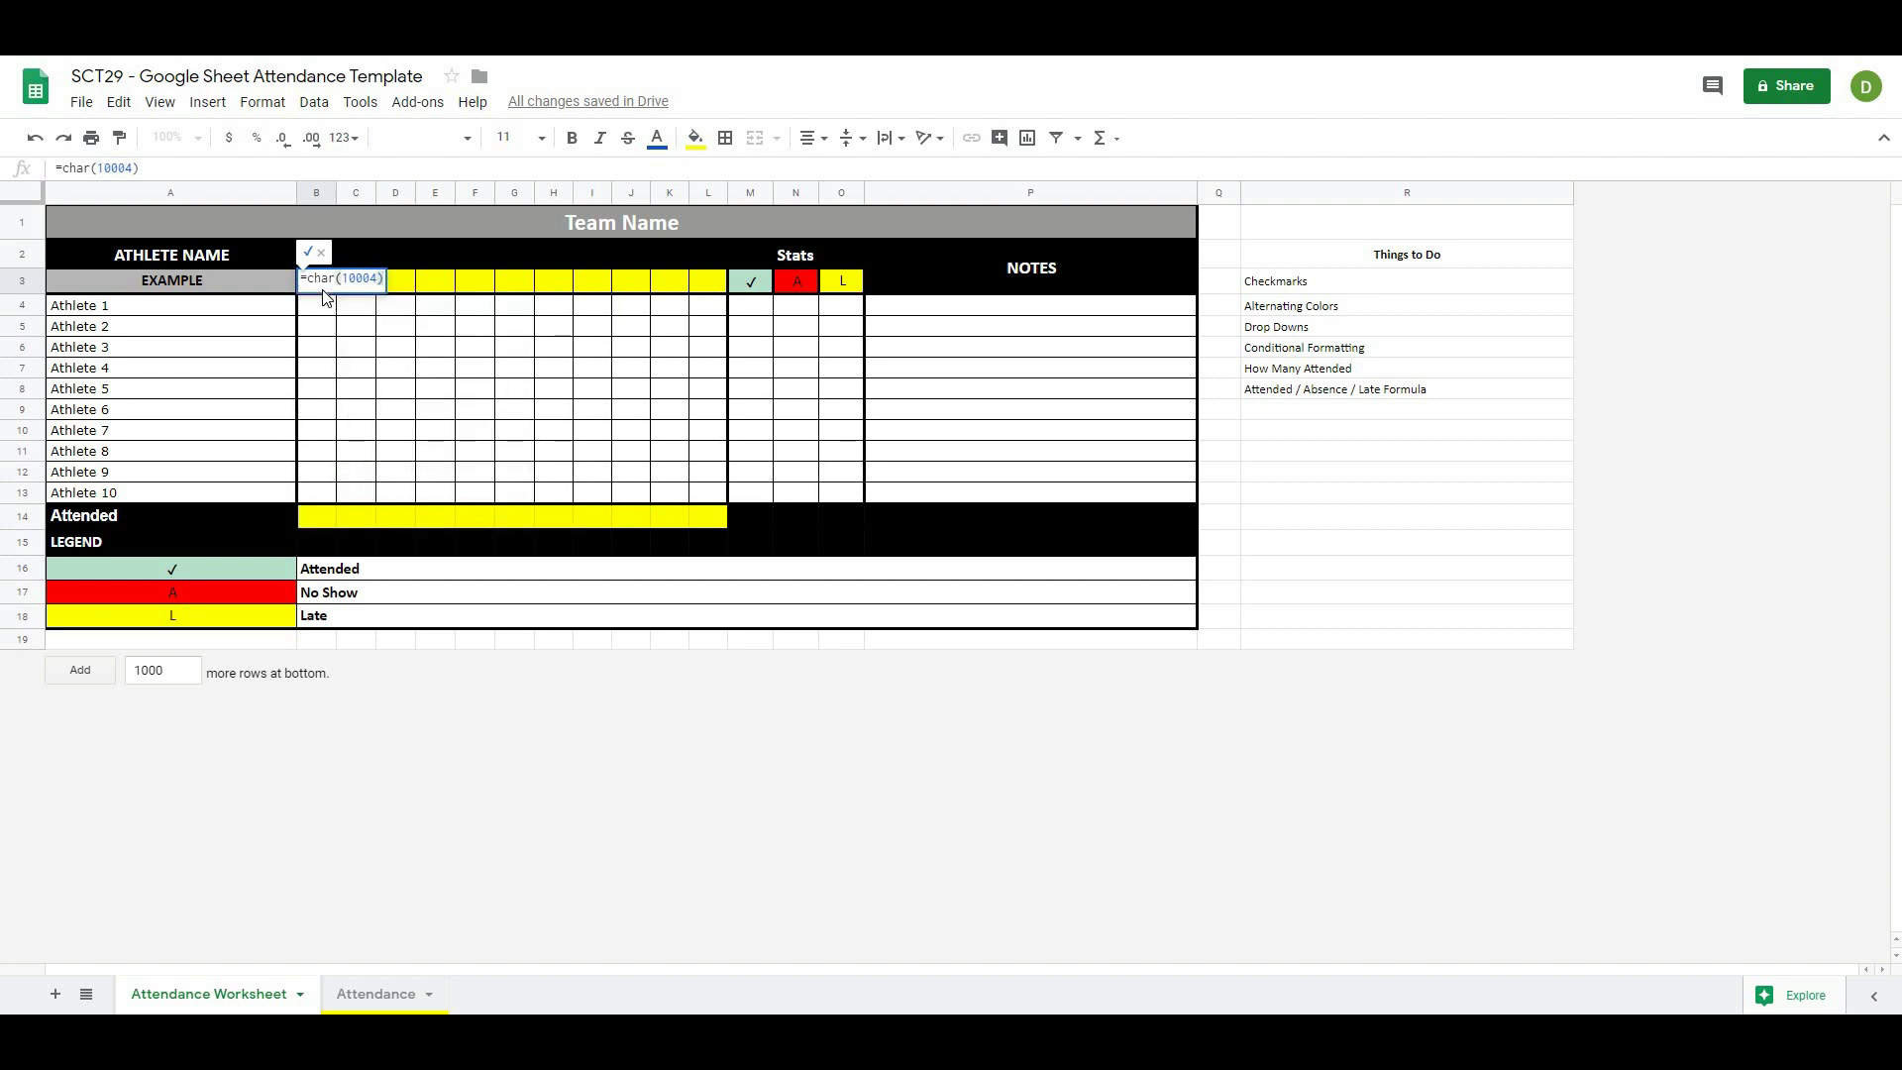
key("Return")
Copy B3's checkmark and select the remaining date headers C3:L3.
left_click(342, 326)
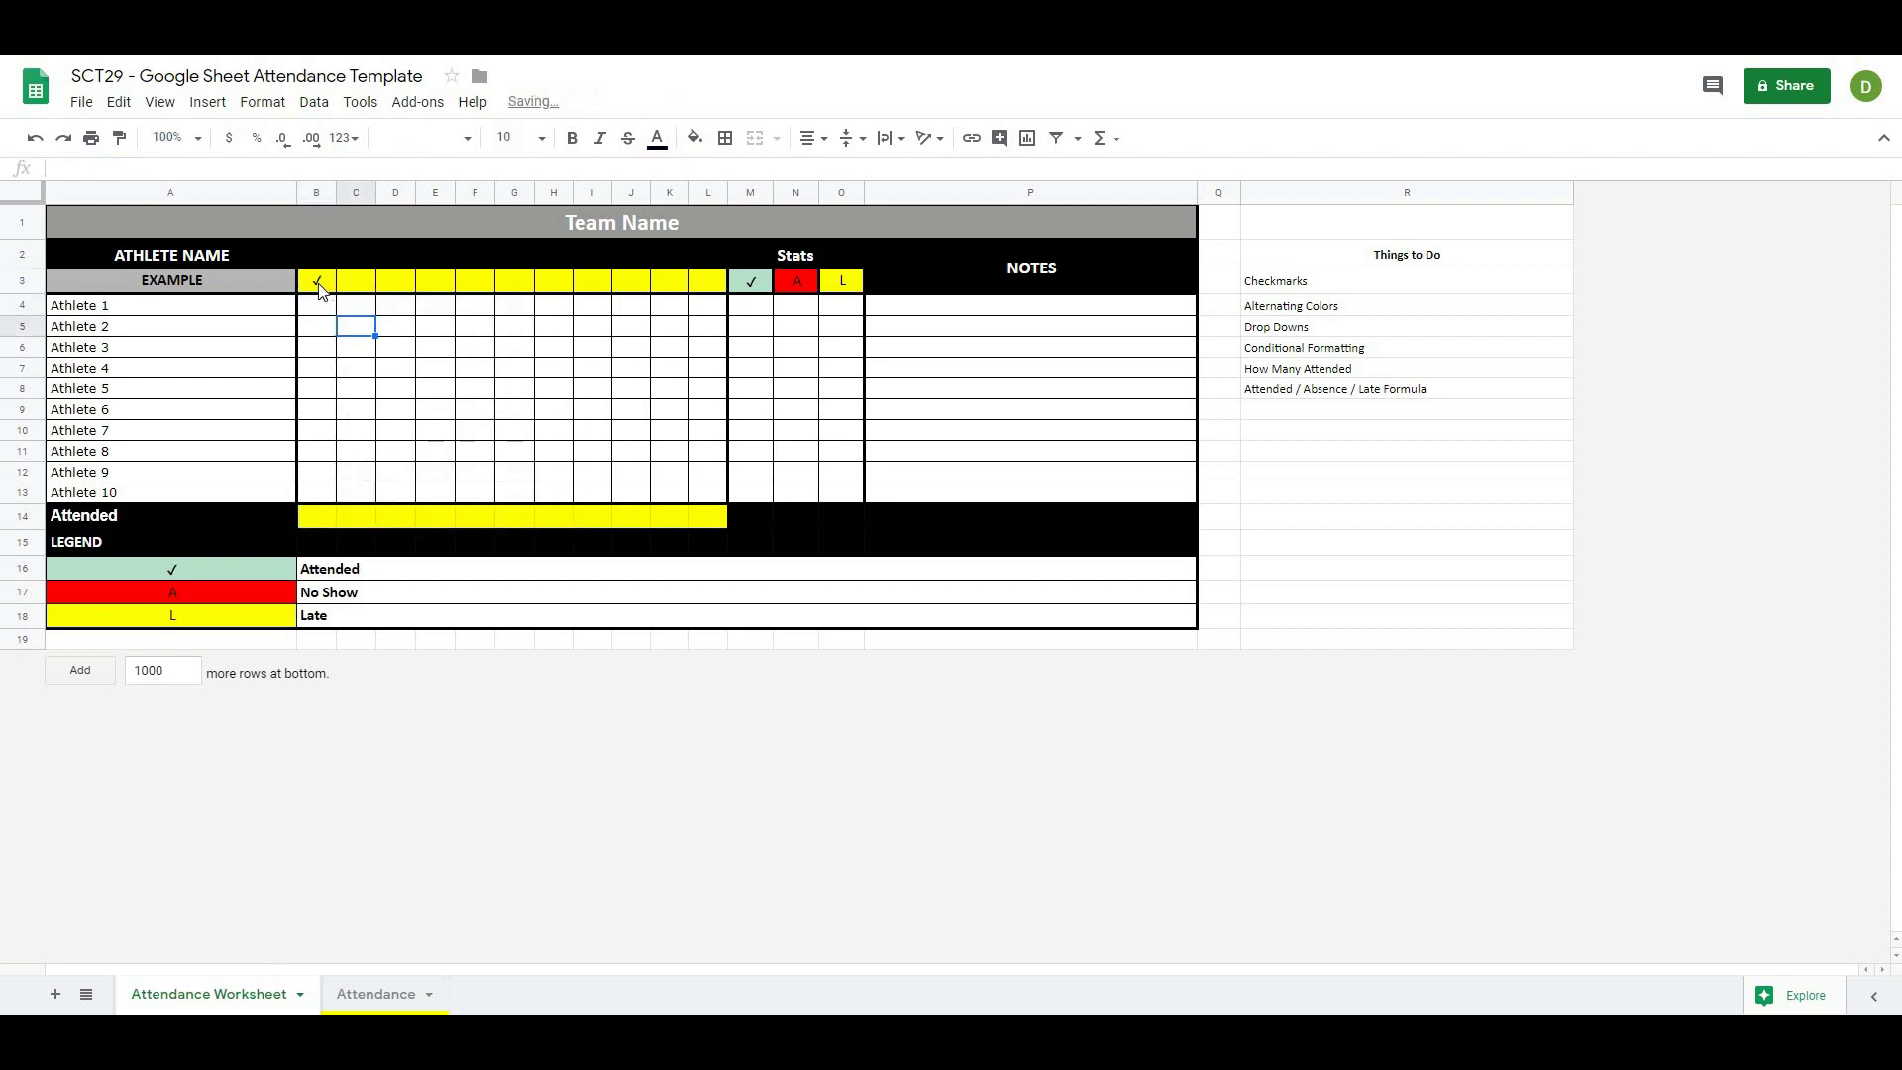
left_click(320, 287)
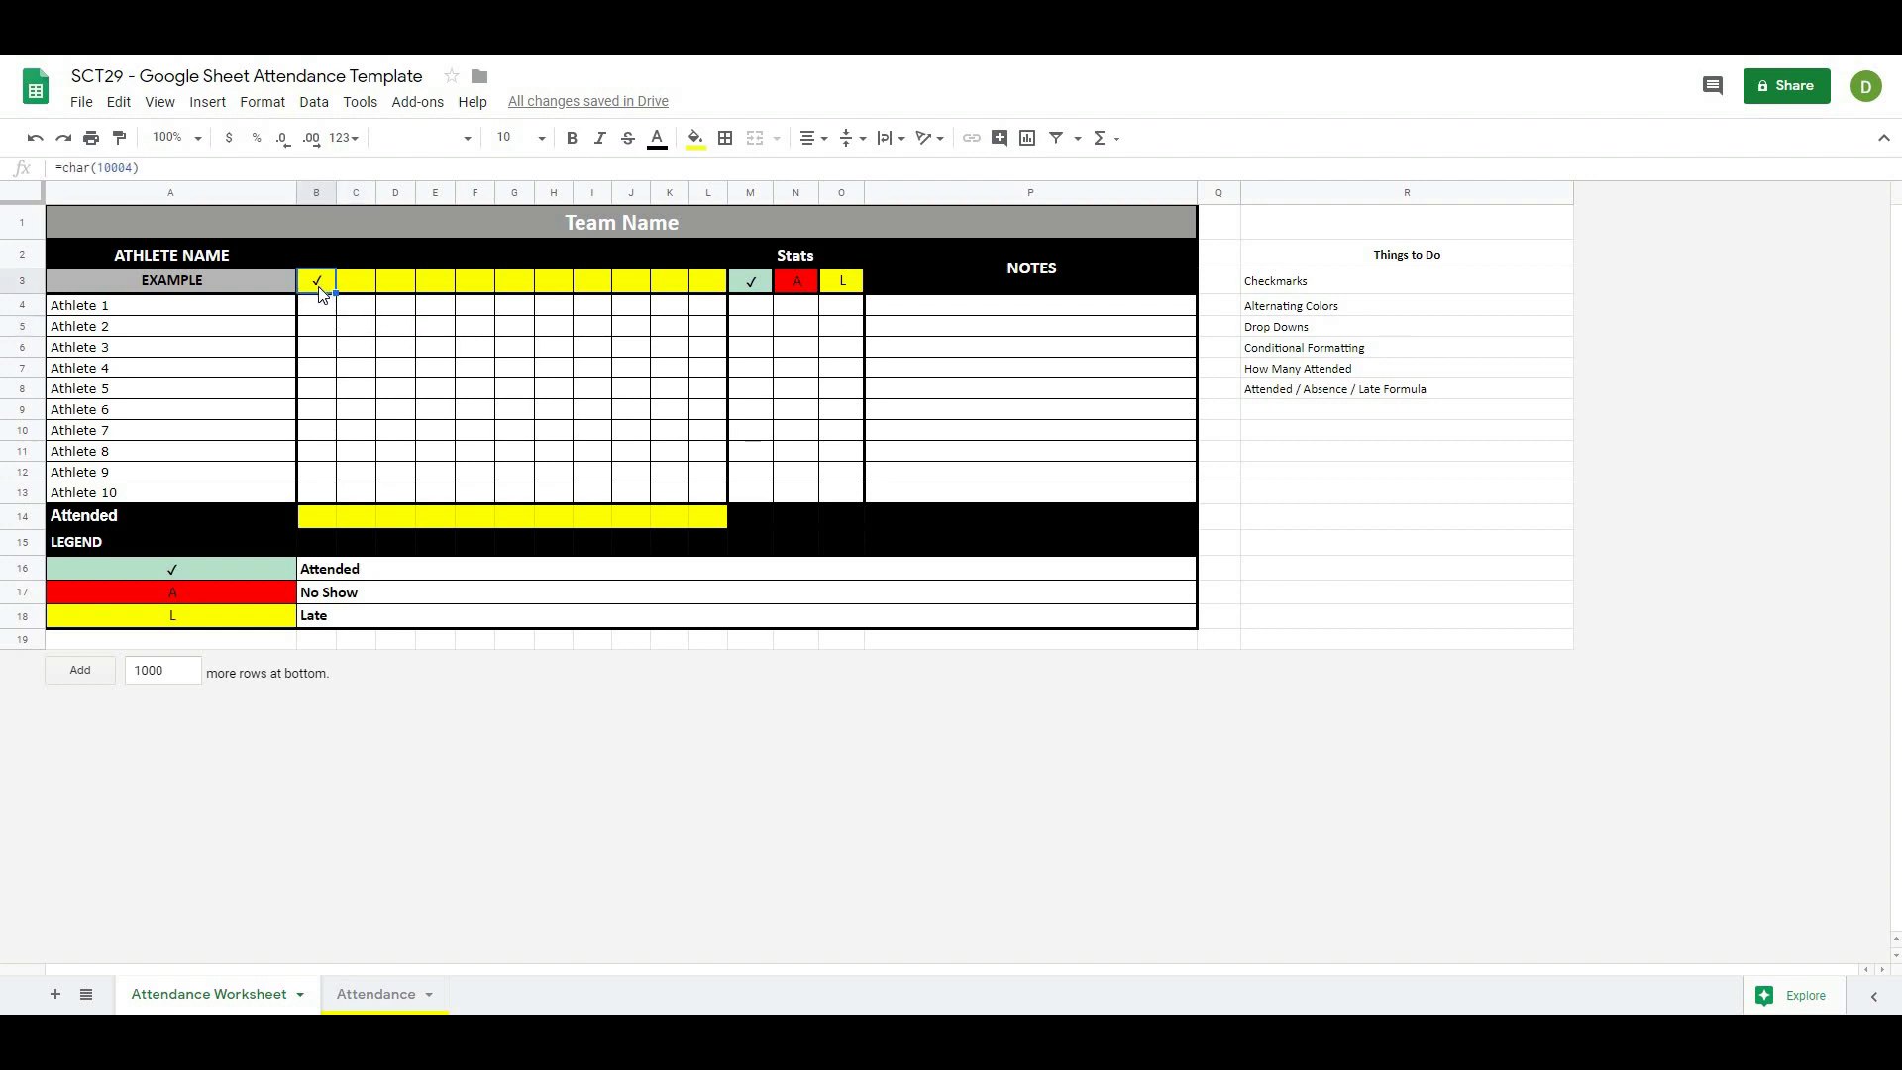
left_click(760, 289)
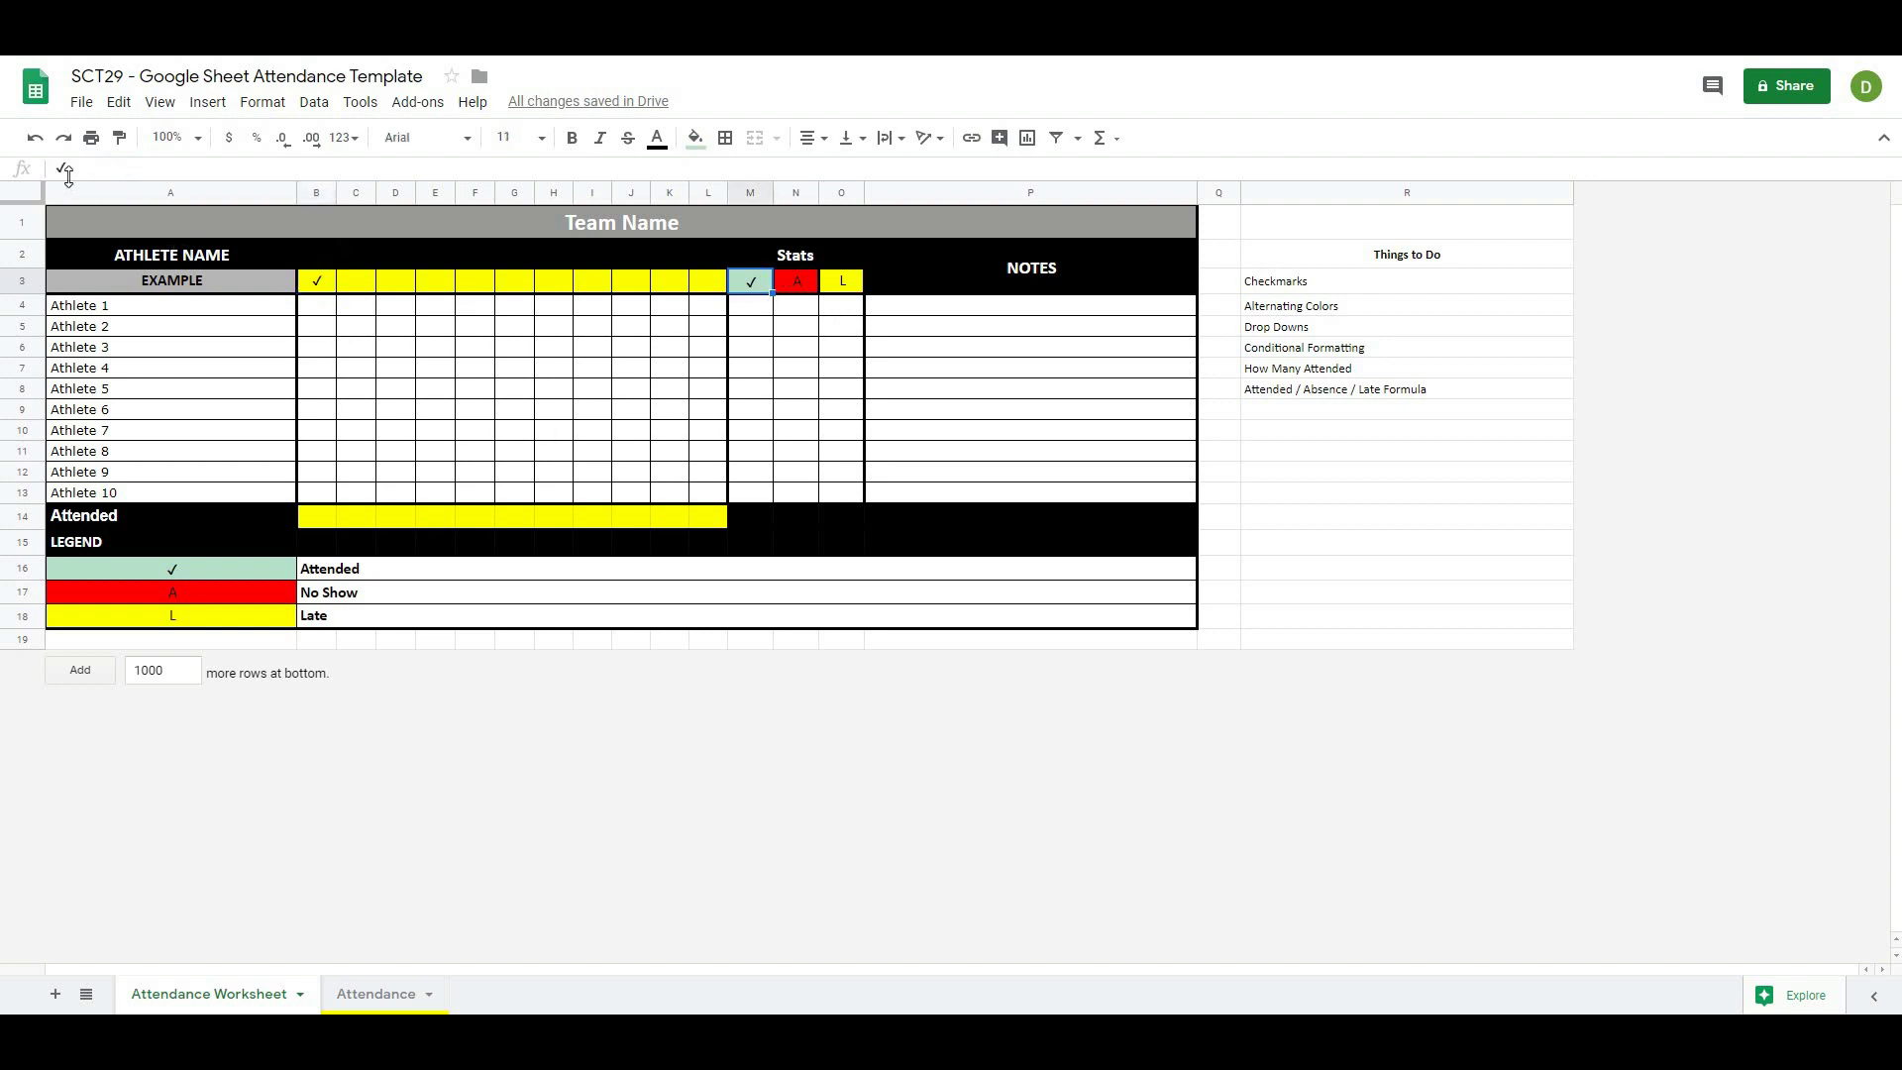
left_click(322, 291)
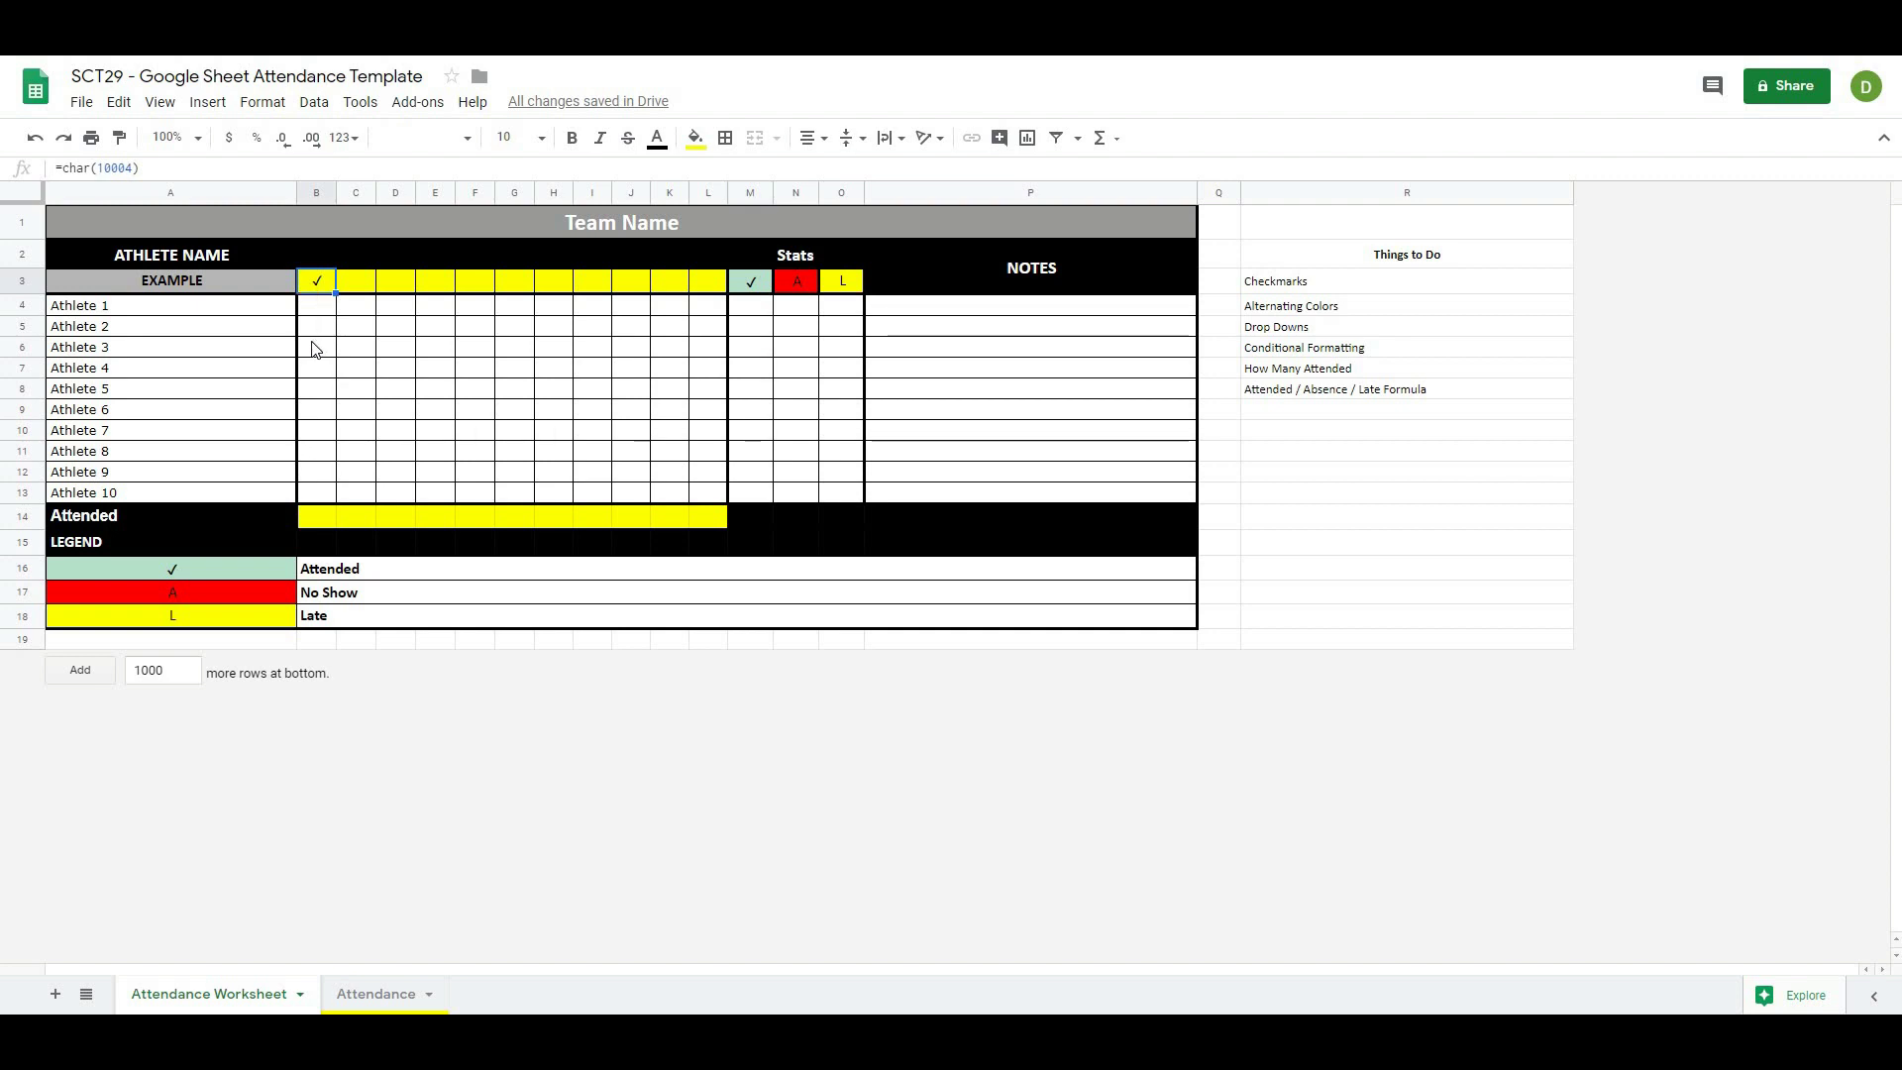
key("ctrl+c")
left_click_drag(349, 283, 701, 289)
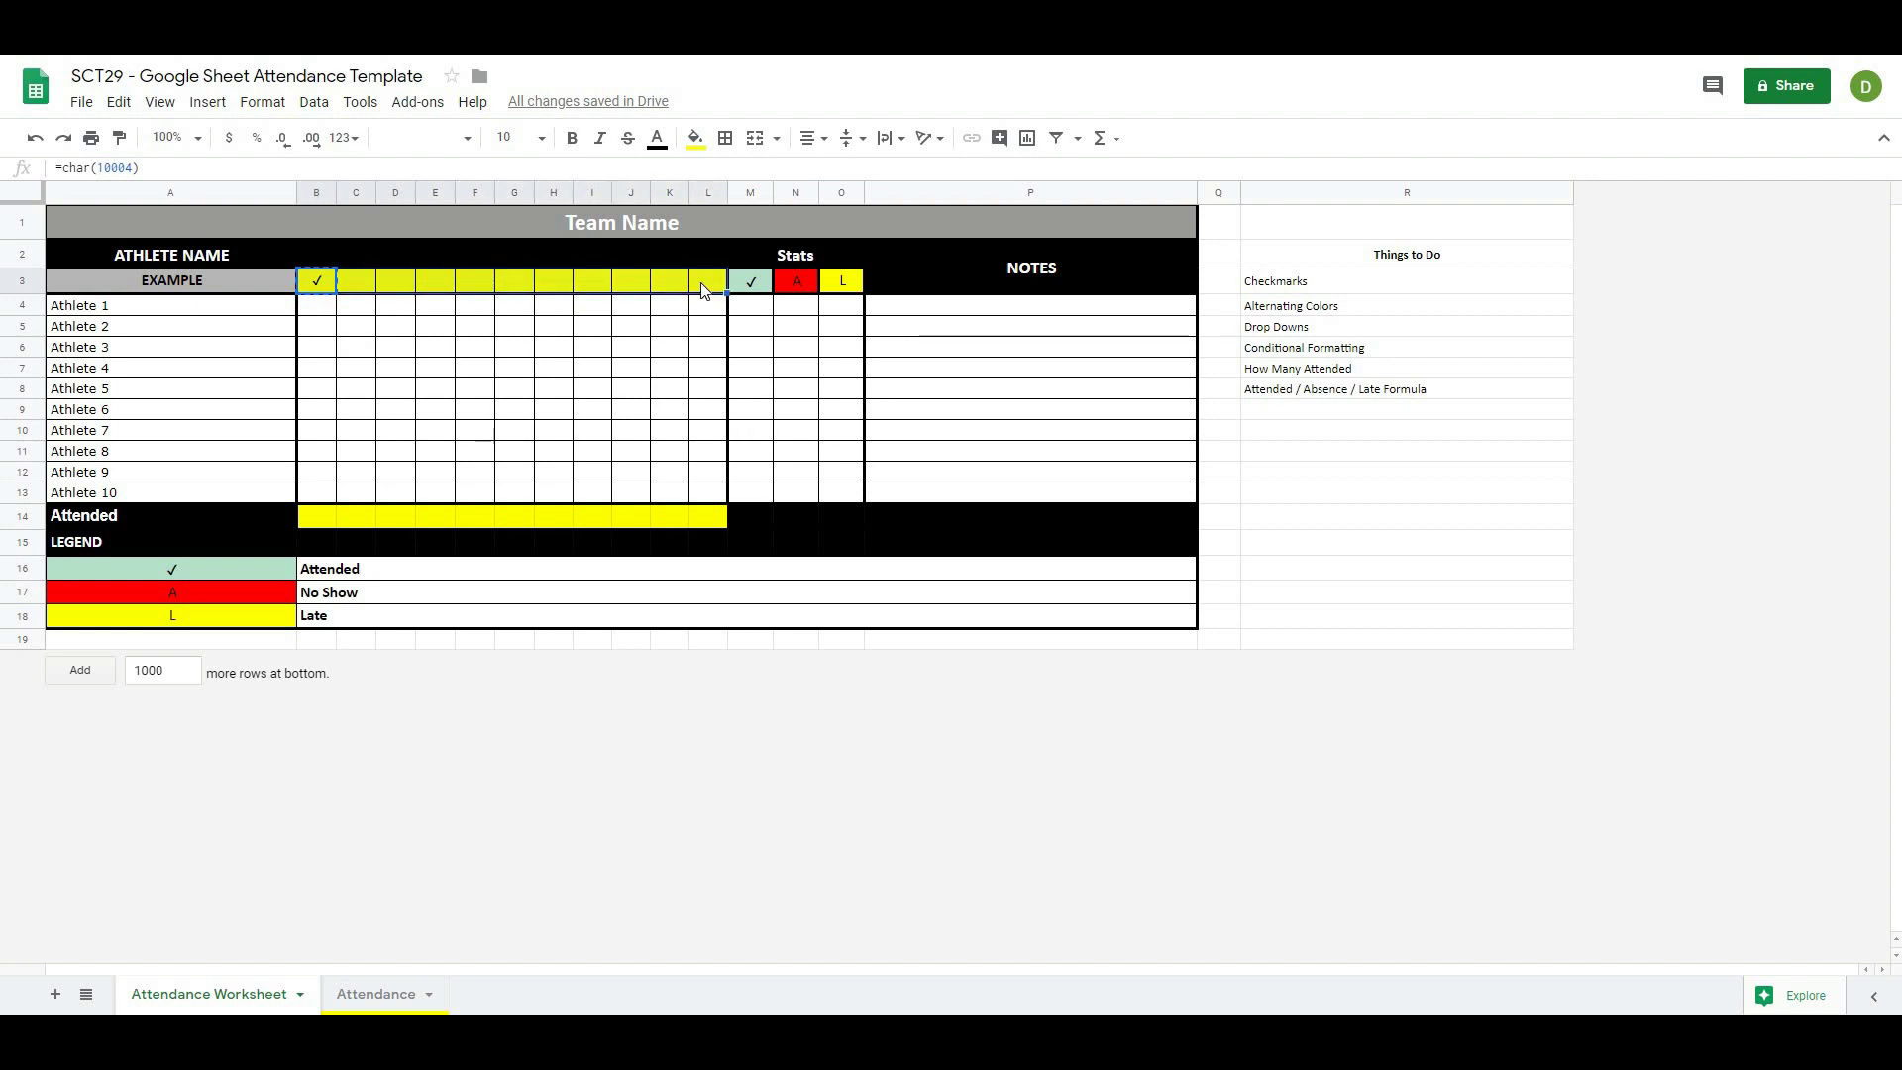
Paste the checkmark into C3:L3 as values only.
right_click(701, 288)
mouse_move(781, 399)
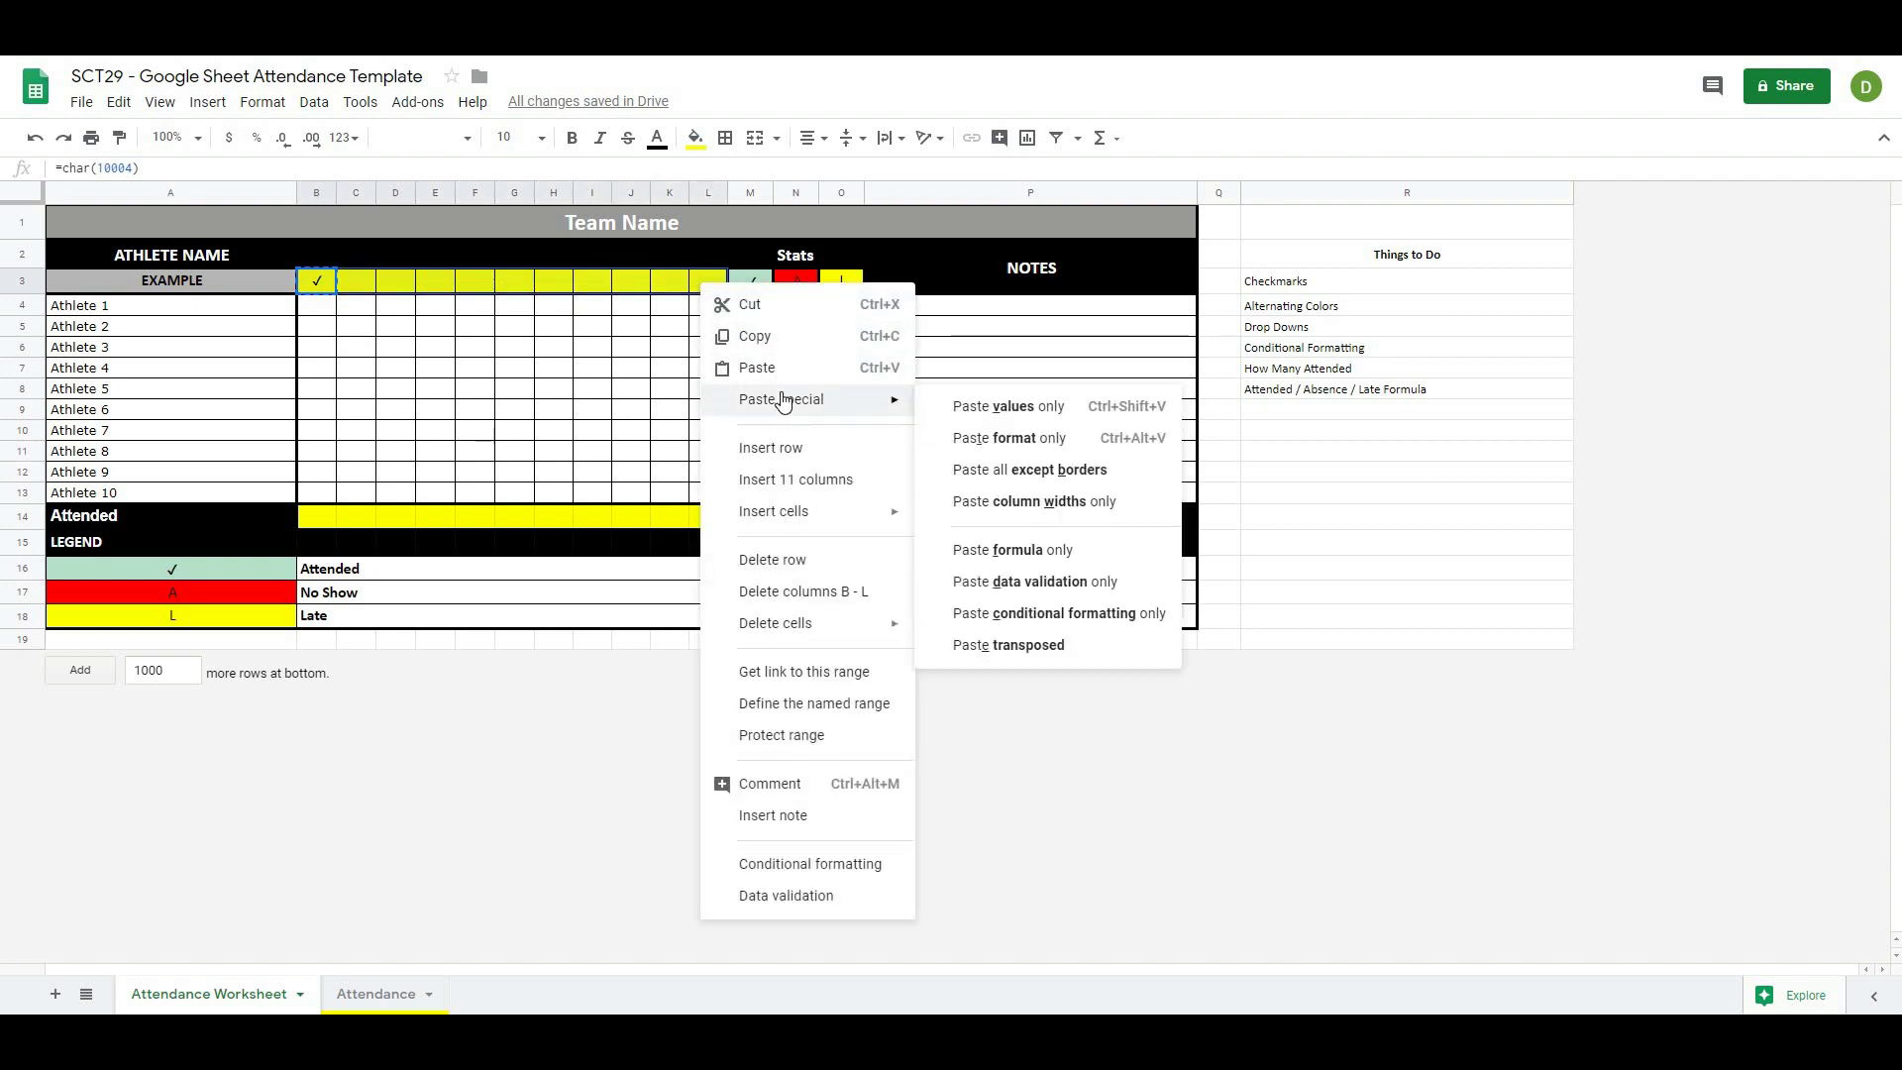
left_click(989, 413)
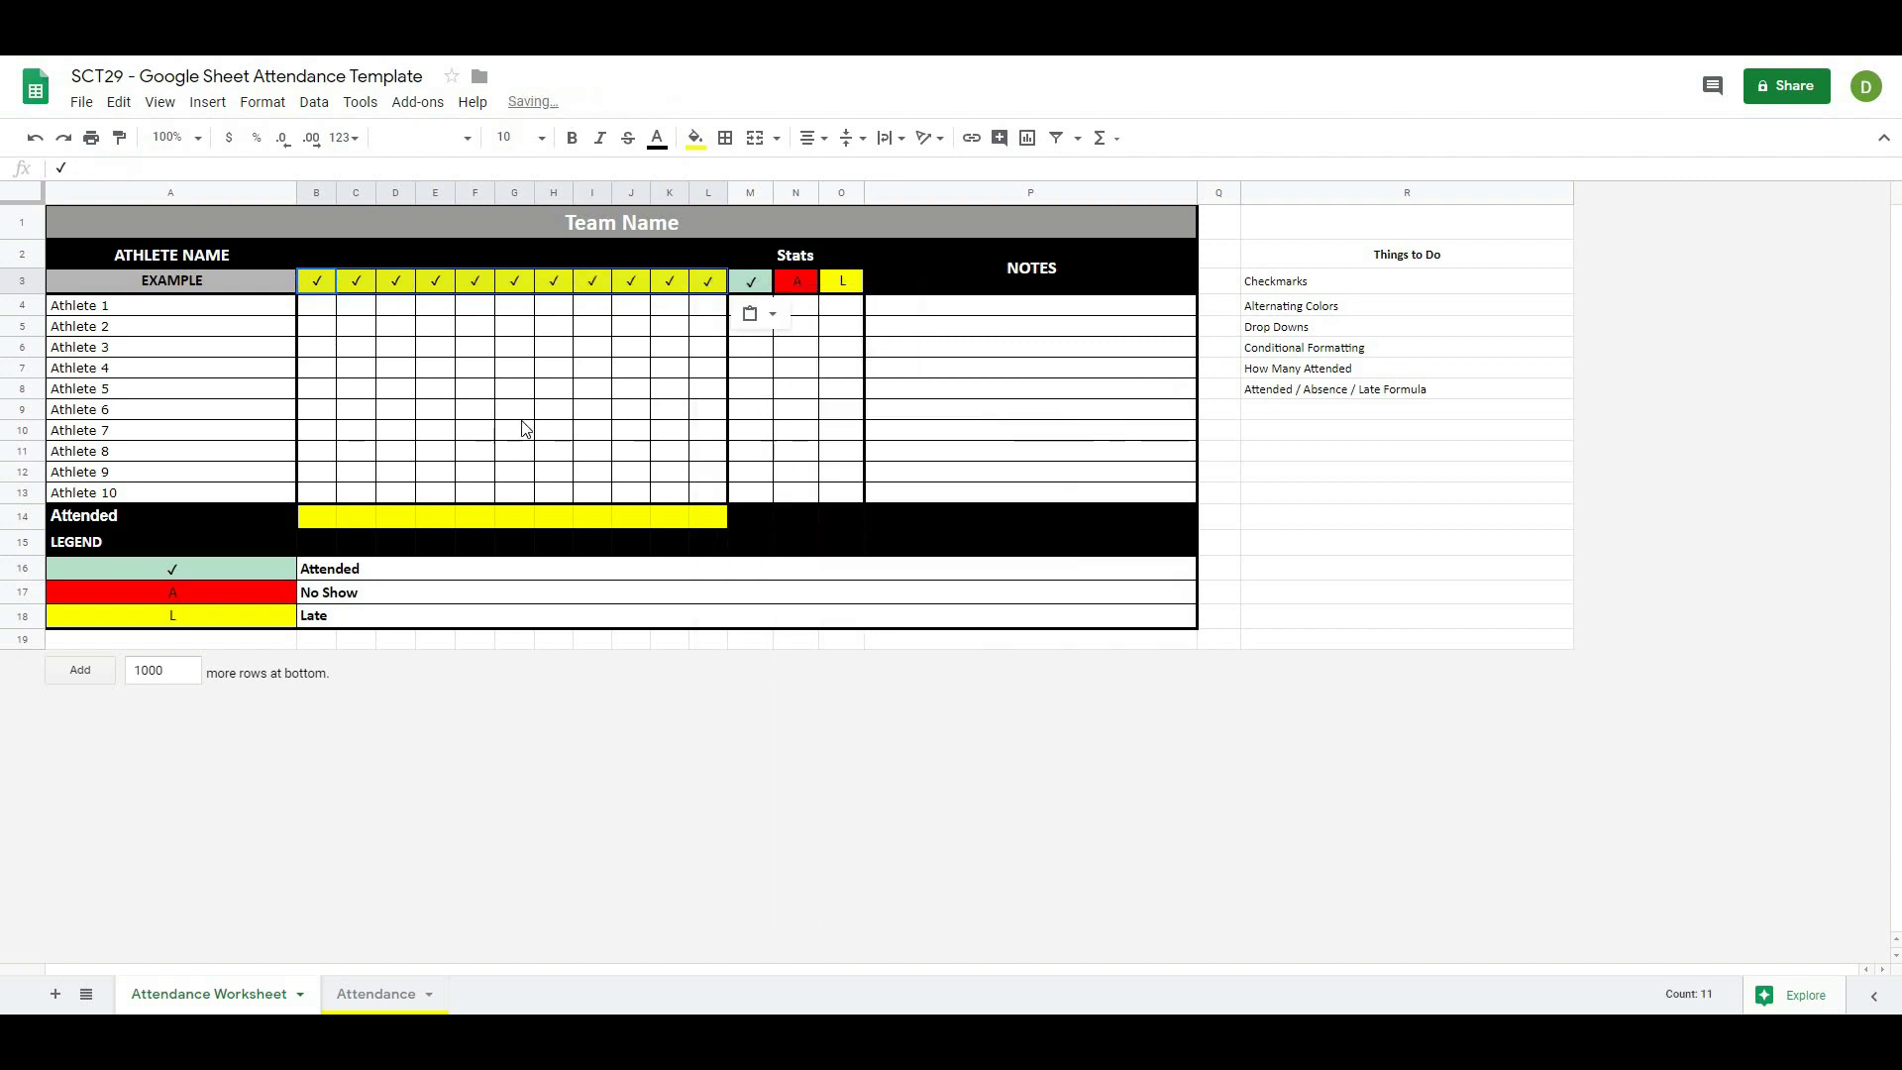
left_click(523, 433)
Verify B3 through F3 hold plain ✓ values across the header row.
left_click(318, 288)
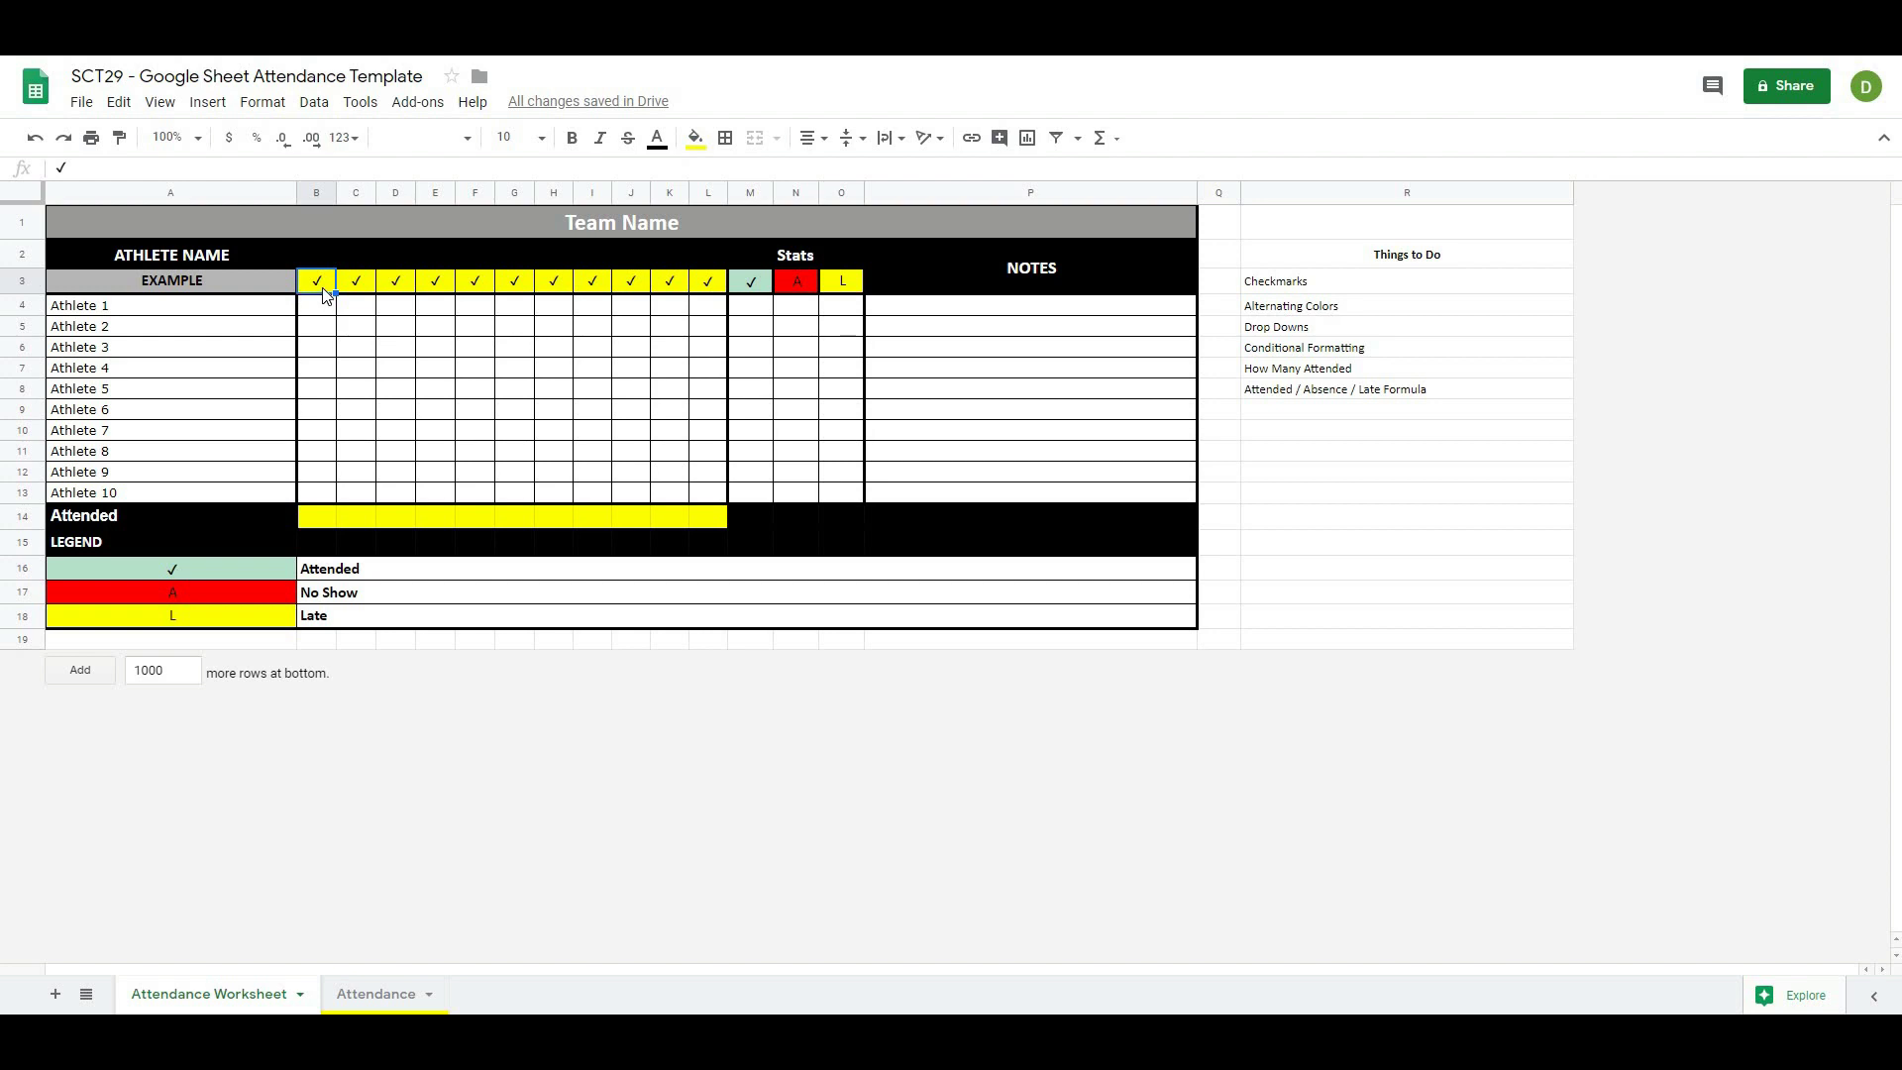
left_click(352, 294)
left_click(396, 294)
left_click(436, 294)
left_click(494, 289)
left_click(540, 373)
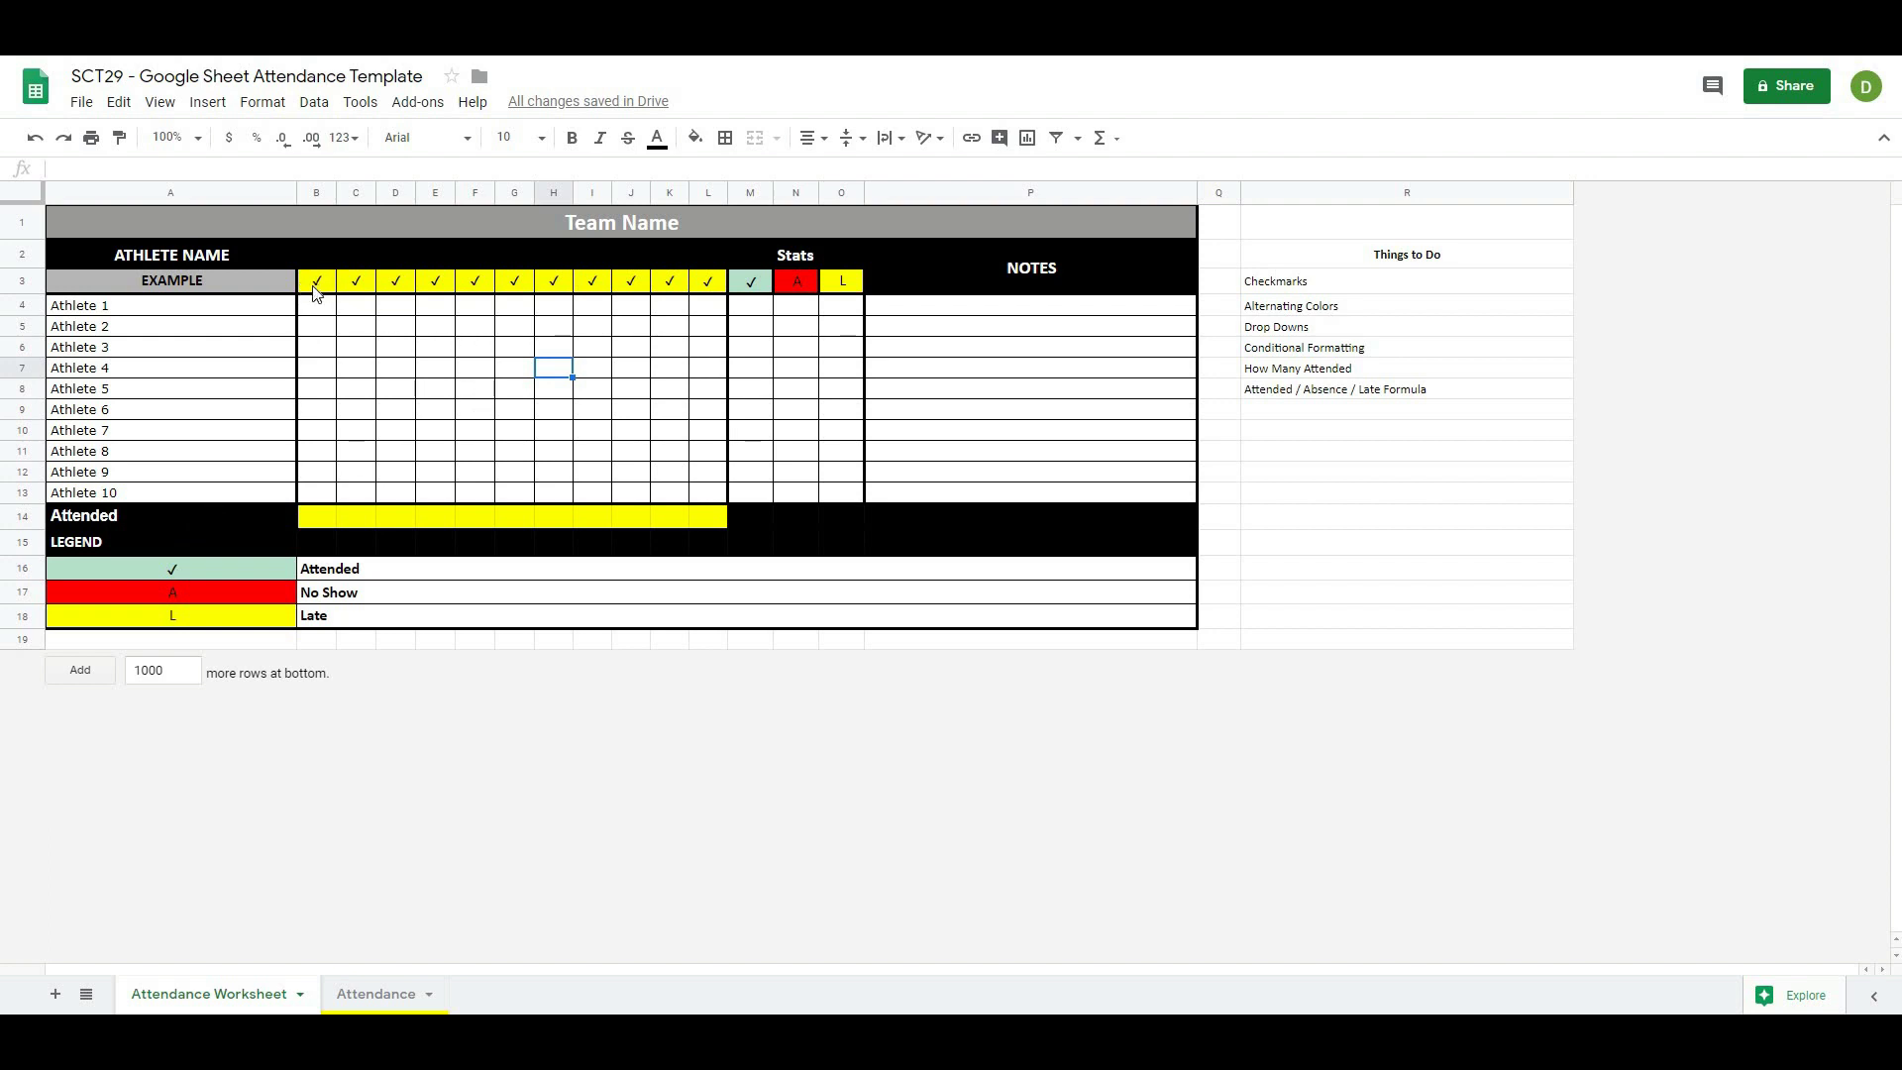
left_click_drag(321, 288, 686, 288)
left_click(707, 326)
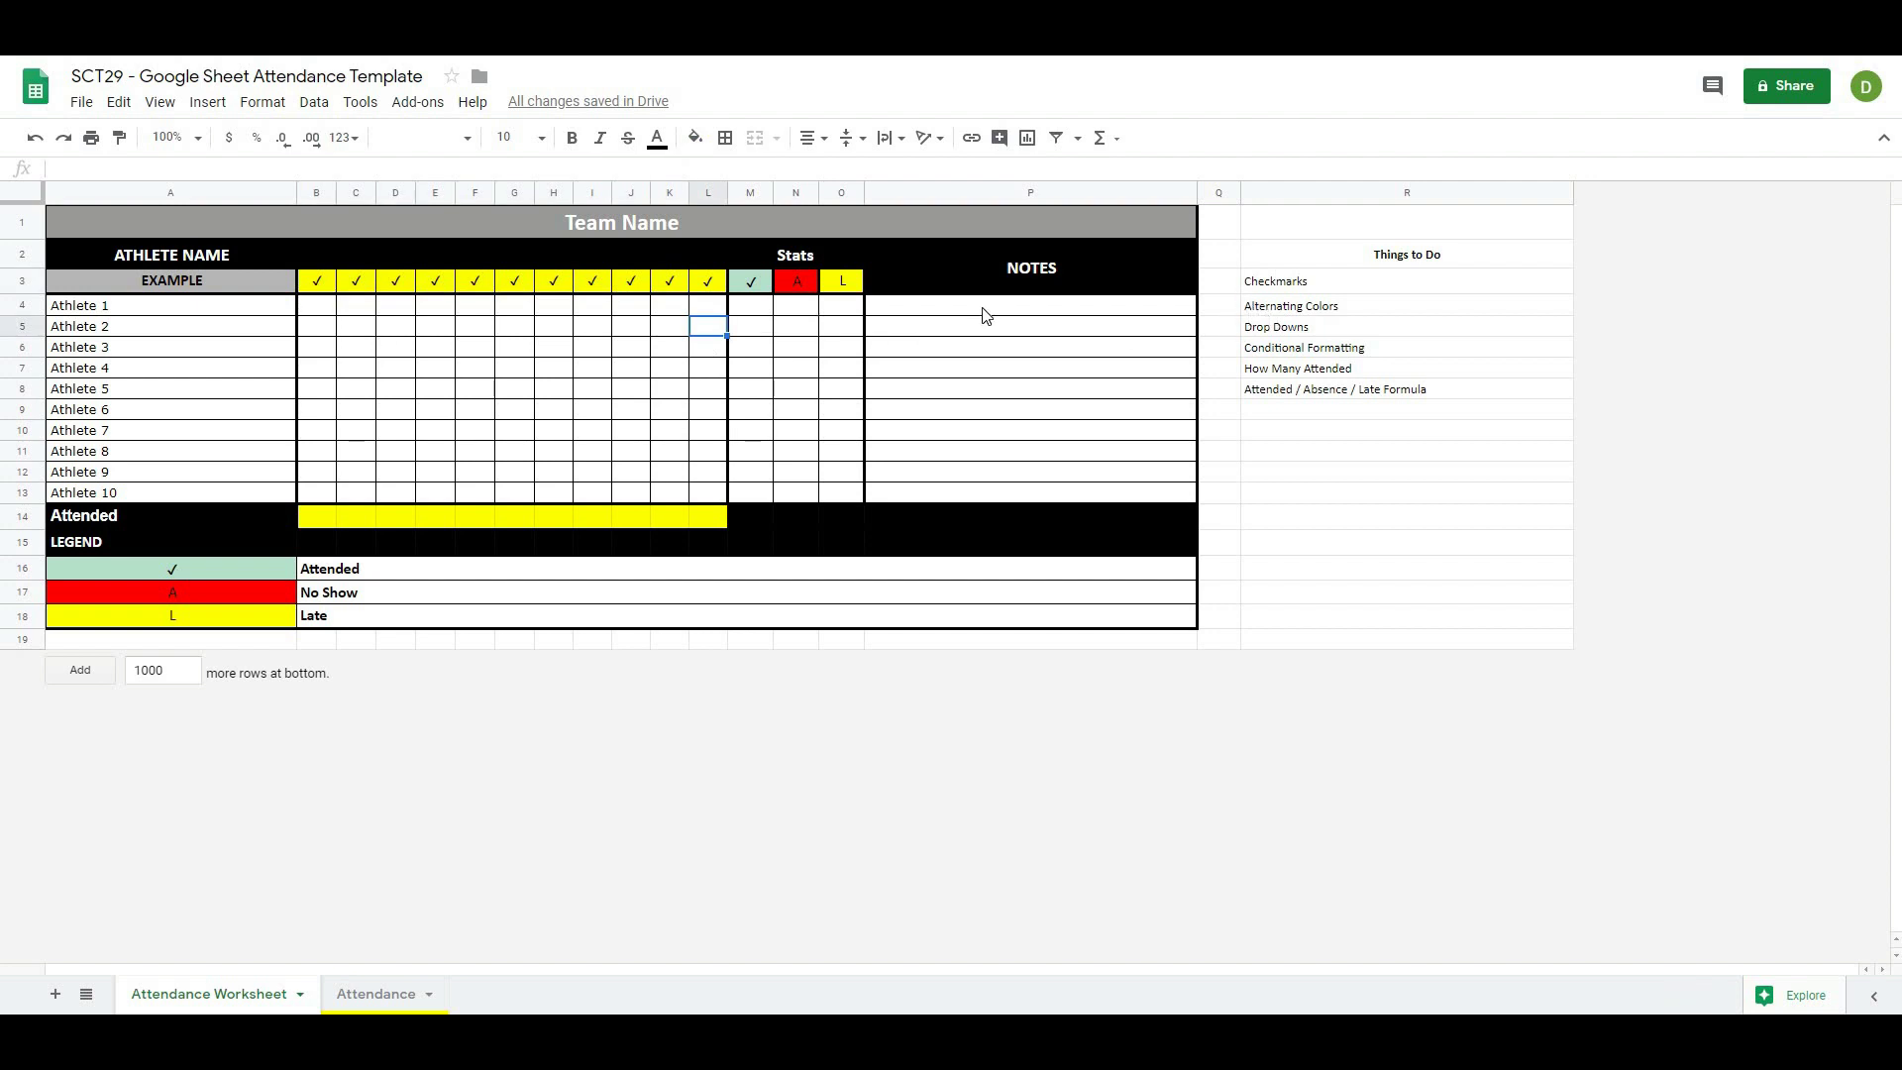
Select the athlete rows A4:P13.
left_click(91, 307)
left_click_drag(148, 337, 1012, 494)
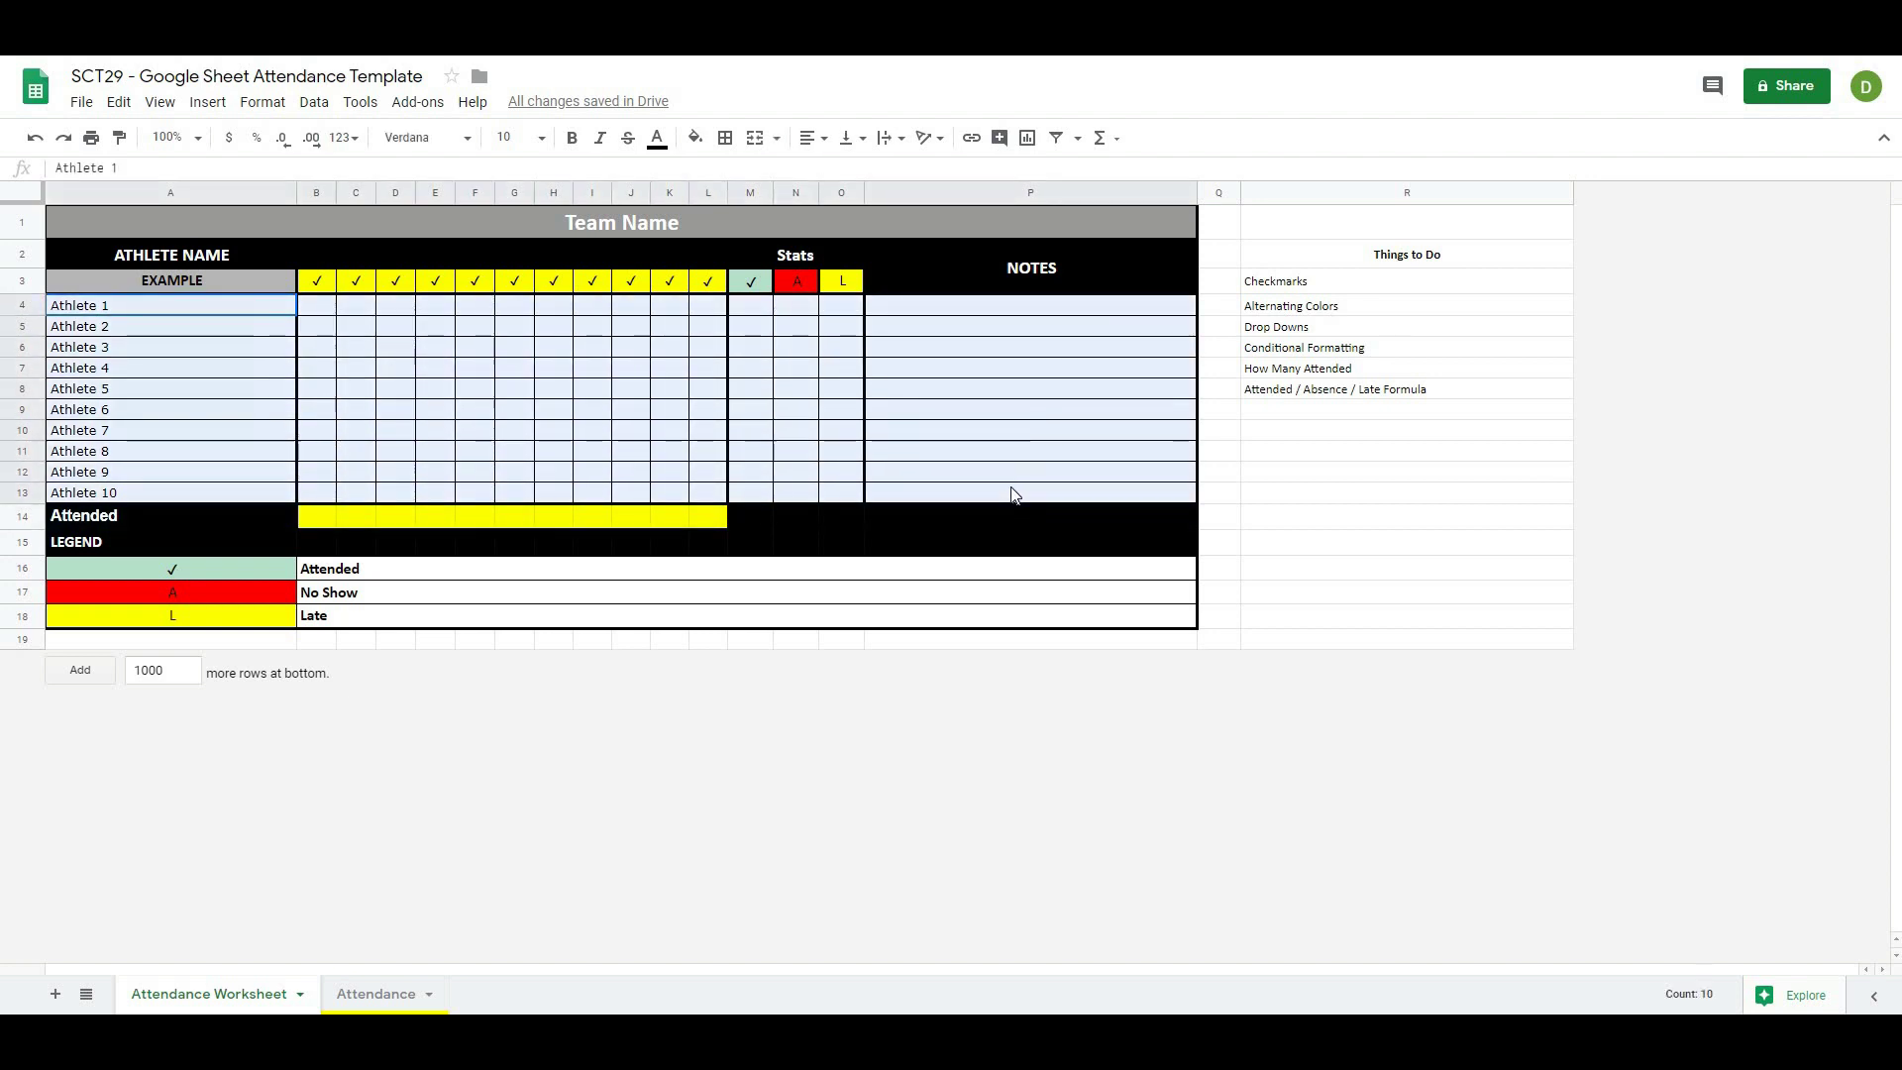
left_click(468, 388)
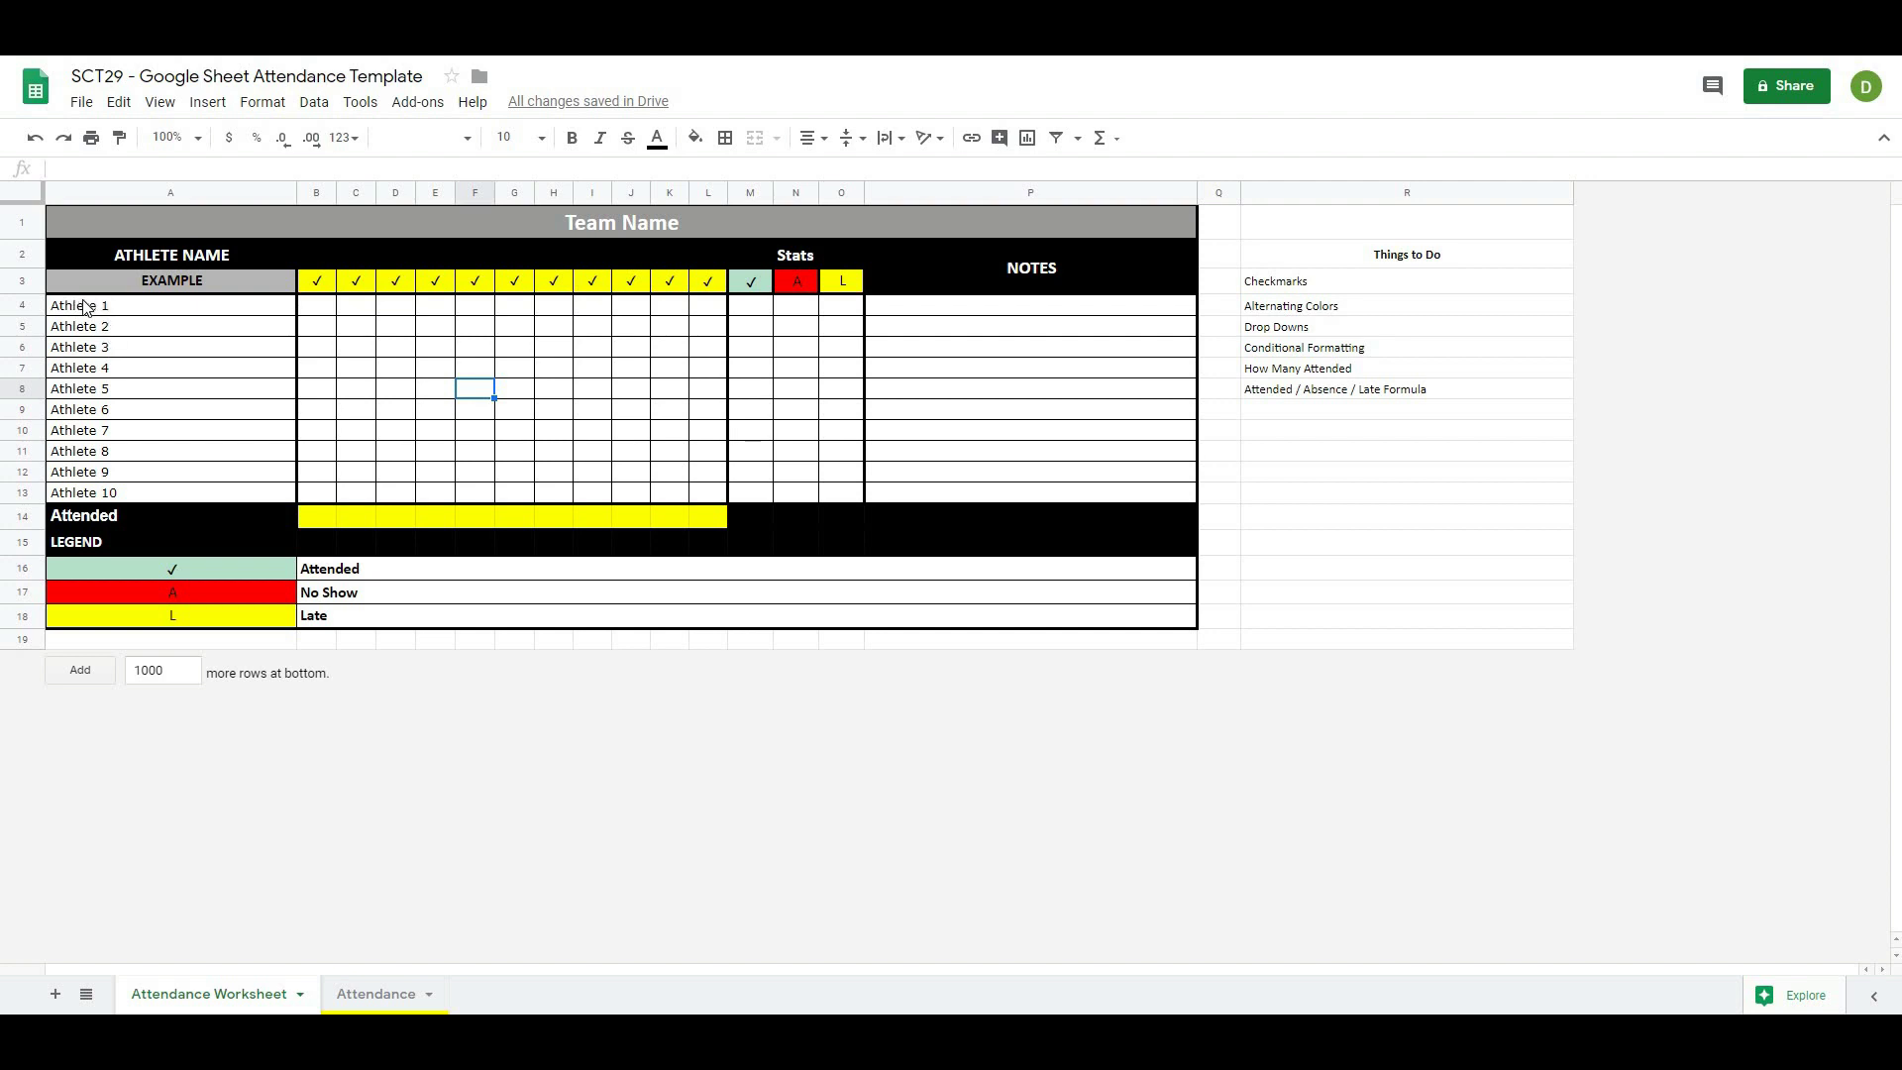
left_click_drag(76, 309, 951, 493)
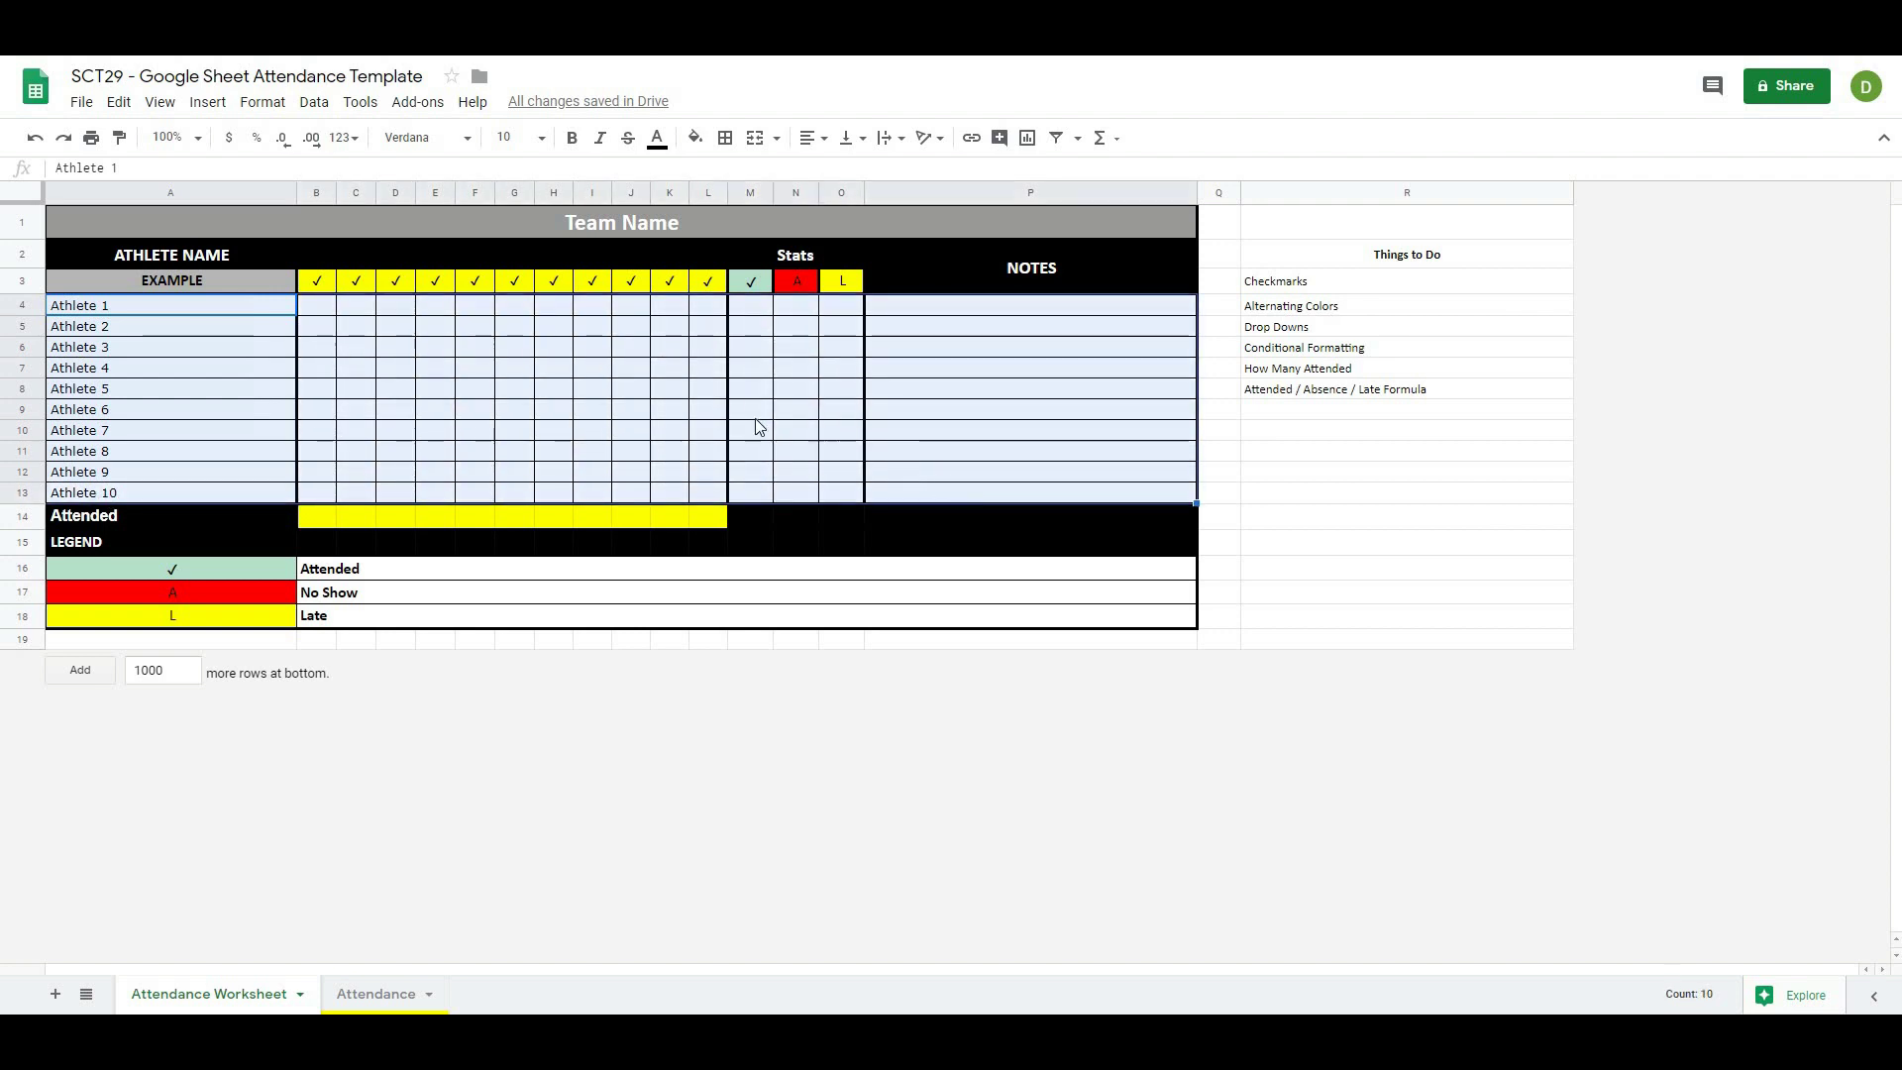
Apply the pink alternating-colours style to the athlete rows.
left_click(263, 103)
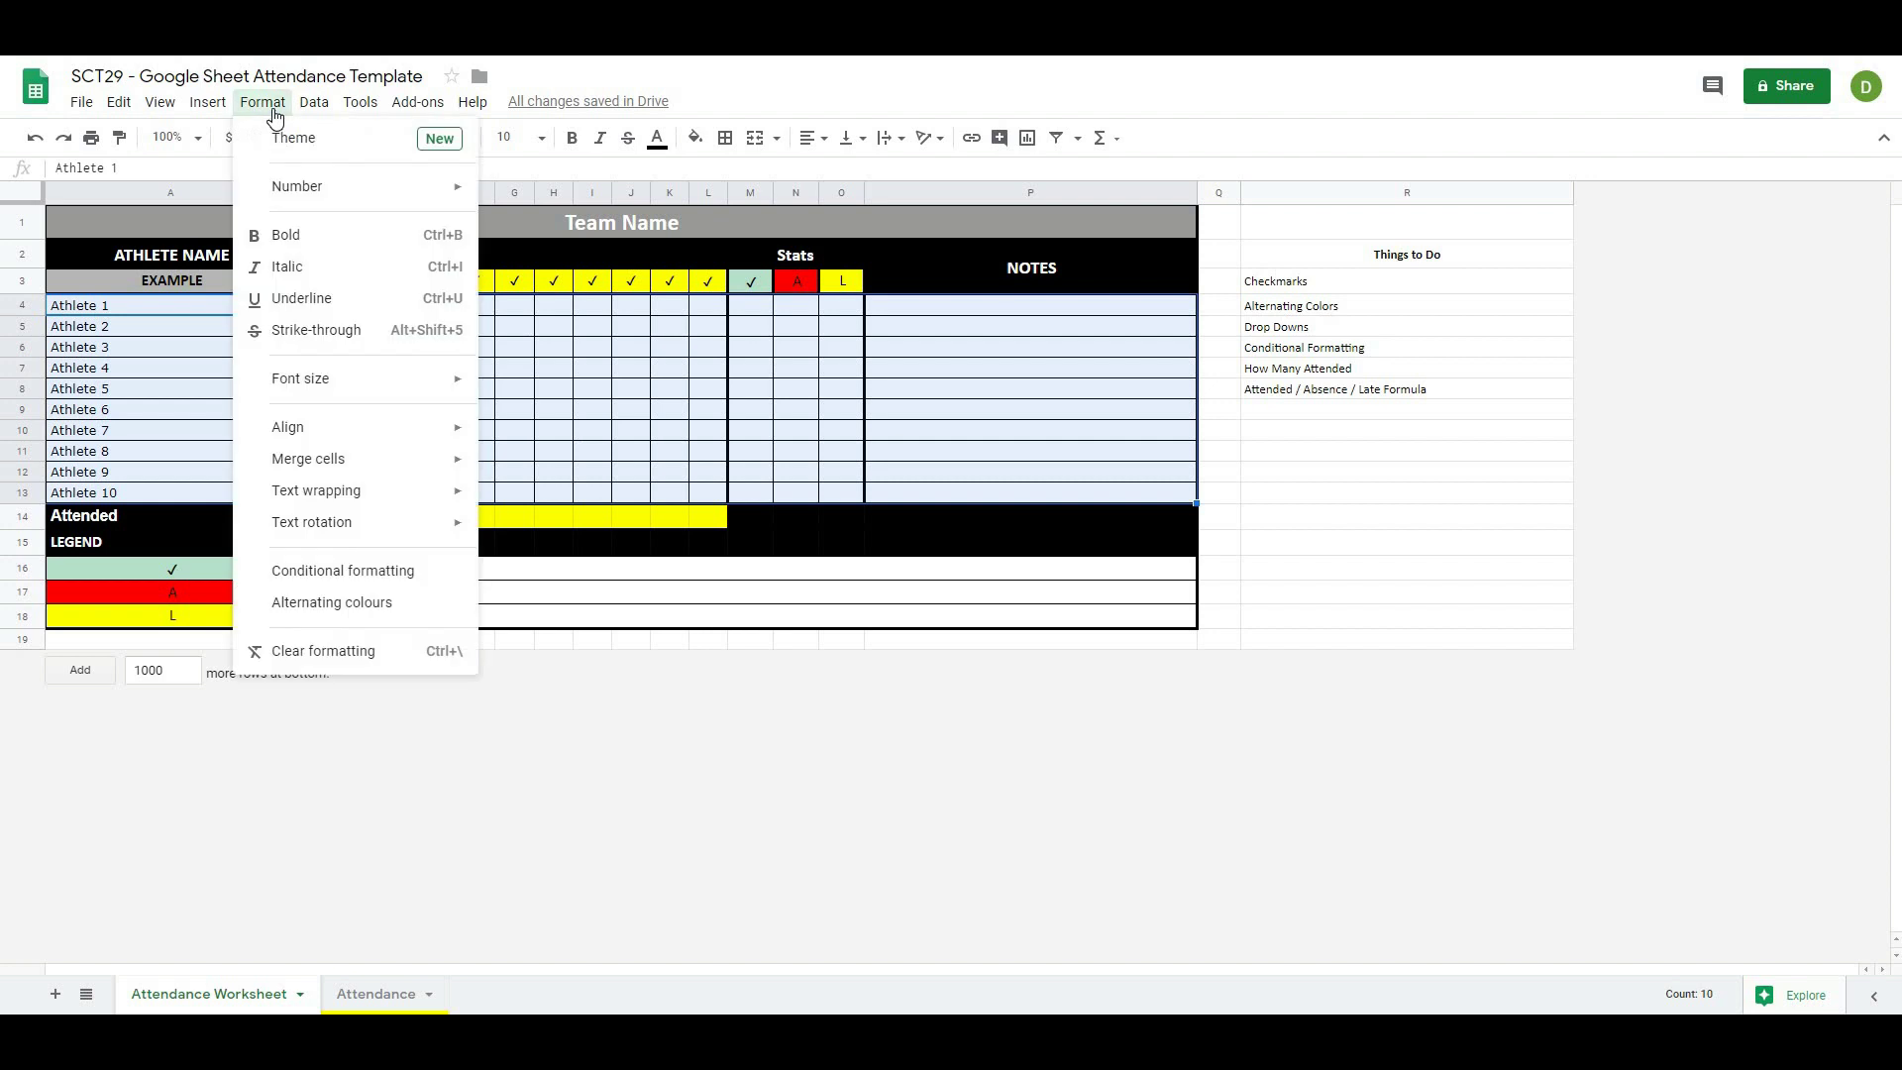
left_click(288, 606)
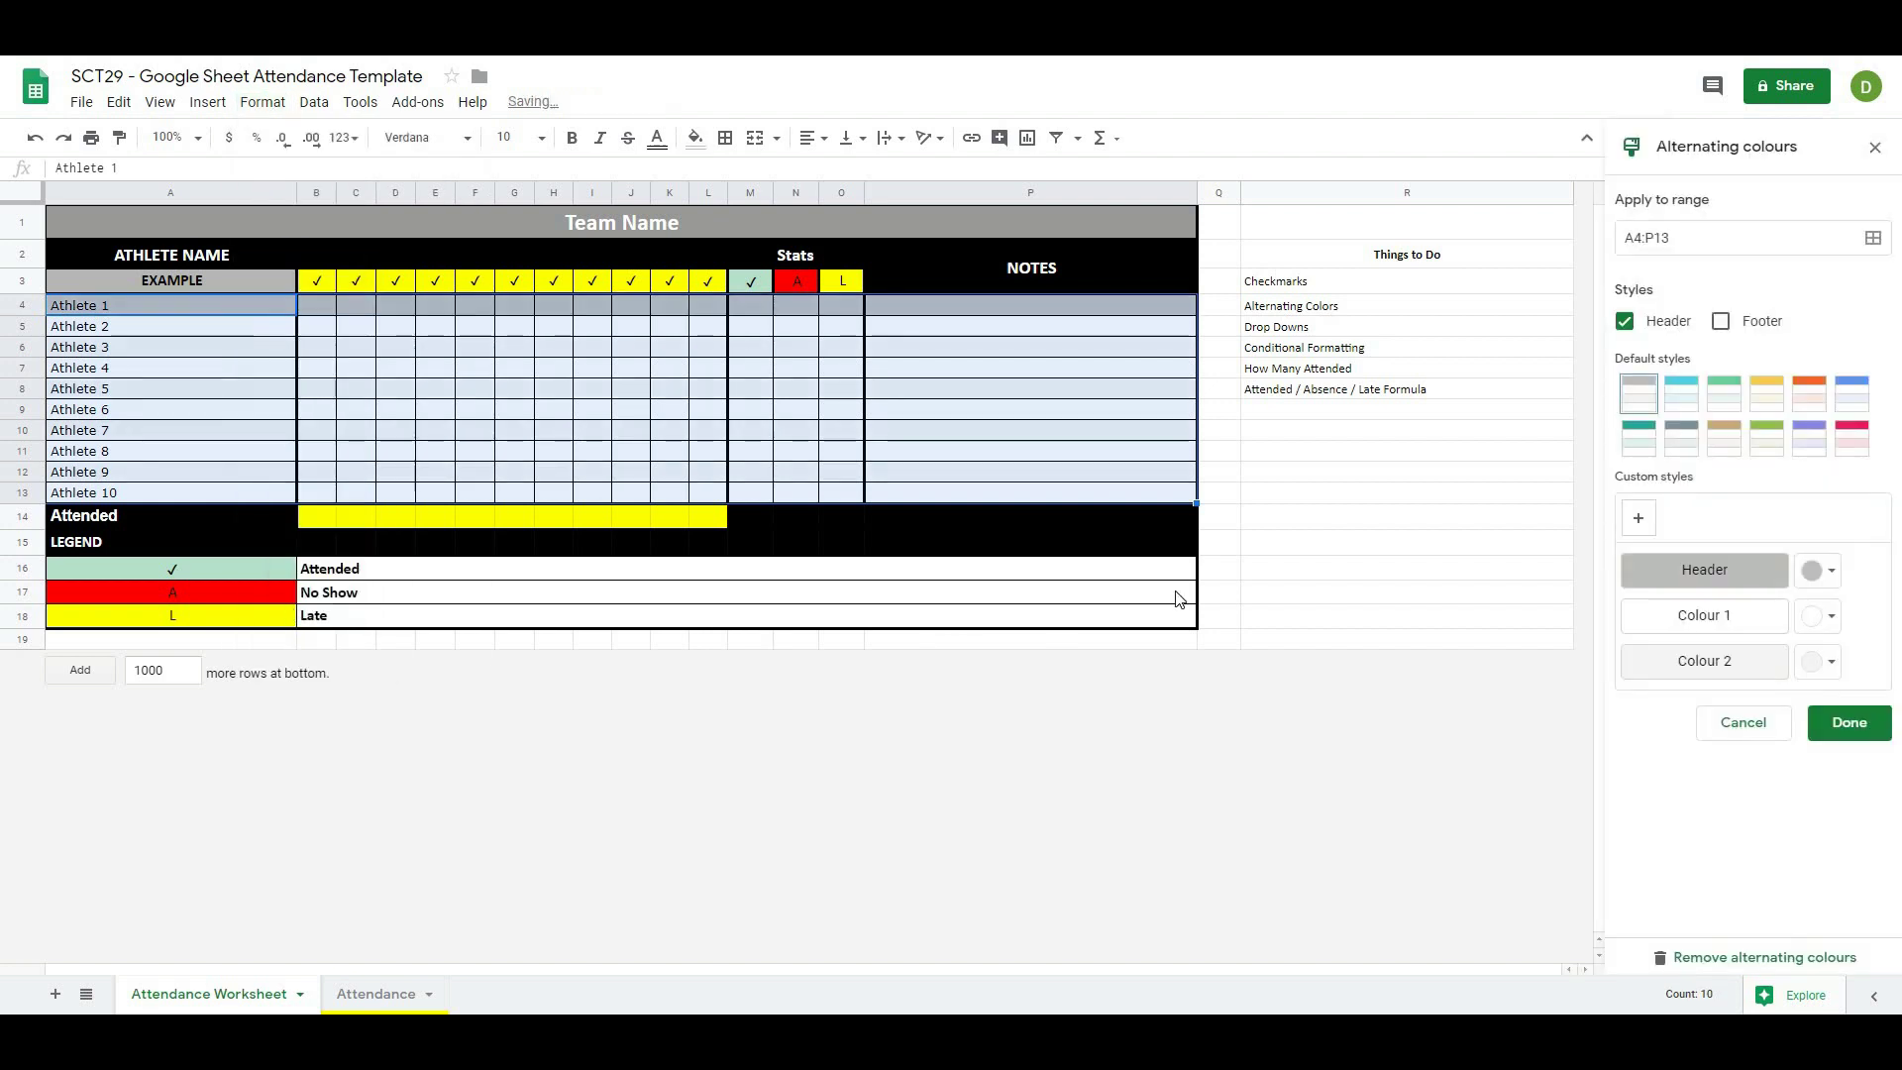
left_click(1683, 404)
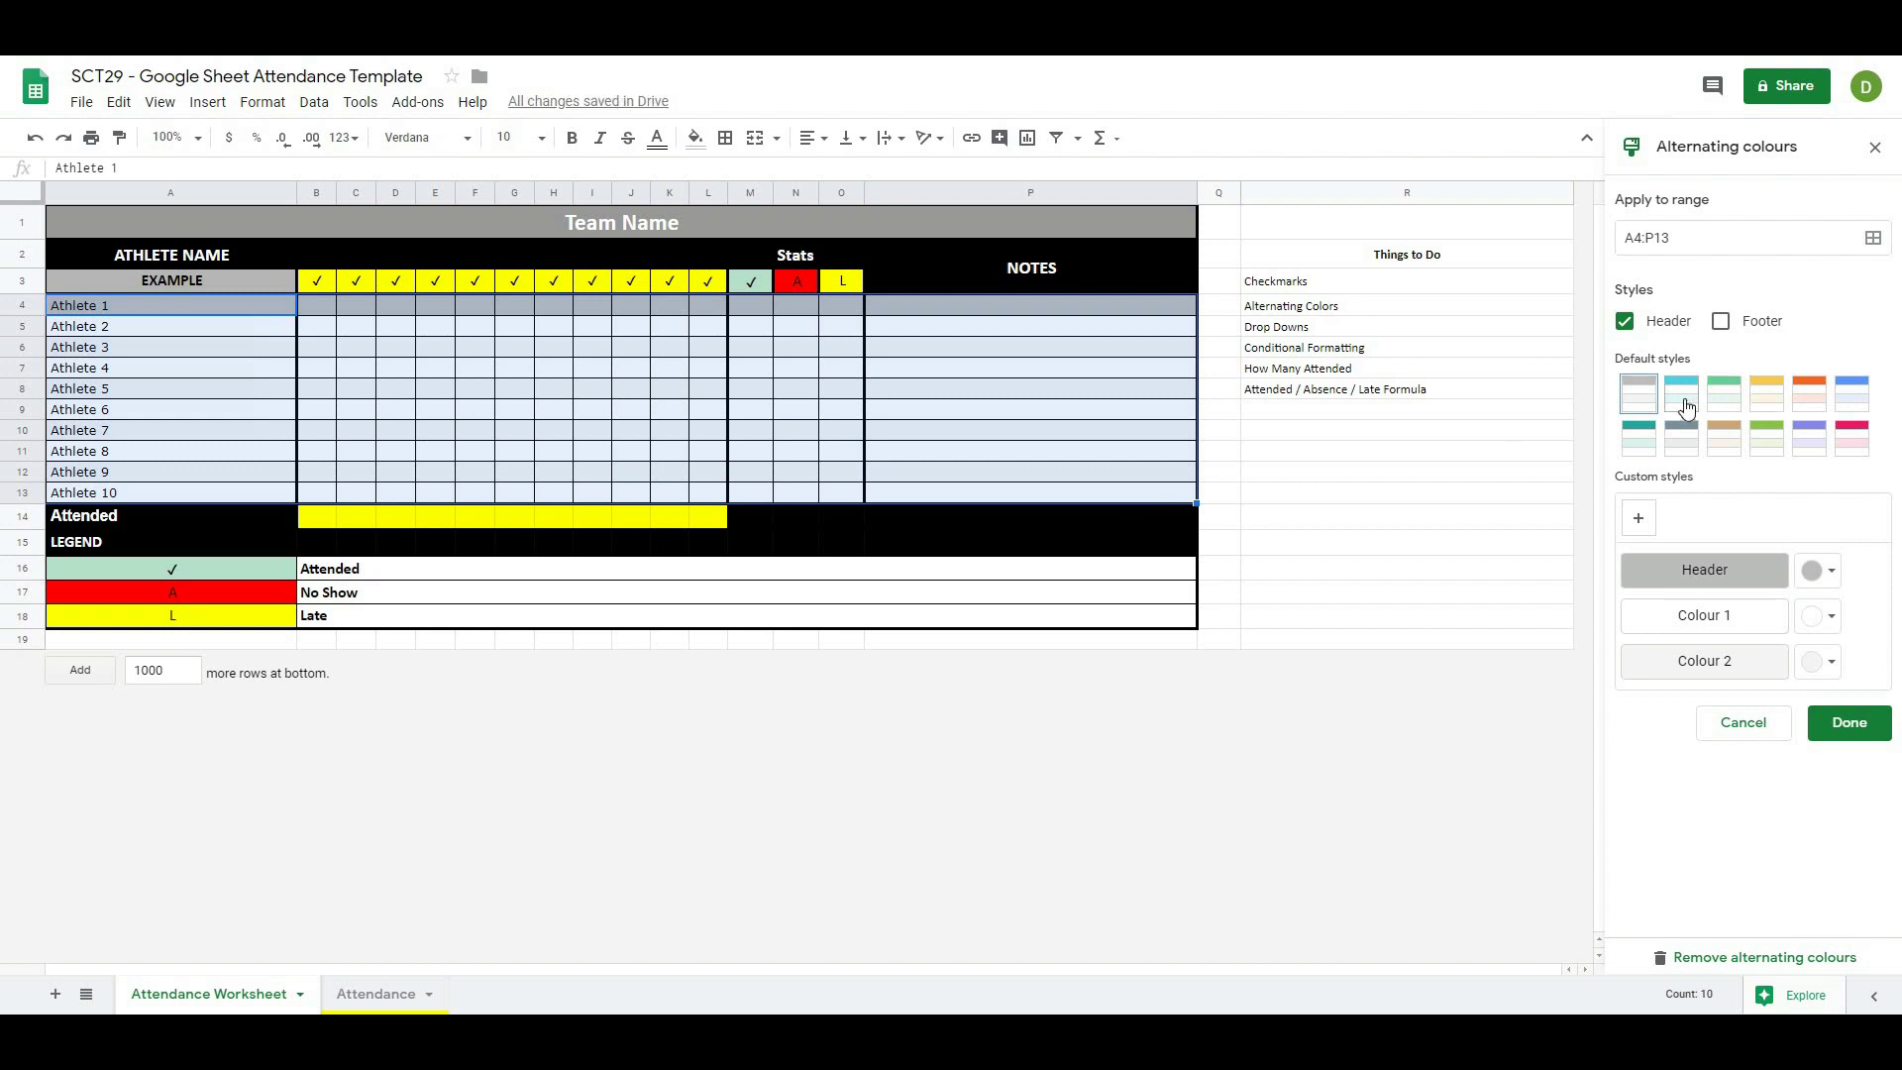
left_click(1688, 438)
left_click(1640, 432)
left_click(1724, 401)
left_click(1809, 396)
left_click(1844, 439)
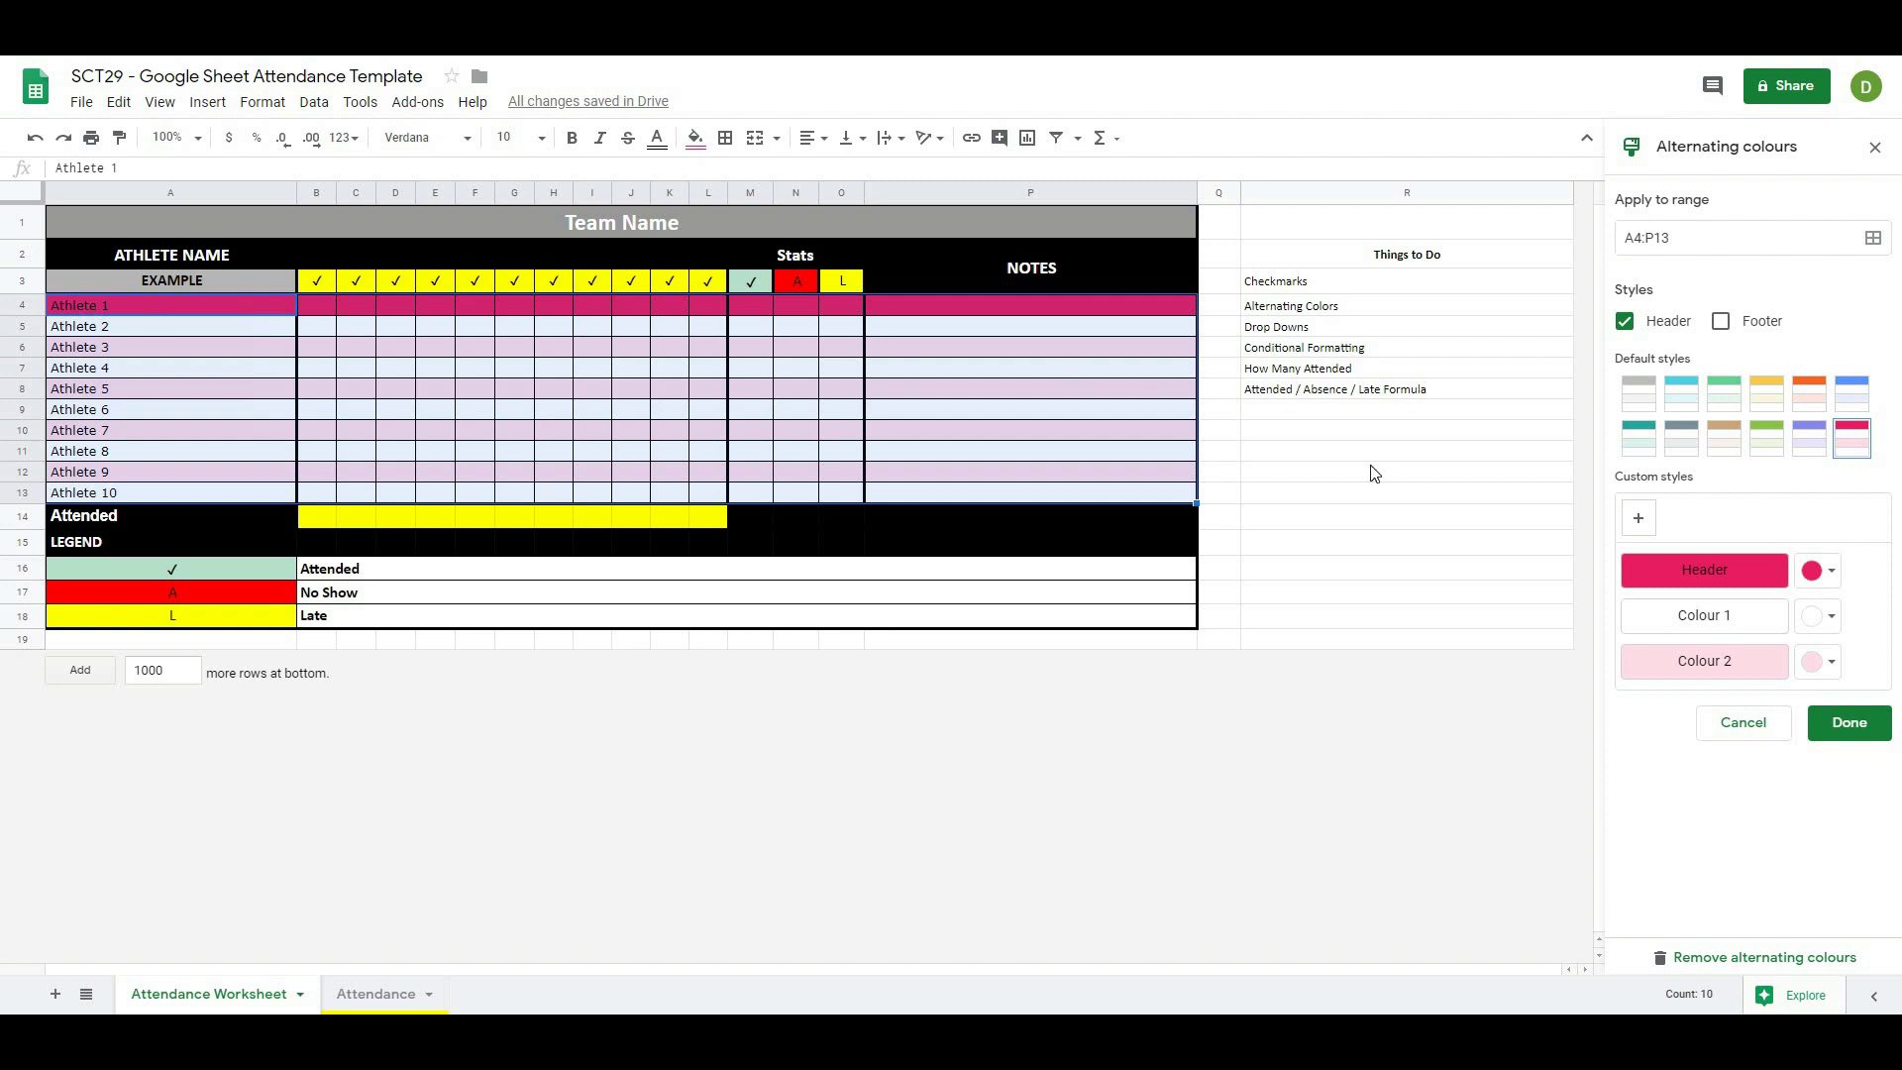
Set the header and second band colours to light pink and finish.
left_click(1823, 571)
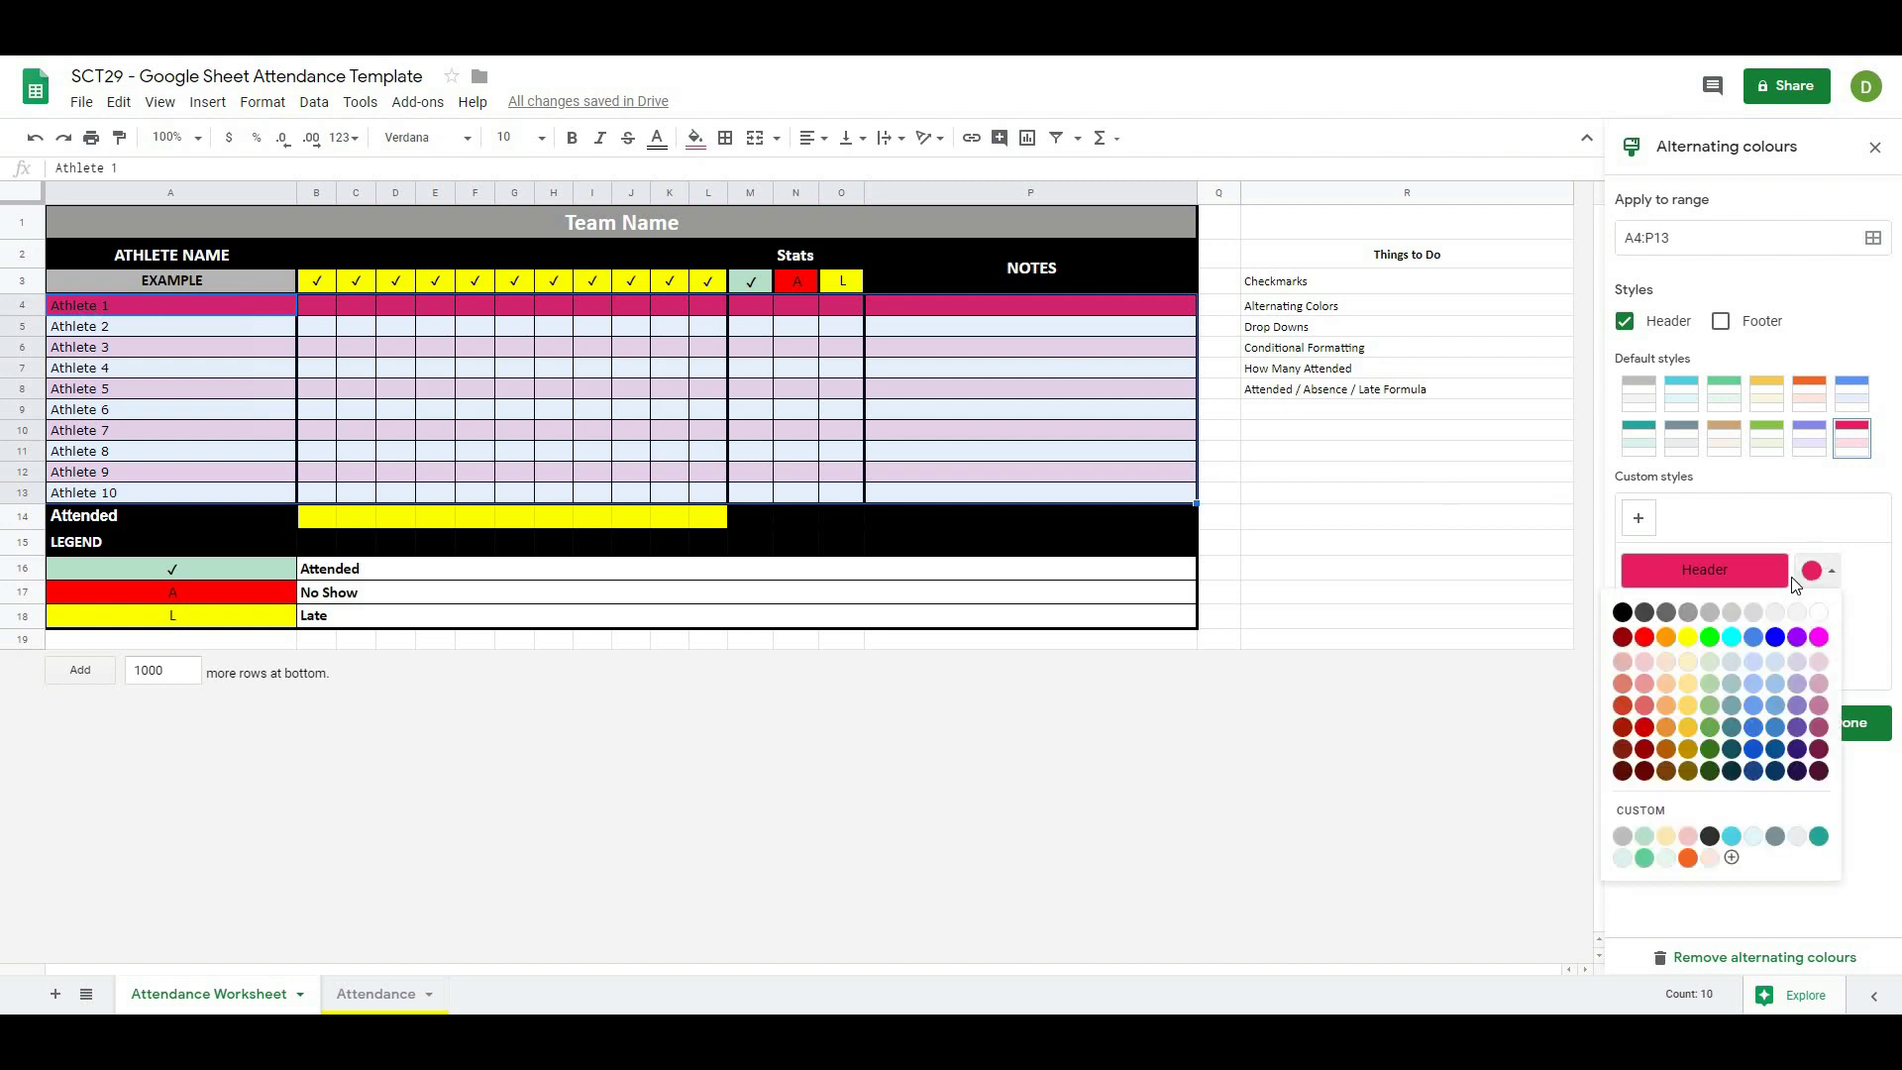
left_click(1688, 836)
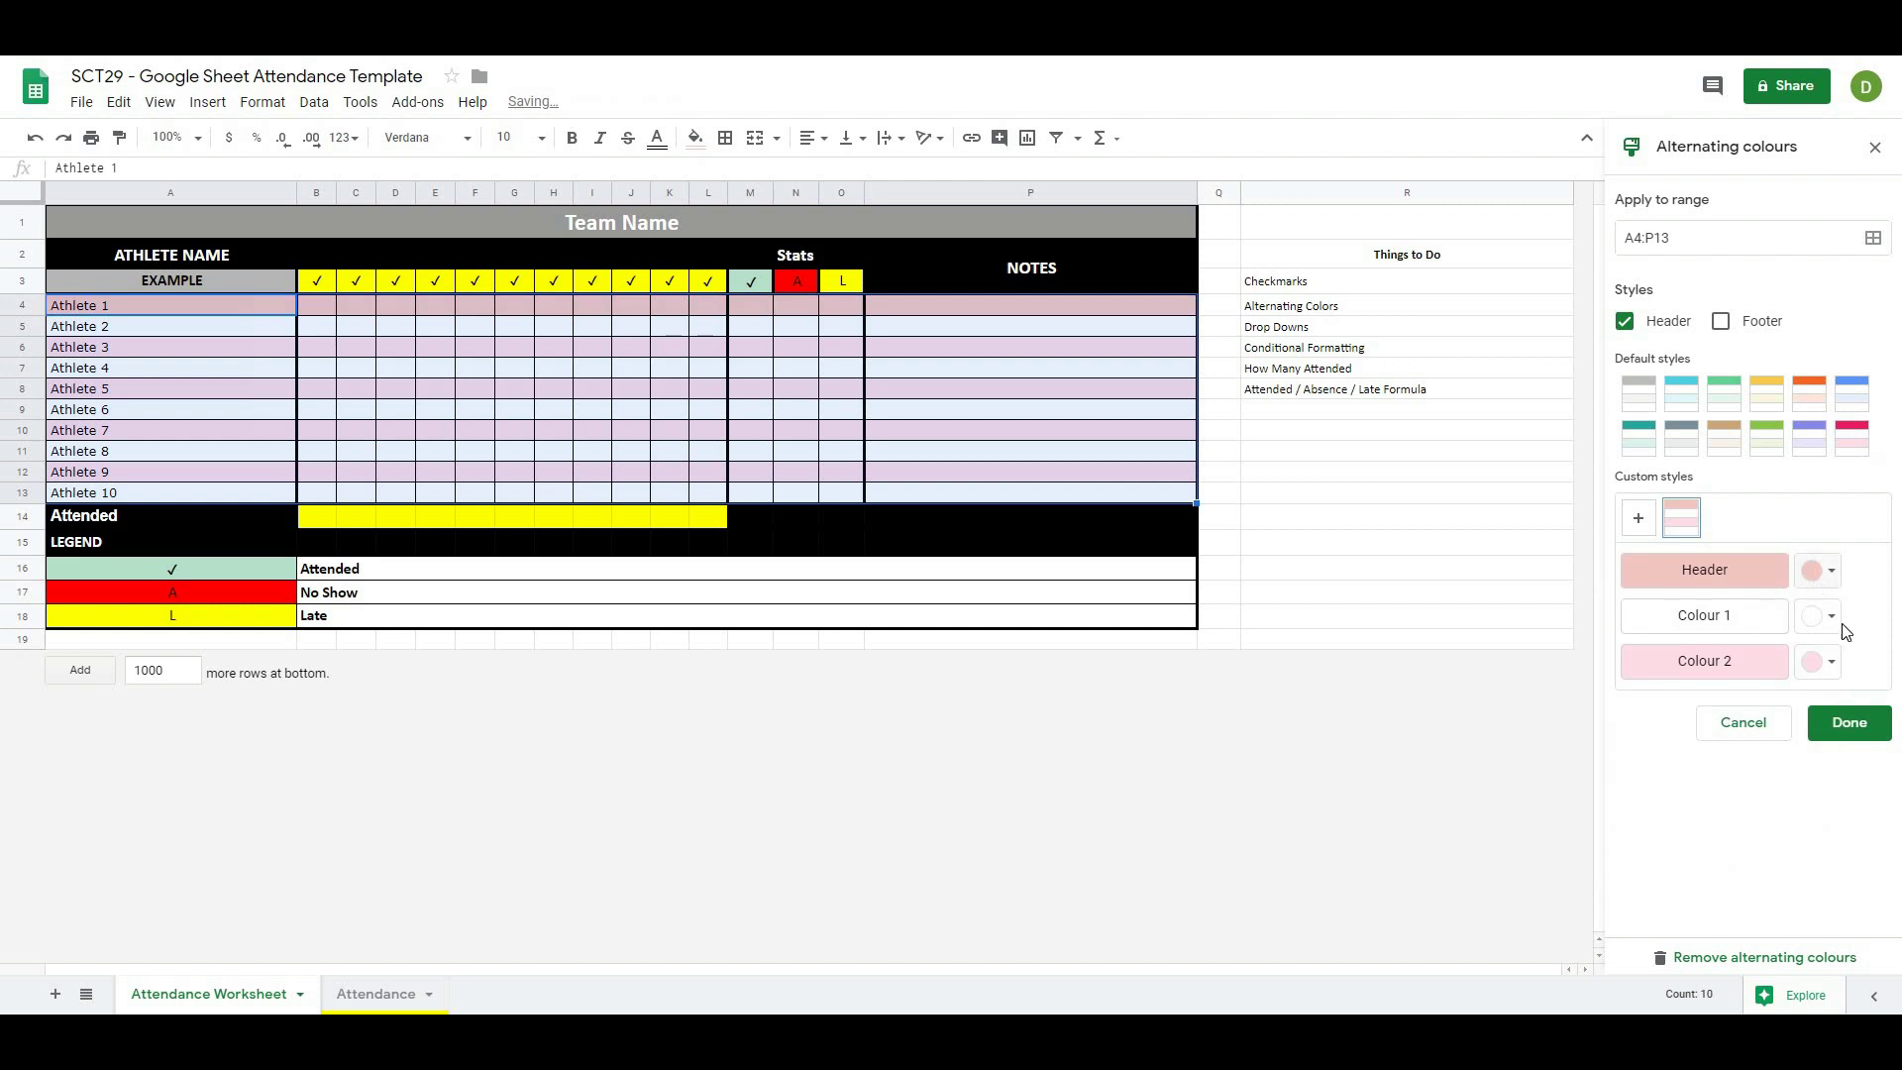
left_click(1832, 661)
left_click(1689, 933)
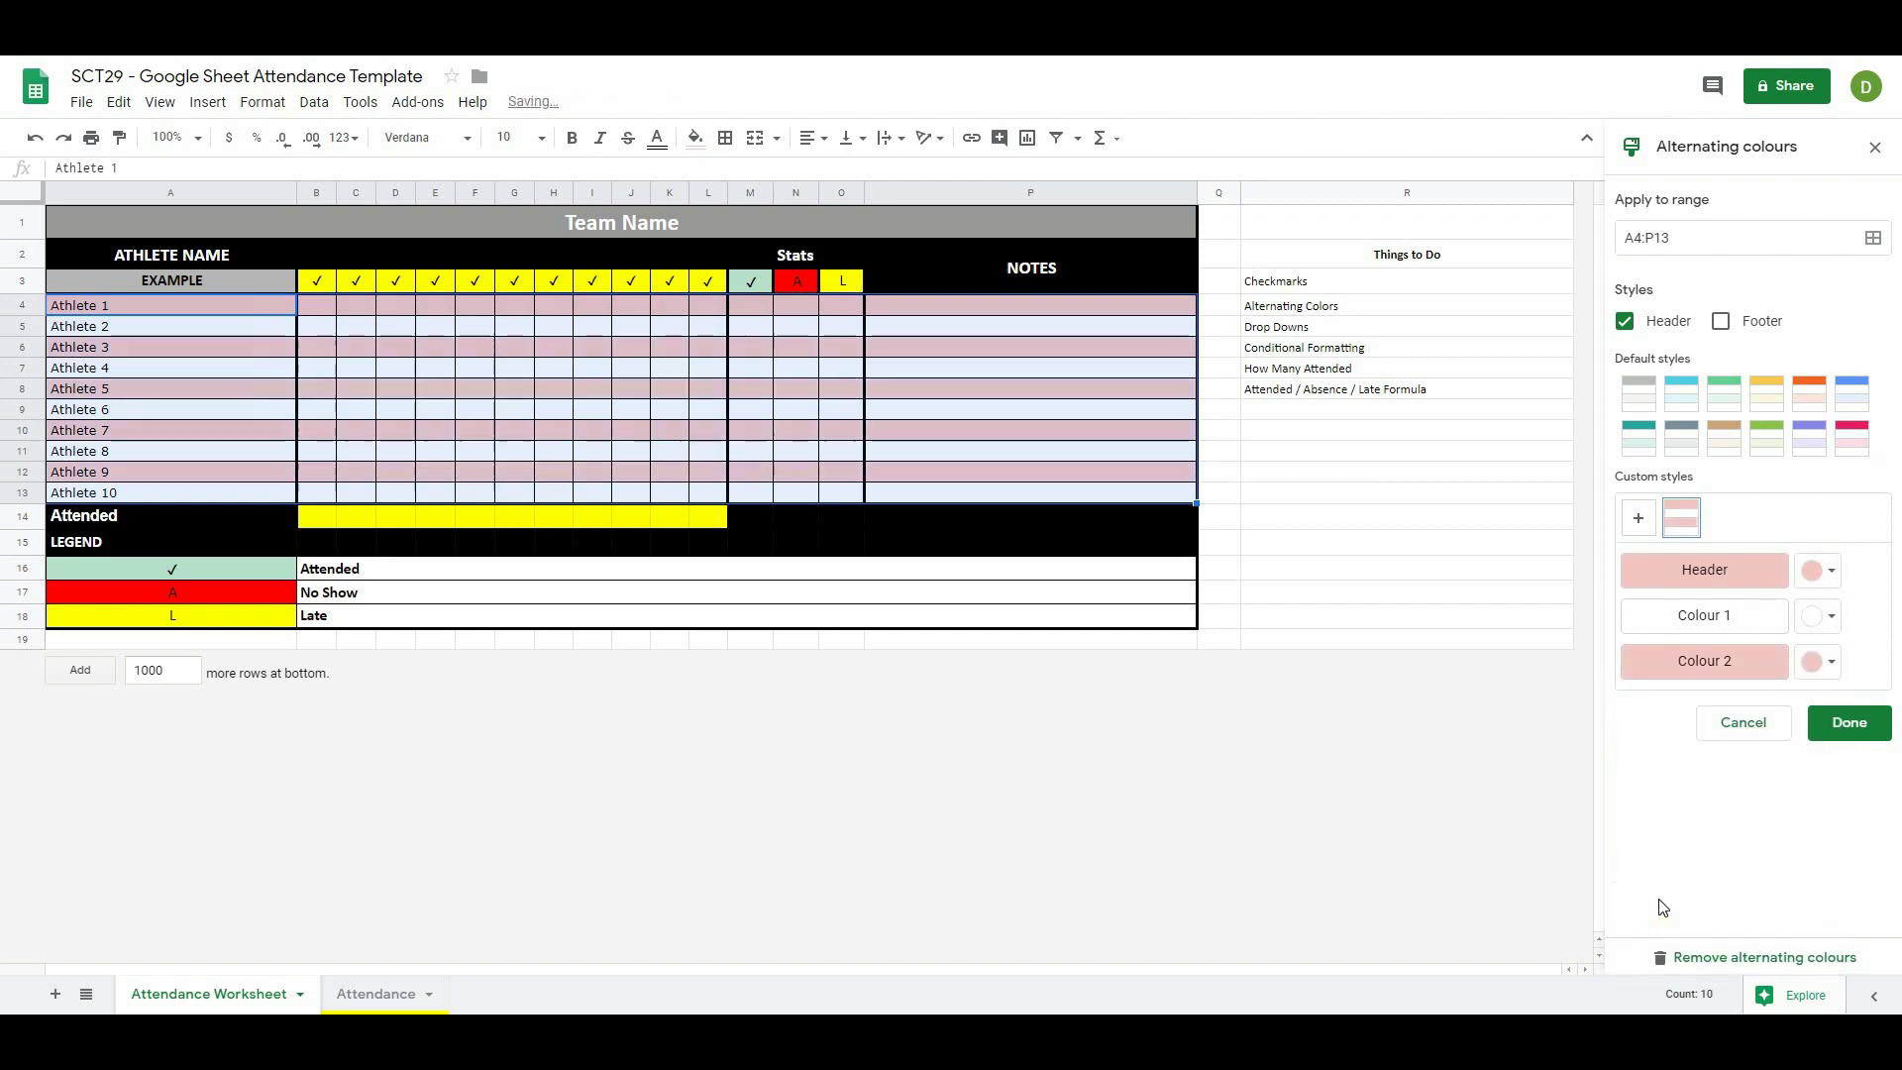
left_click(1448, 523)
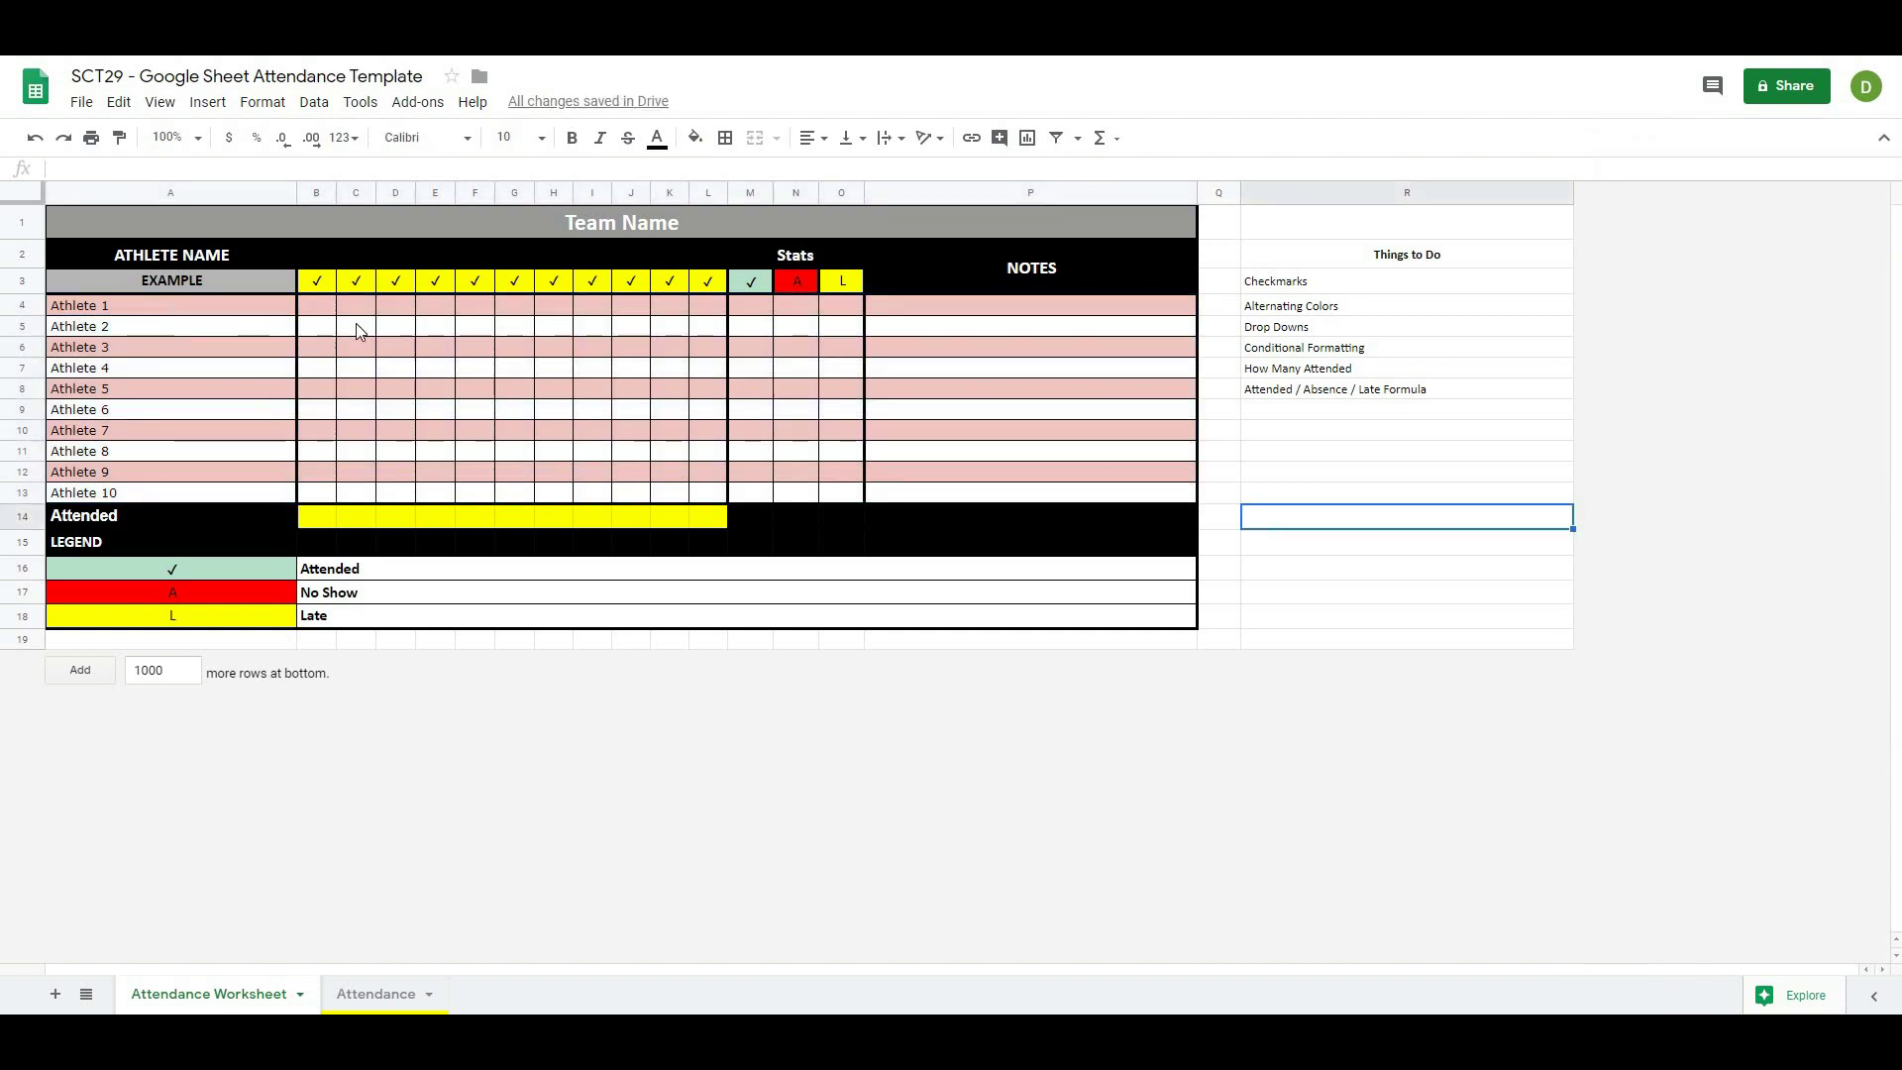
left_click(313, 323)
left_click(324, 366)
key("Up")
key("Up")
key("Up")
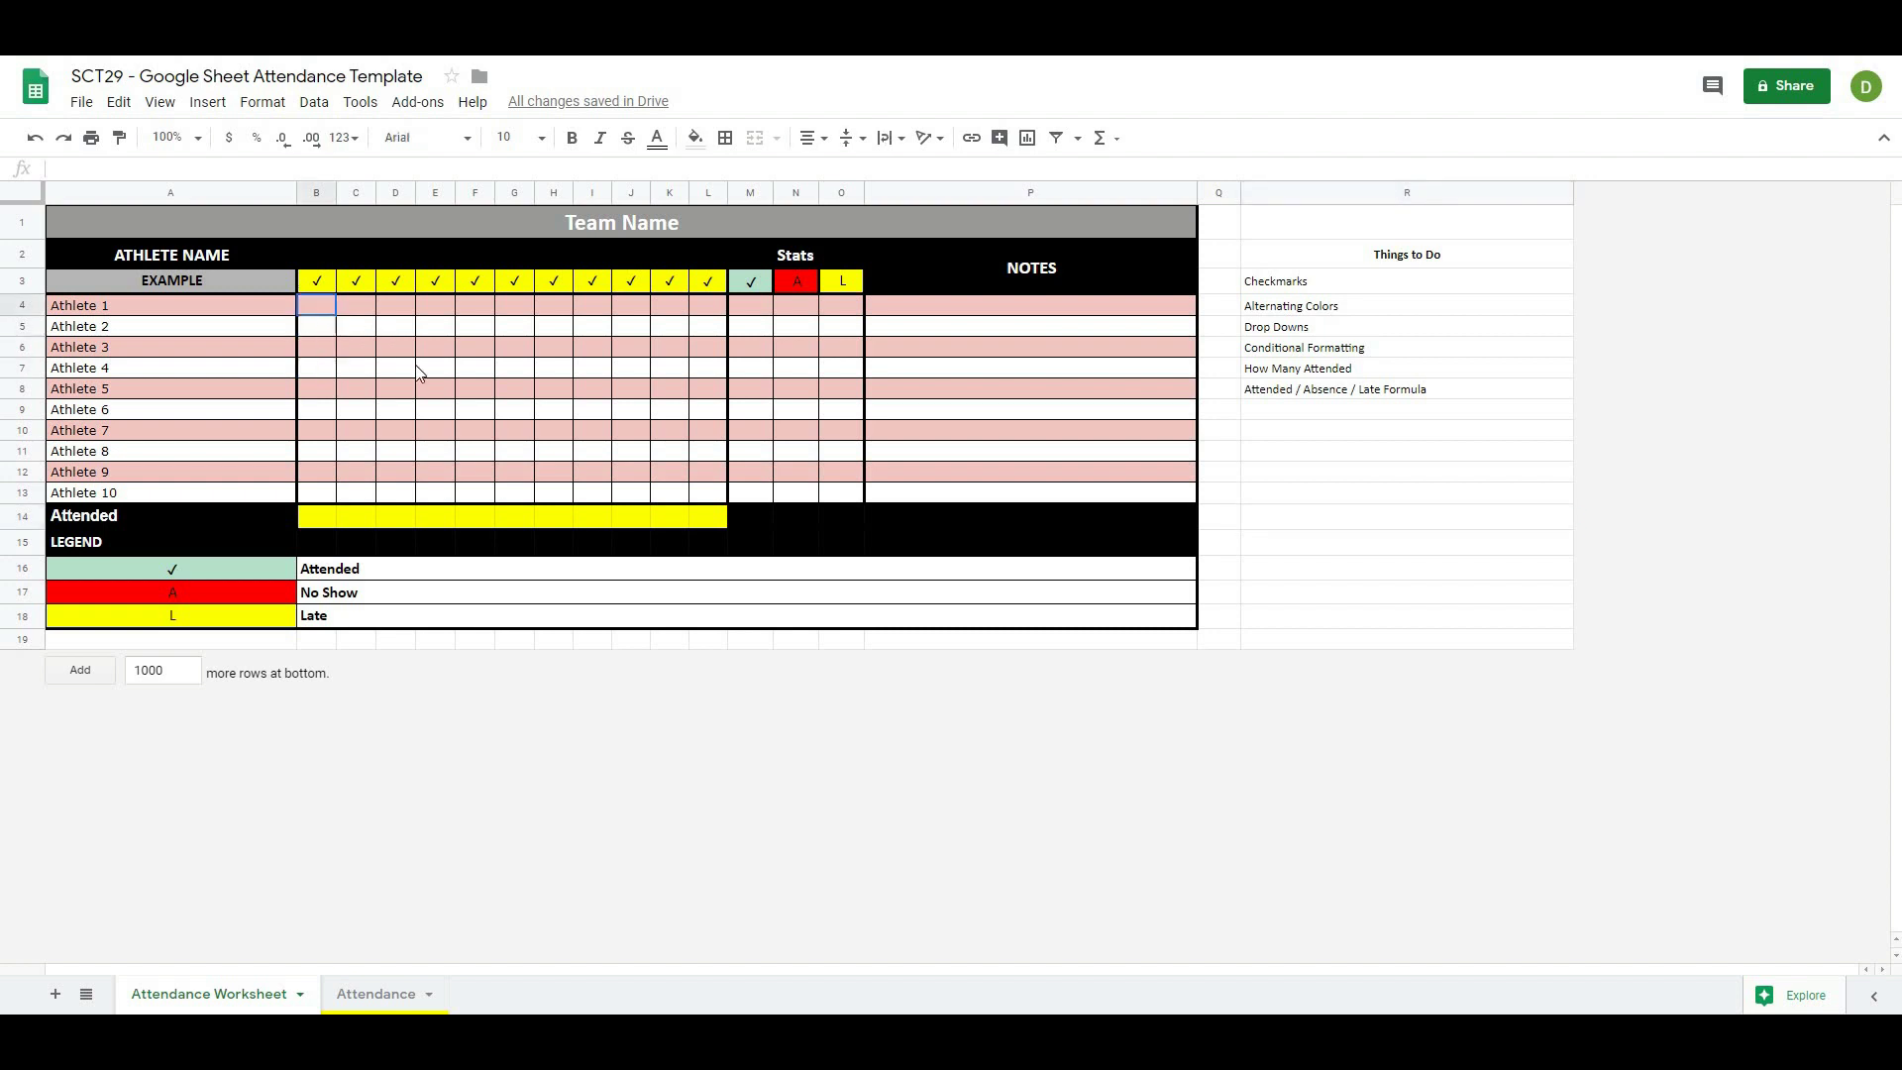
left_click(951, 473)
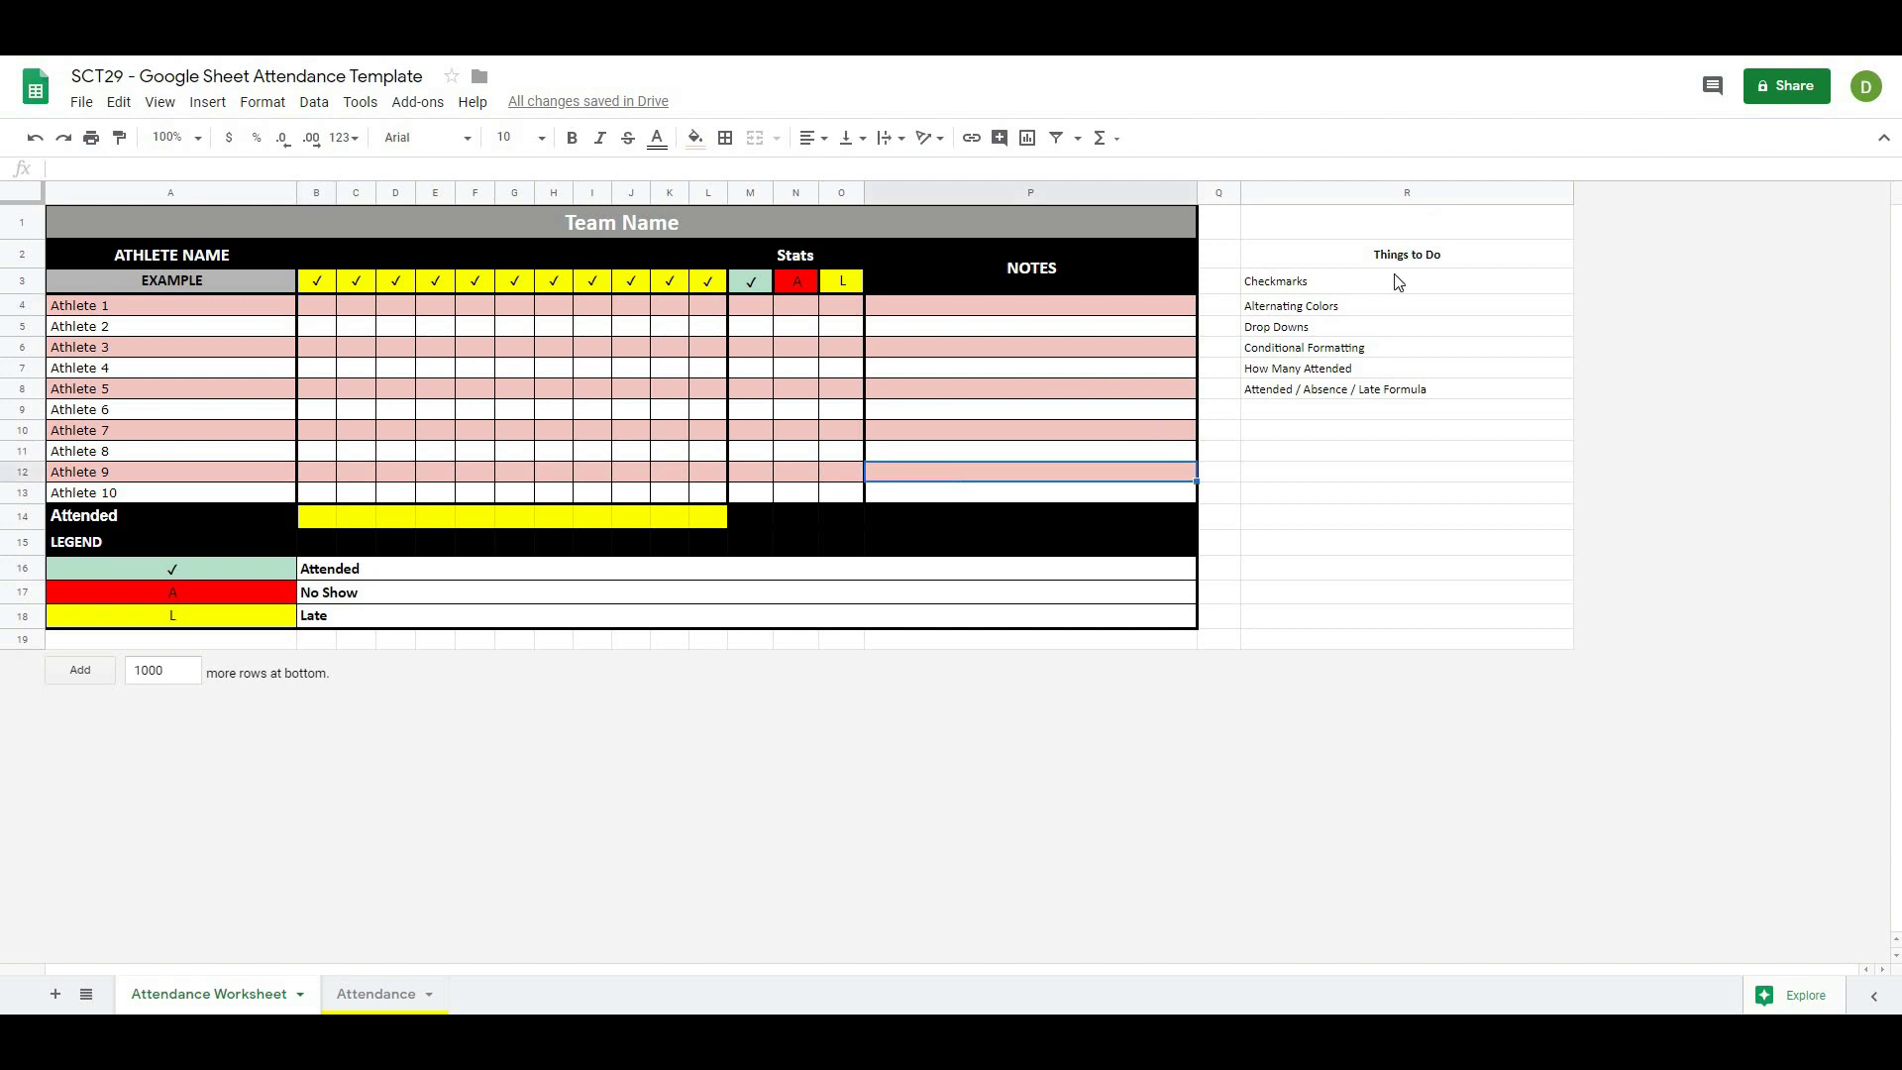
left_click(1276, 472)
left_click(1301, 332)
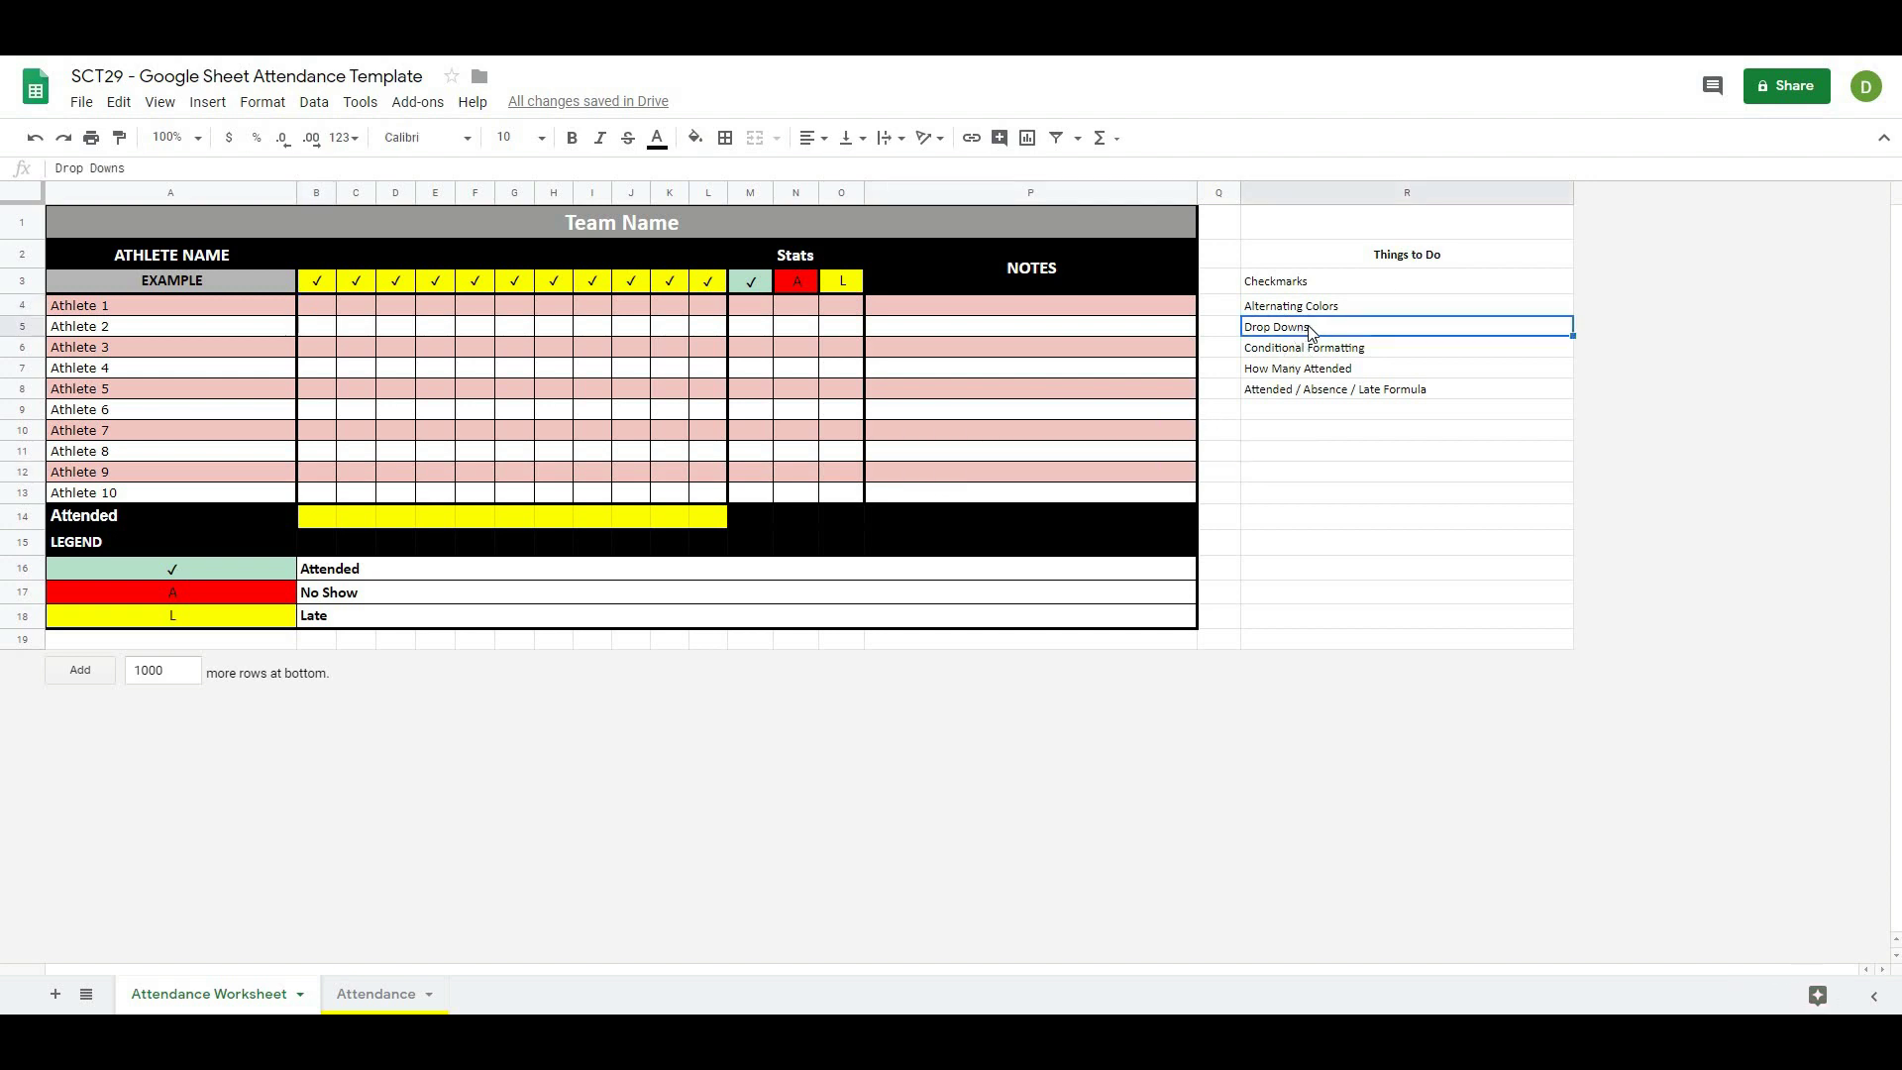
left_click(1291, 473)
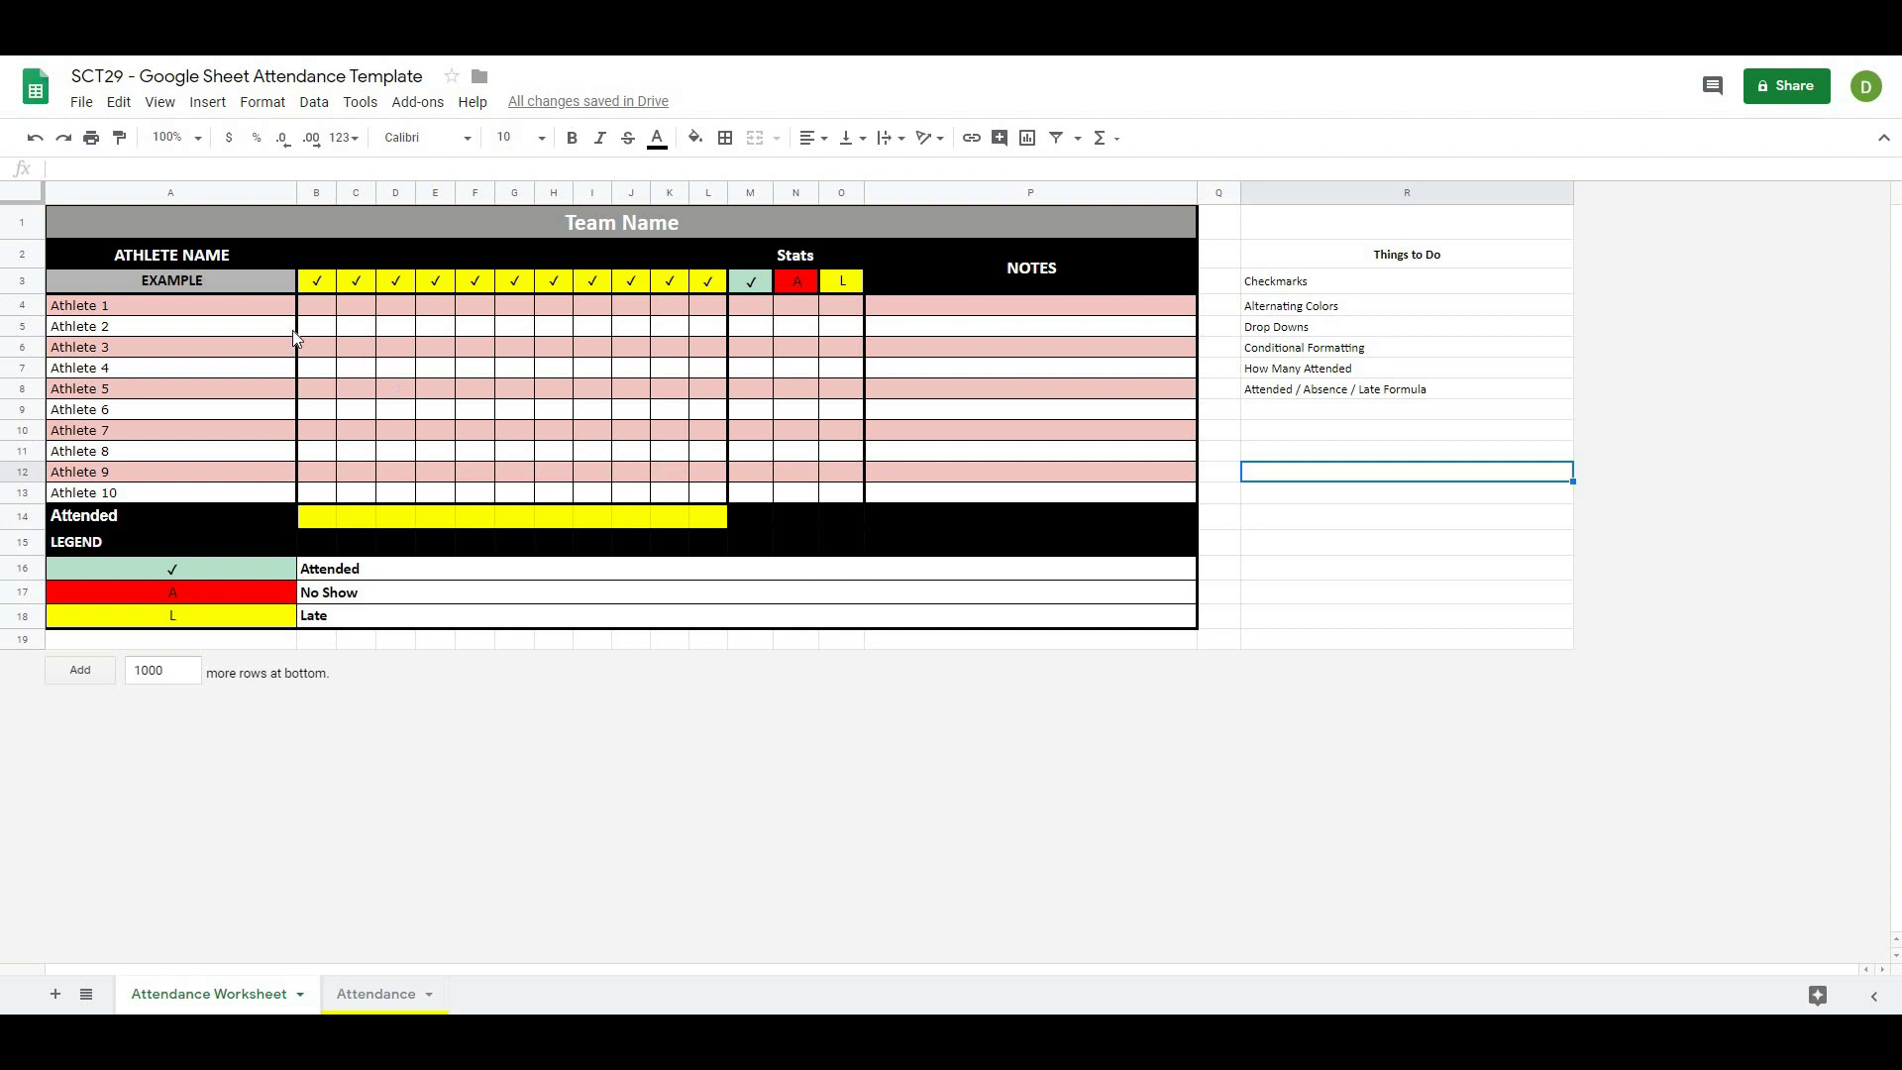
left_click_drag(309, 305, 705, 487)
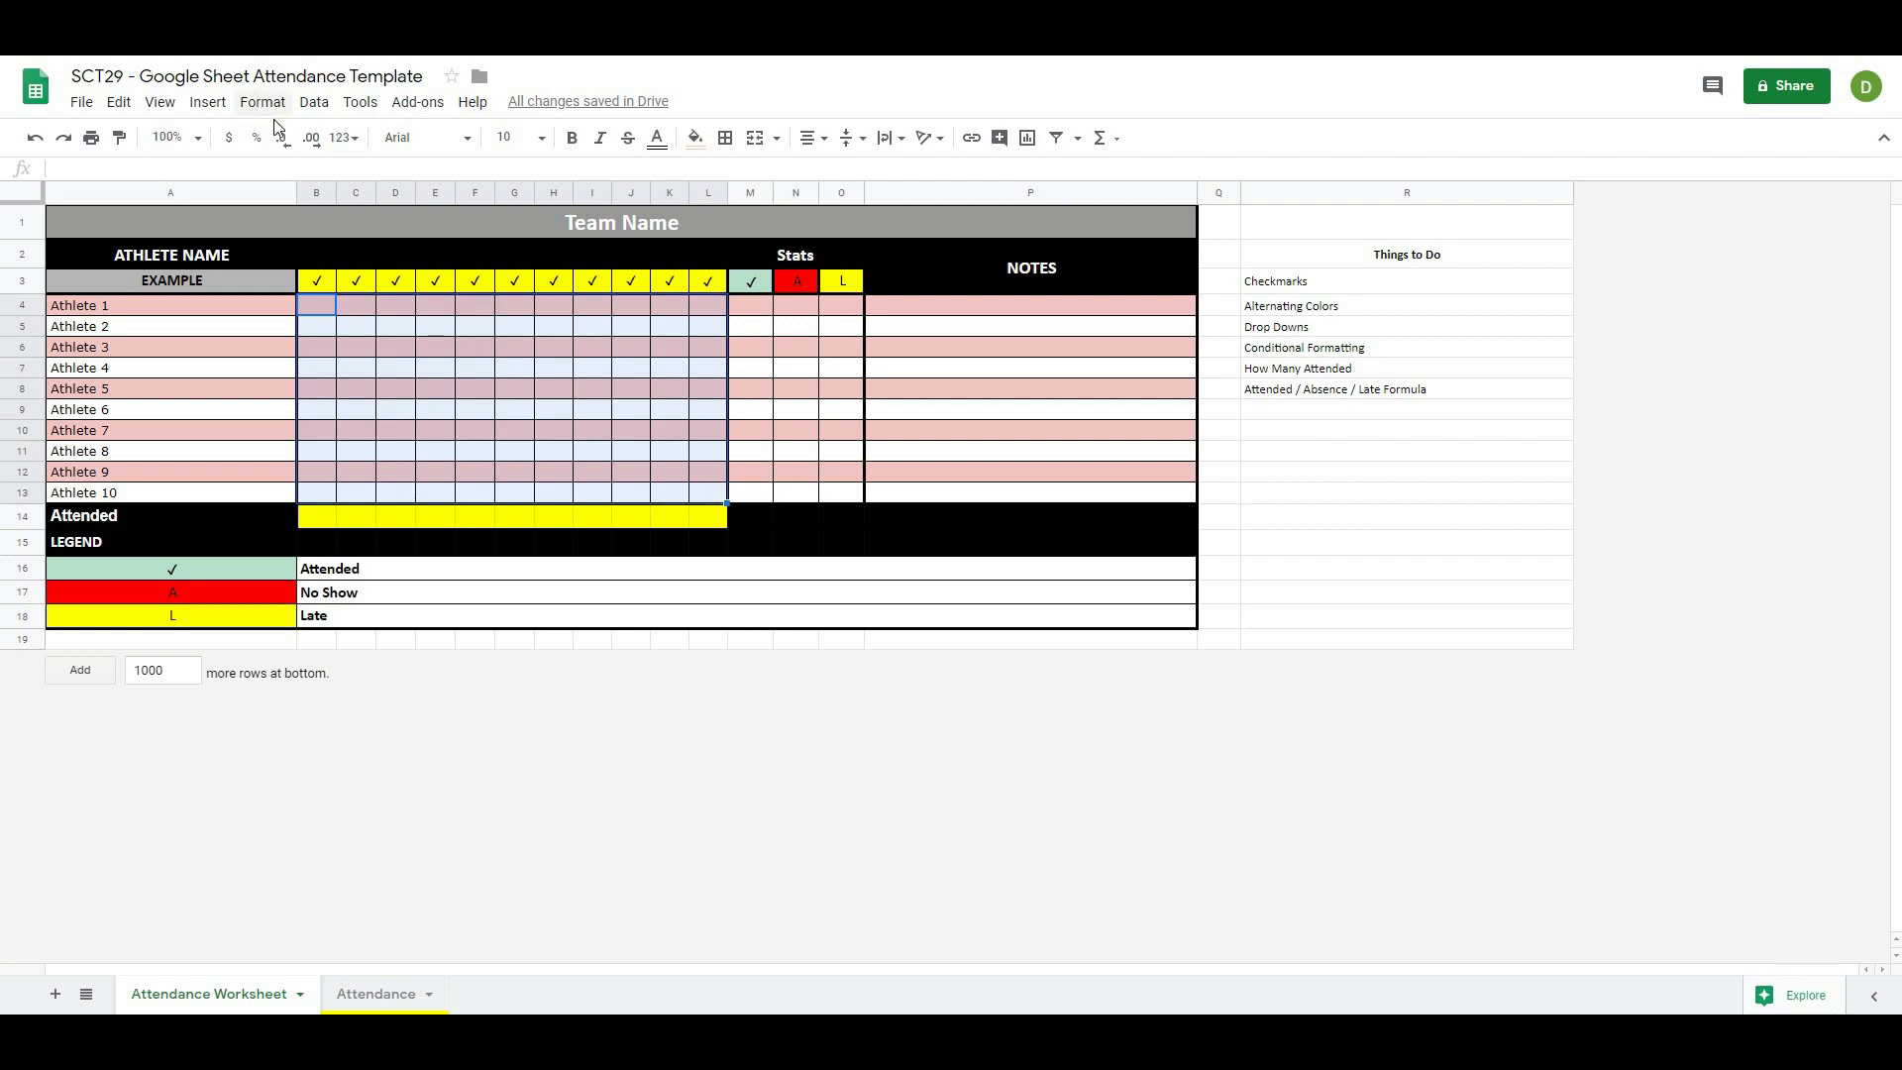
Add drop-down validation to B4:L13 listing values from legend range A16:A18.
left_click(315, 105)
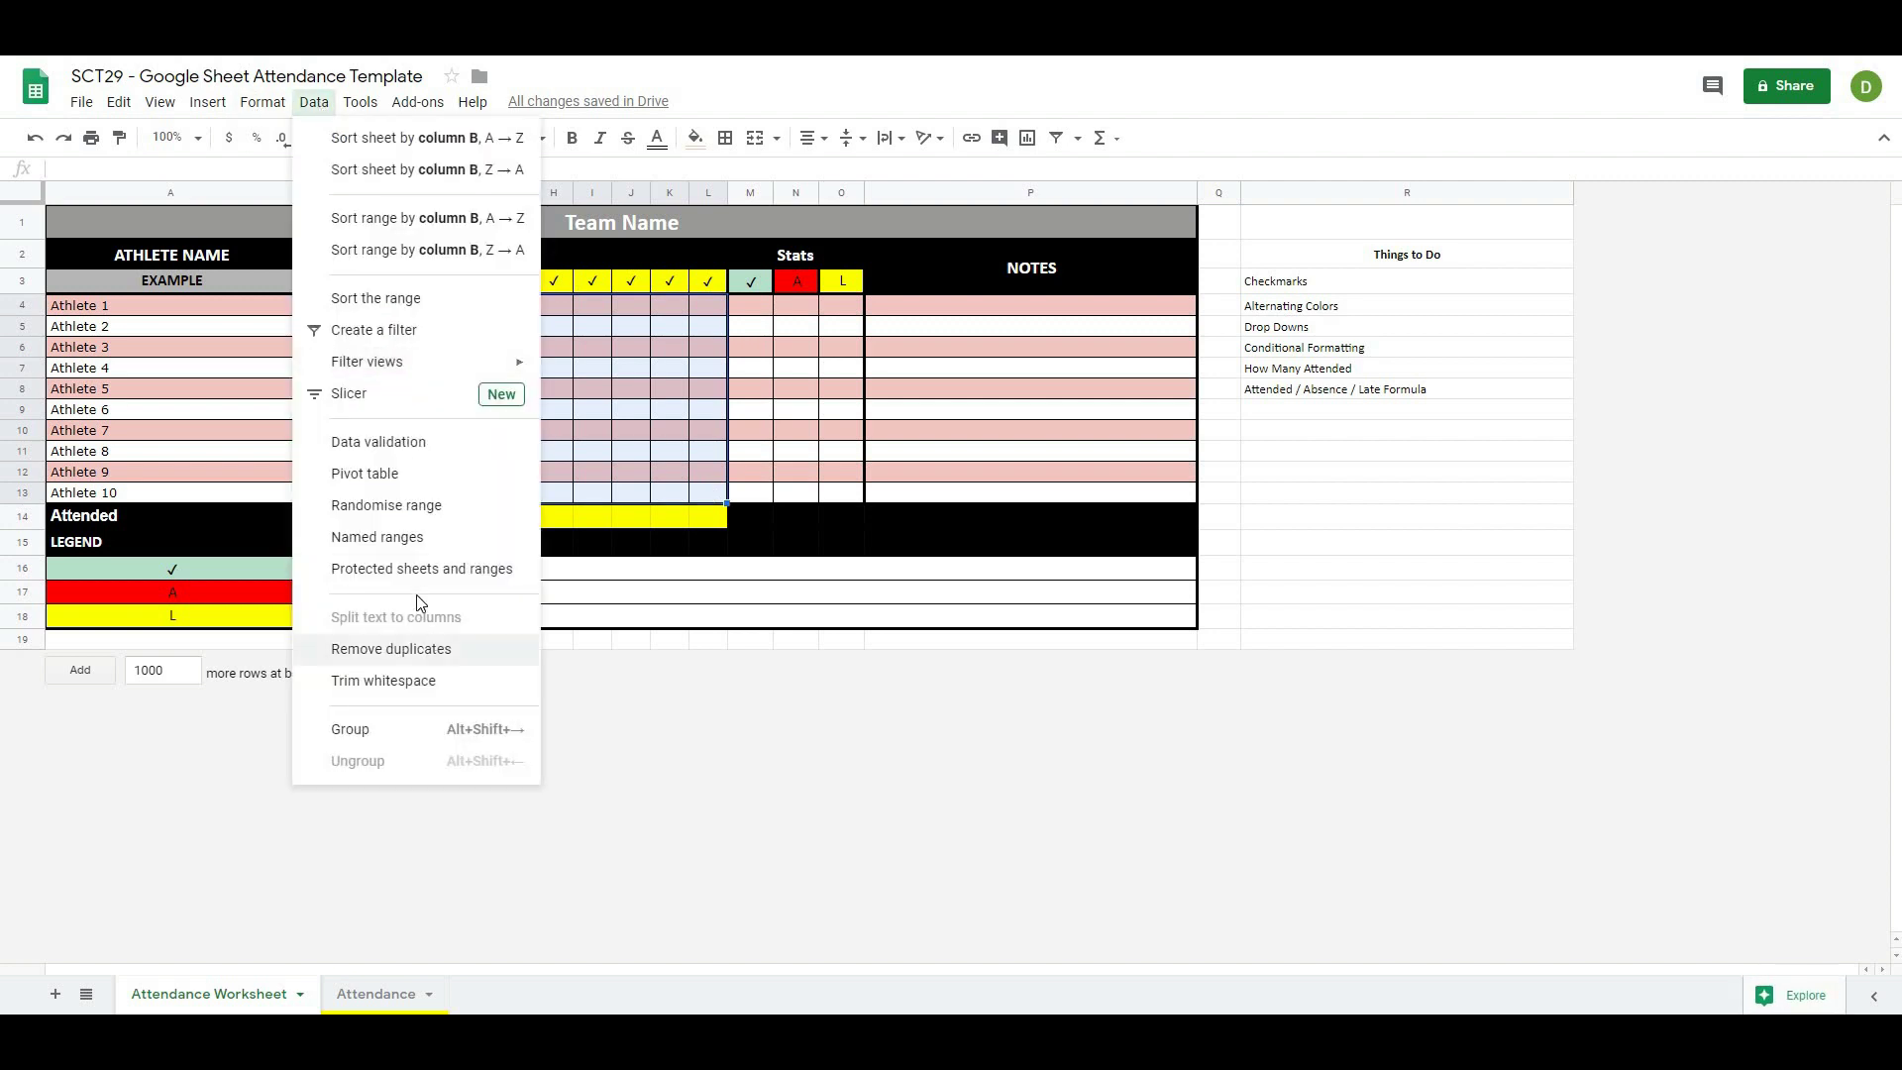
left_click(353, 442)
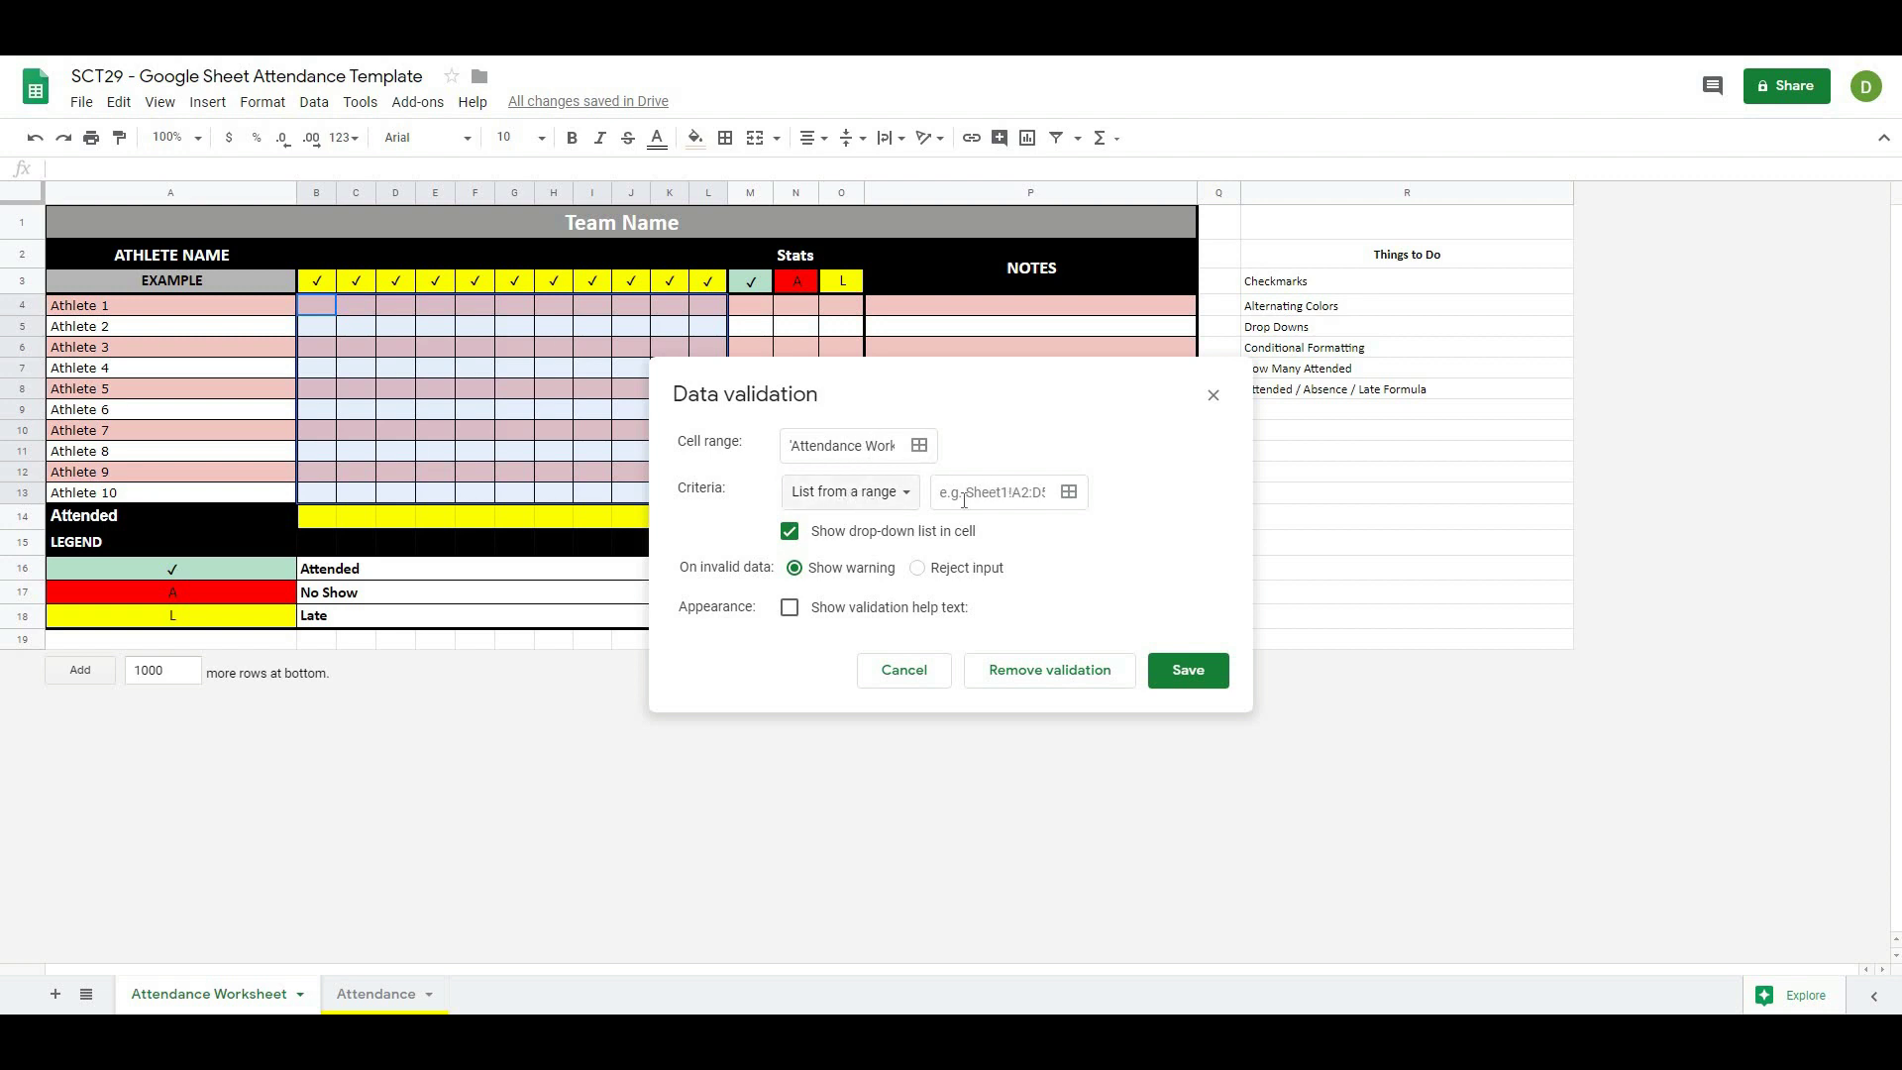
left_click(1070, 500)
left_click(186, 569)
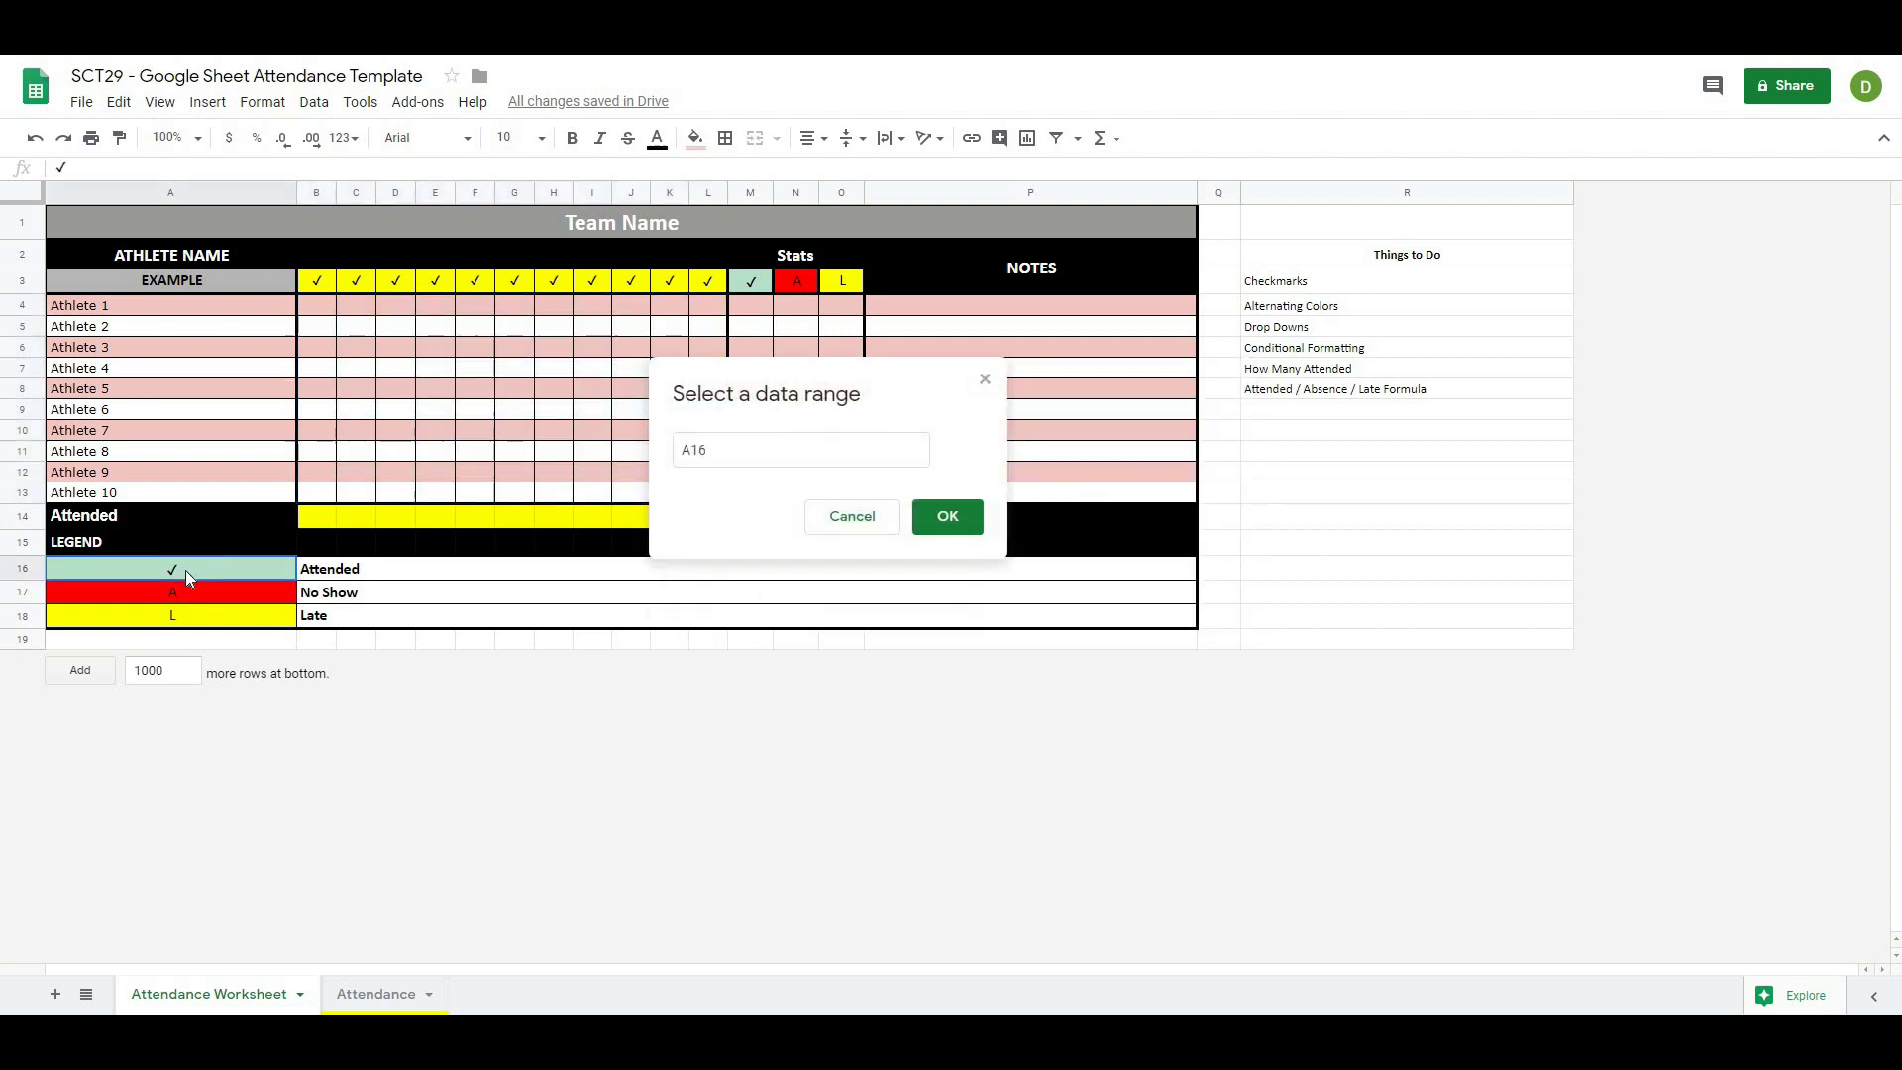
left_click_drag(184, 582, 179, 619)
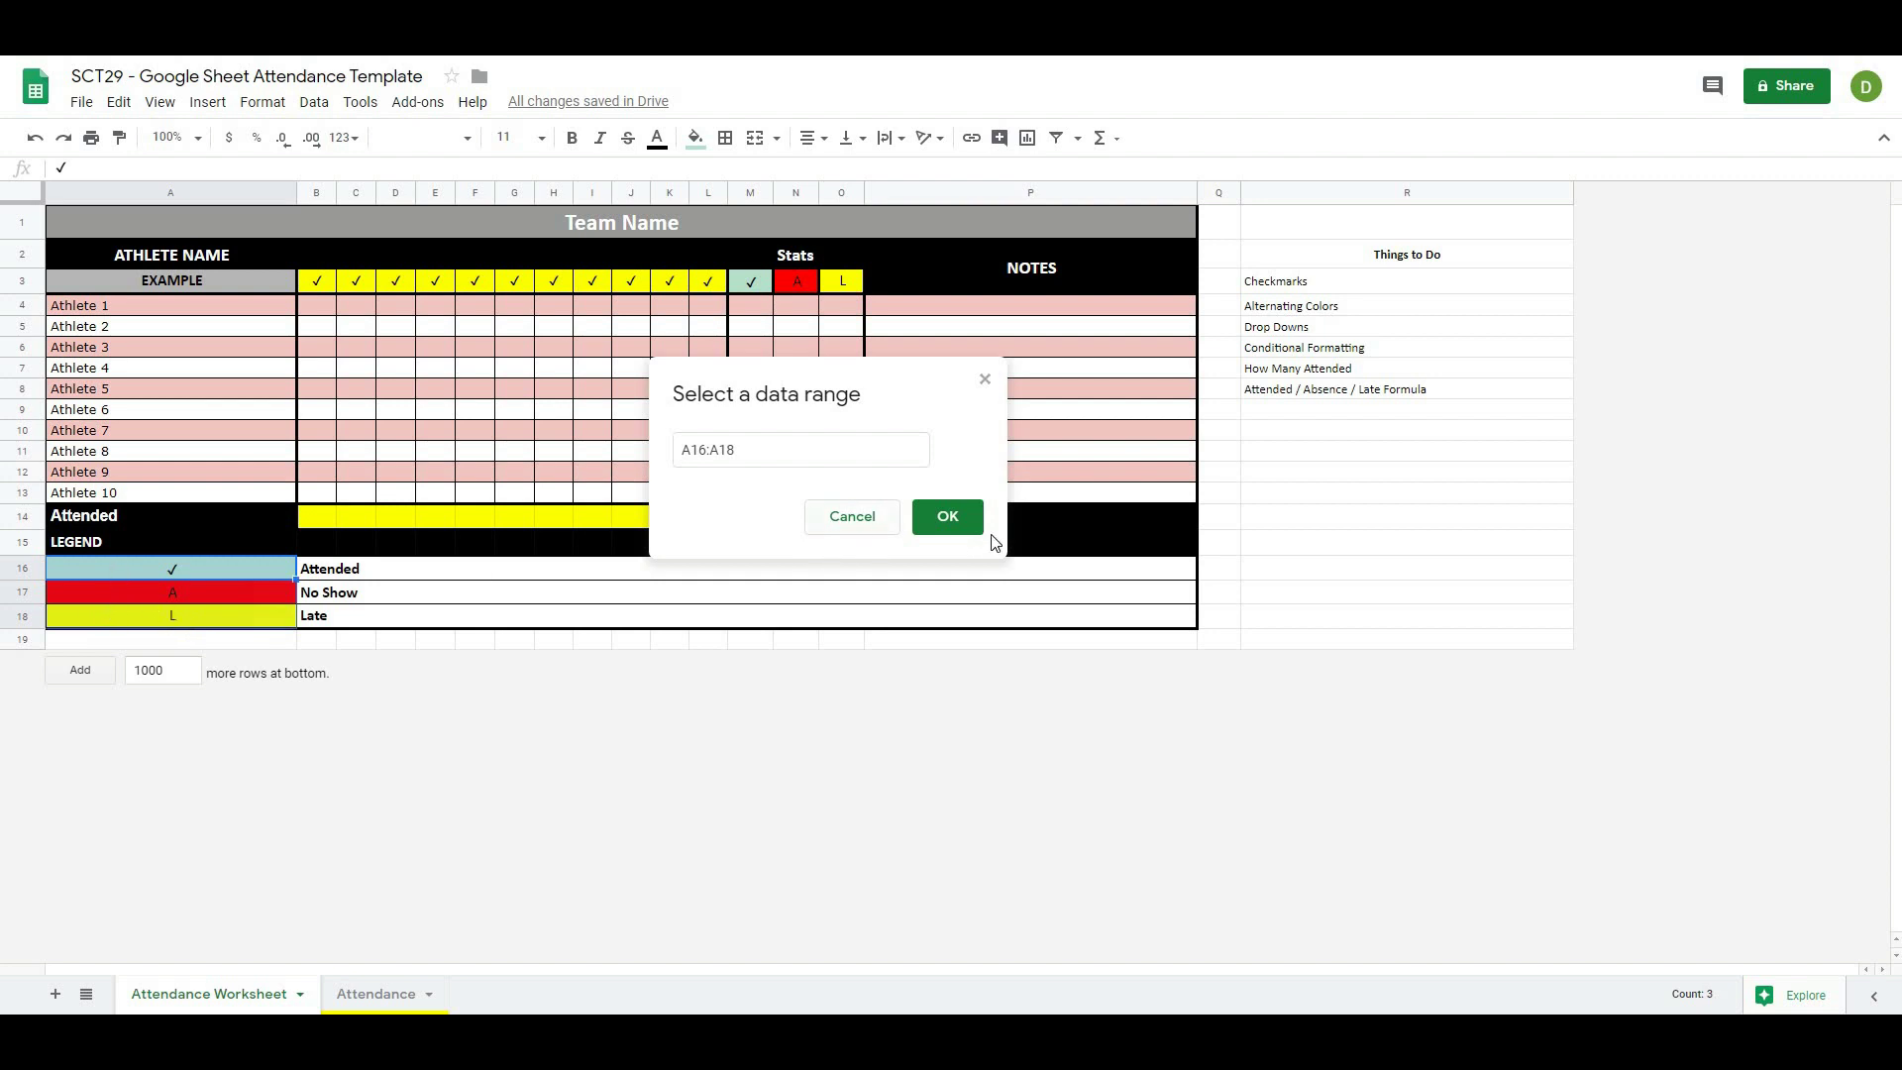
left_click(942, 518)
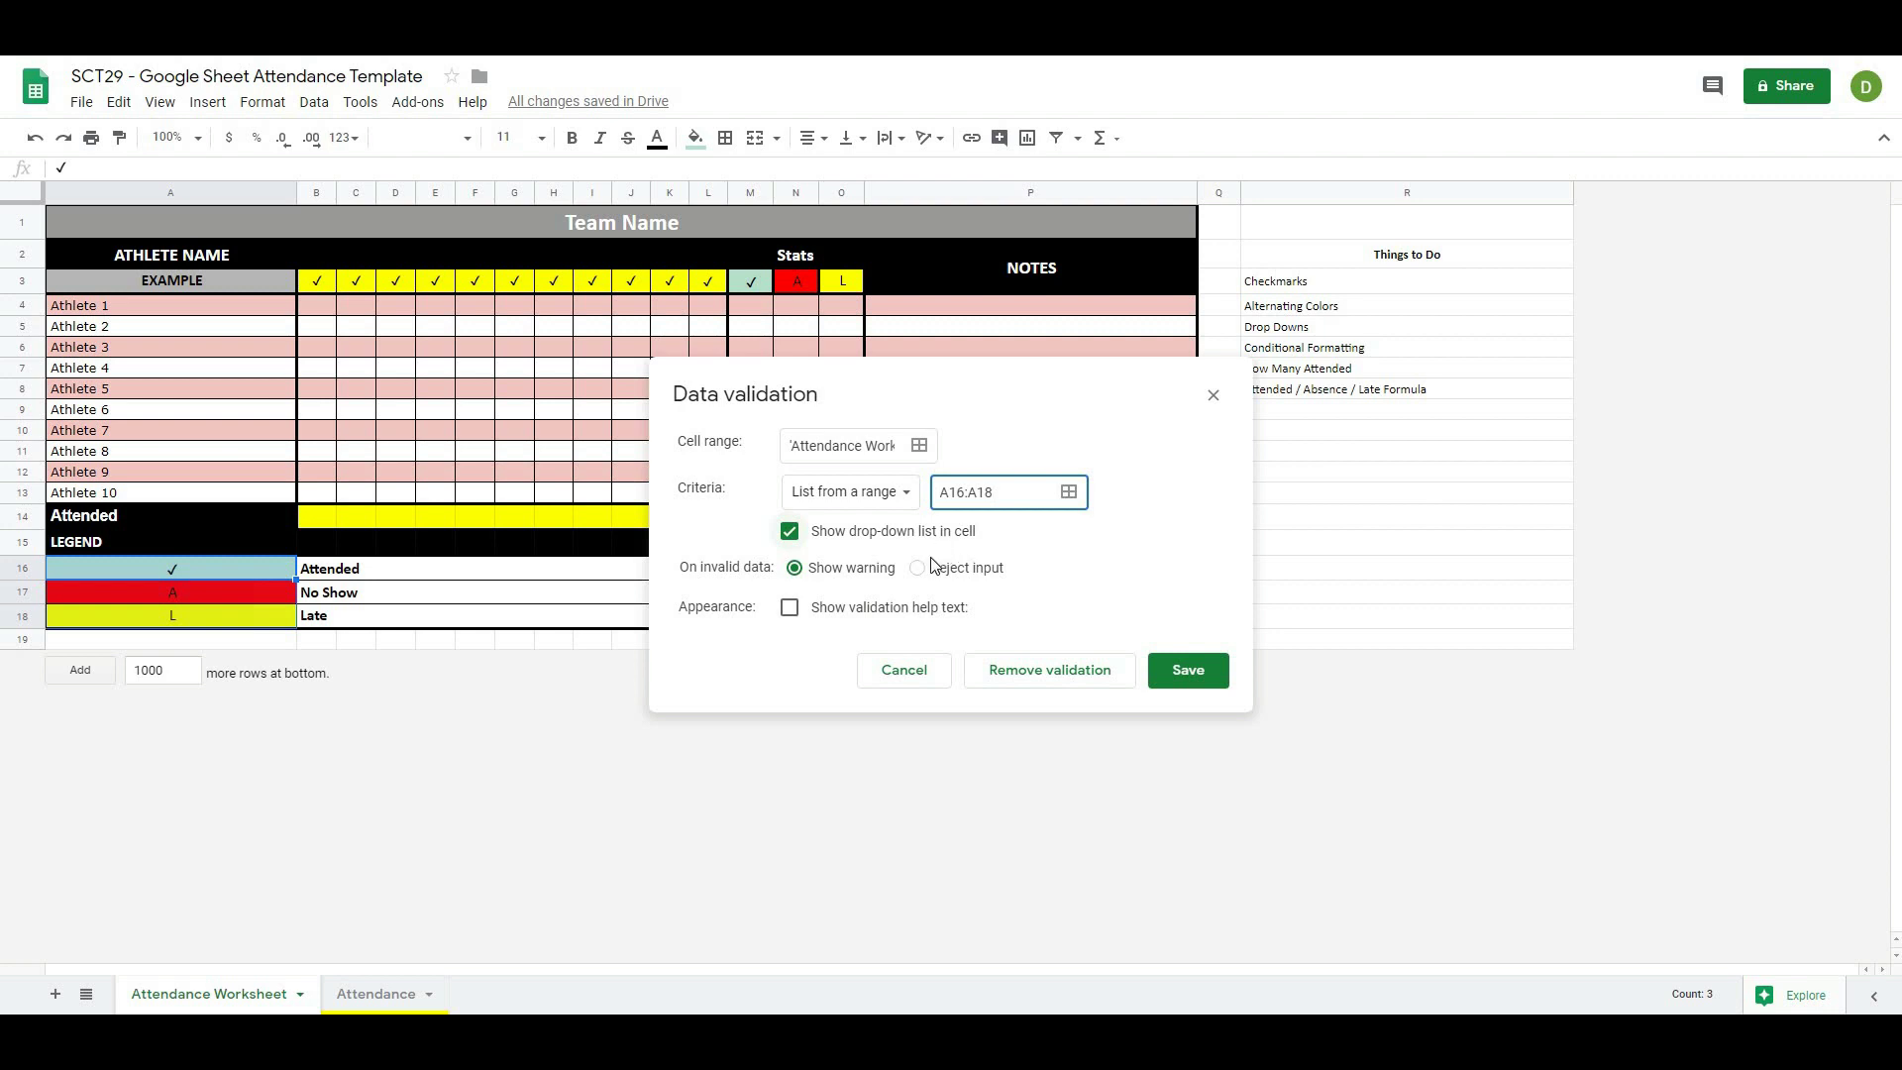
left_click(1188, 671)
left_click(841, 428)
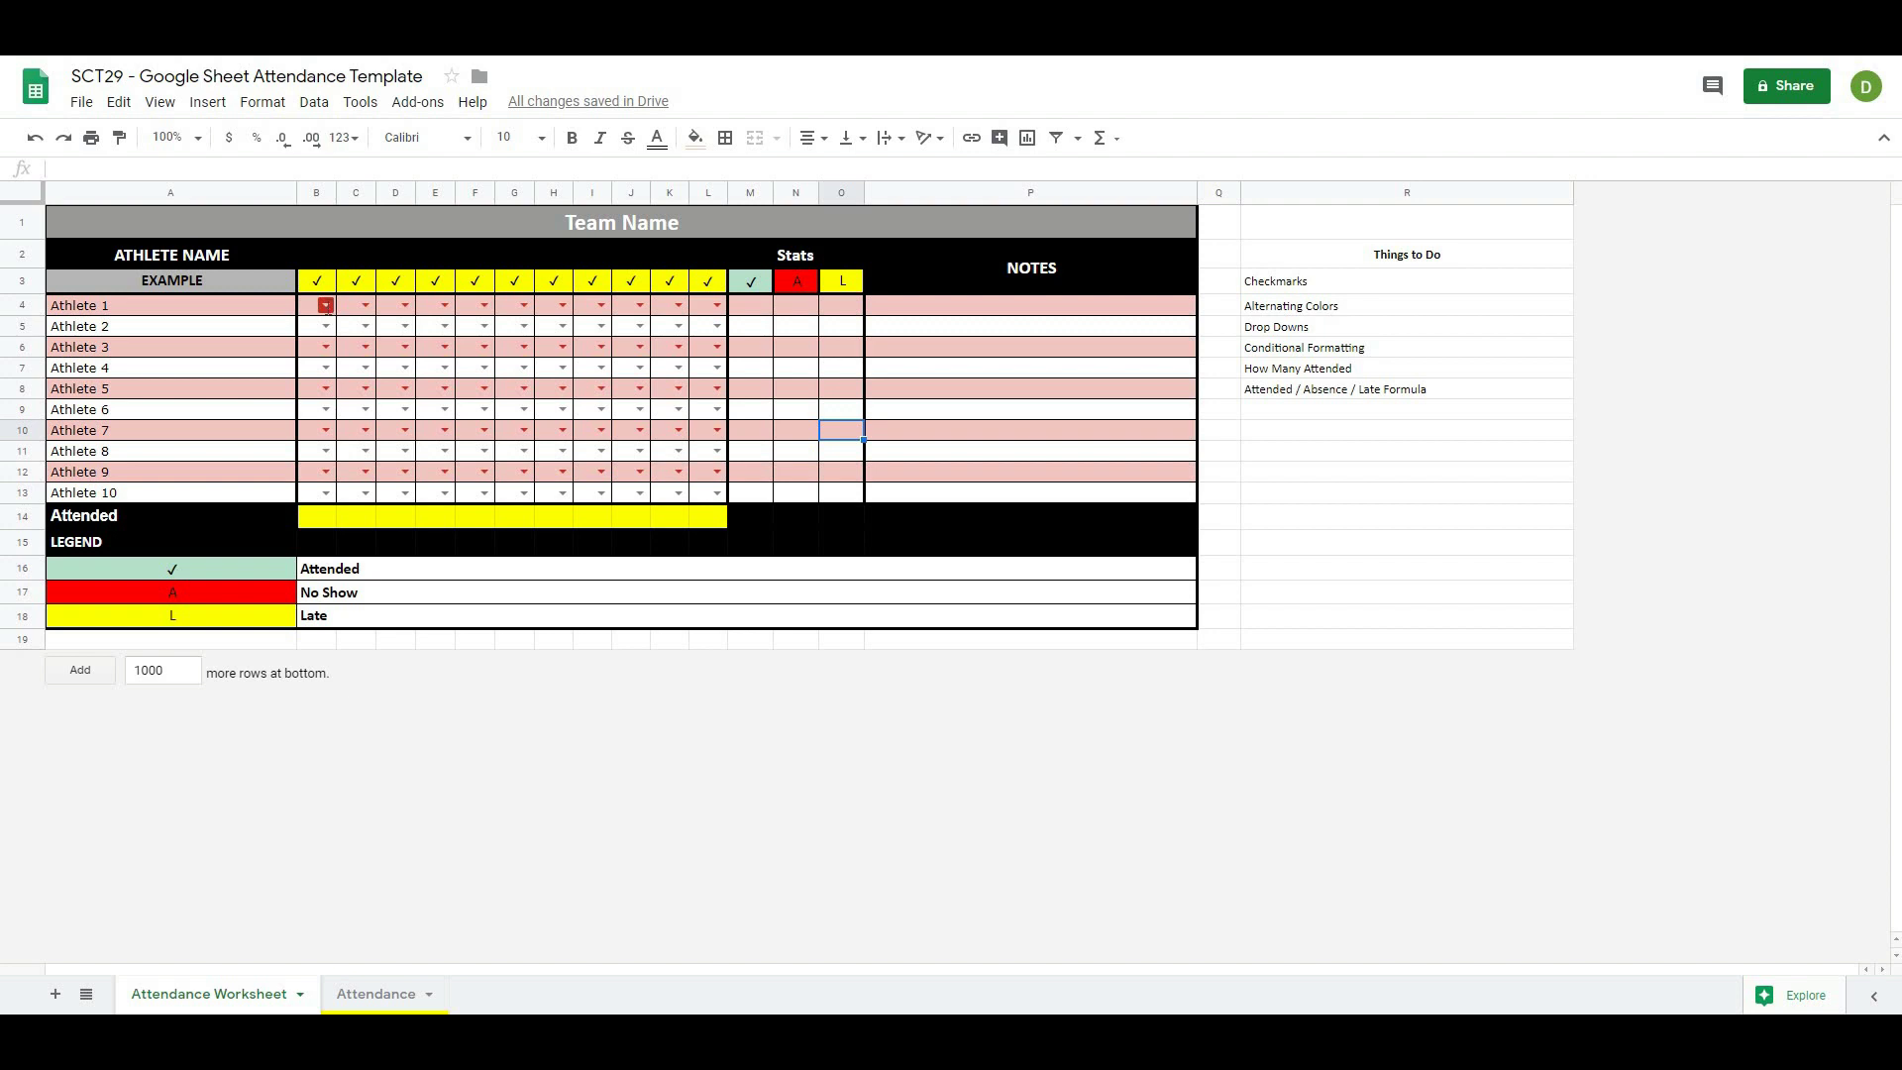
Cycle B4 through A, L and back to ✓ using its drop-down.
left_click(326, 305)
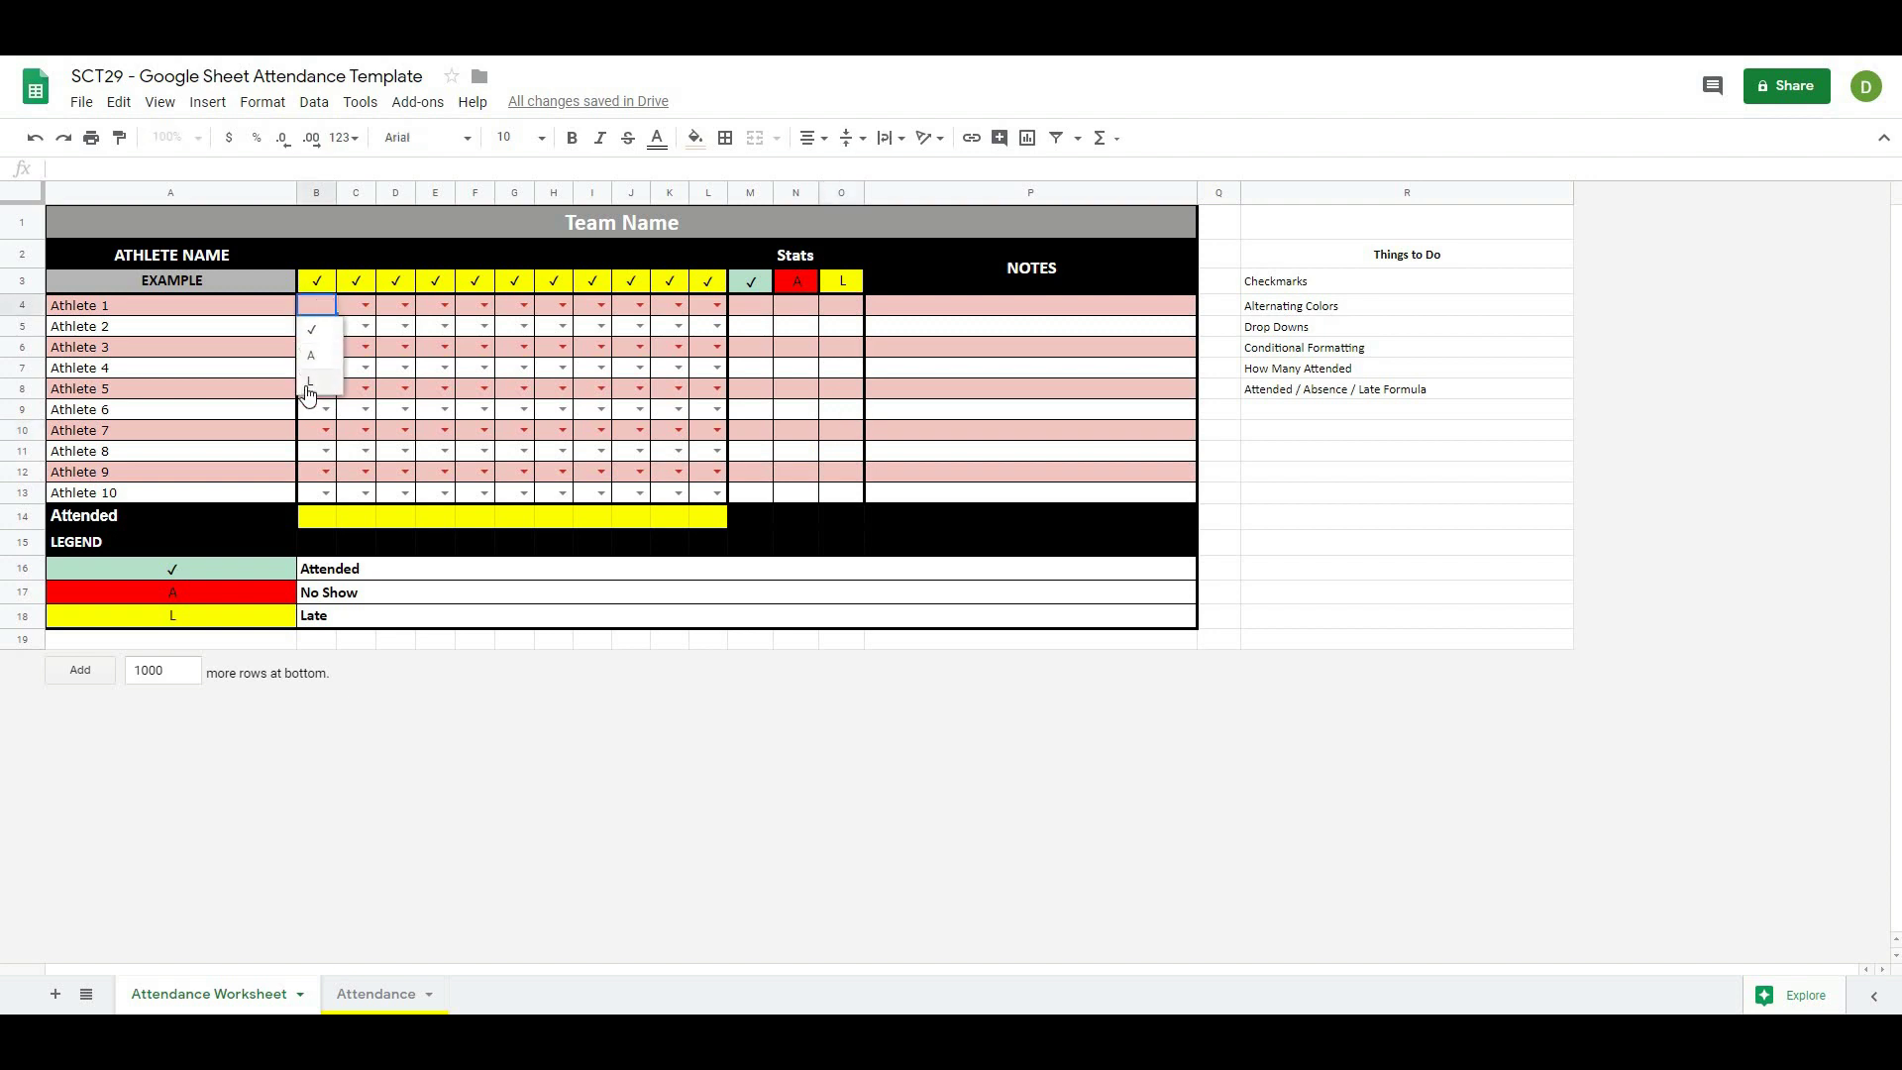
left_click(311, 355)
left_click(326, 306)
left_click(315, 382)
left_click(326, 306)
left_click(319, 366)
Rename legend cell A18 to 'Late' and pick Late in B4's drop-down.
left_click_drag(172, 568, 195, 623)
left_click(182, 570)
left_click(182, 619)
type("Late")
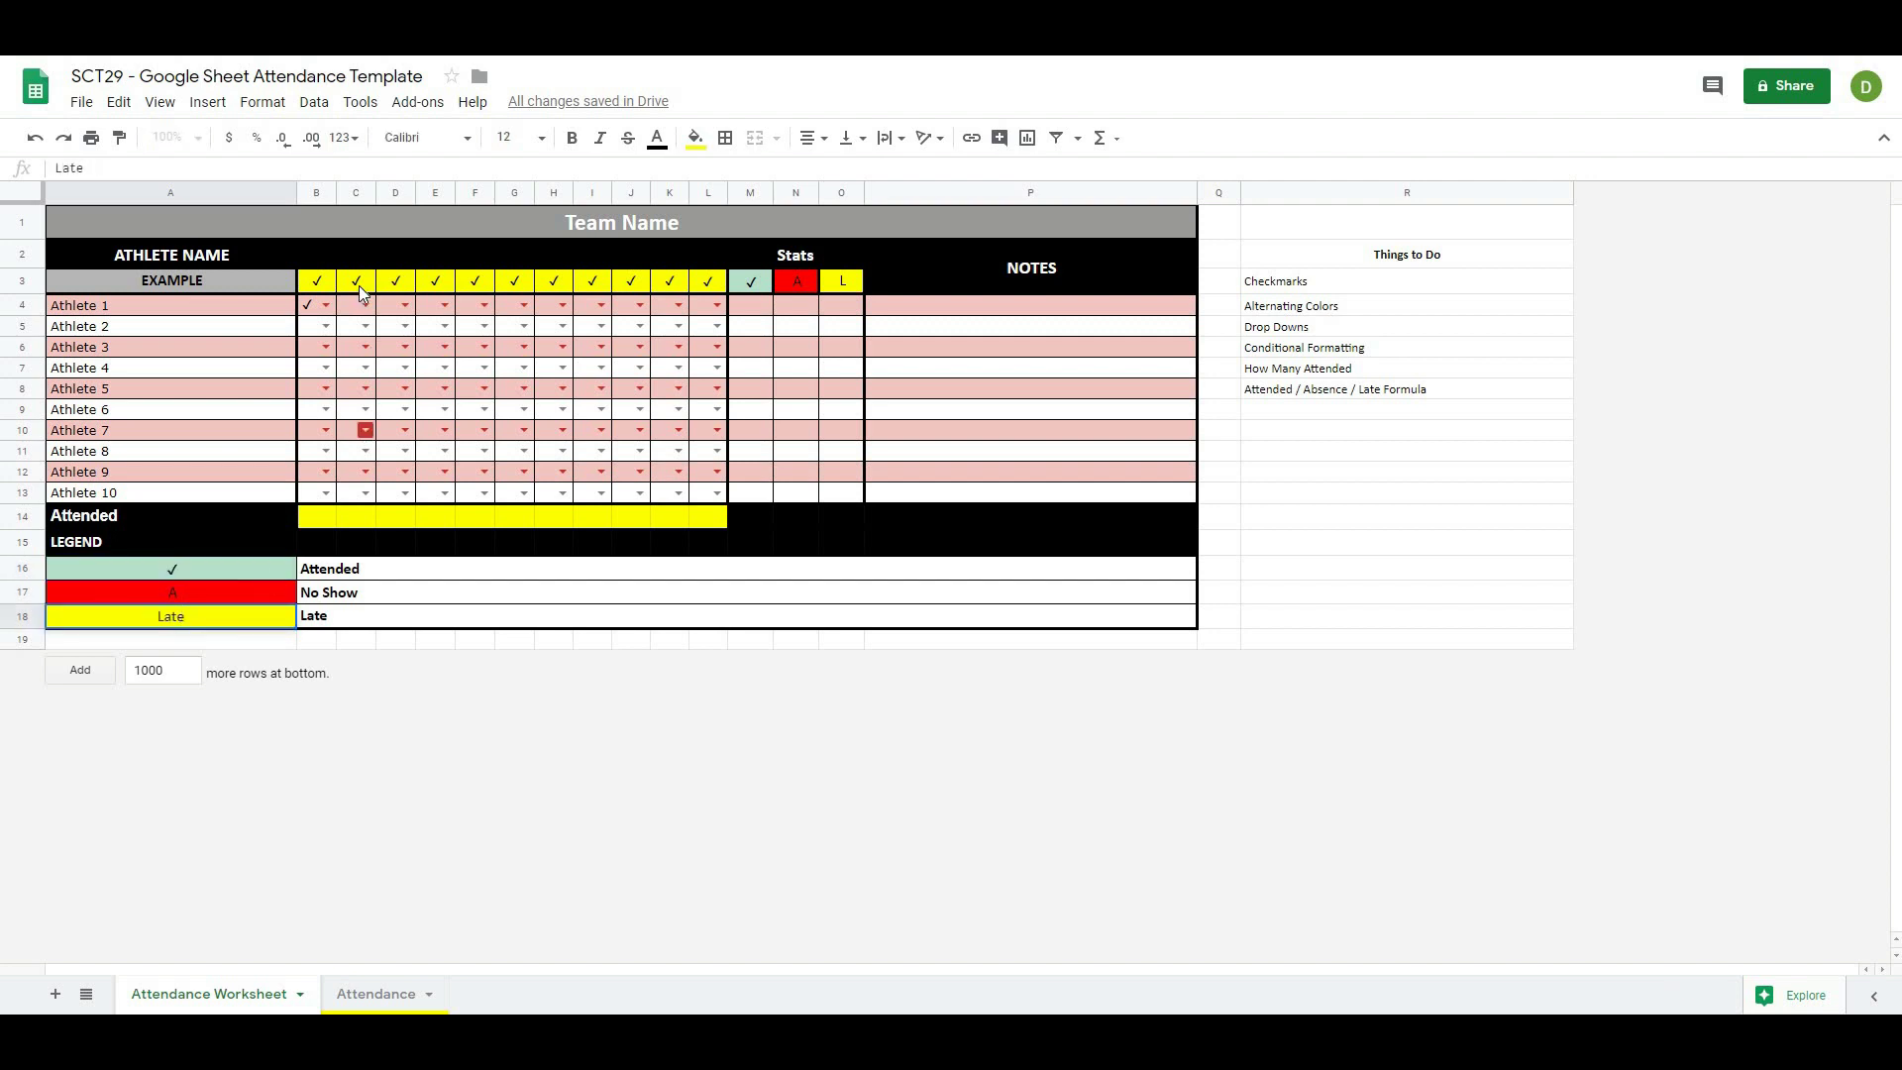
left_click(325, 305)
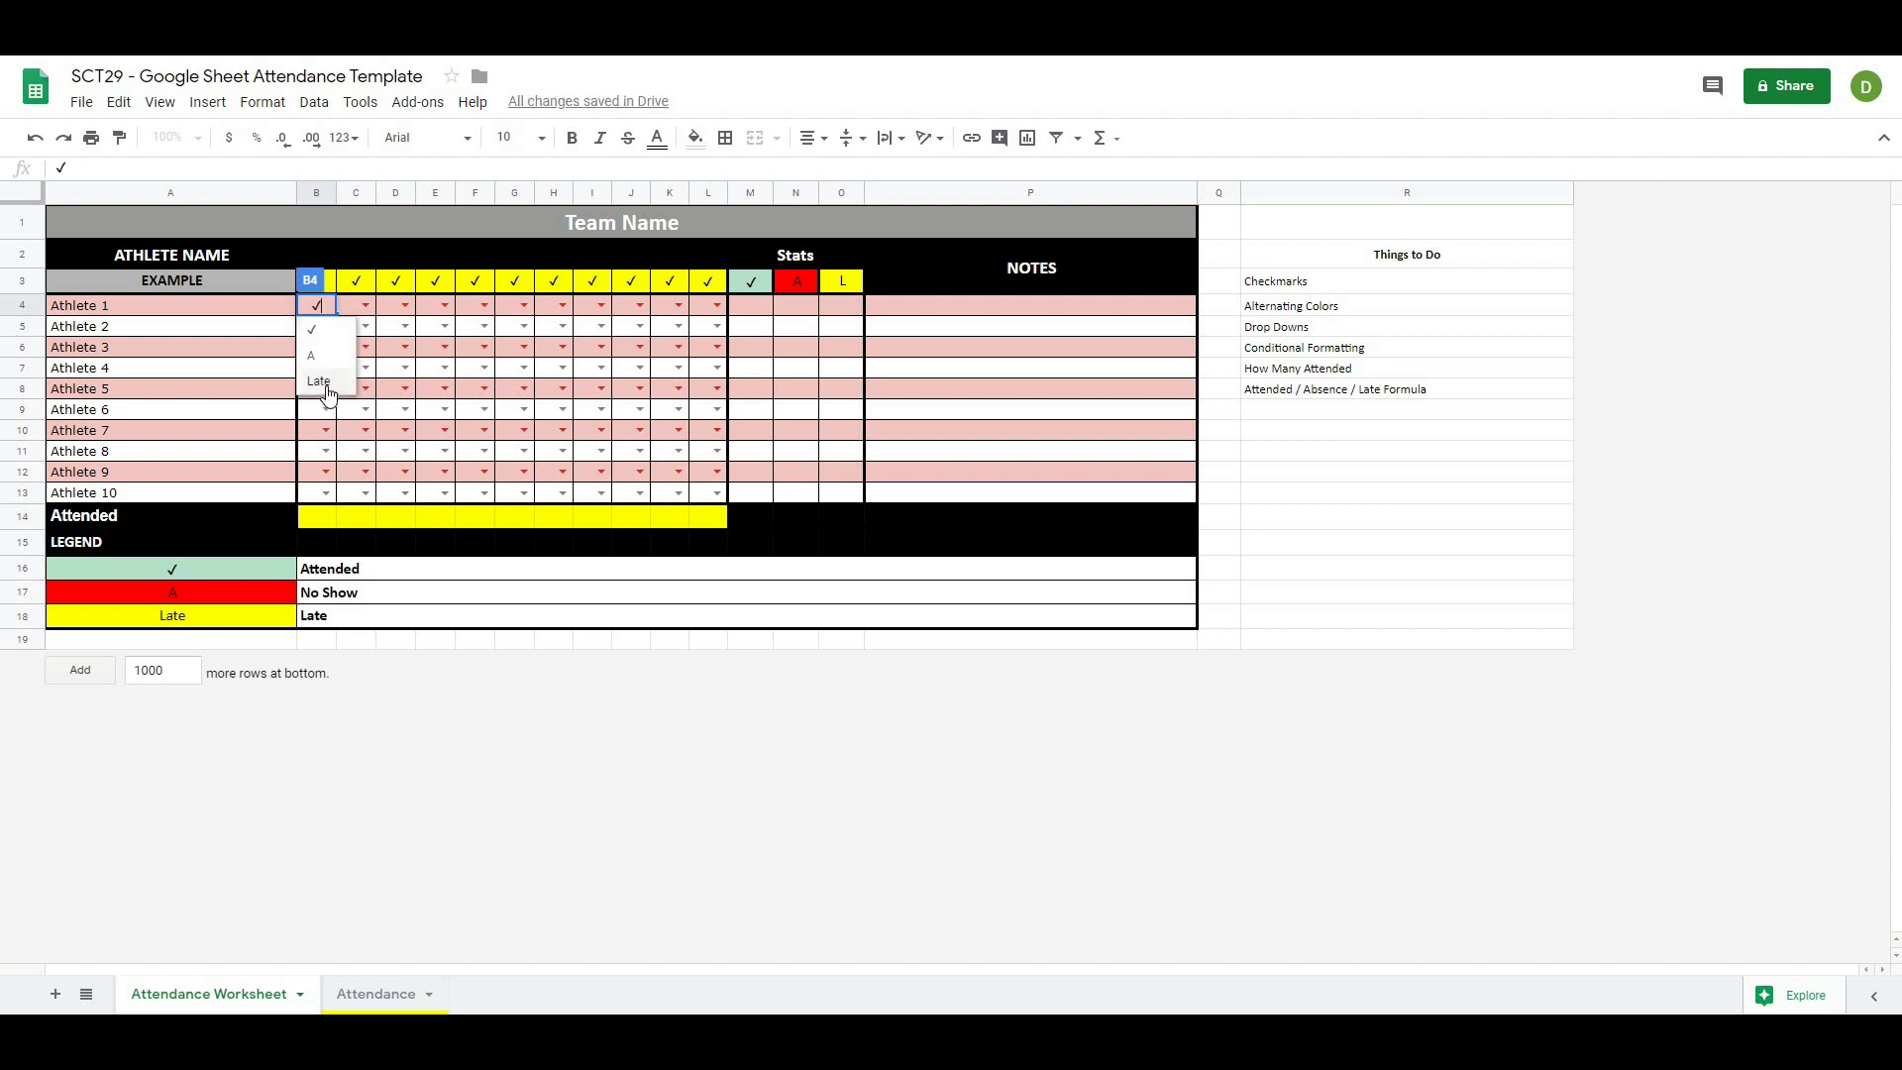
left_click(319, 382)
left_click(324, 321)
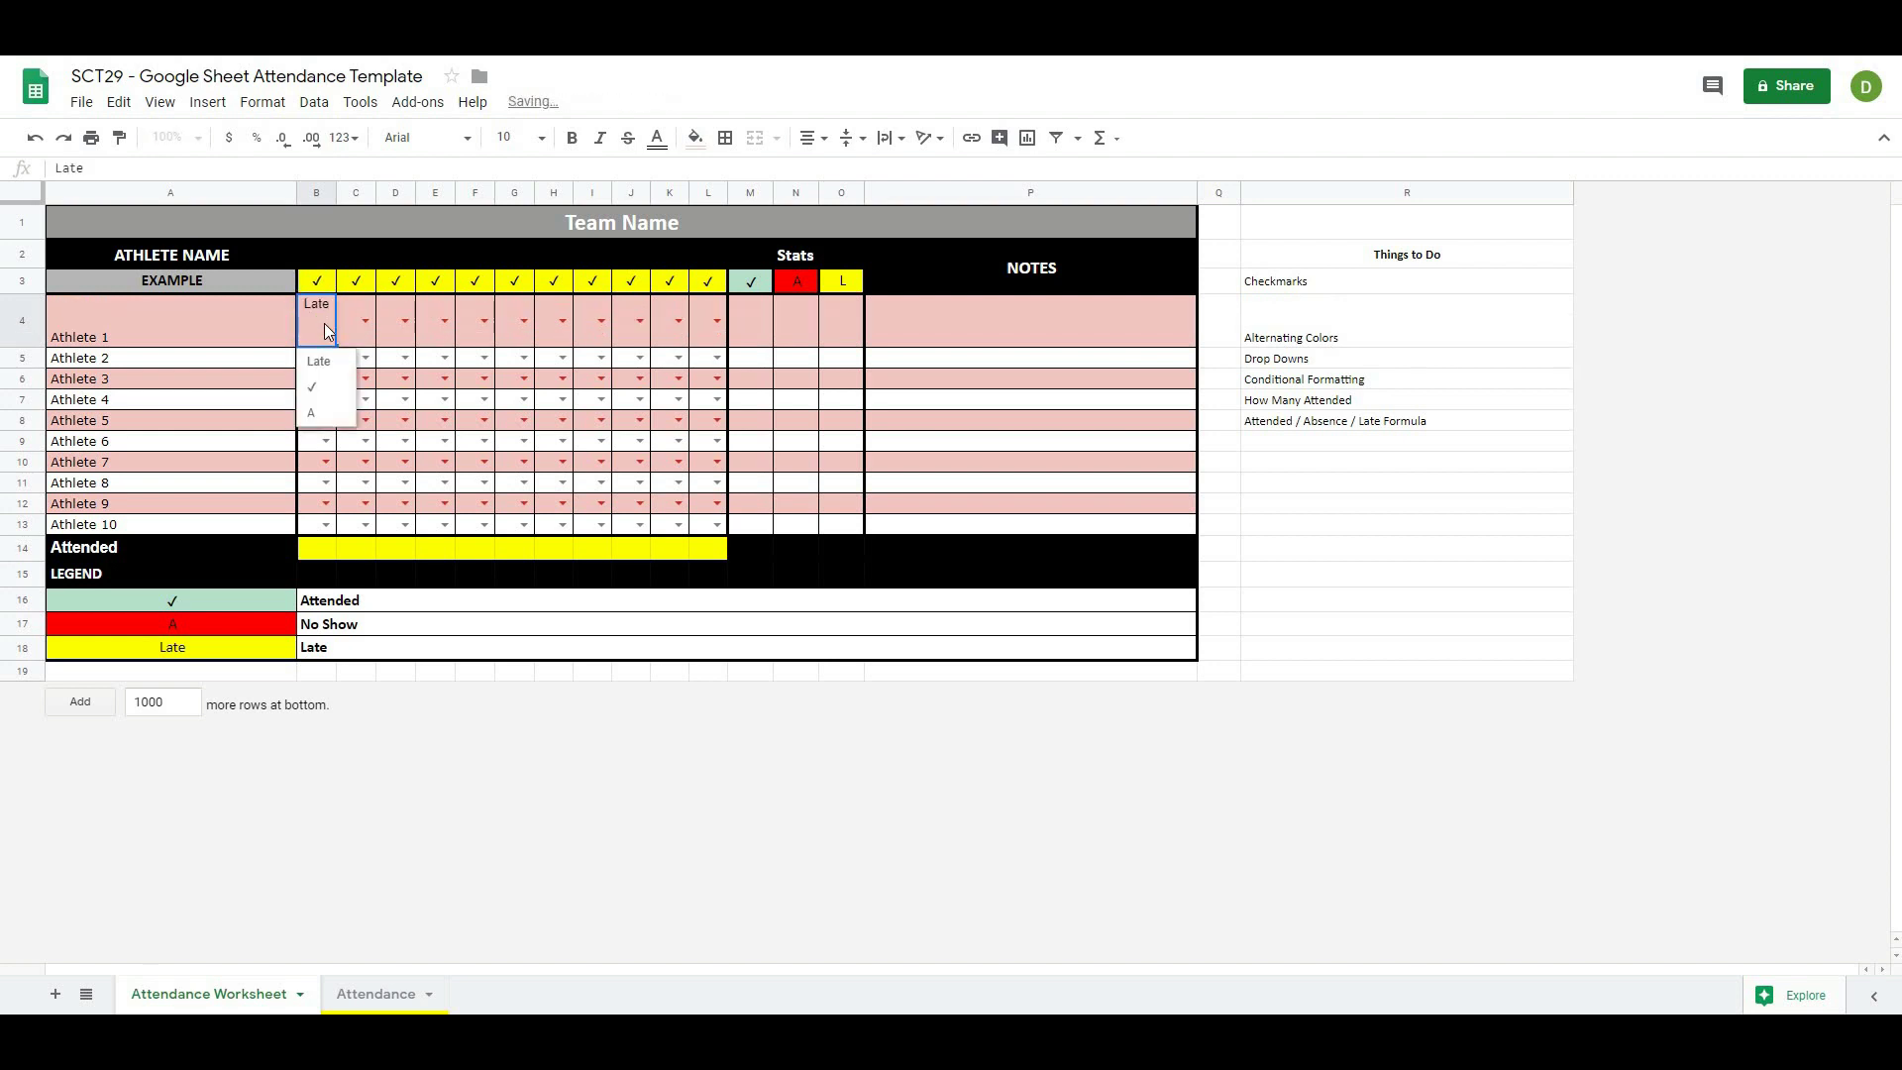
Restore A18 to 'L', set B4 back to ✓, and select the attendance grid.
left_click(196, 646)
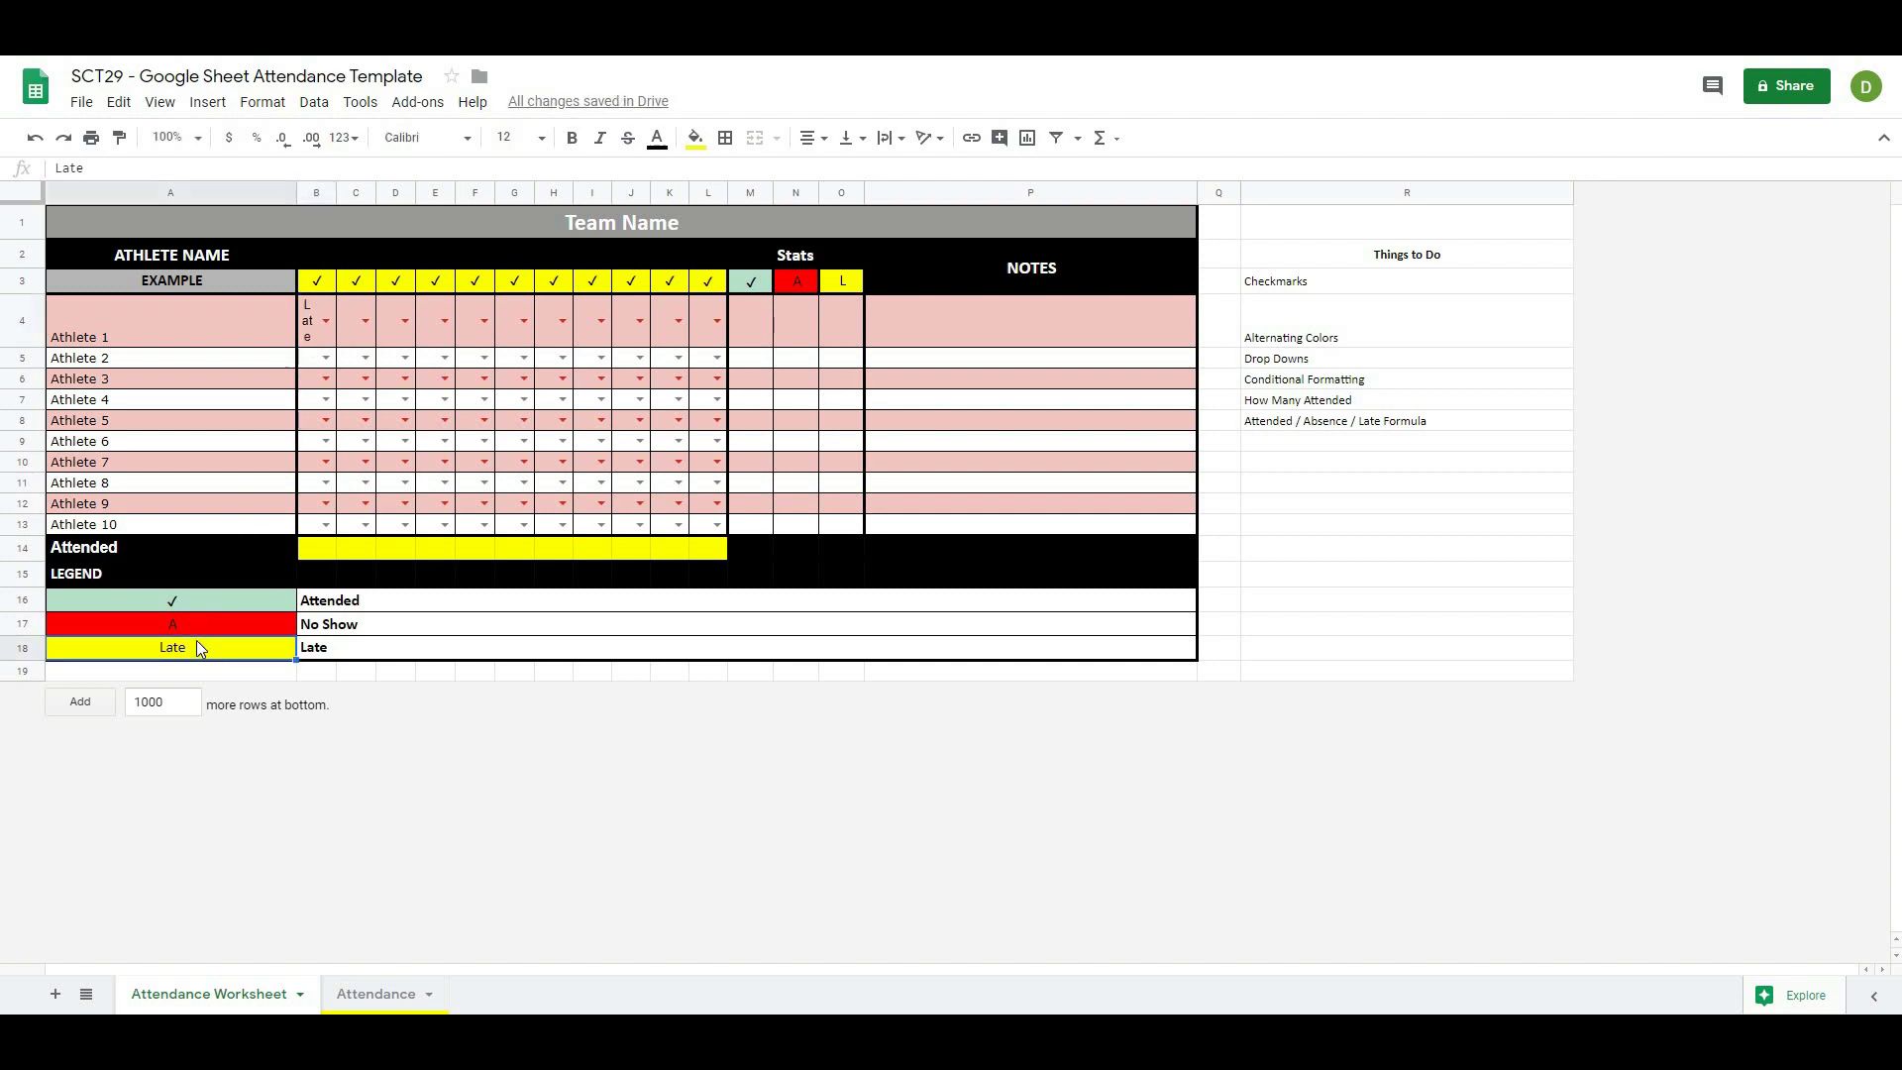
type("L")
key("Escape")
left_click(327, 321)
left_click(315, 361)
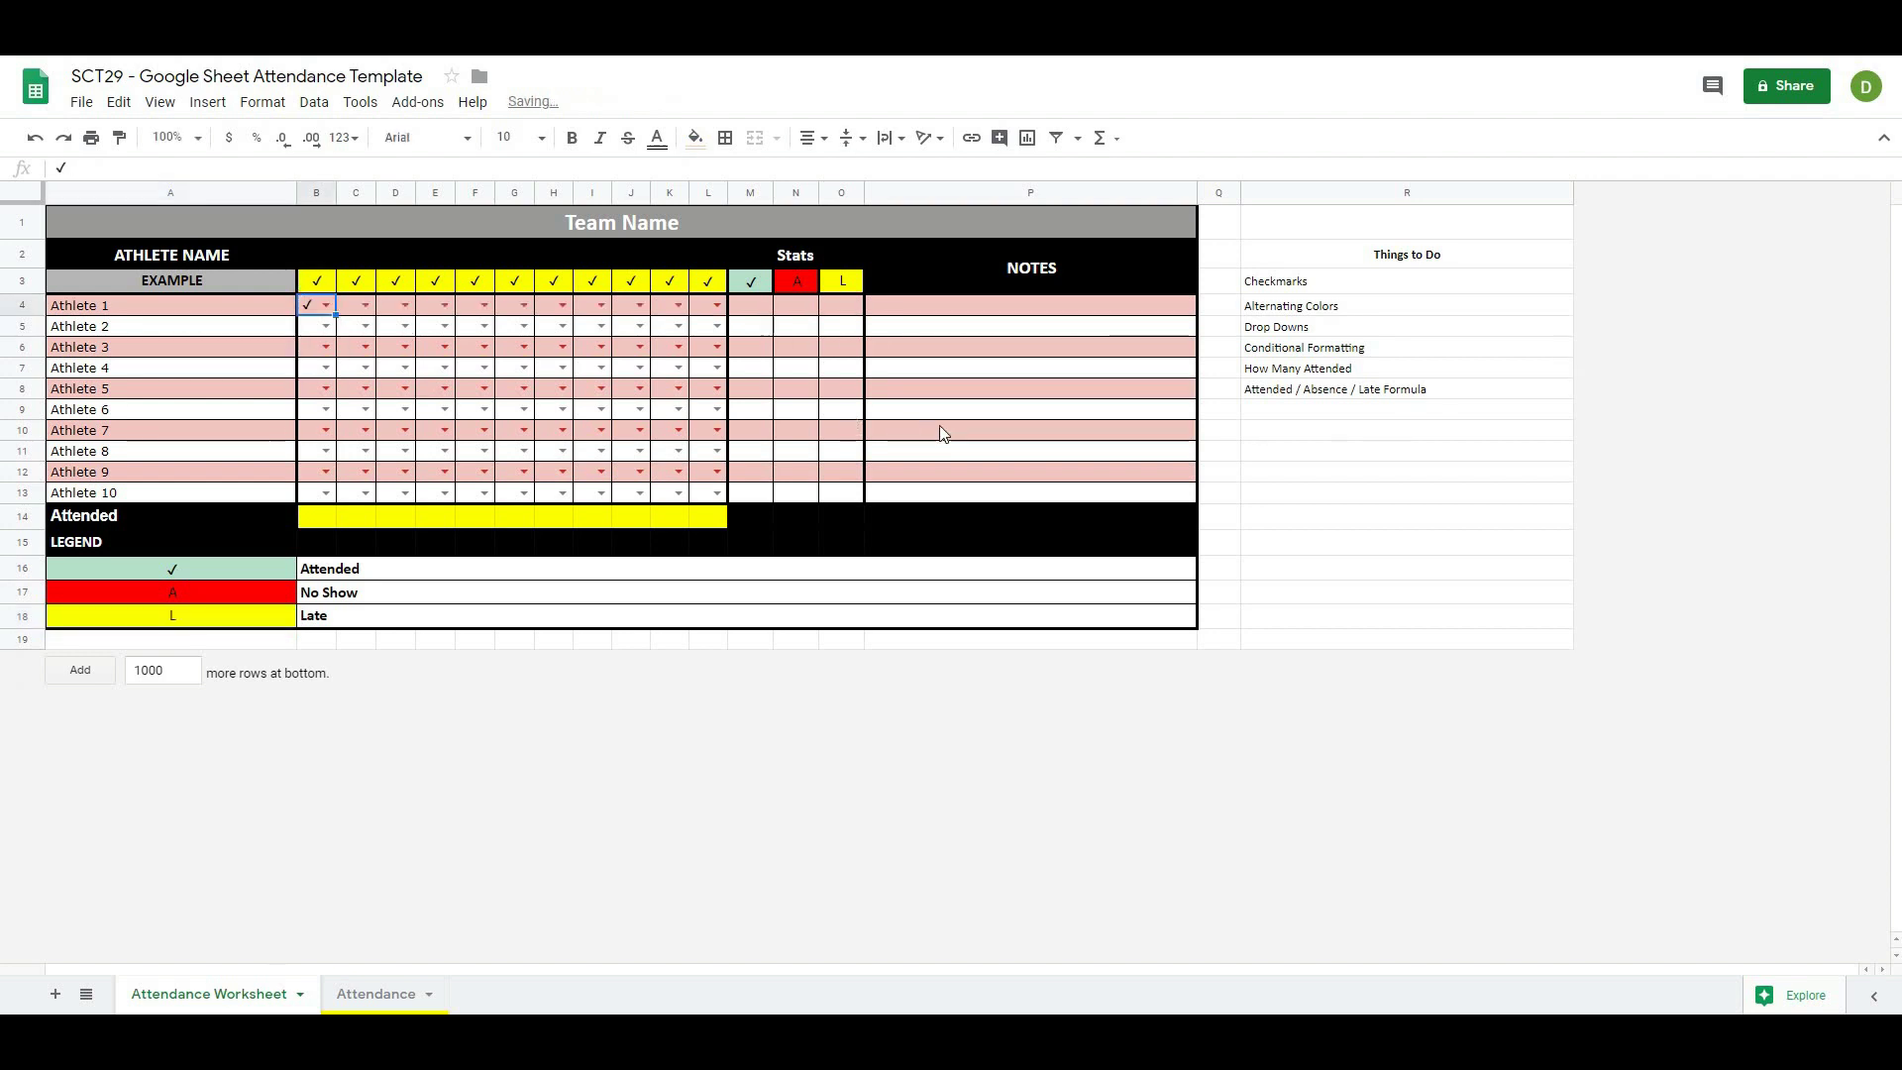
left_click(1008, 421)
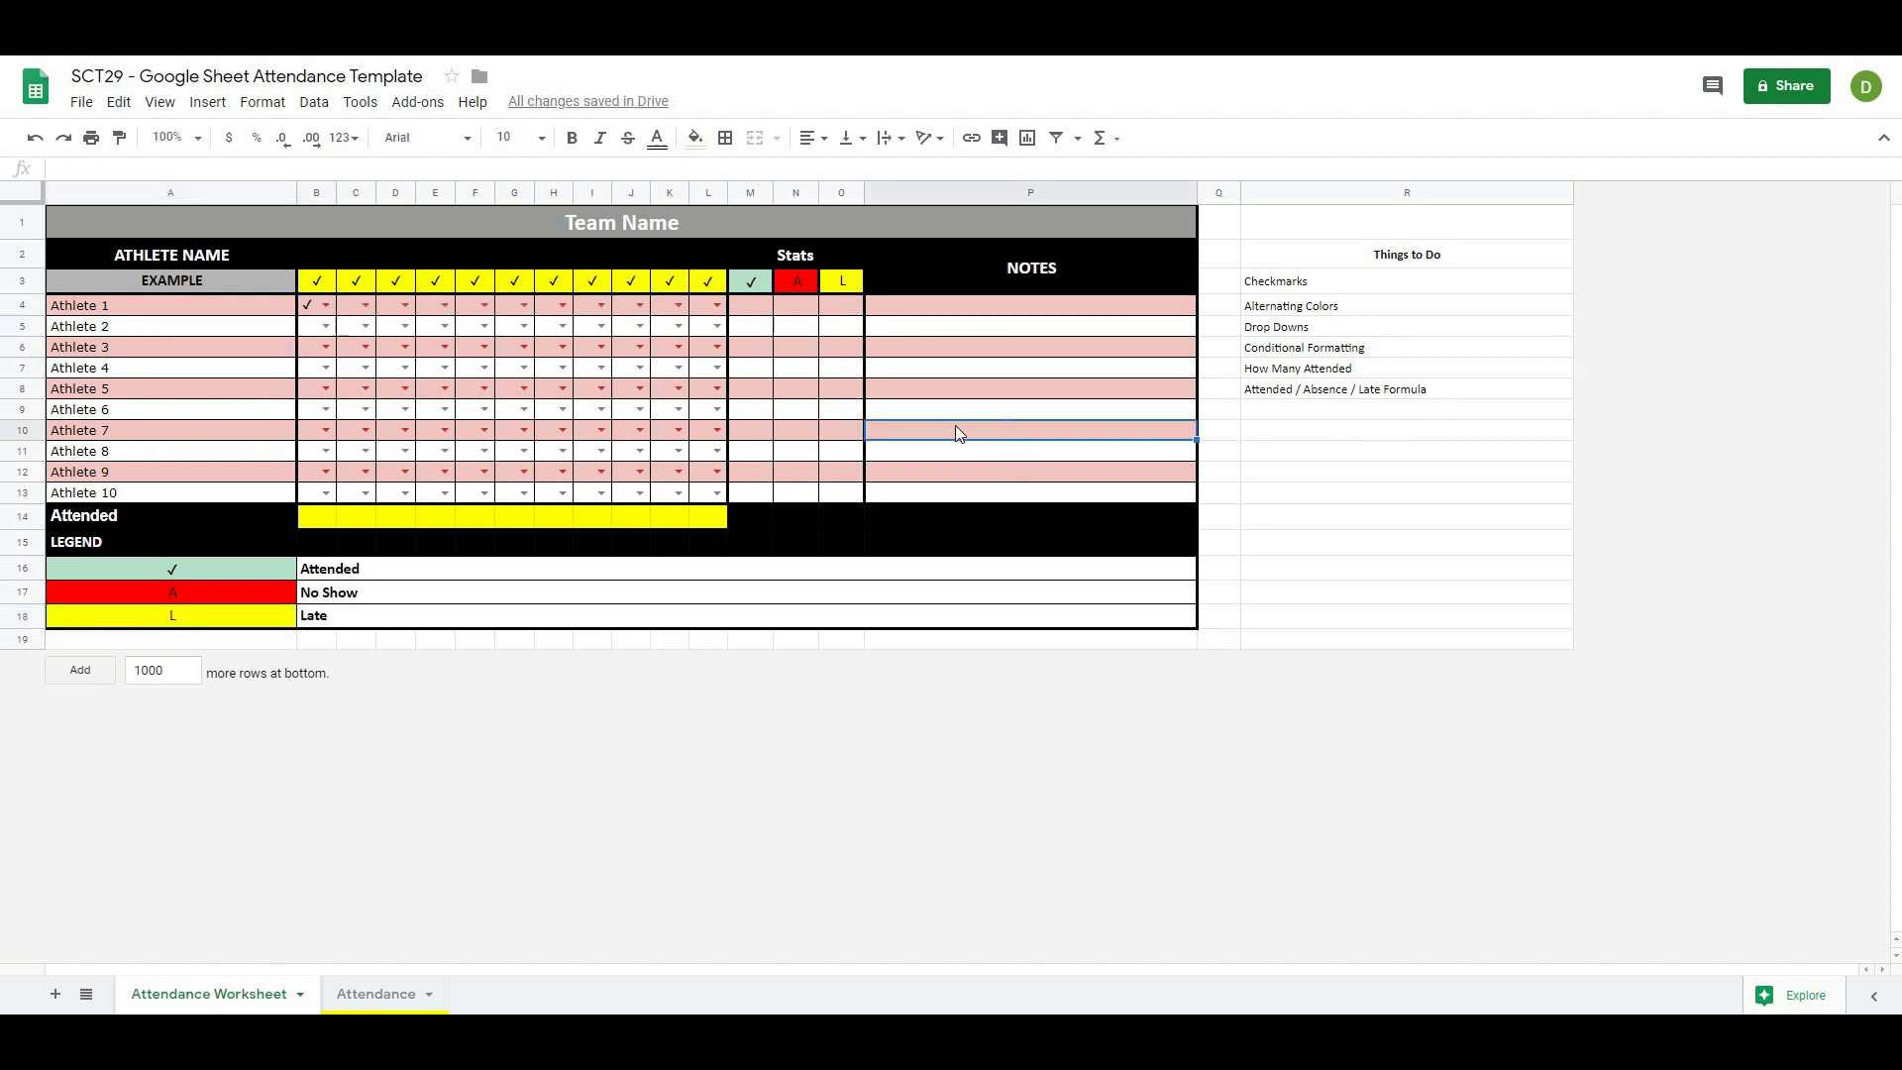
left_click(309, 311)
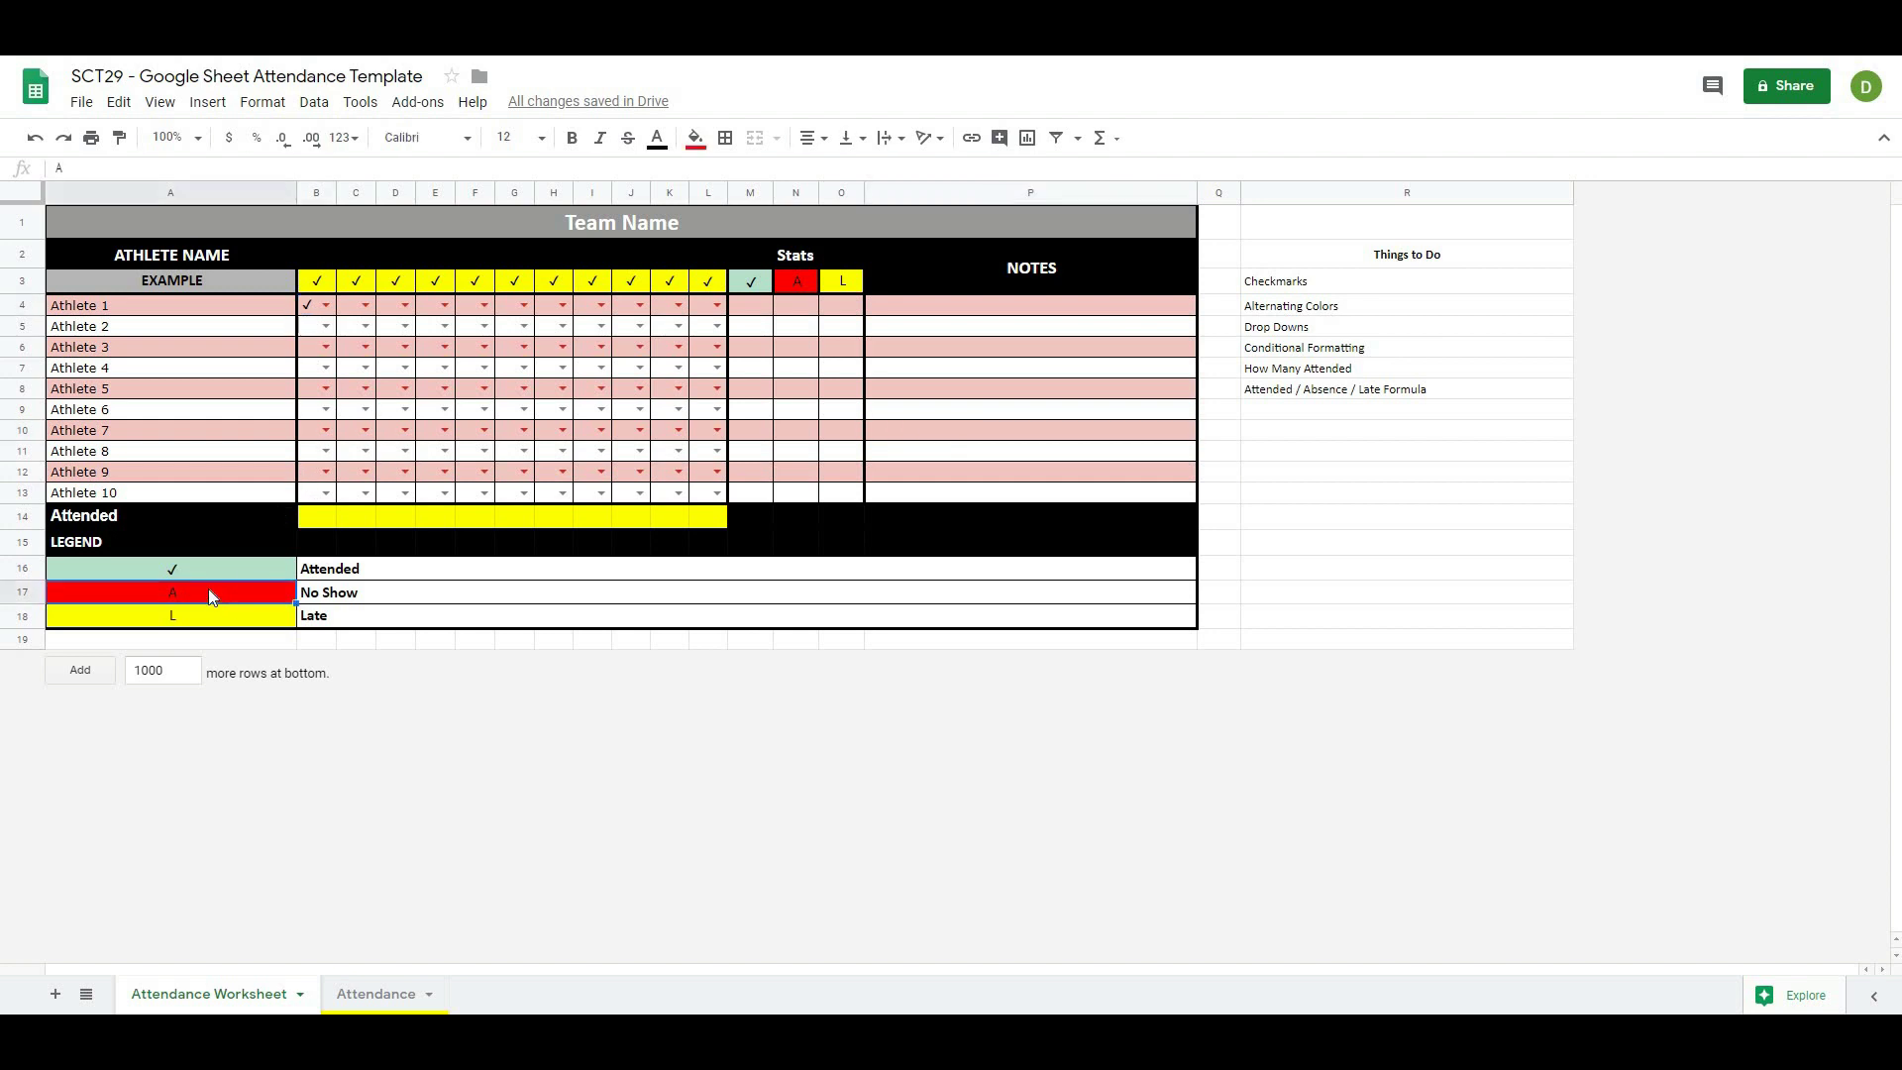
left_click(217, 621)
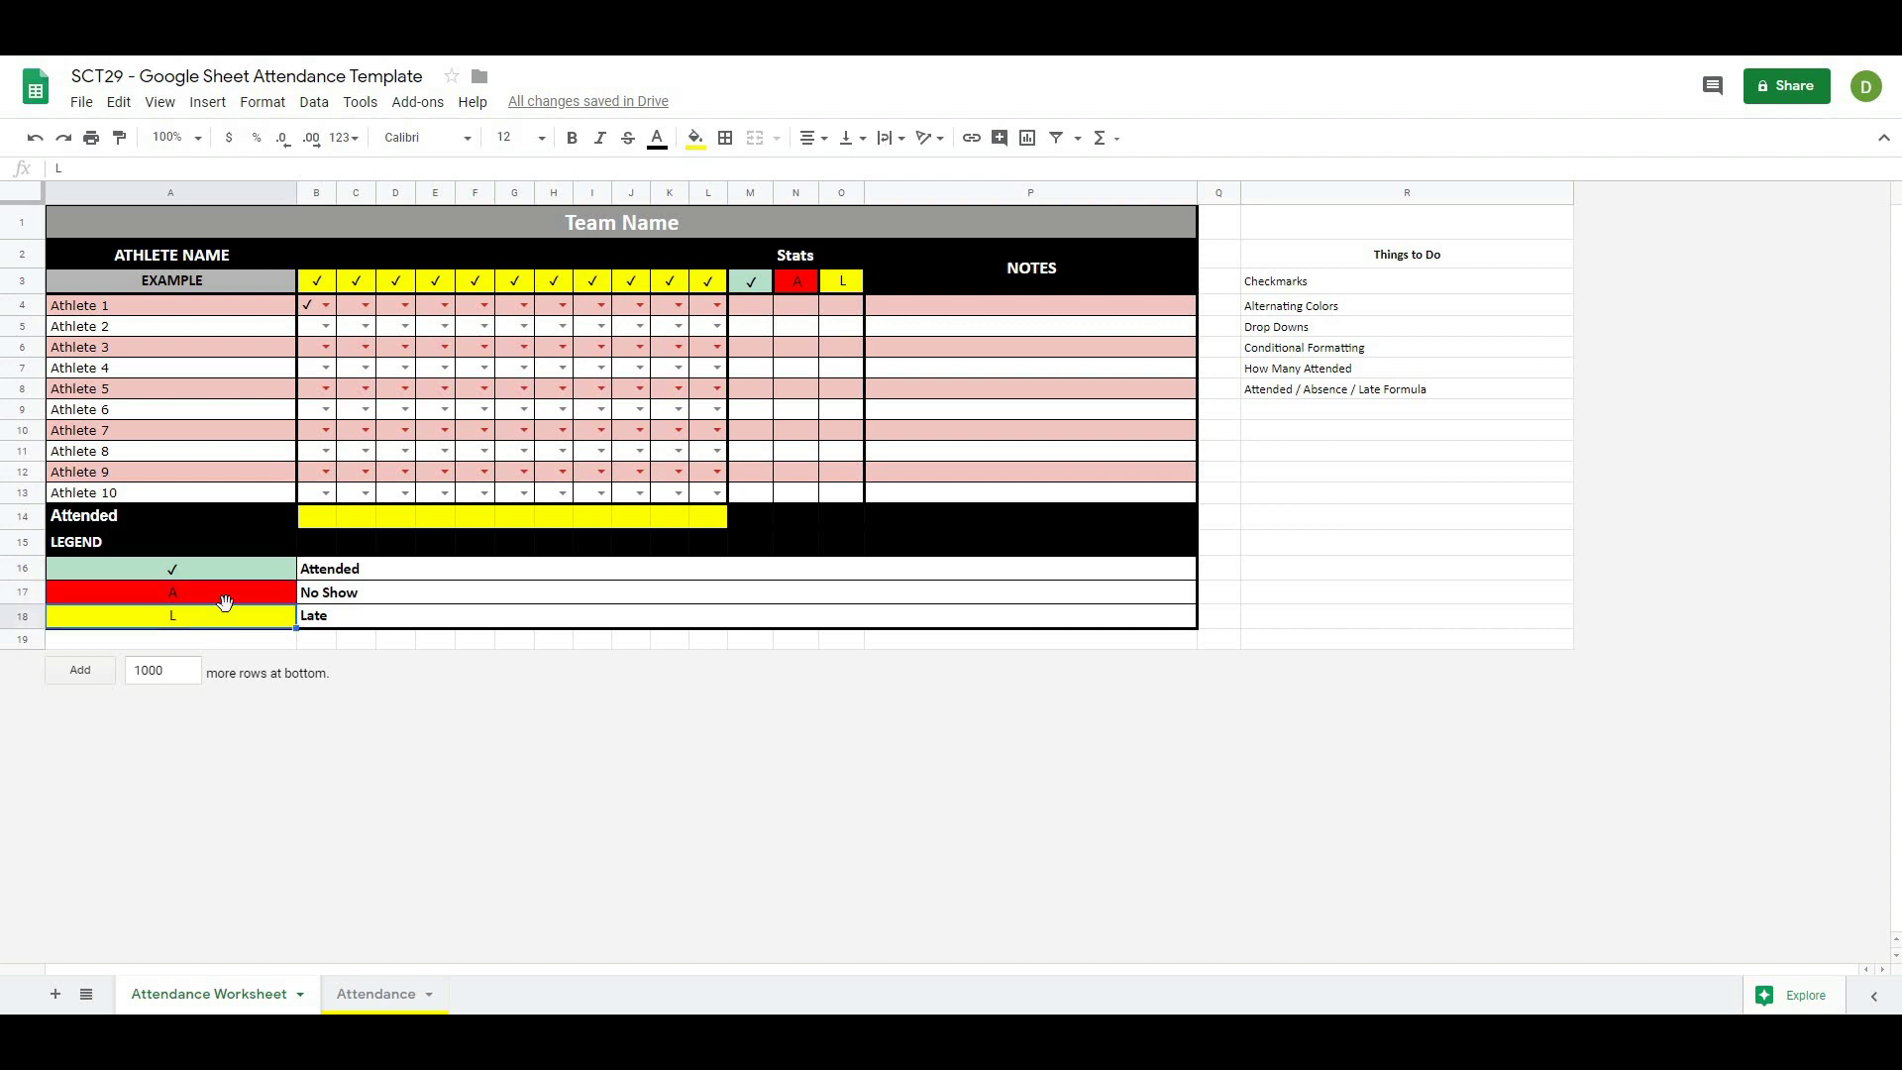
left_click_drag(310, 310, 718, 495)
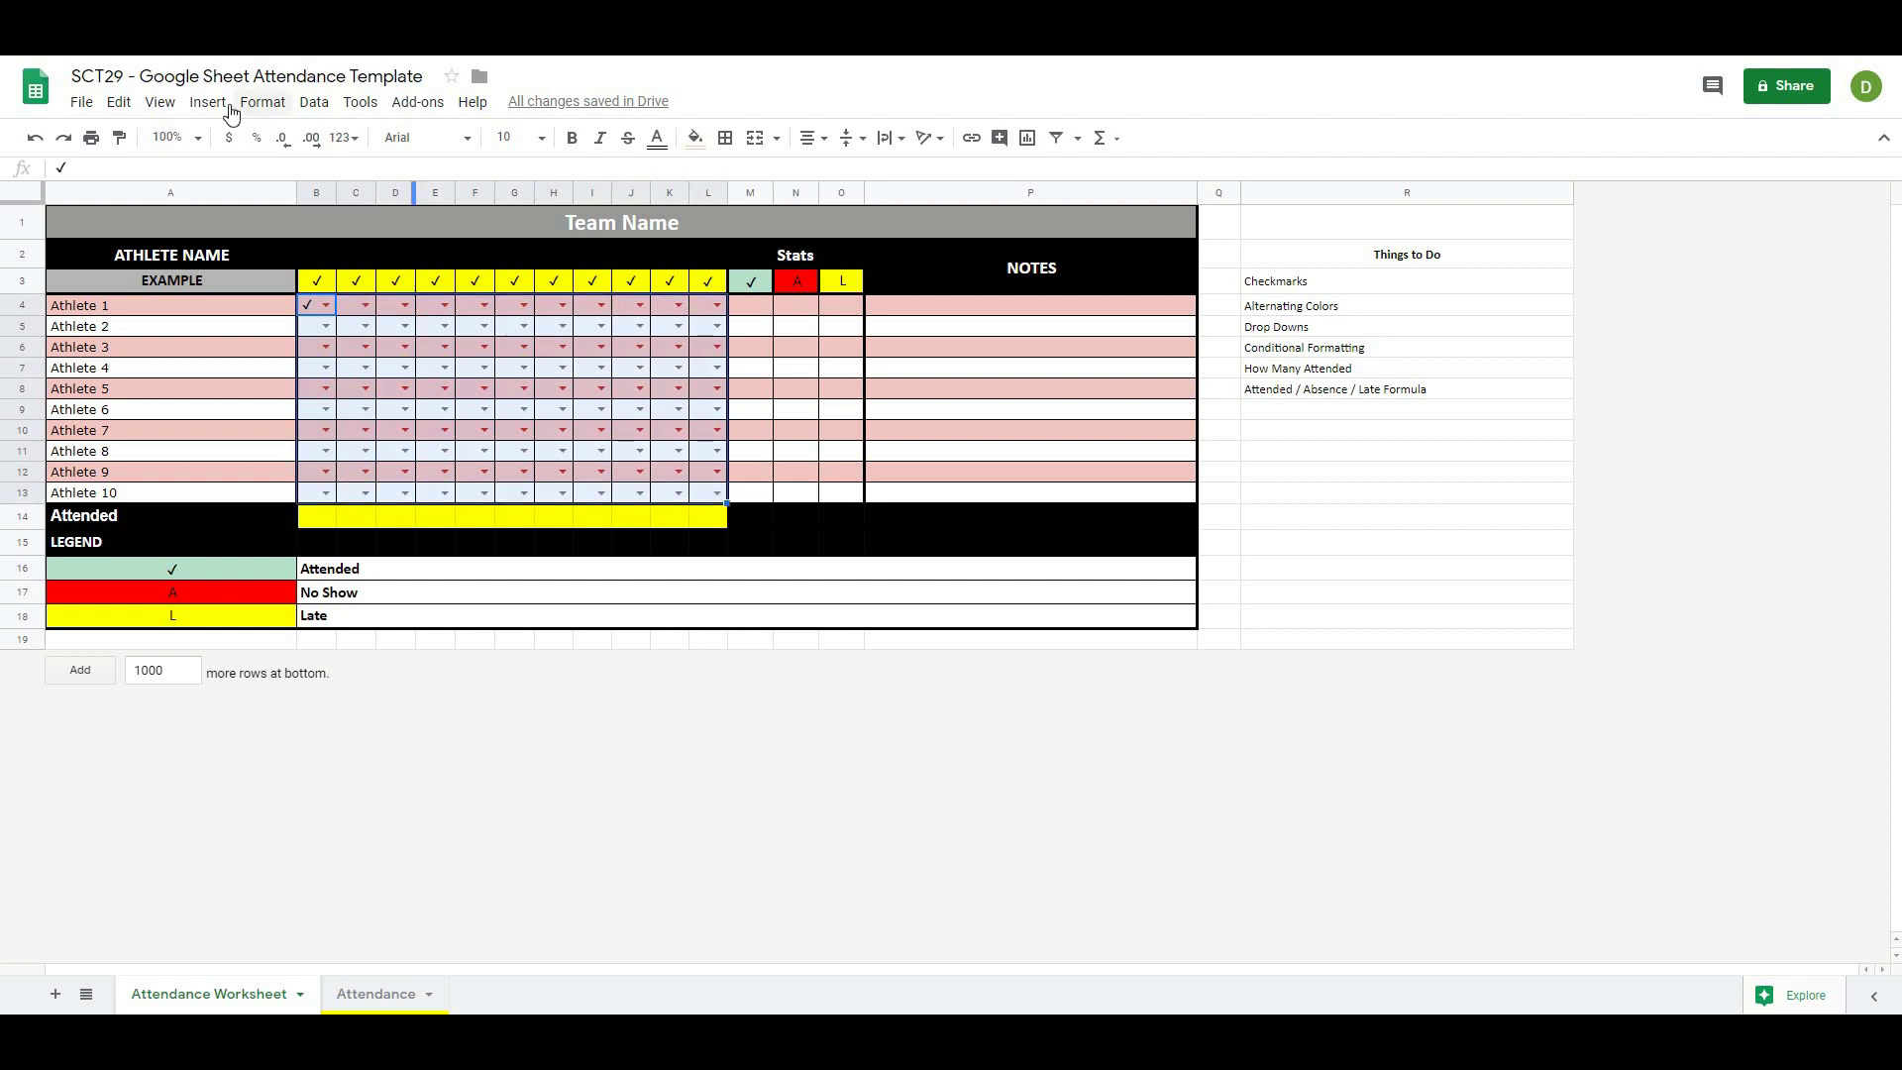
Start a conditional formatting rule on the grid with the Text contains condition.
left_click(264, 102)
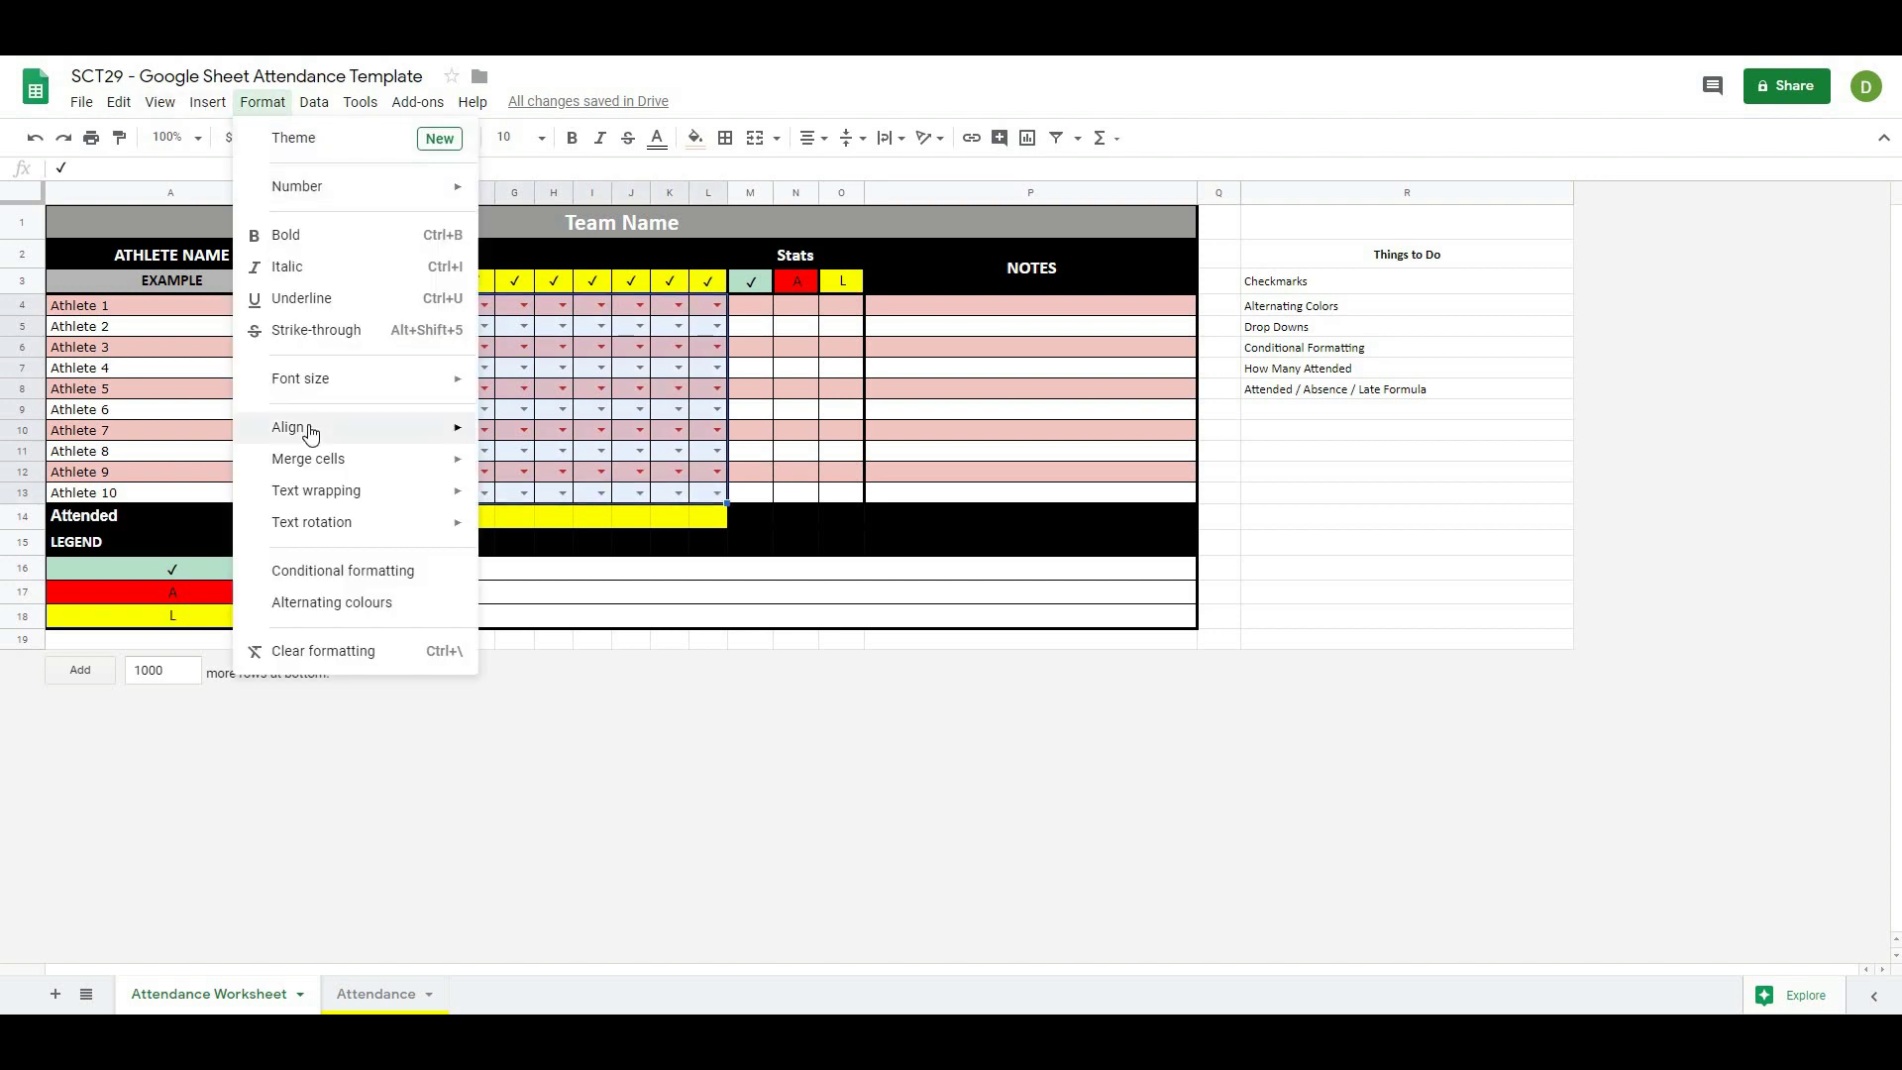
left_click(307, 571)
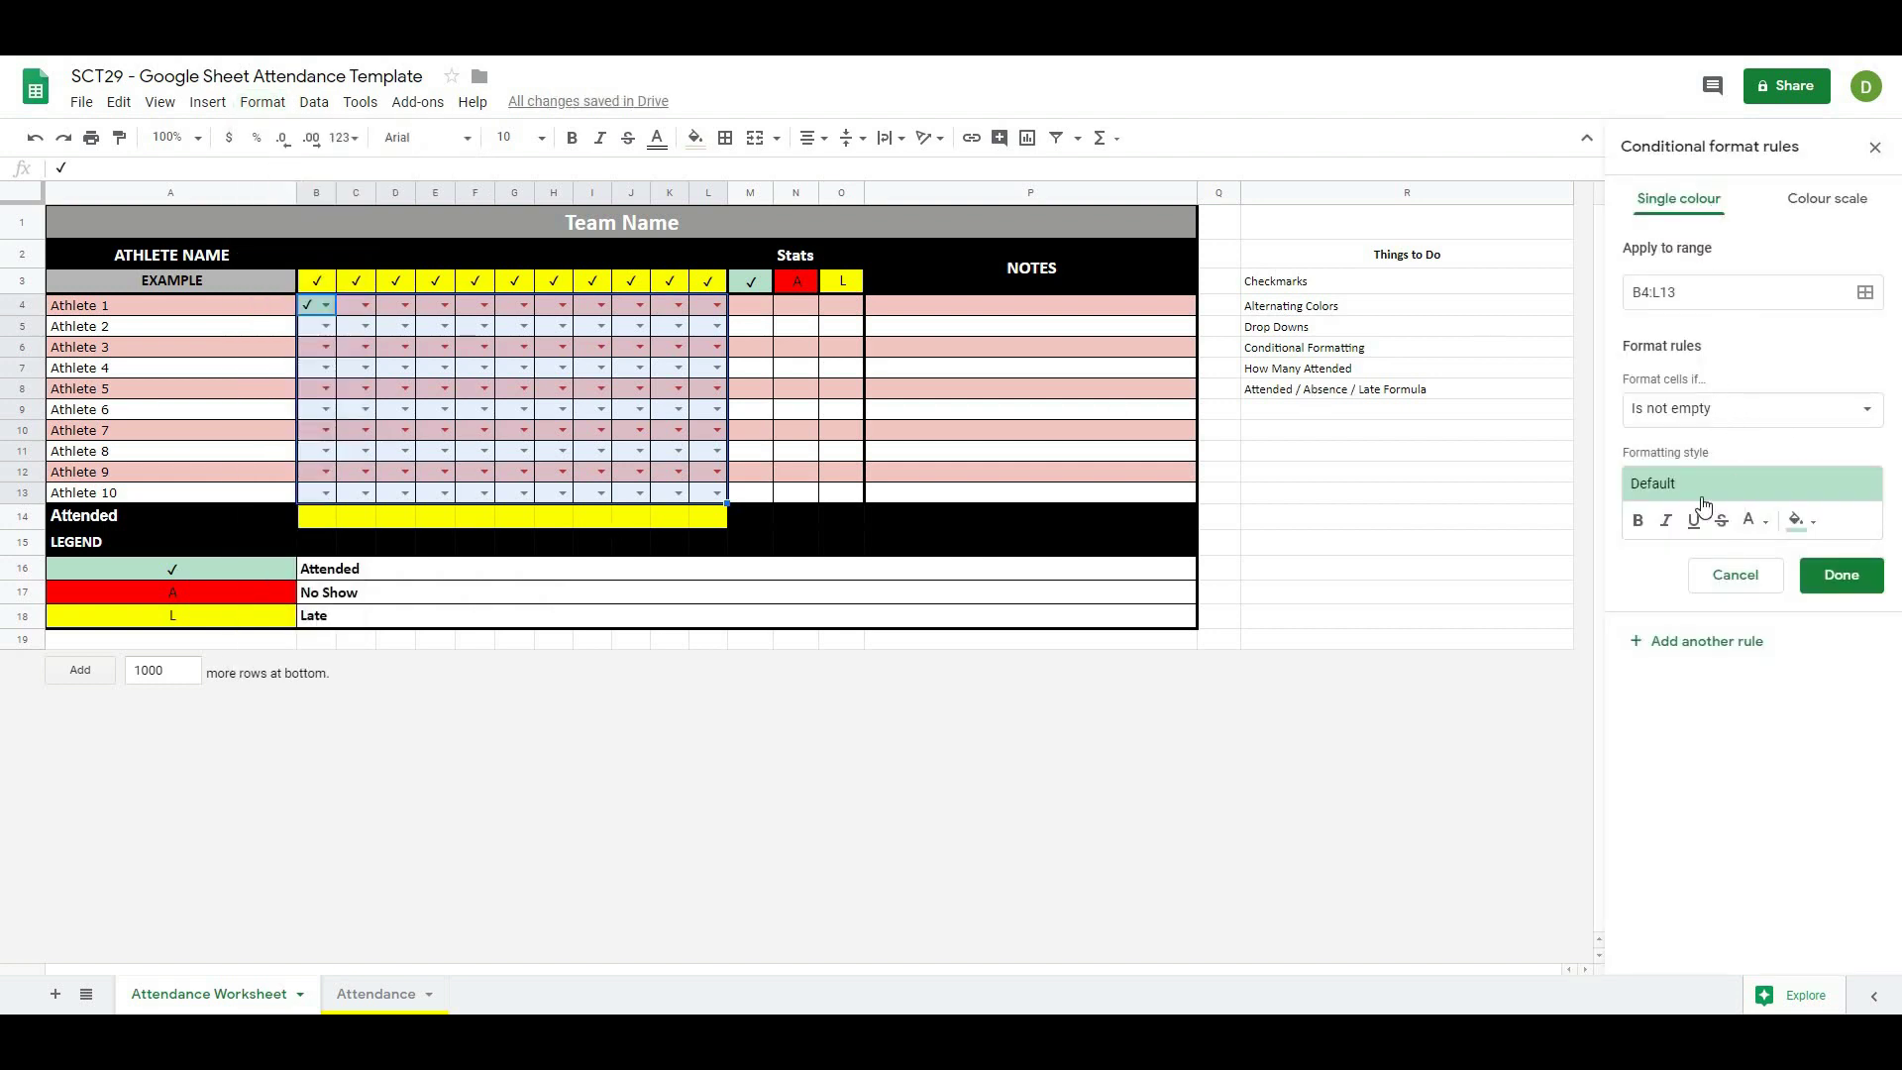
left_click(1701, 412)
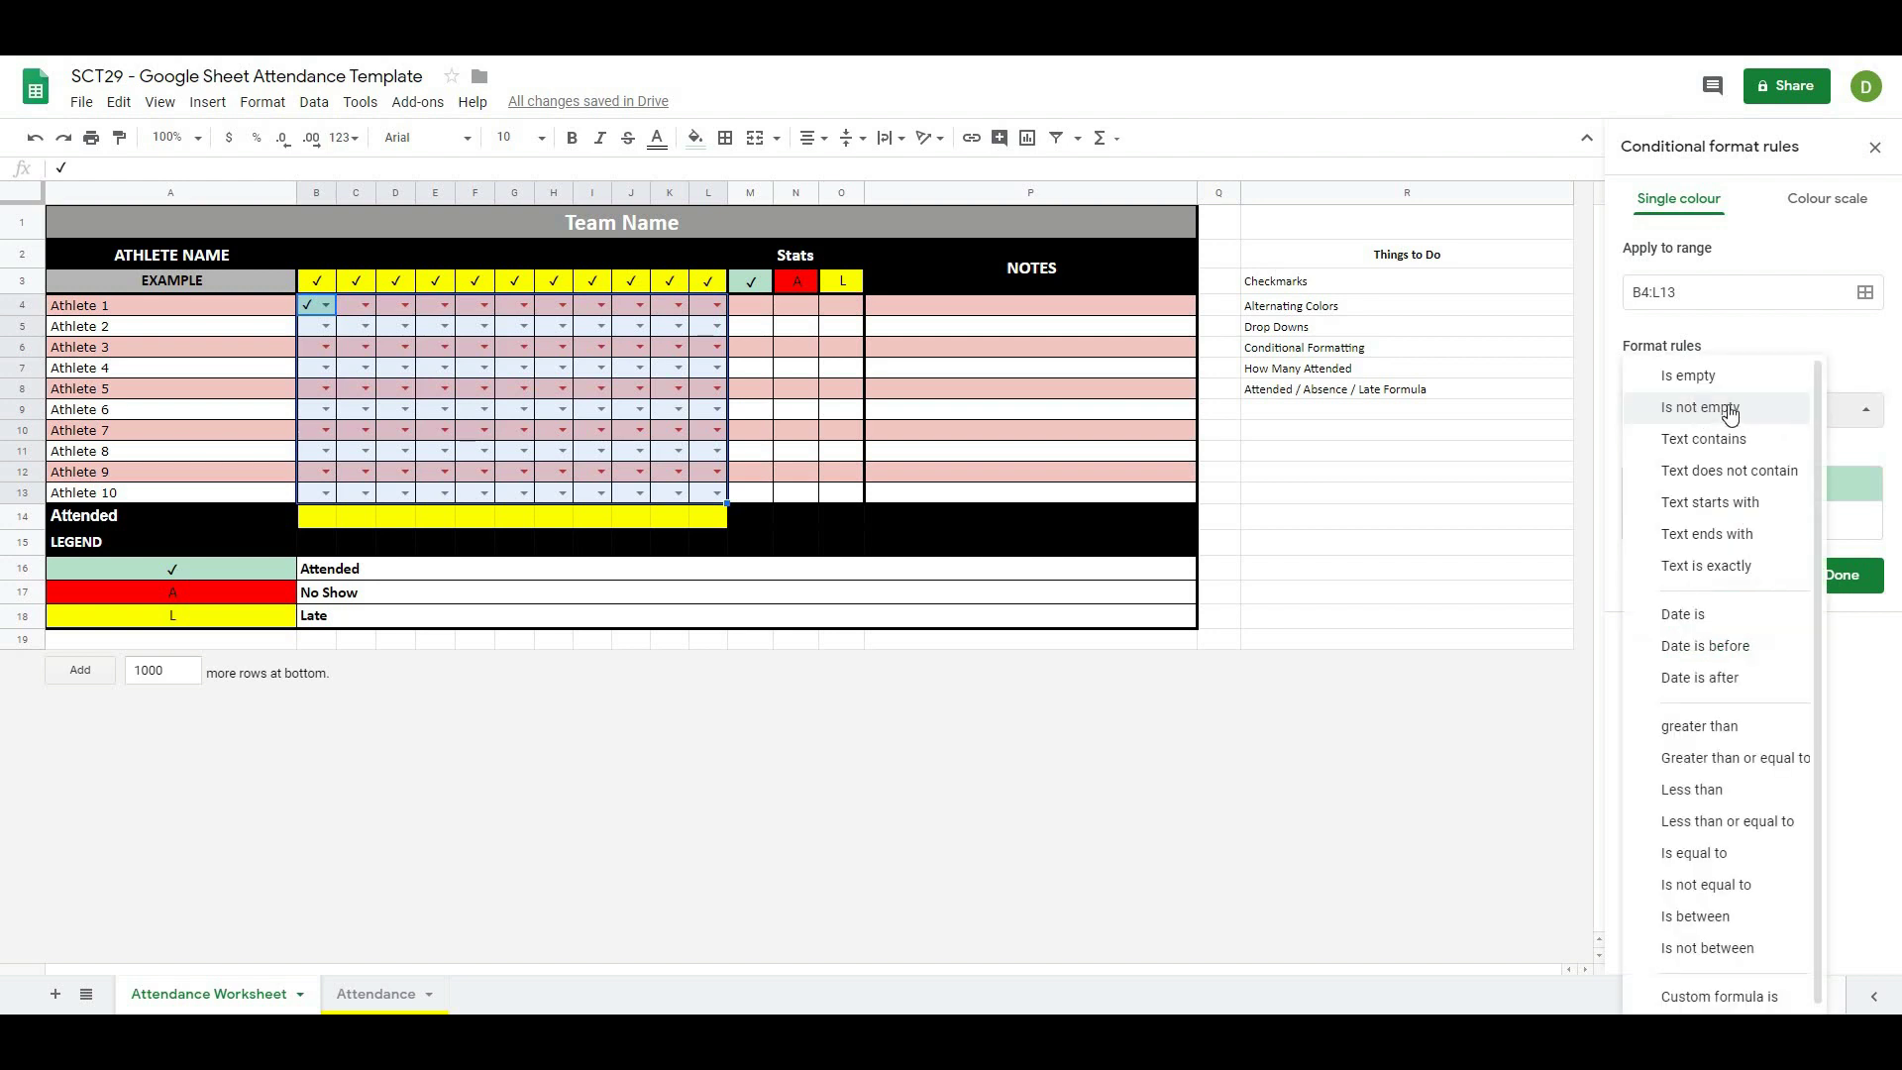
left_click(1701, 409)
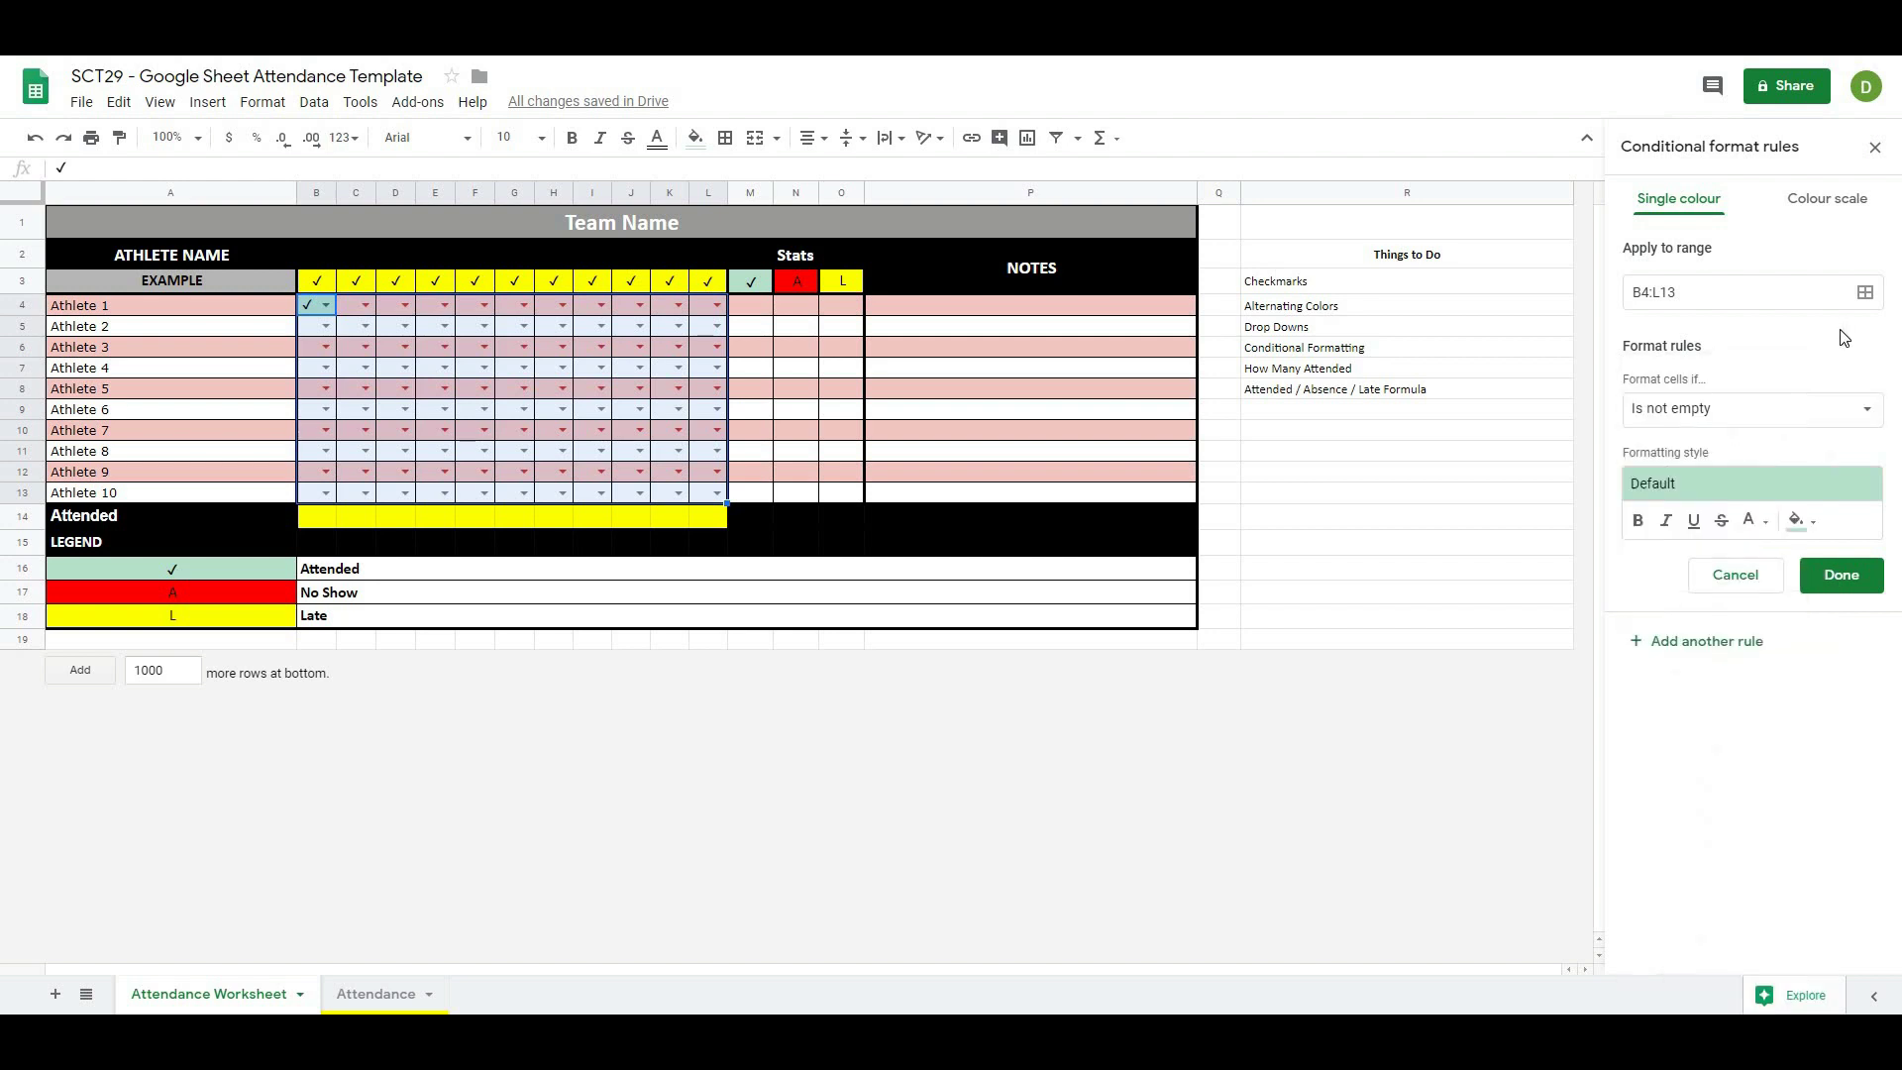
left_click(1654, 421)
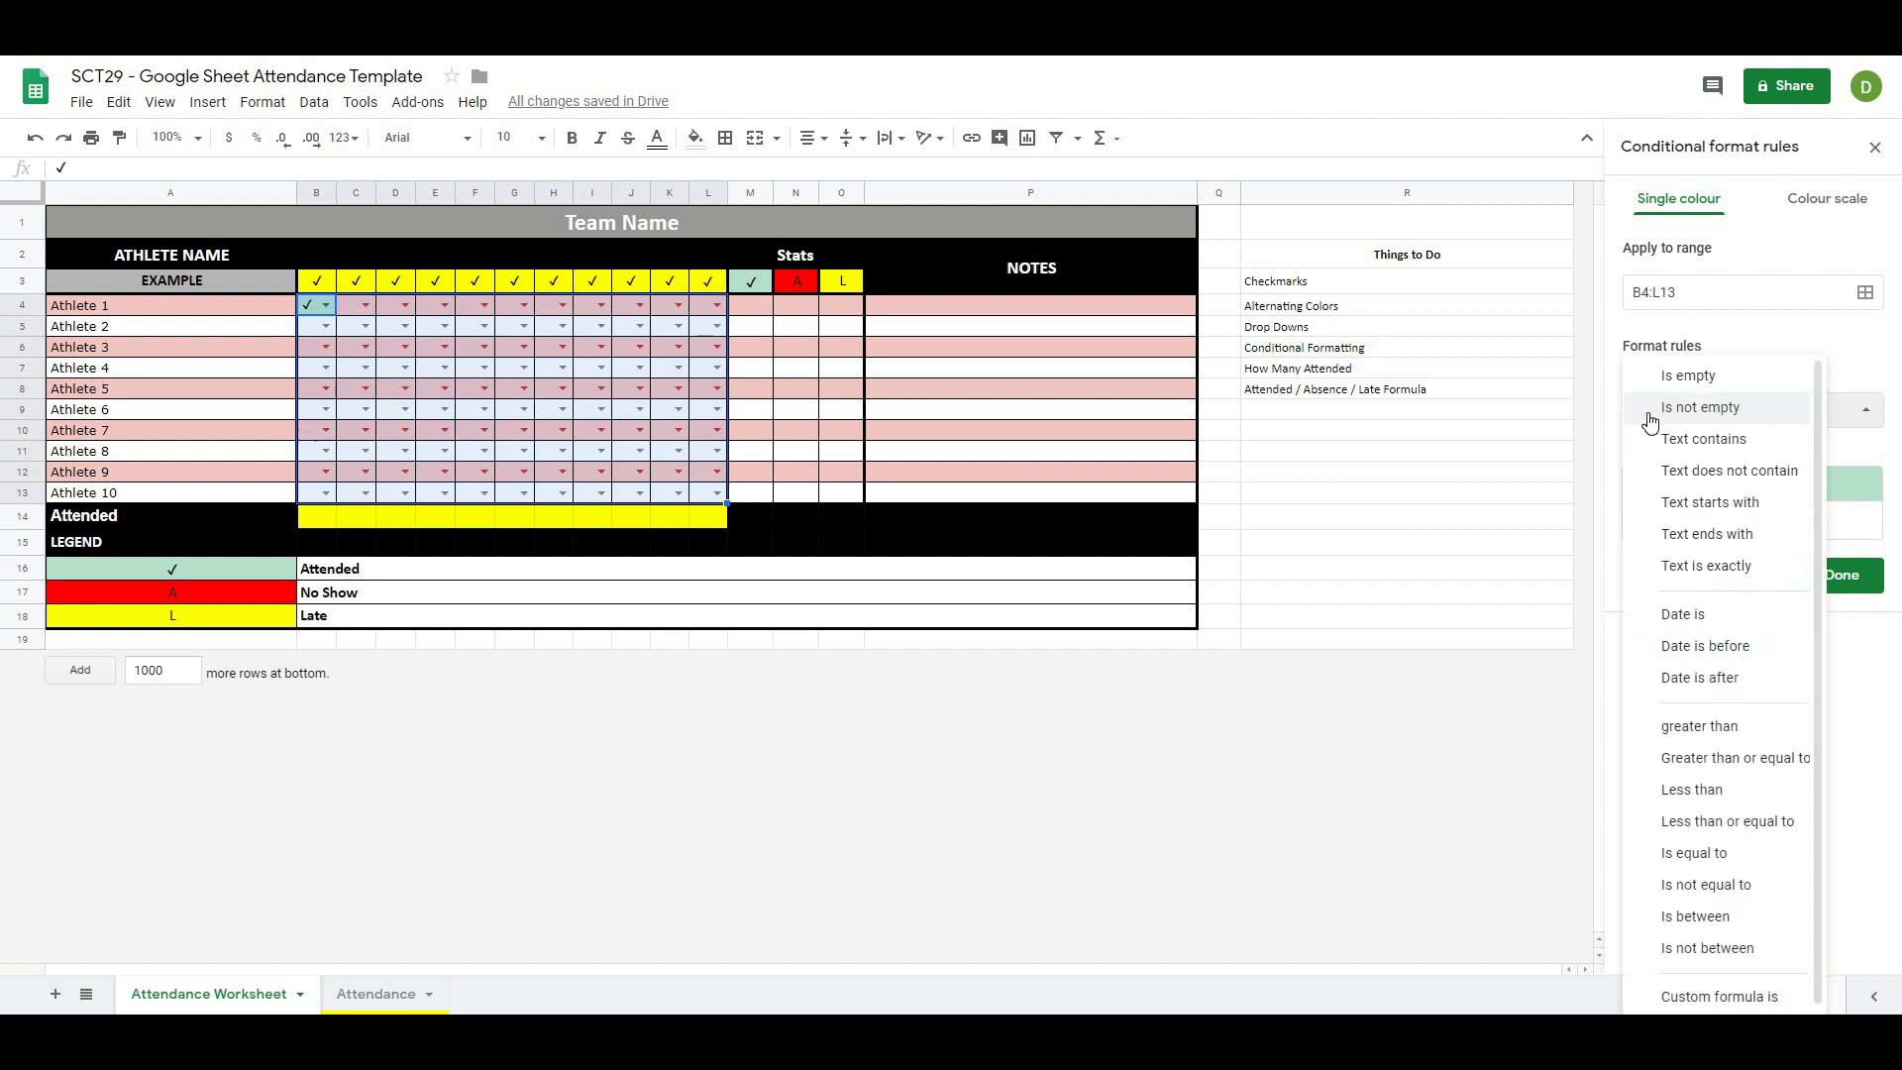
left_click(1664, 378)
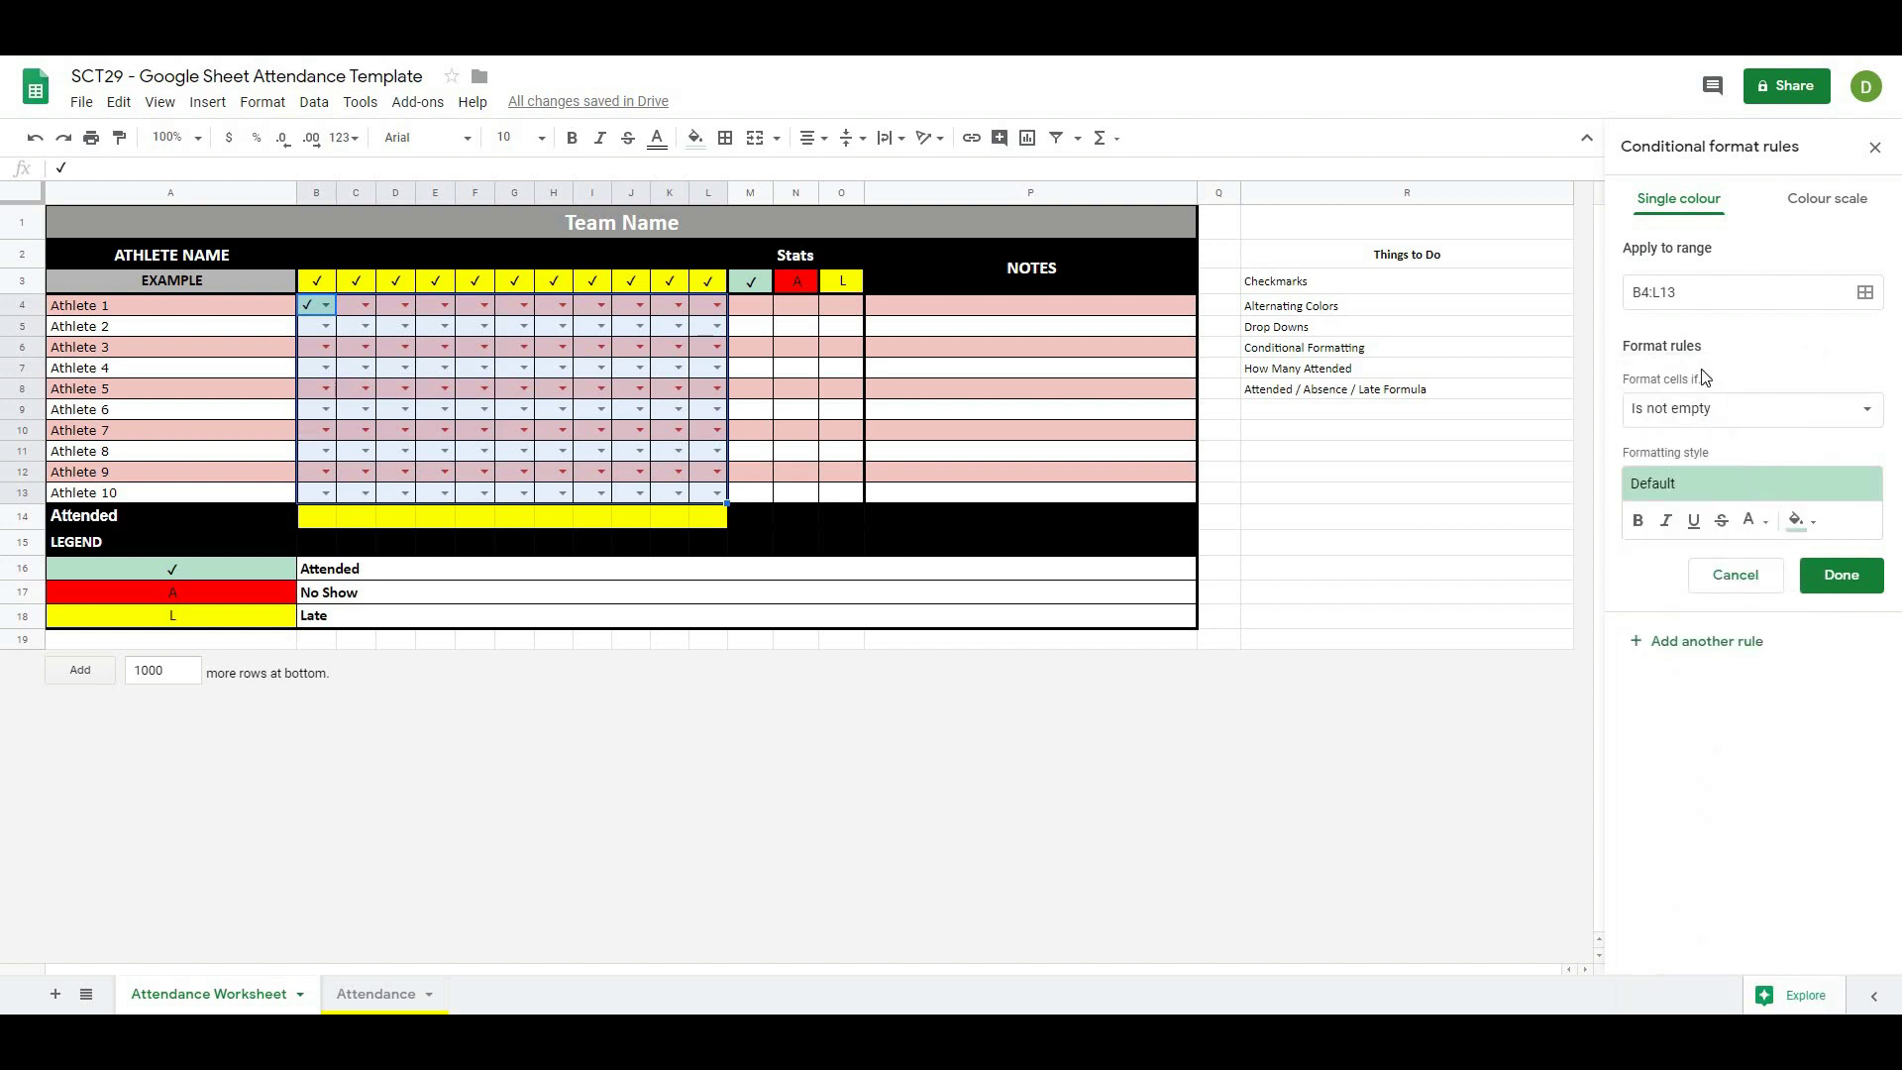
left_click(1690, 412)
left_click(1662, 442)
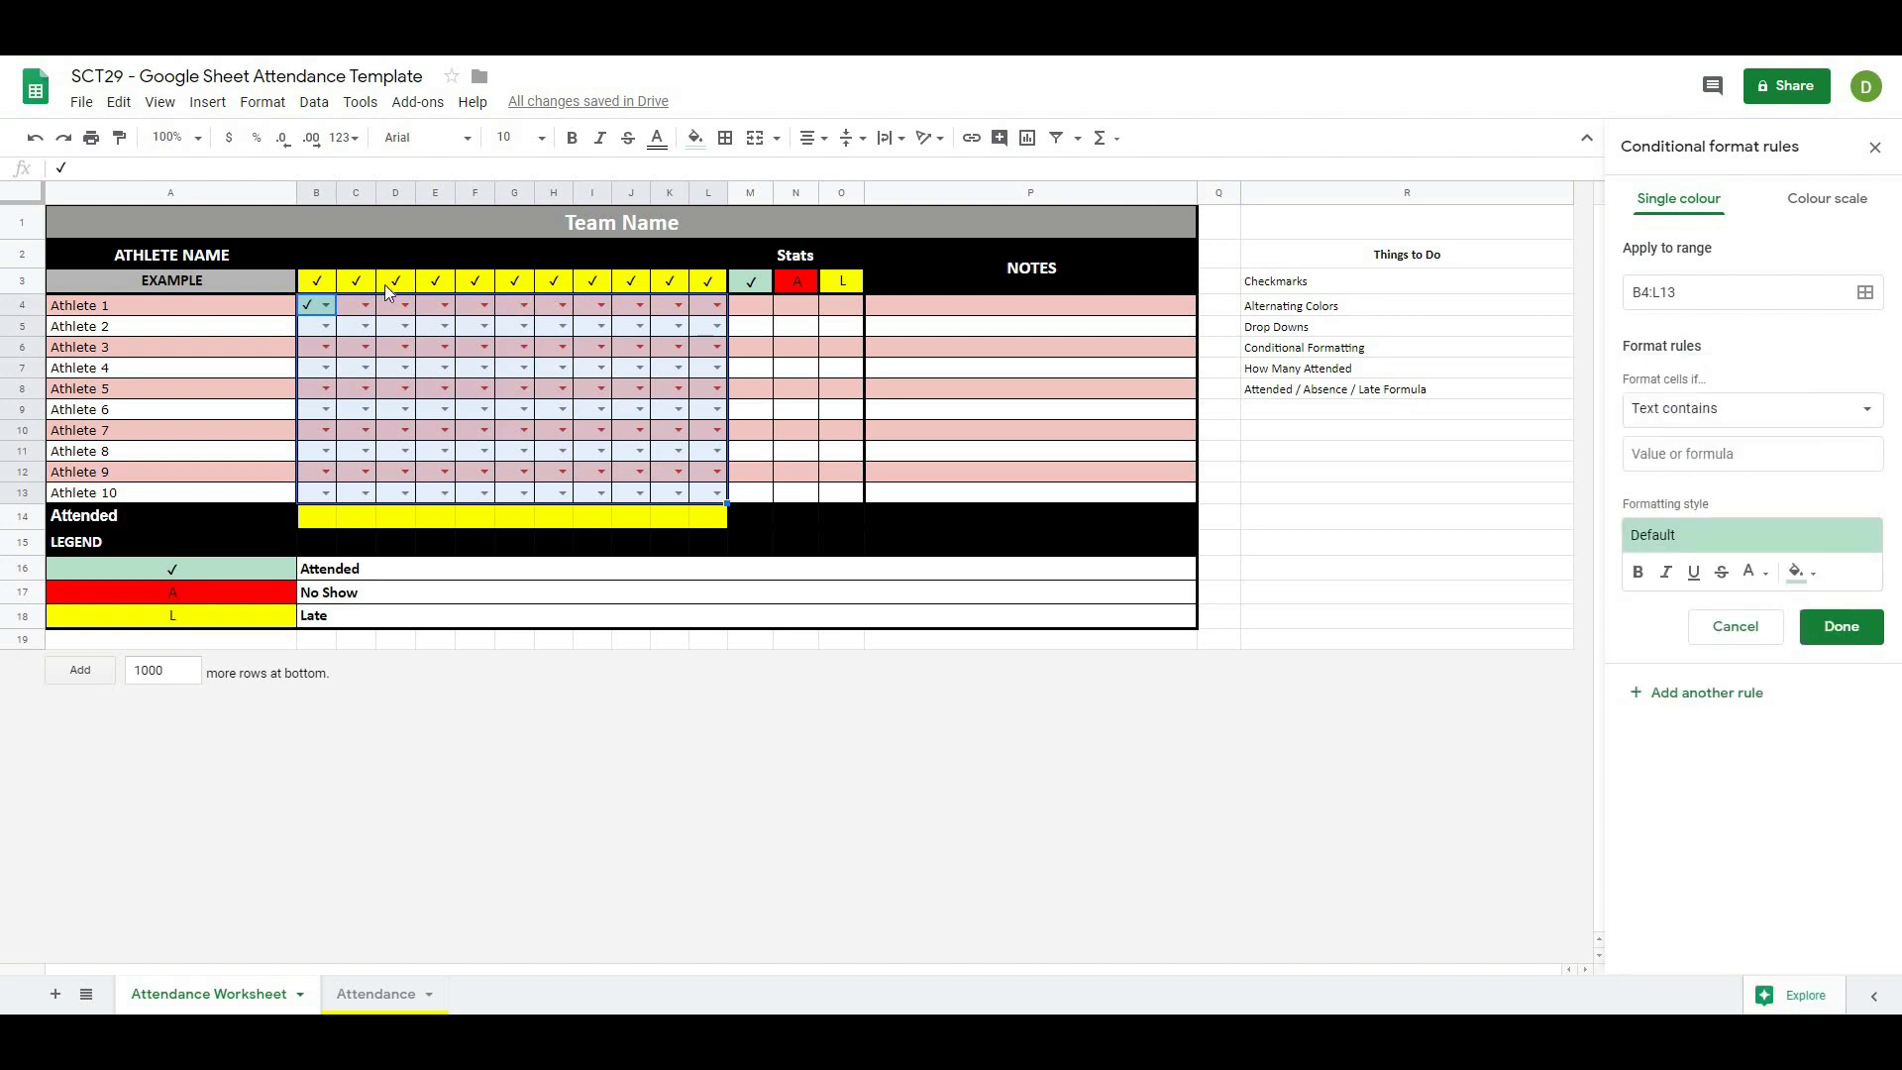
Paste the ✓ copied from B3 as the match text and save the rule.
left_click(319, 278)
left_click_drag(67, 168, 54, 174)
key("ctrl+c")
left_click(1689, 459)
key("ctrl+v")
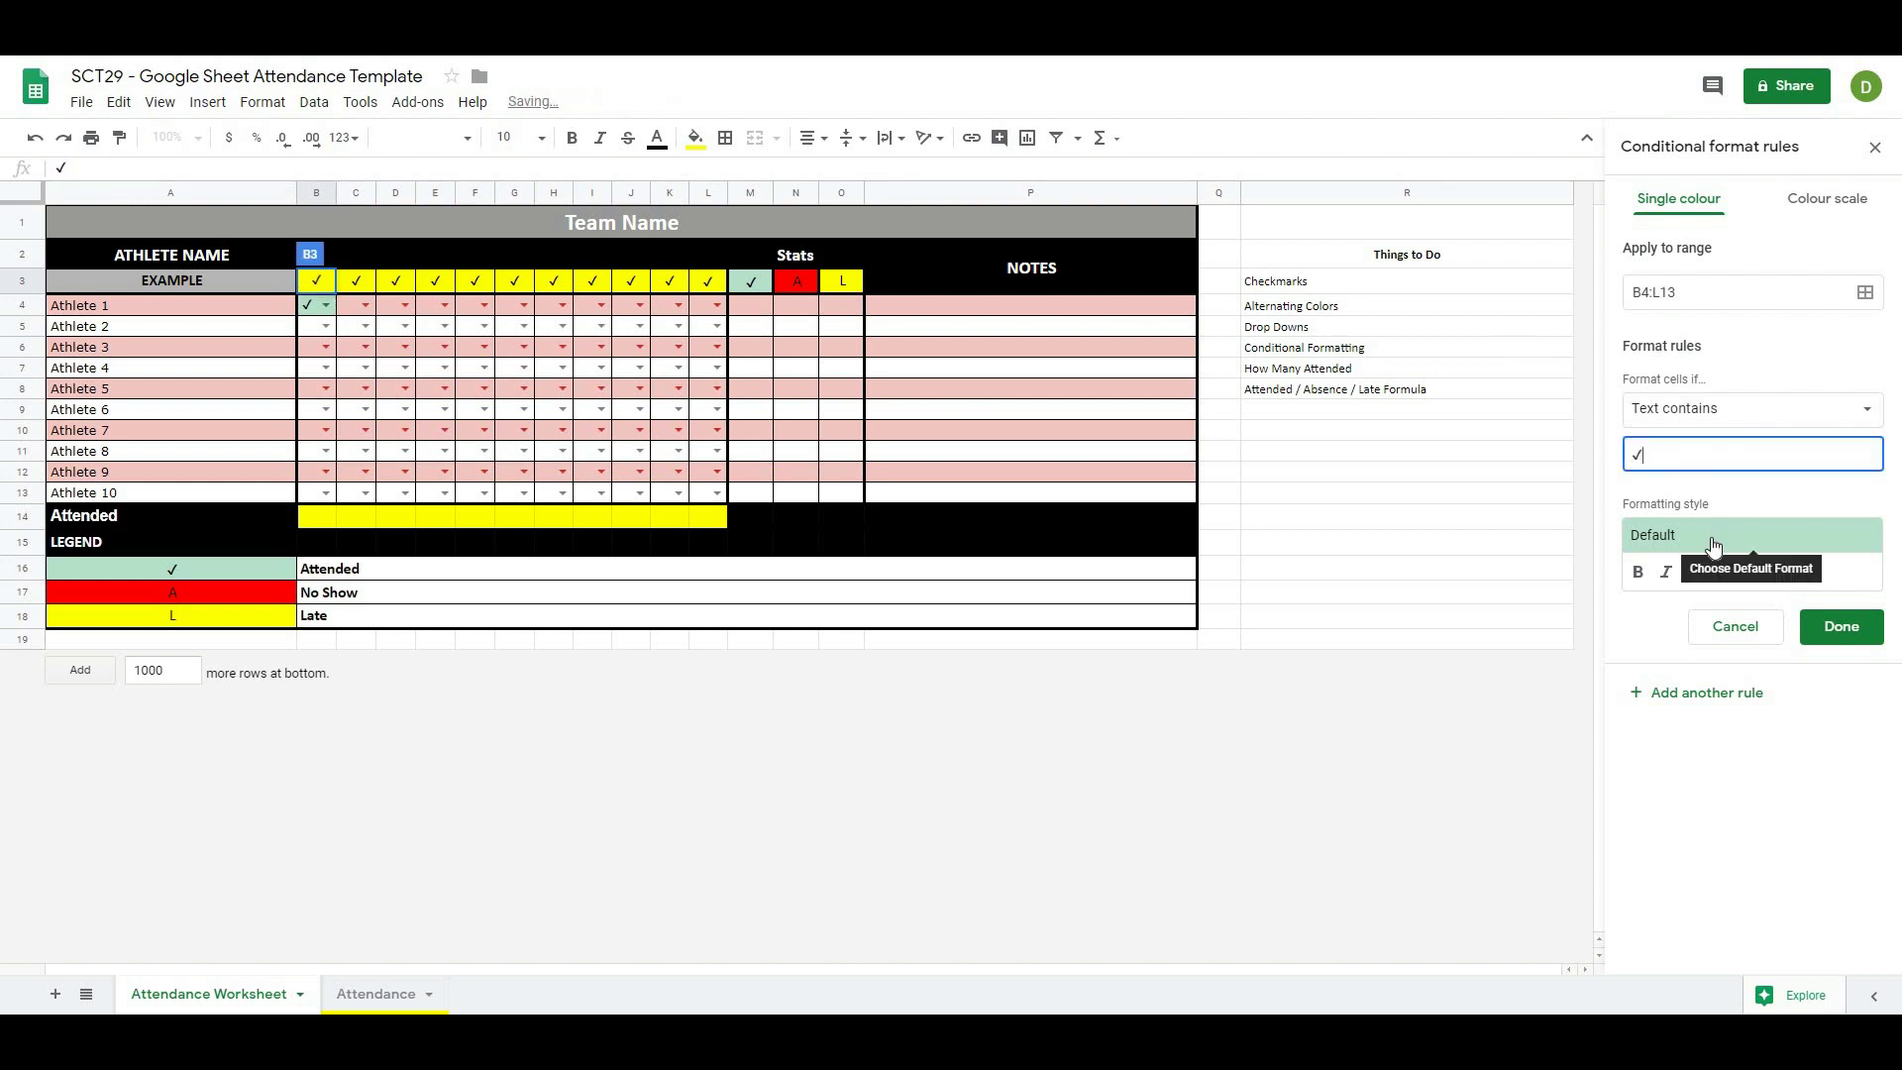
left_click(1840, 626)
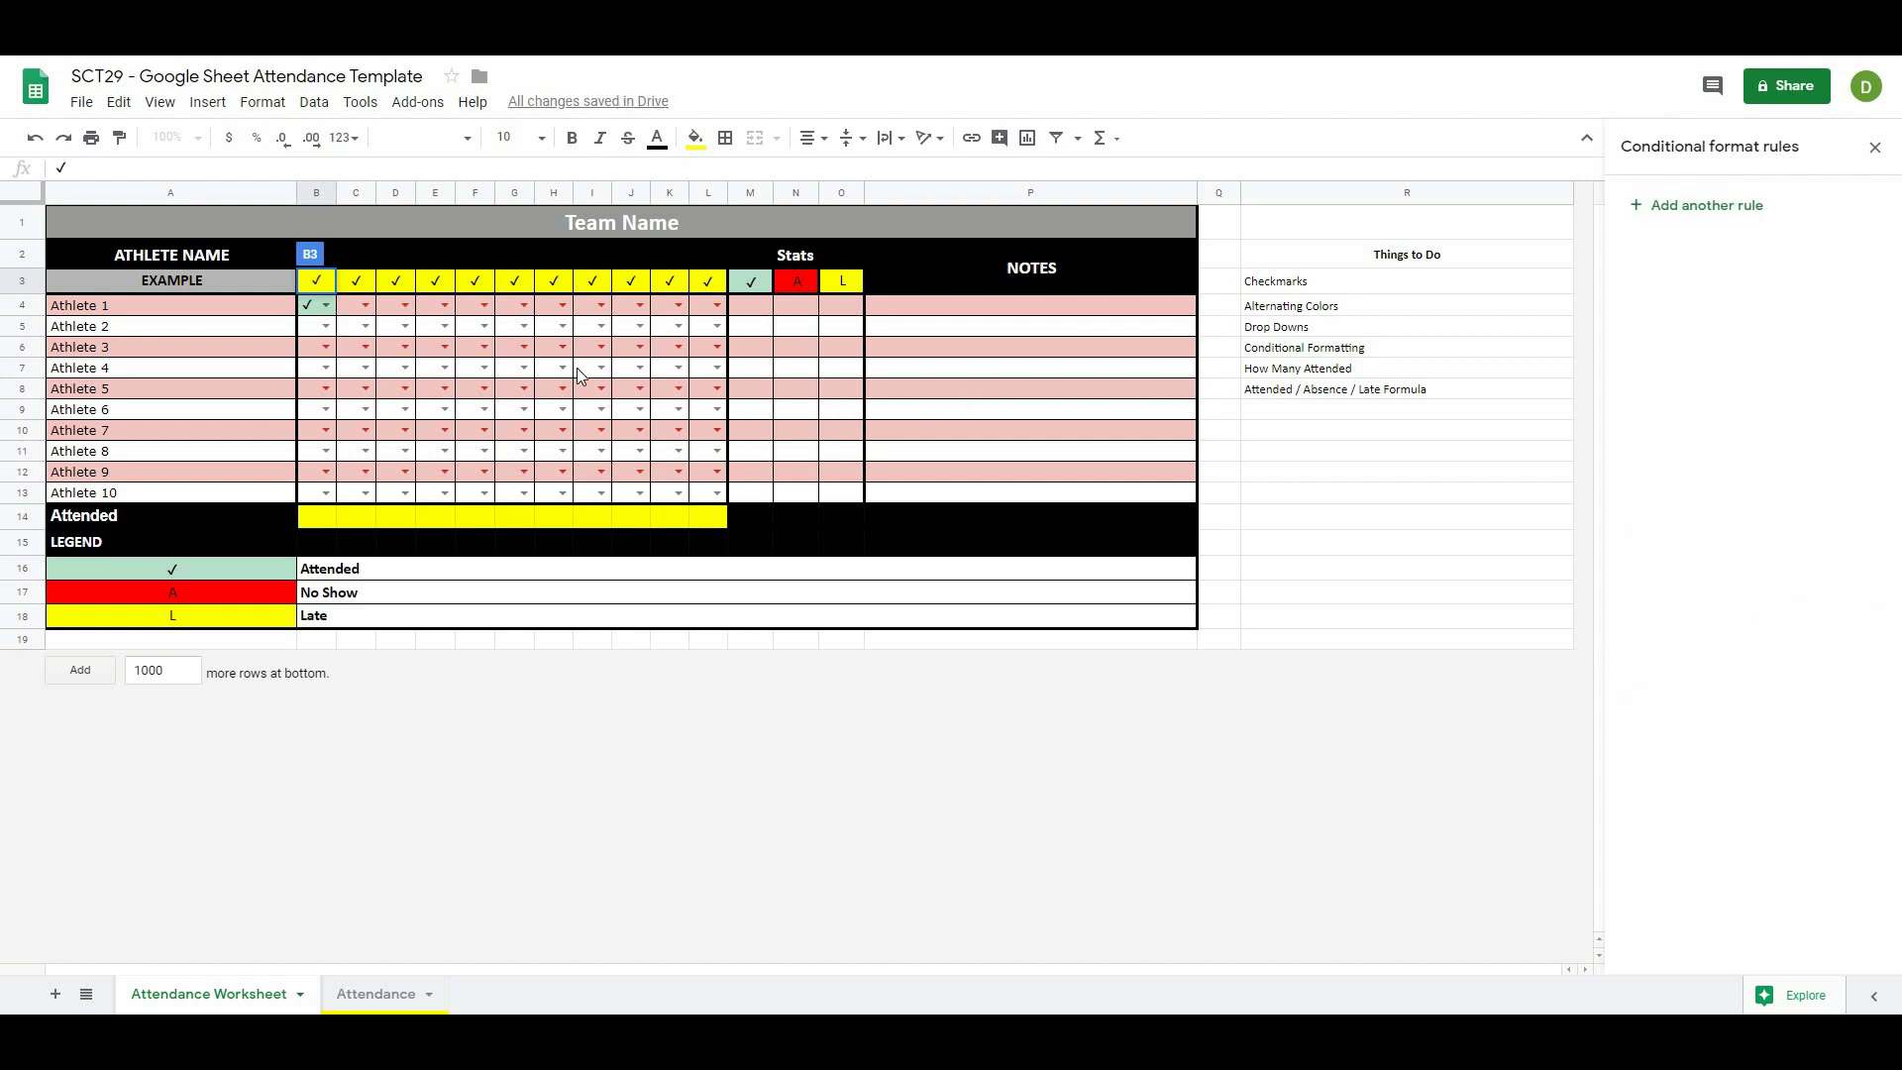
Mark B5, E6 and F6 as ✓ to show green fills, then reselect the grid.
left_click(327, 328)
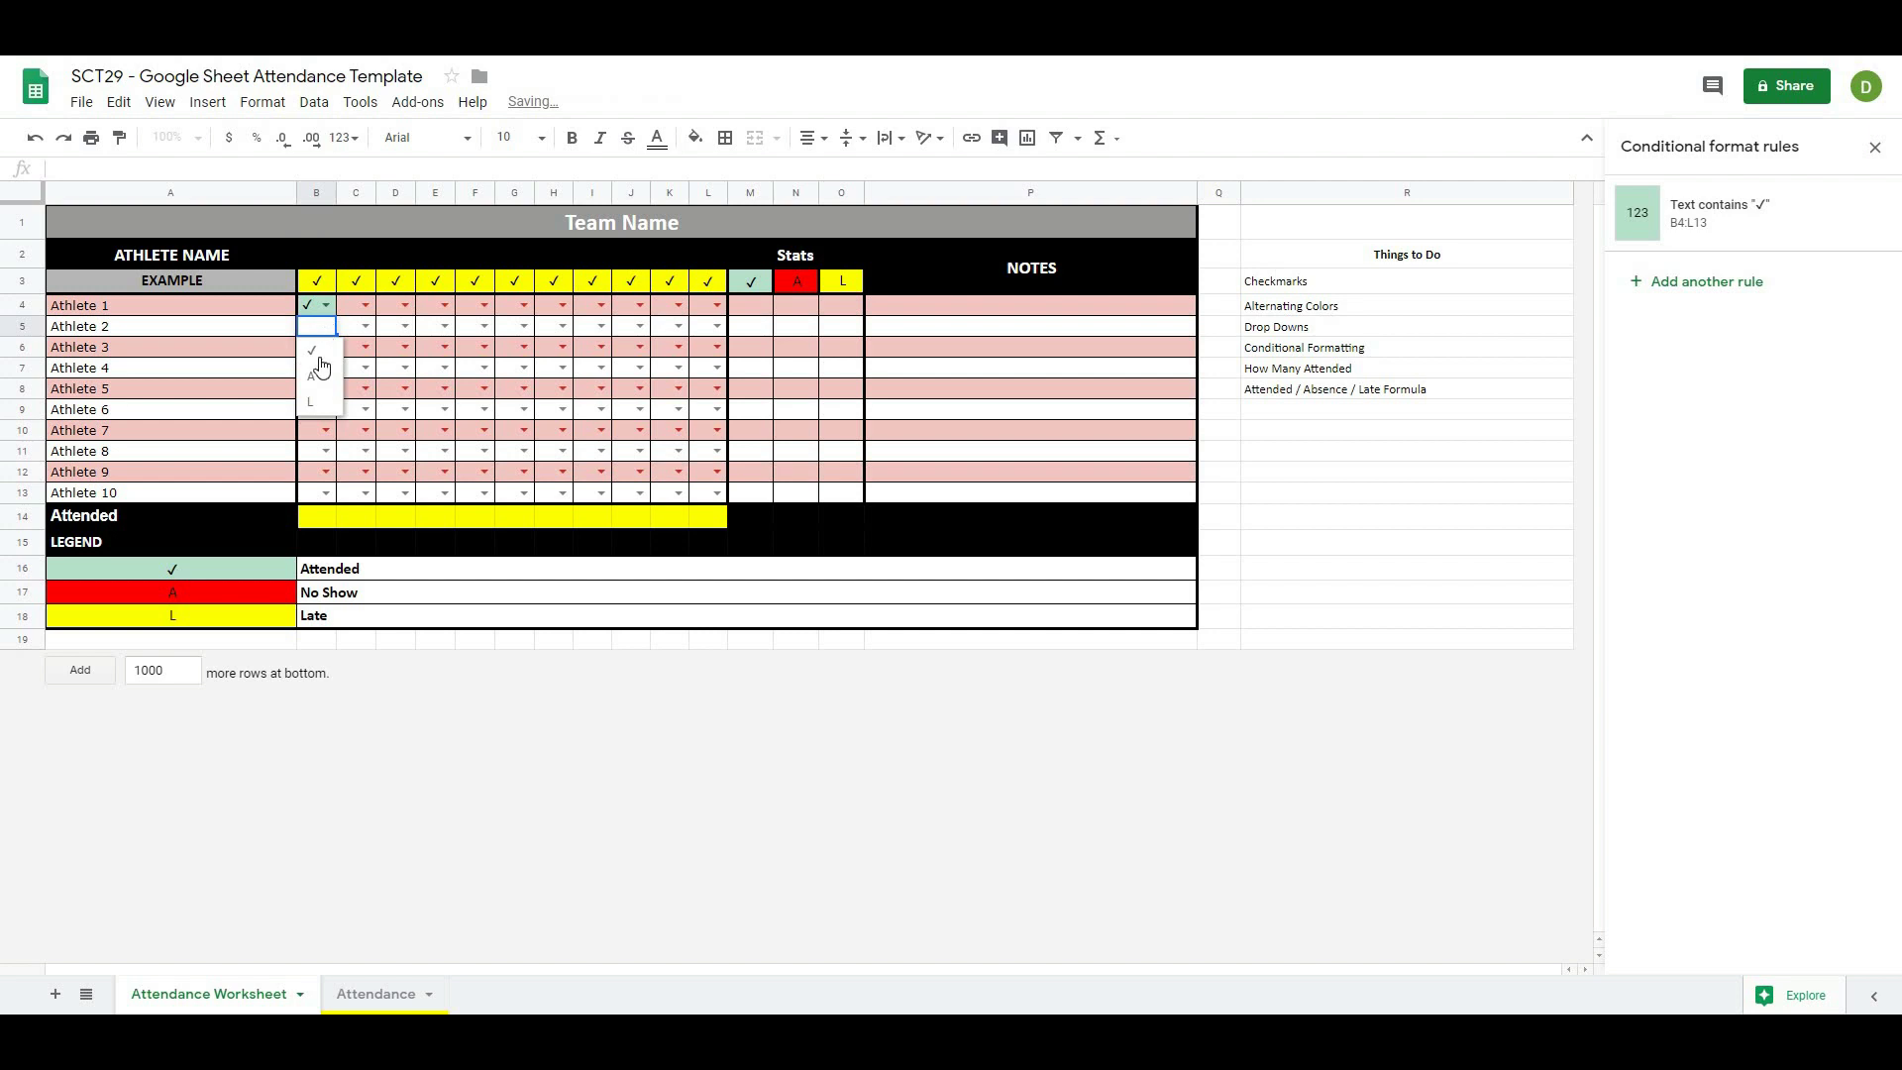
left_click(324, 356)
left_click(444, 346)
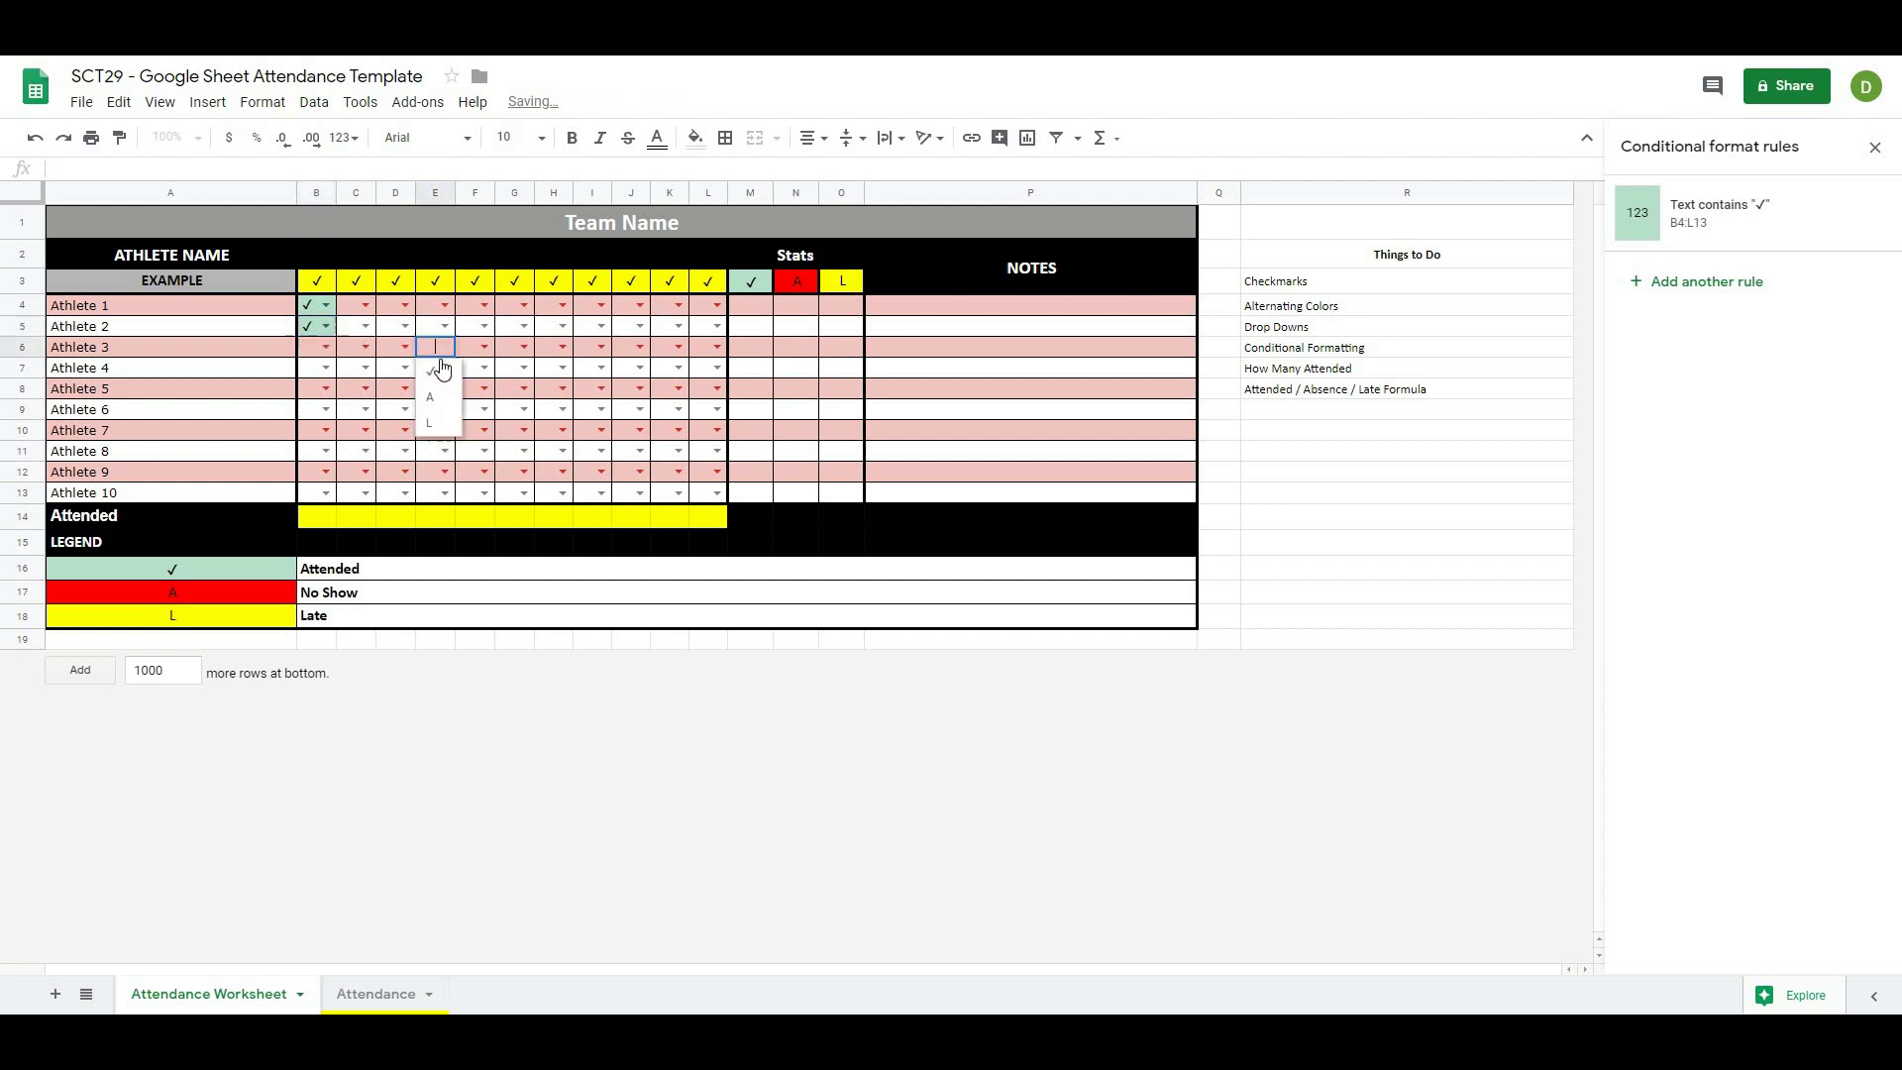
left_click(441, 371)
left_click(484, 348)
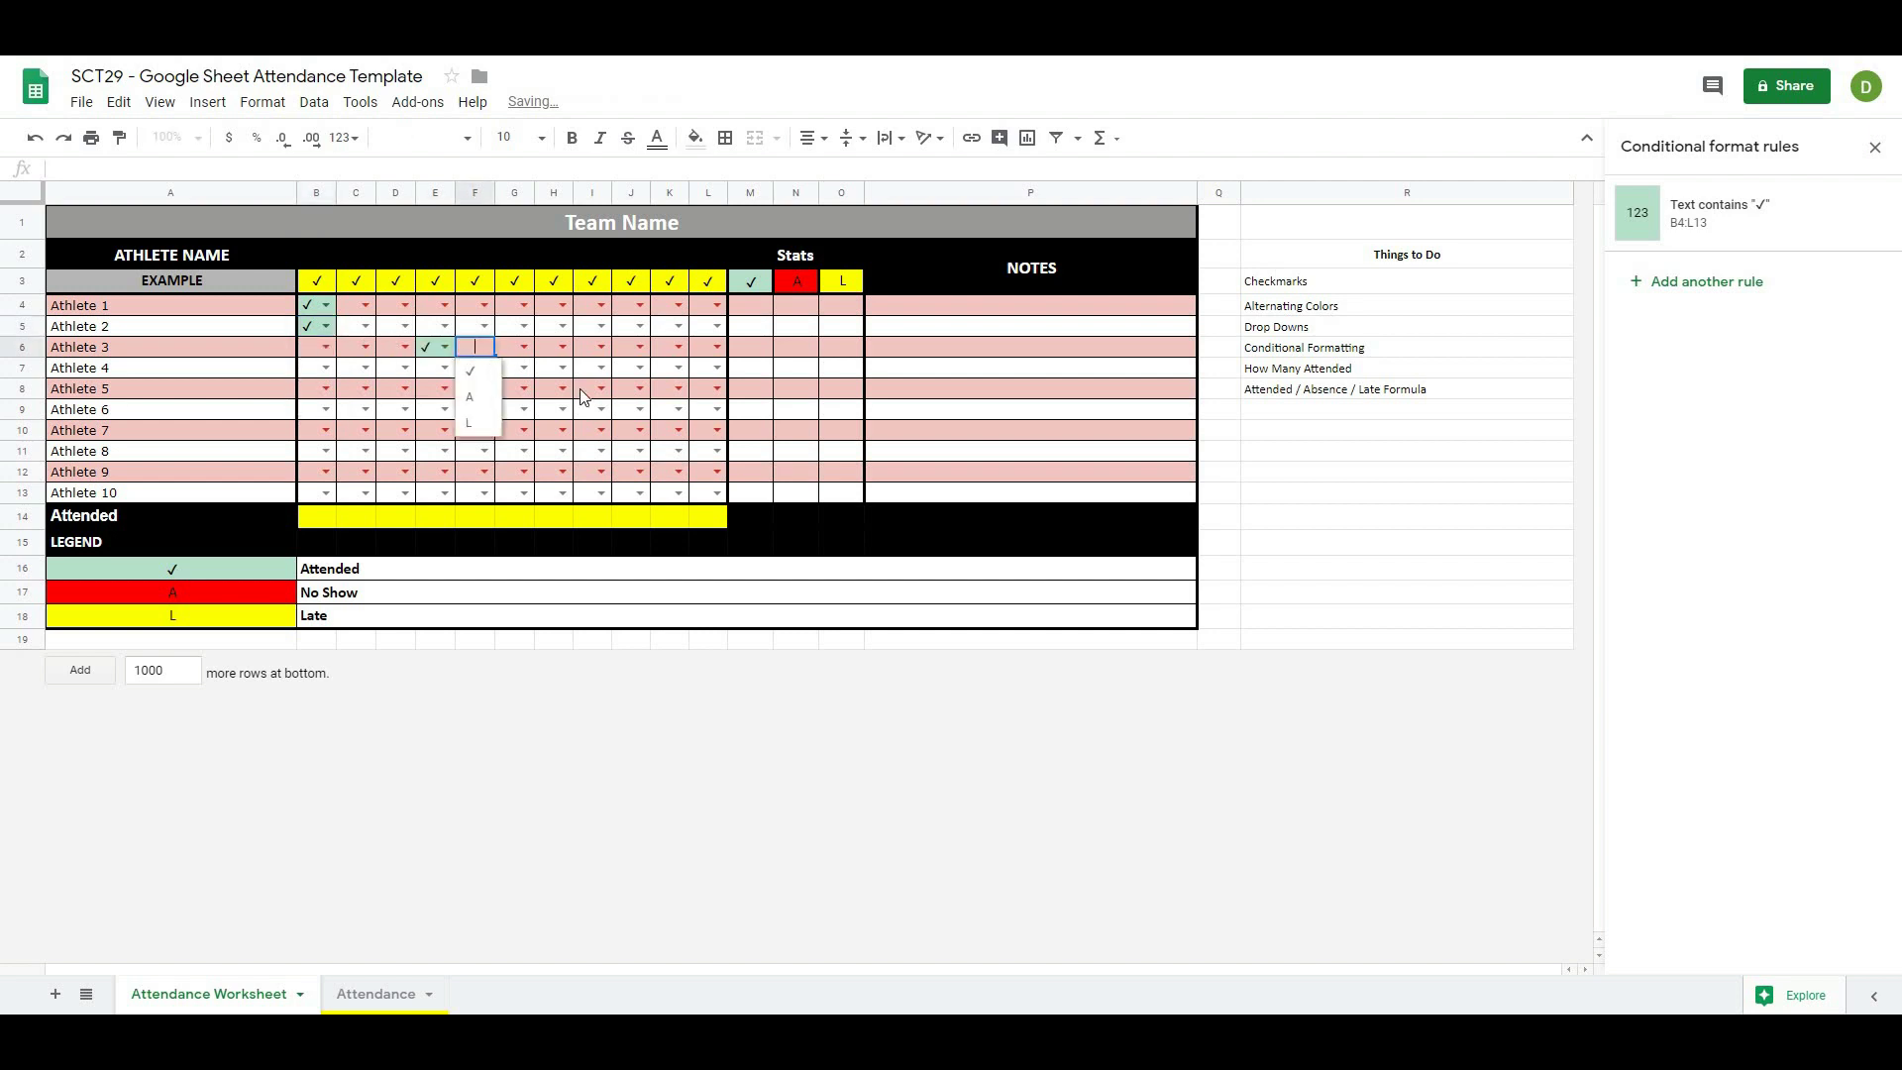
left_click(487, 373)
left_click(896, 389)
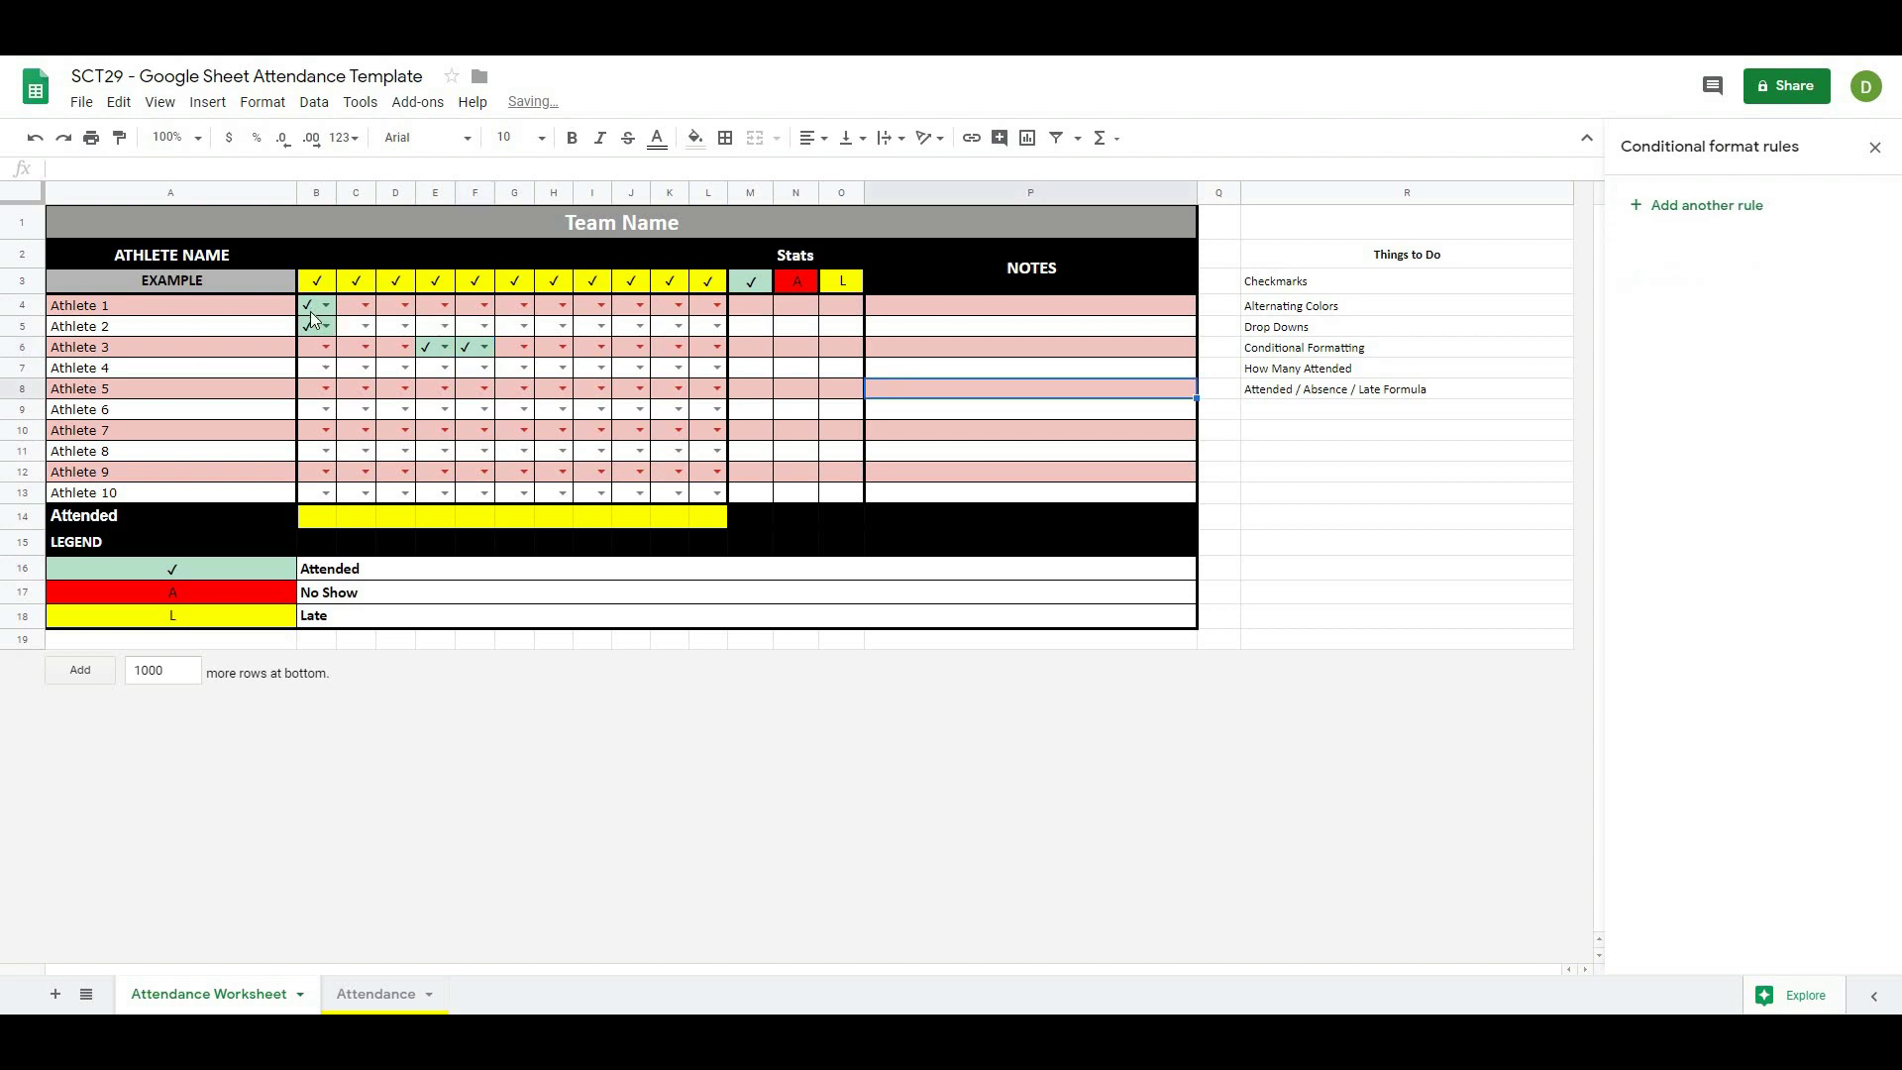
left_click(309, 311)
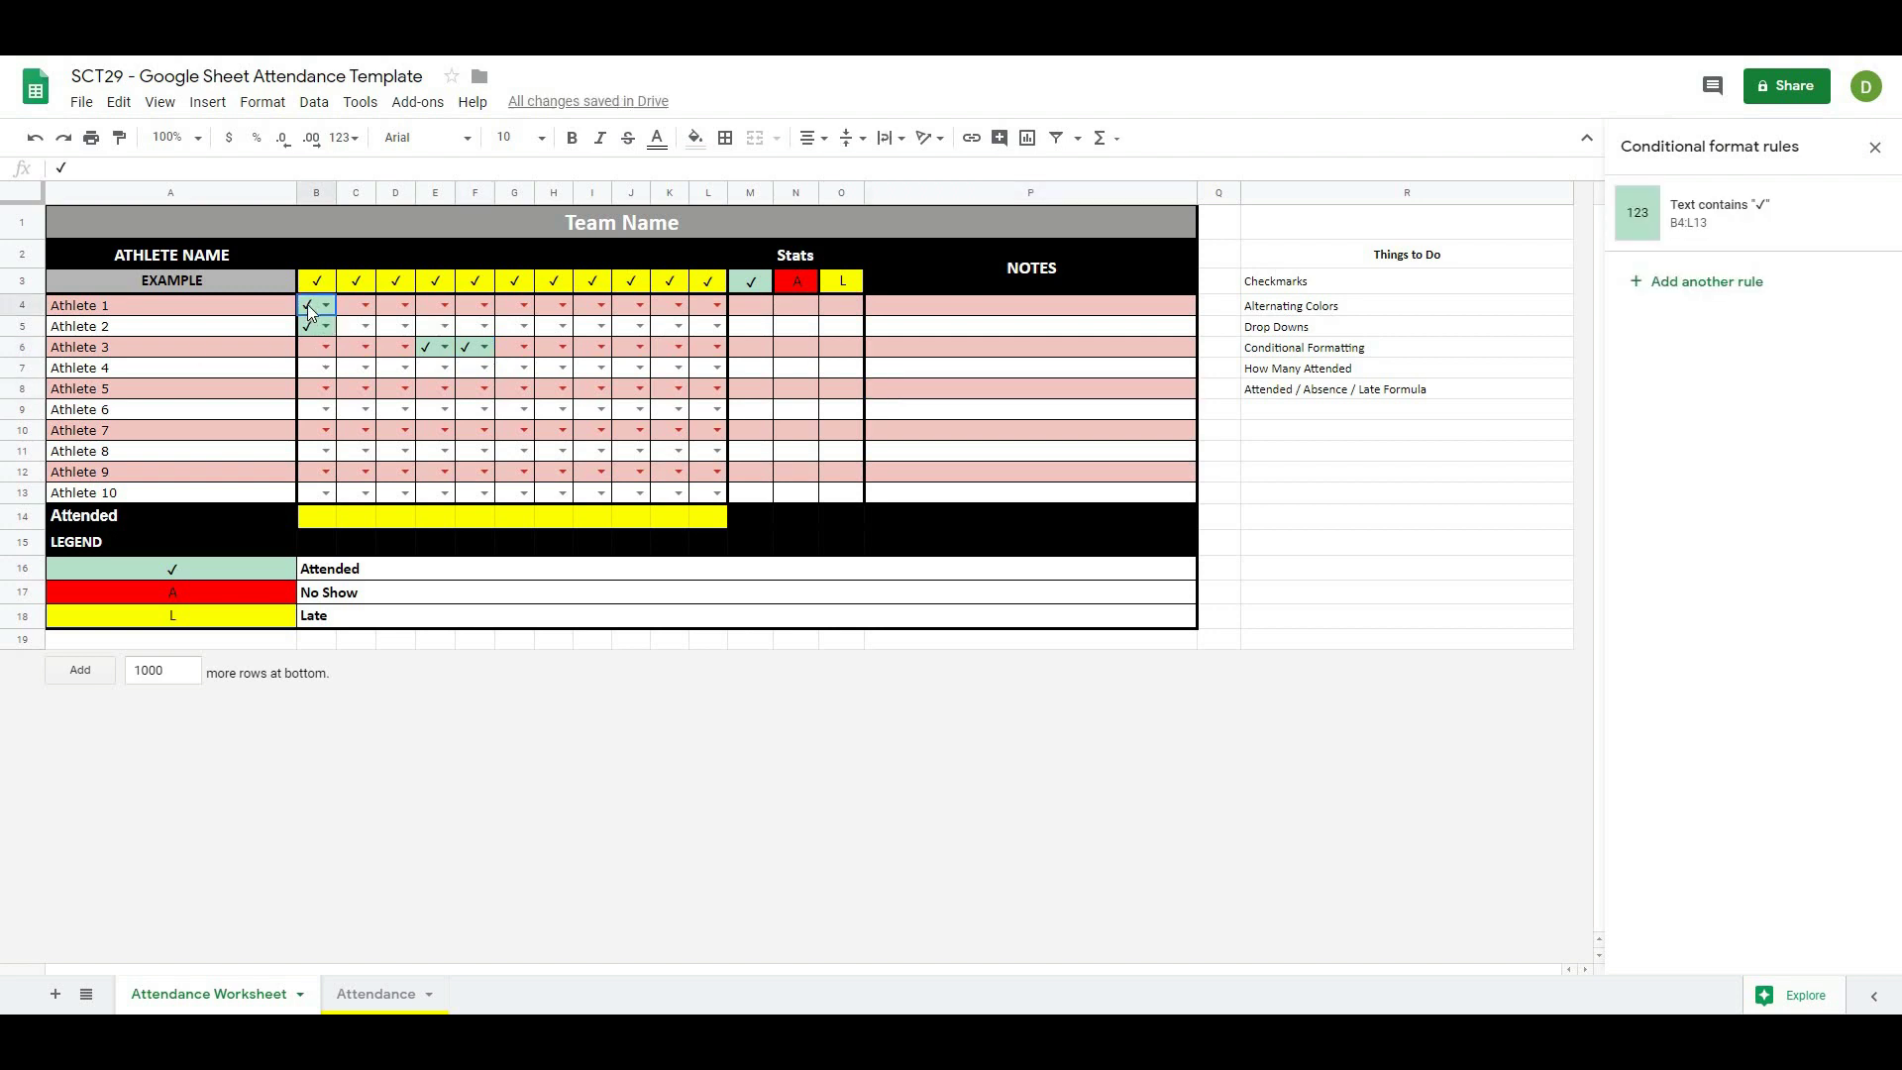
left_click_drag(307, 305, 715, 497)
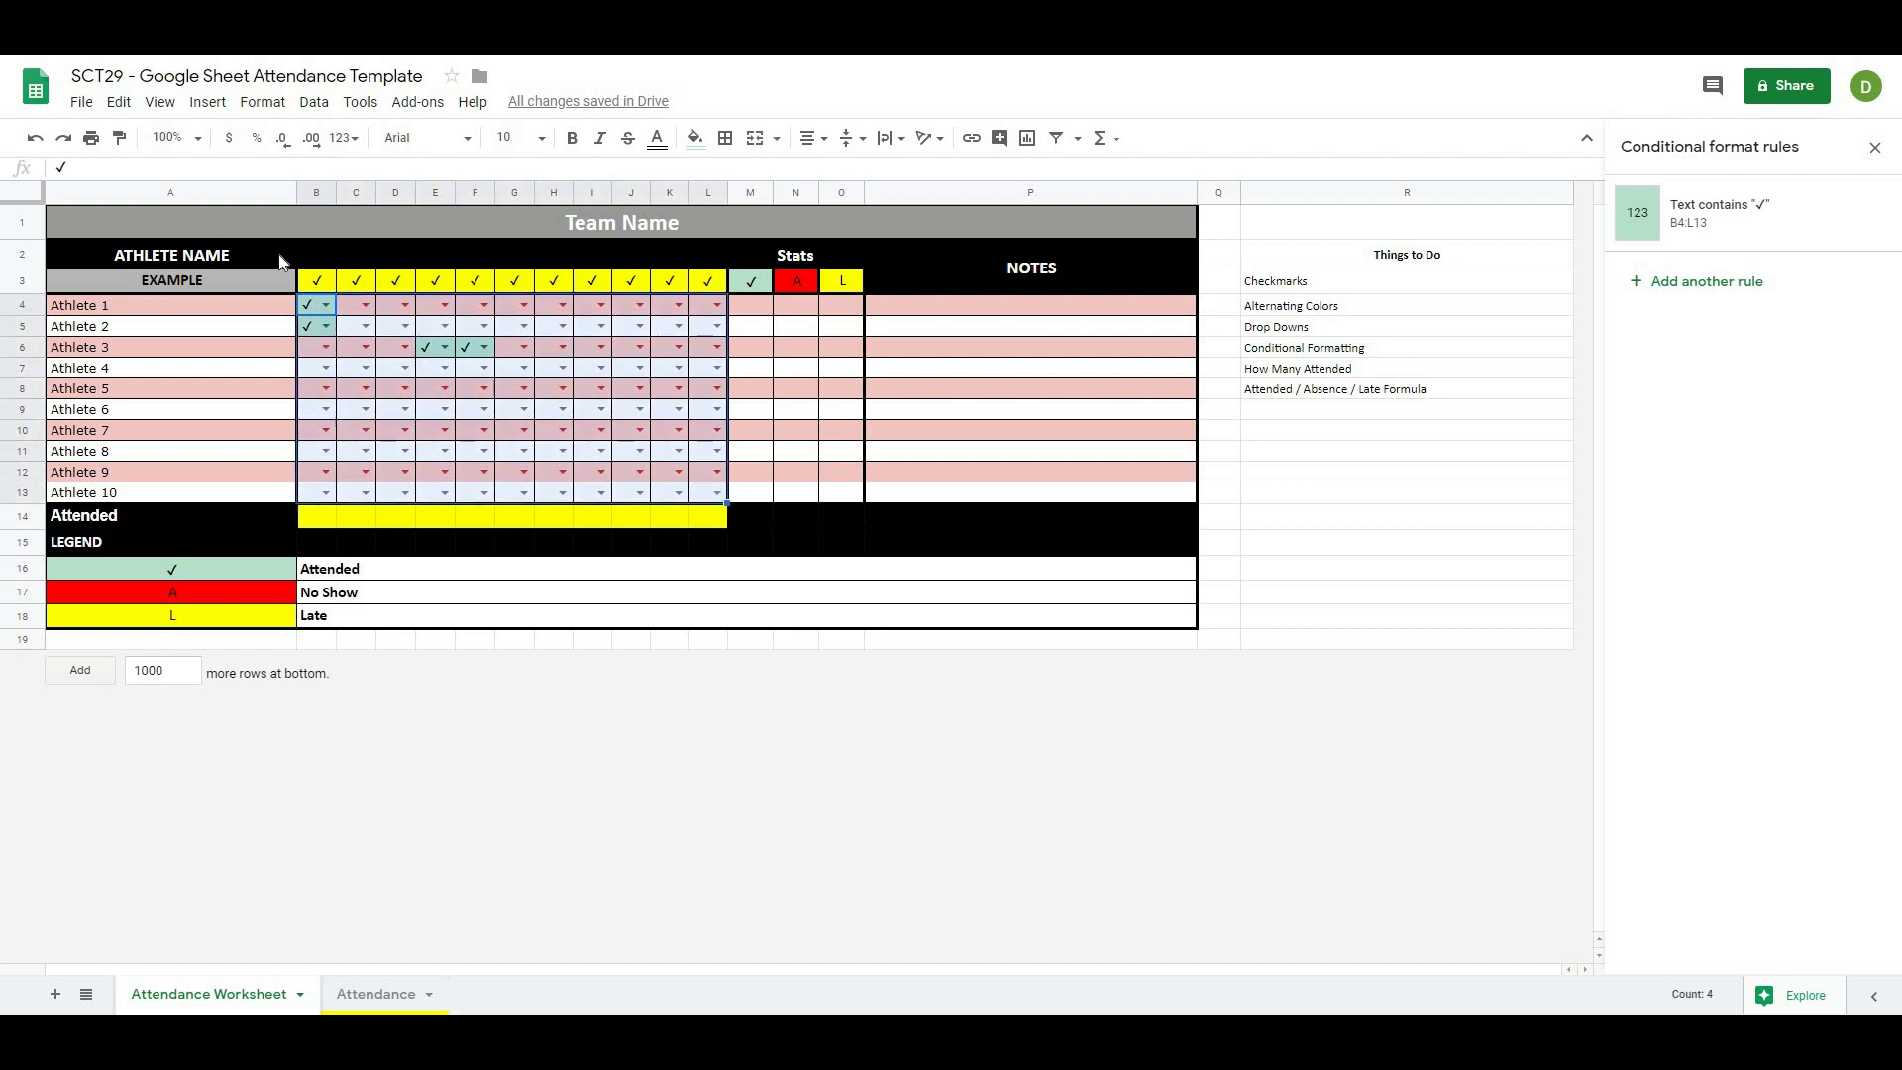
Add a Text contains 'A' rule with red fill.
left_click(1649, 281)
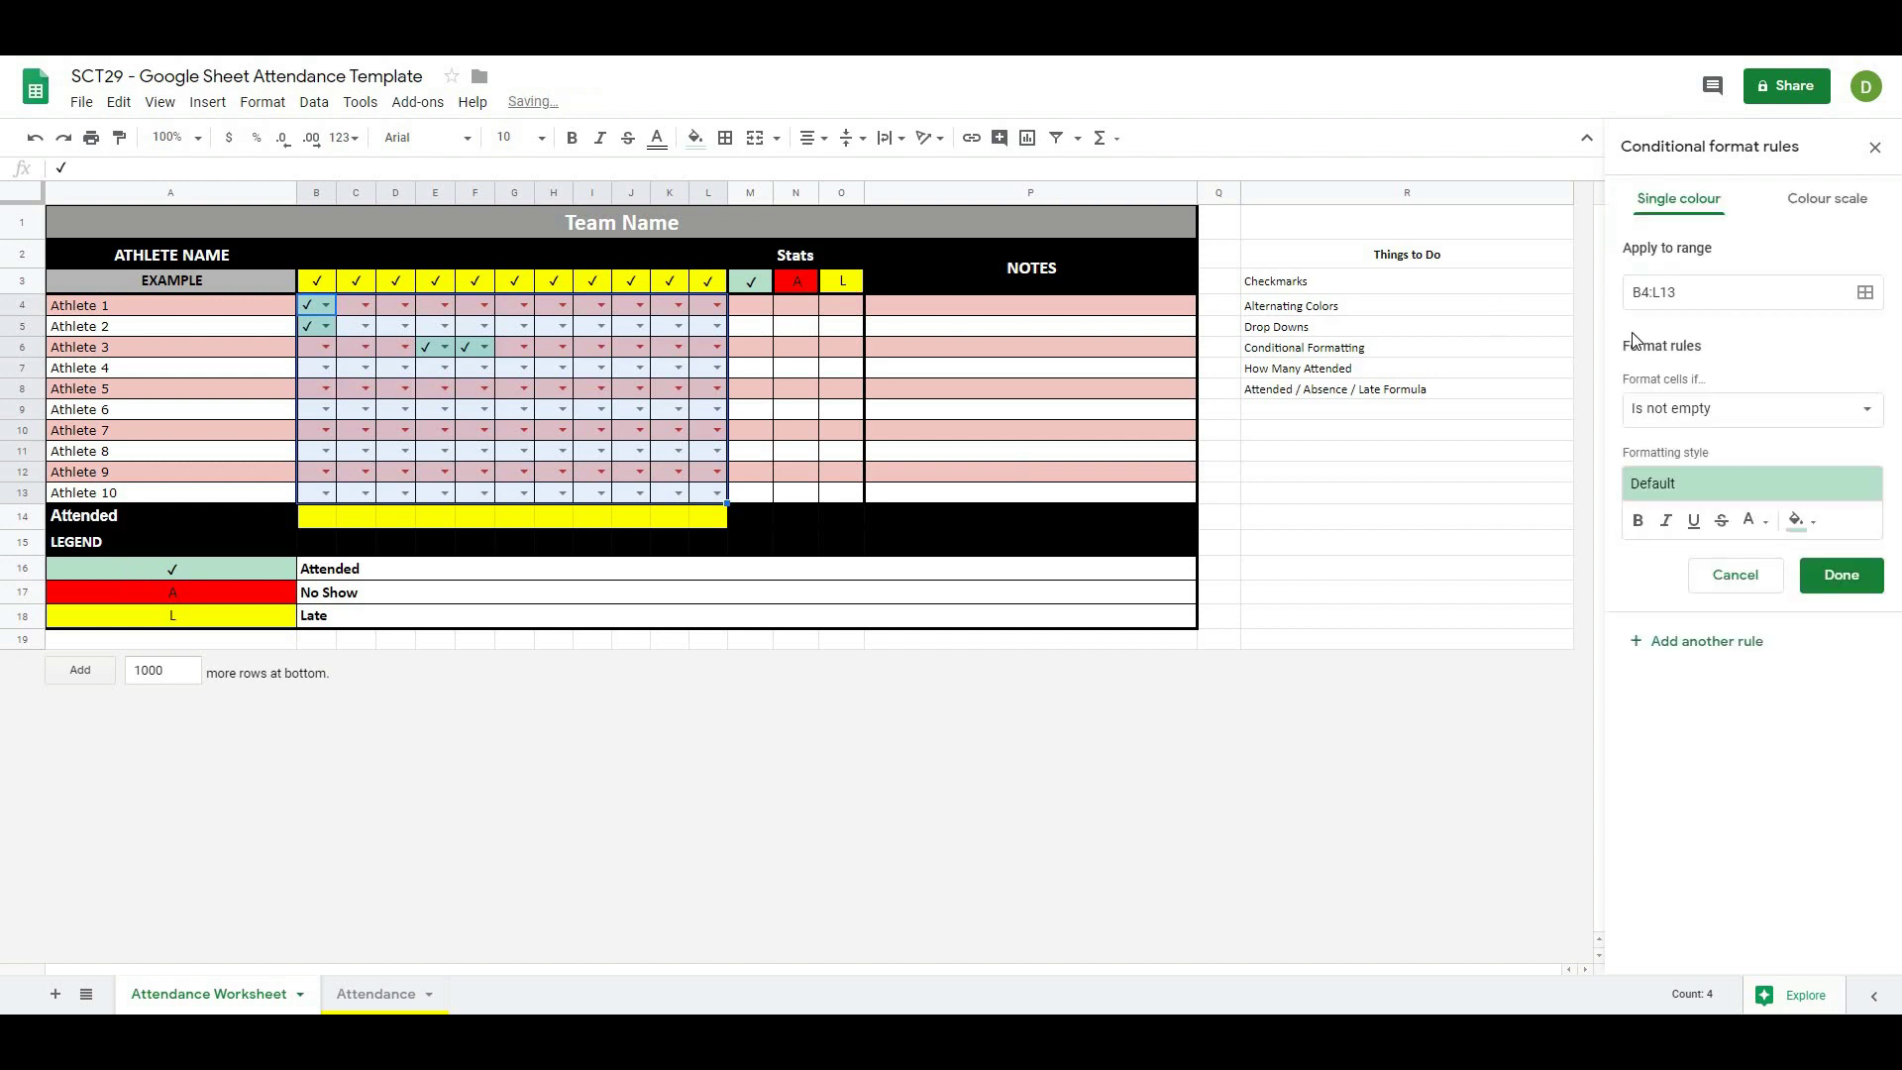
left_click(1806, 419)
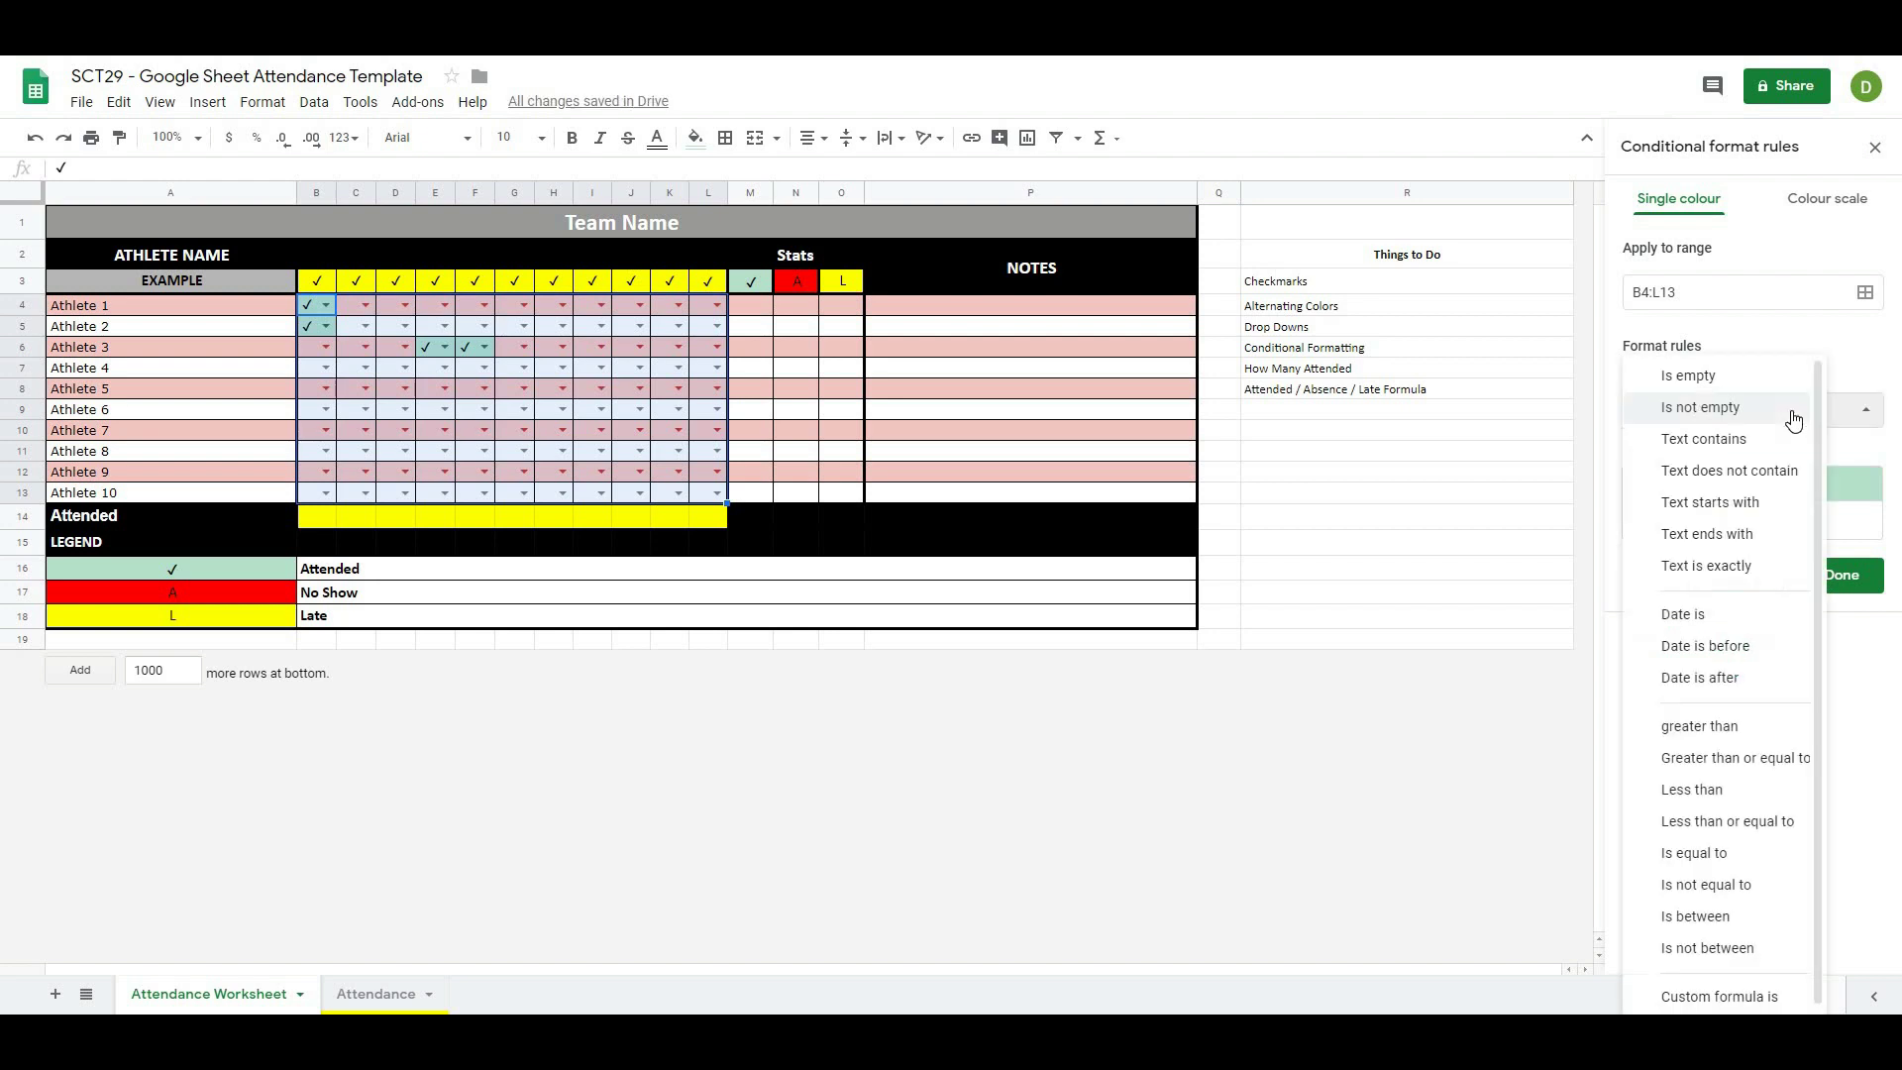
left_click(1704, 439)
left_click(1669, 453)
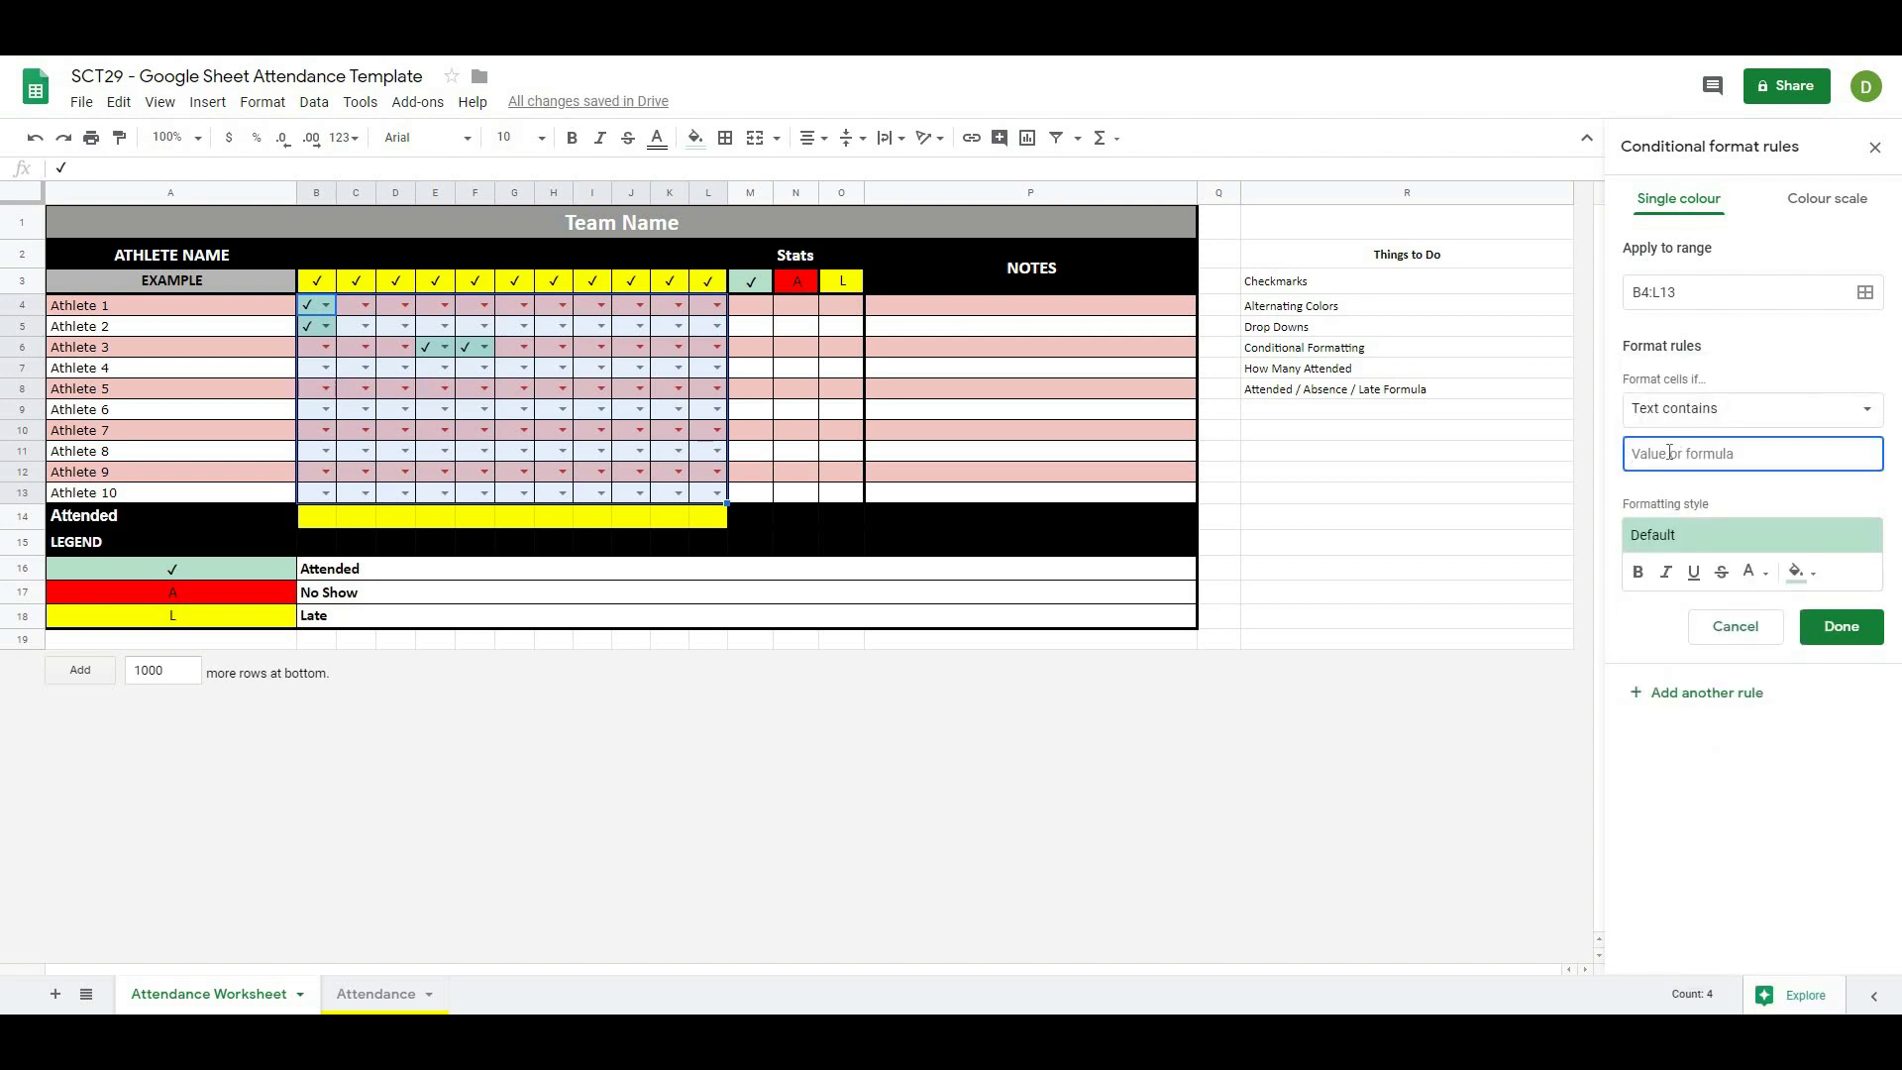
type("A")
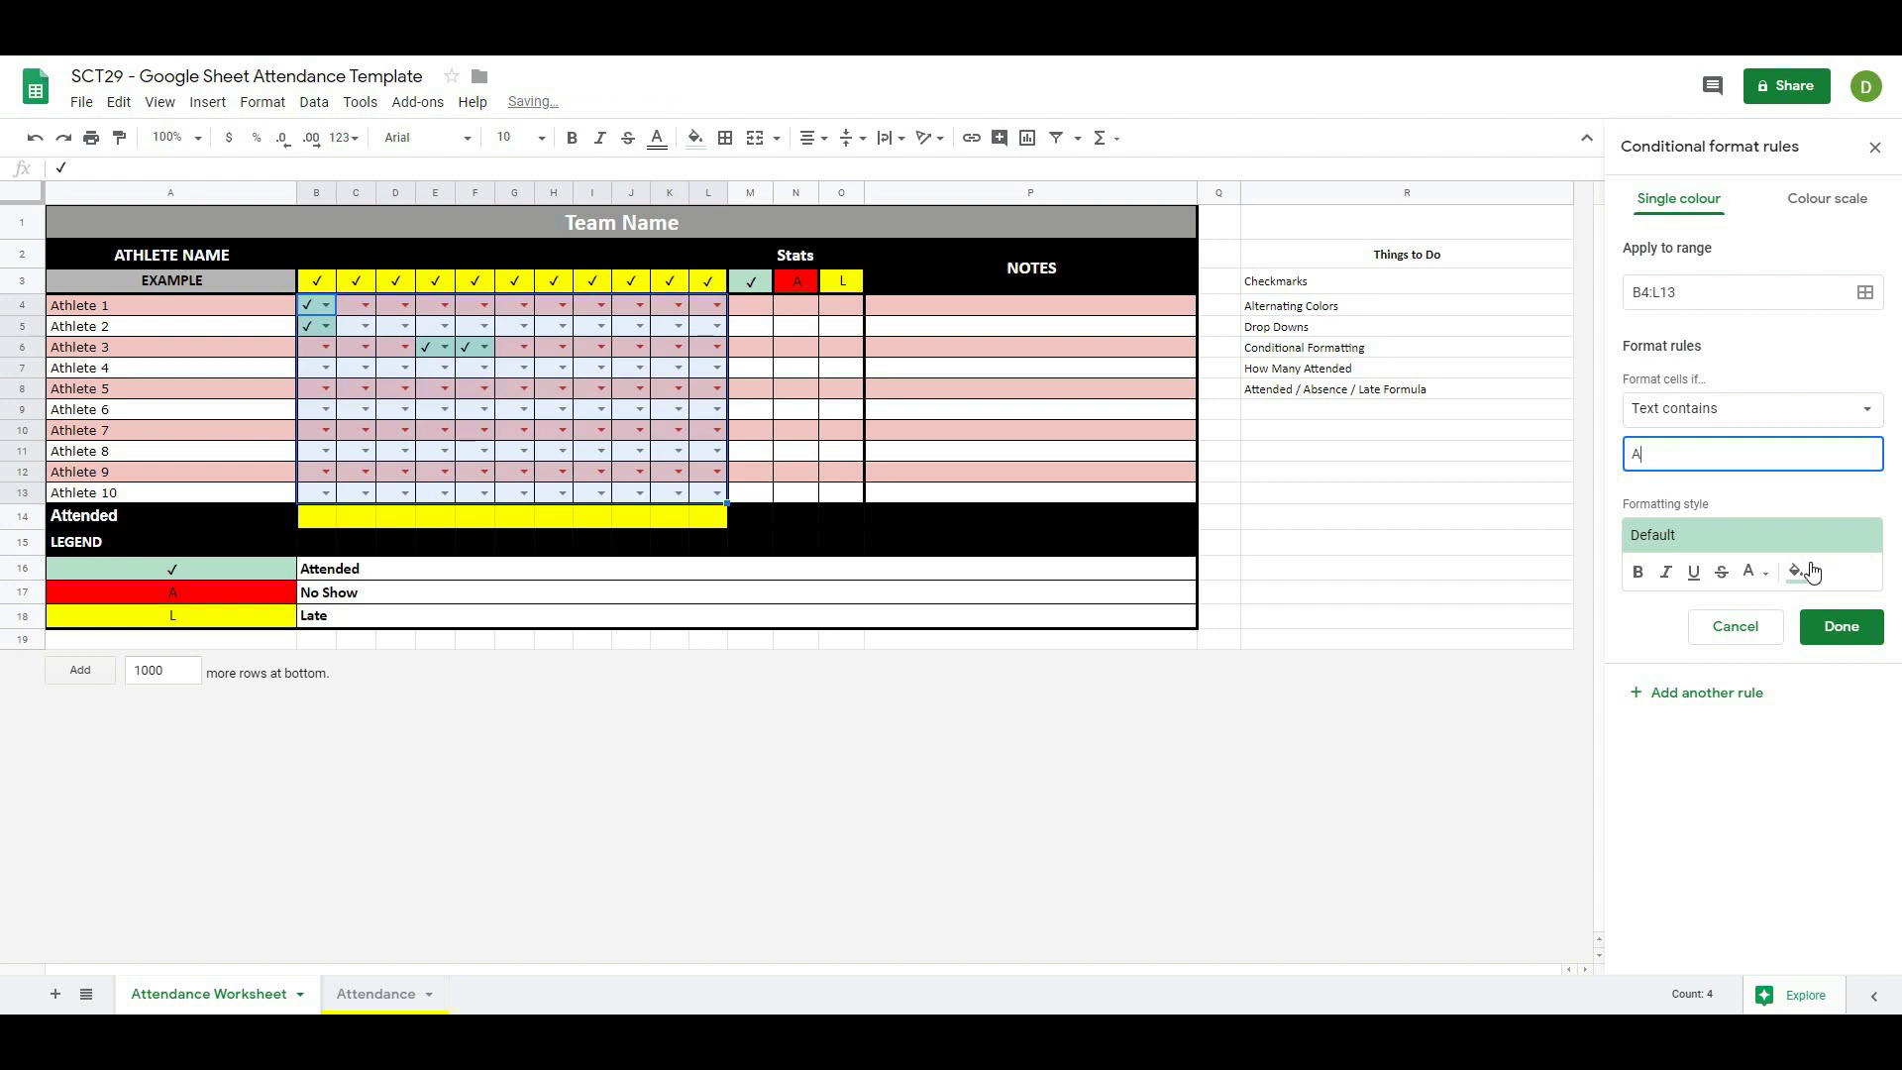
left_click(1812, 574)
left_click(1623, 665)
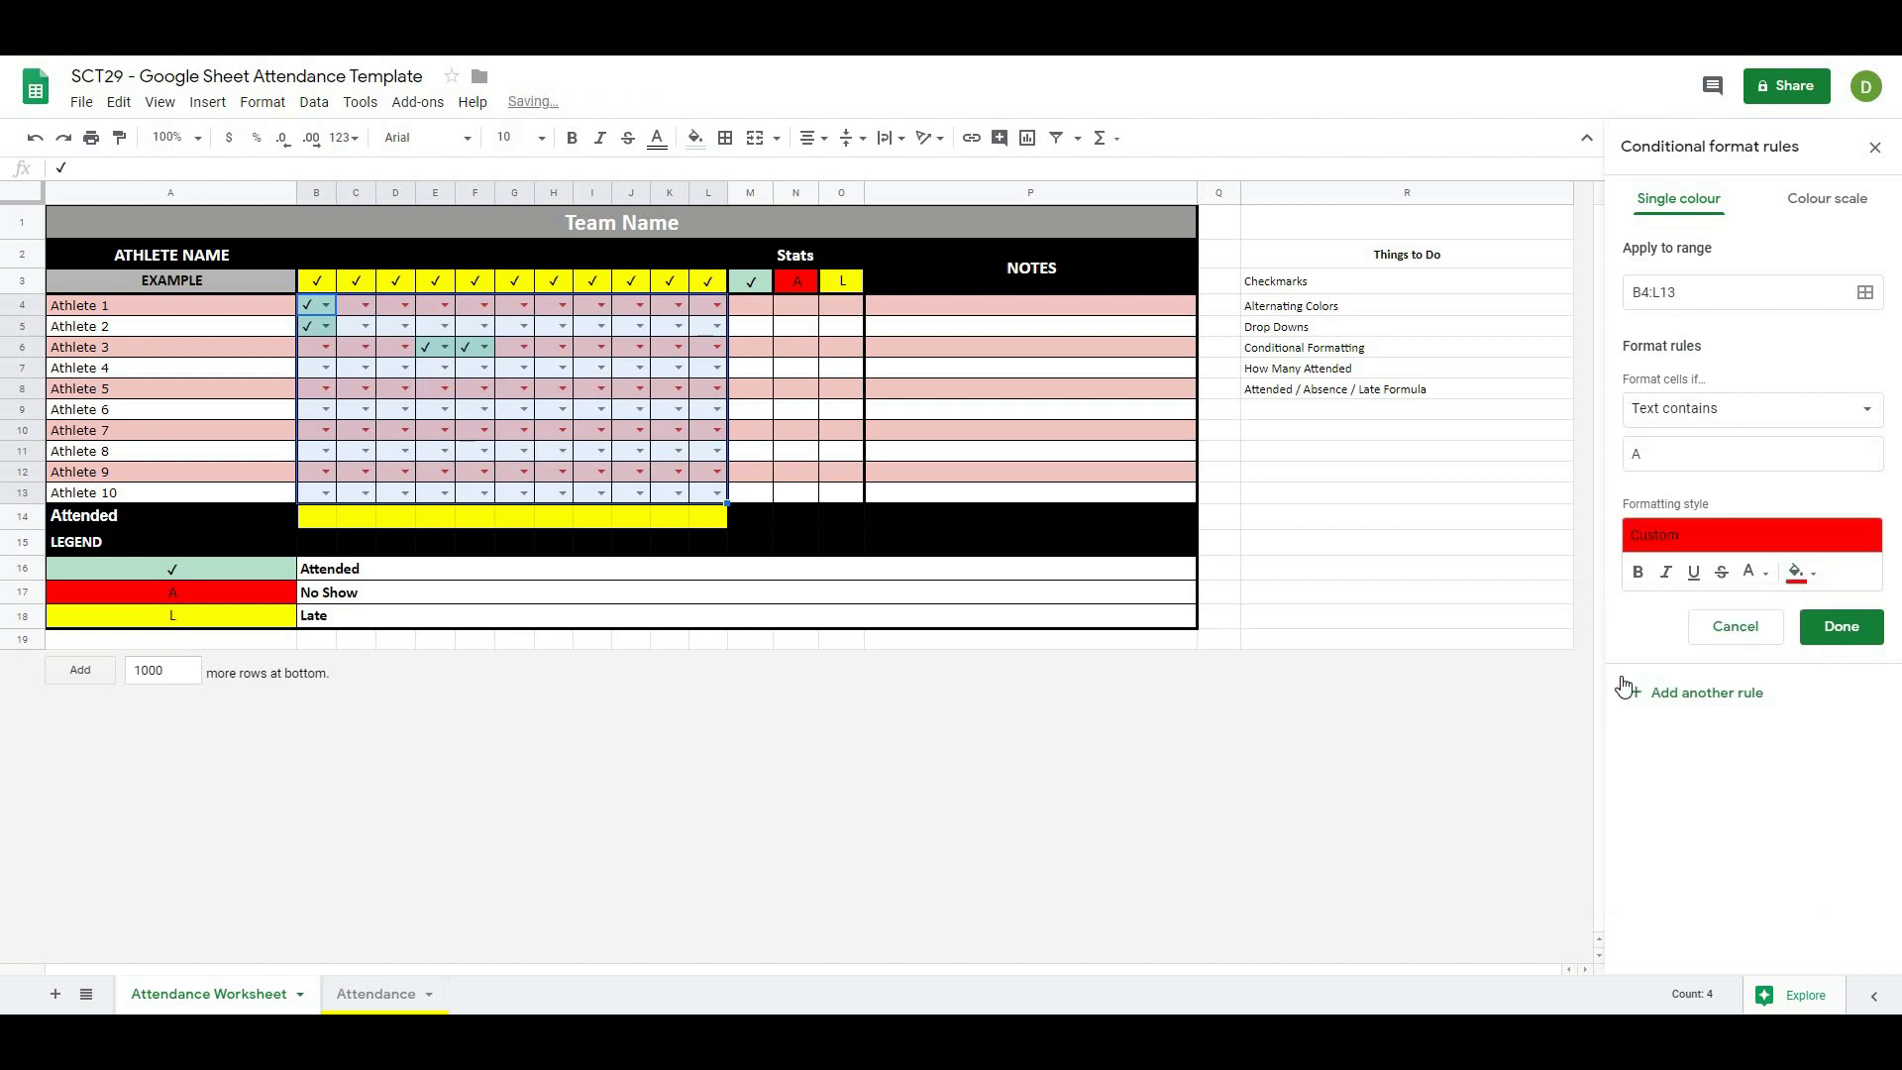
left_click(1840, 622)
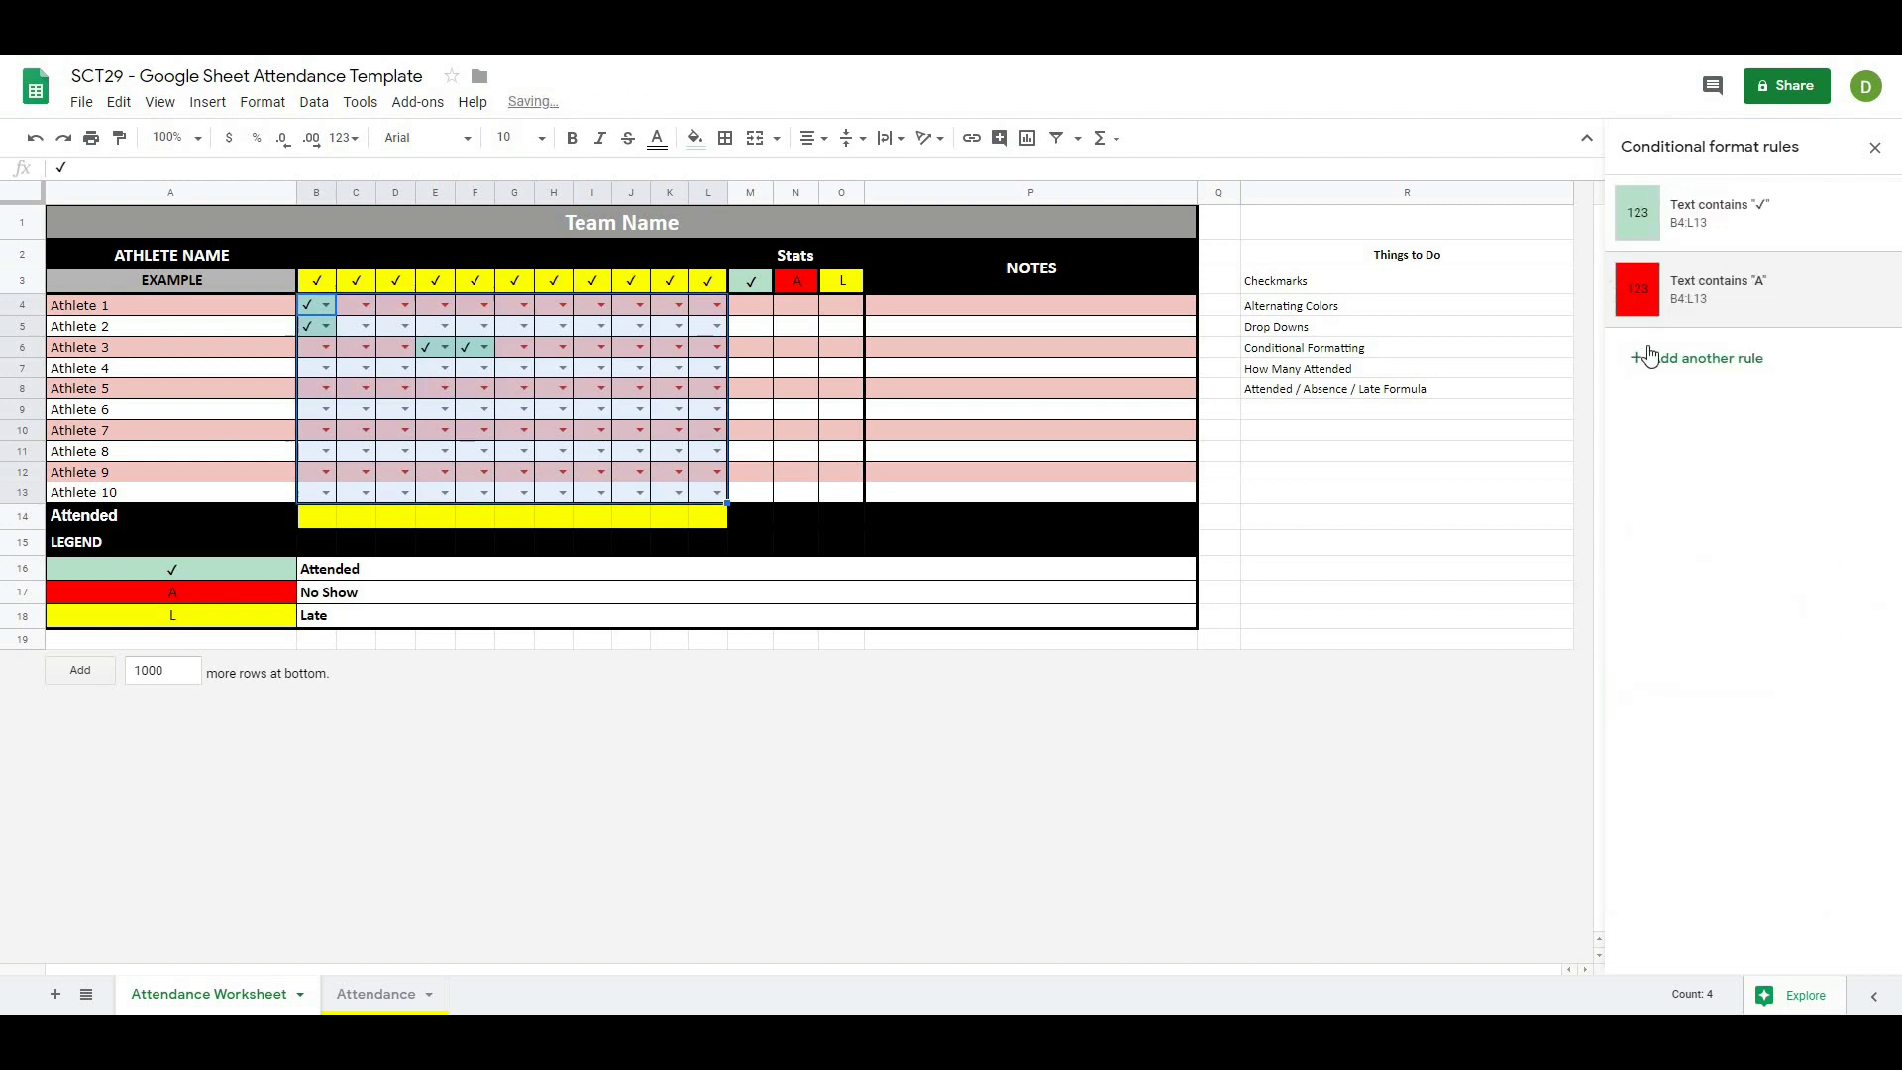
Add a Text contains 'L' rule with yellow fill.
left_click(1648, 369)
left_click(1681, 412)
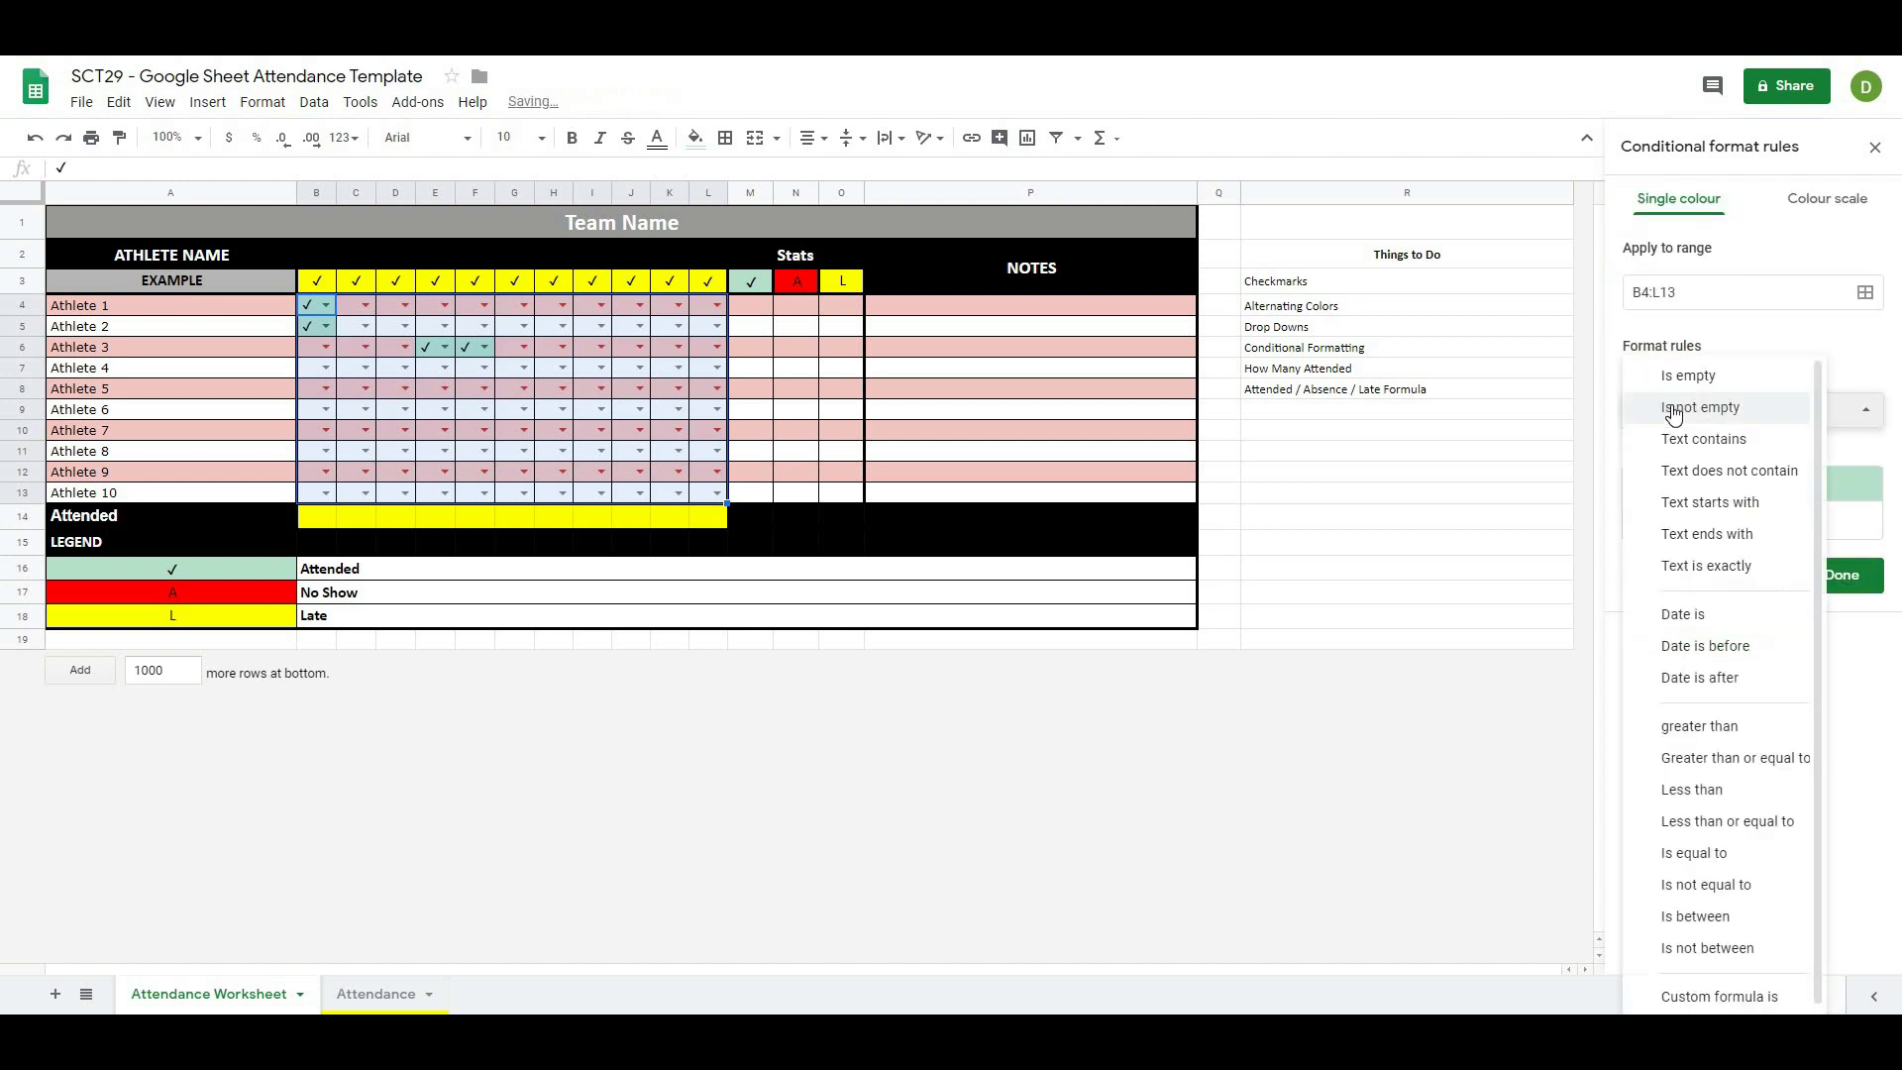
left_click(1684, 439)
left_click(1655, 457)
type("L")
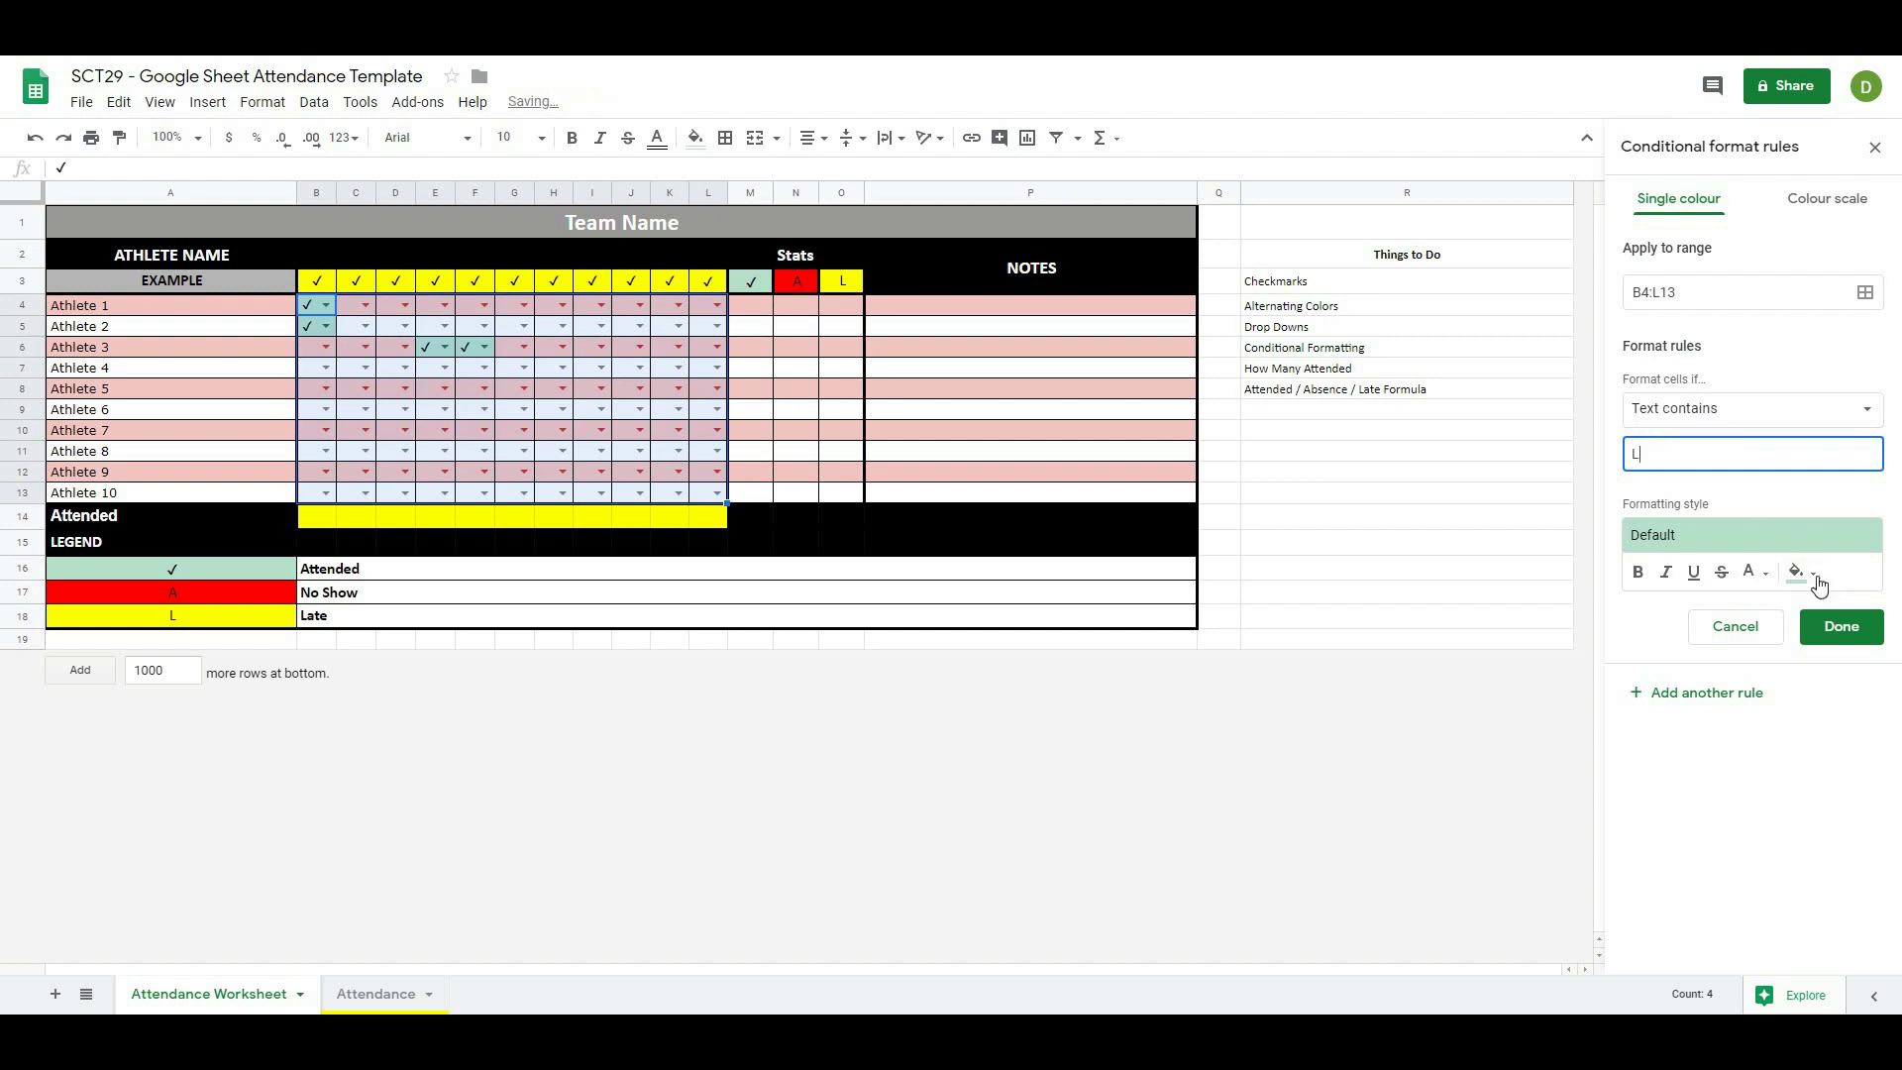
left_click(1802, 571)
left_click(1668, 666)
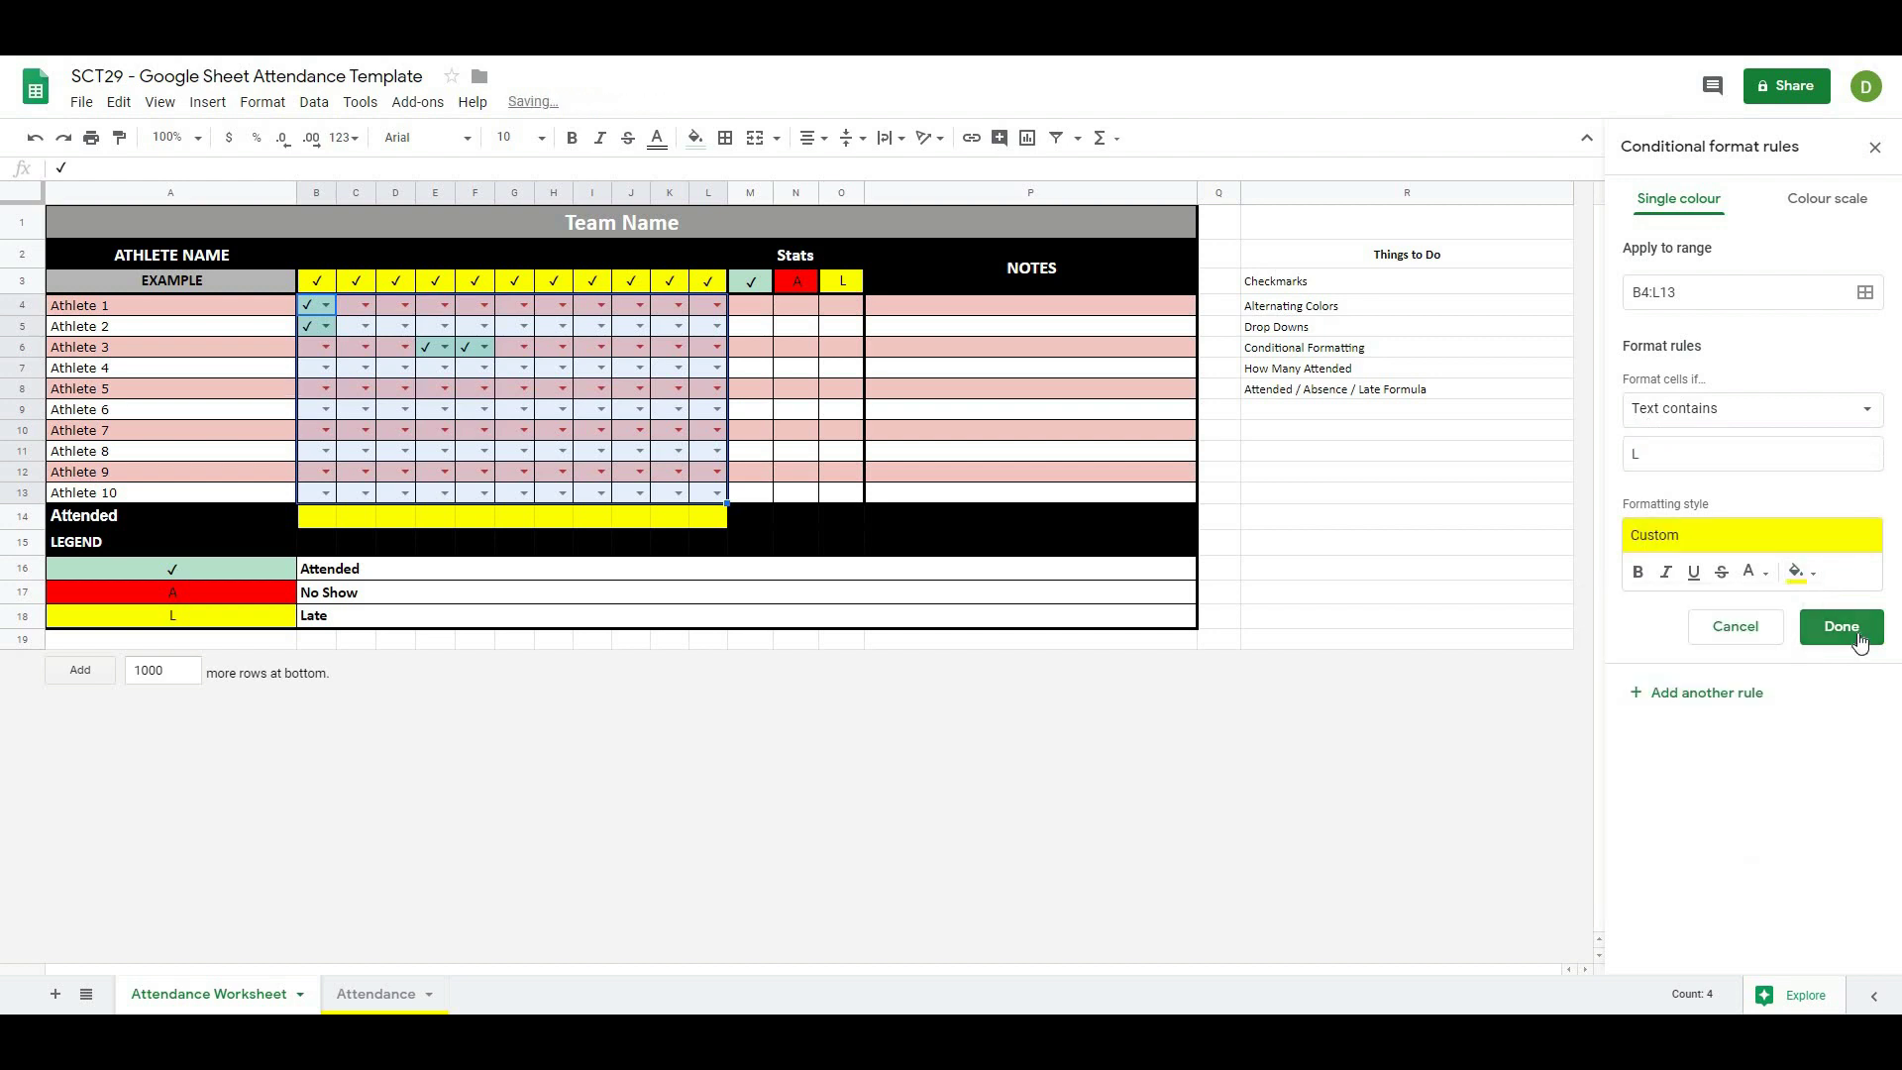
left_click(1842, 626)
Set B6, C7 and C5 to A and B7, C6 to L.
left_click(326, 346)
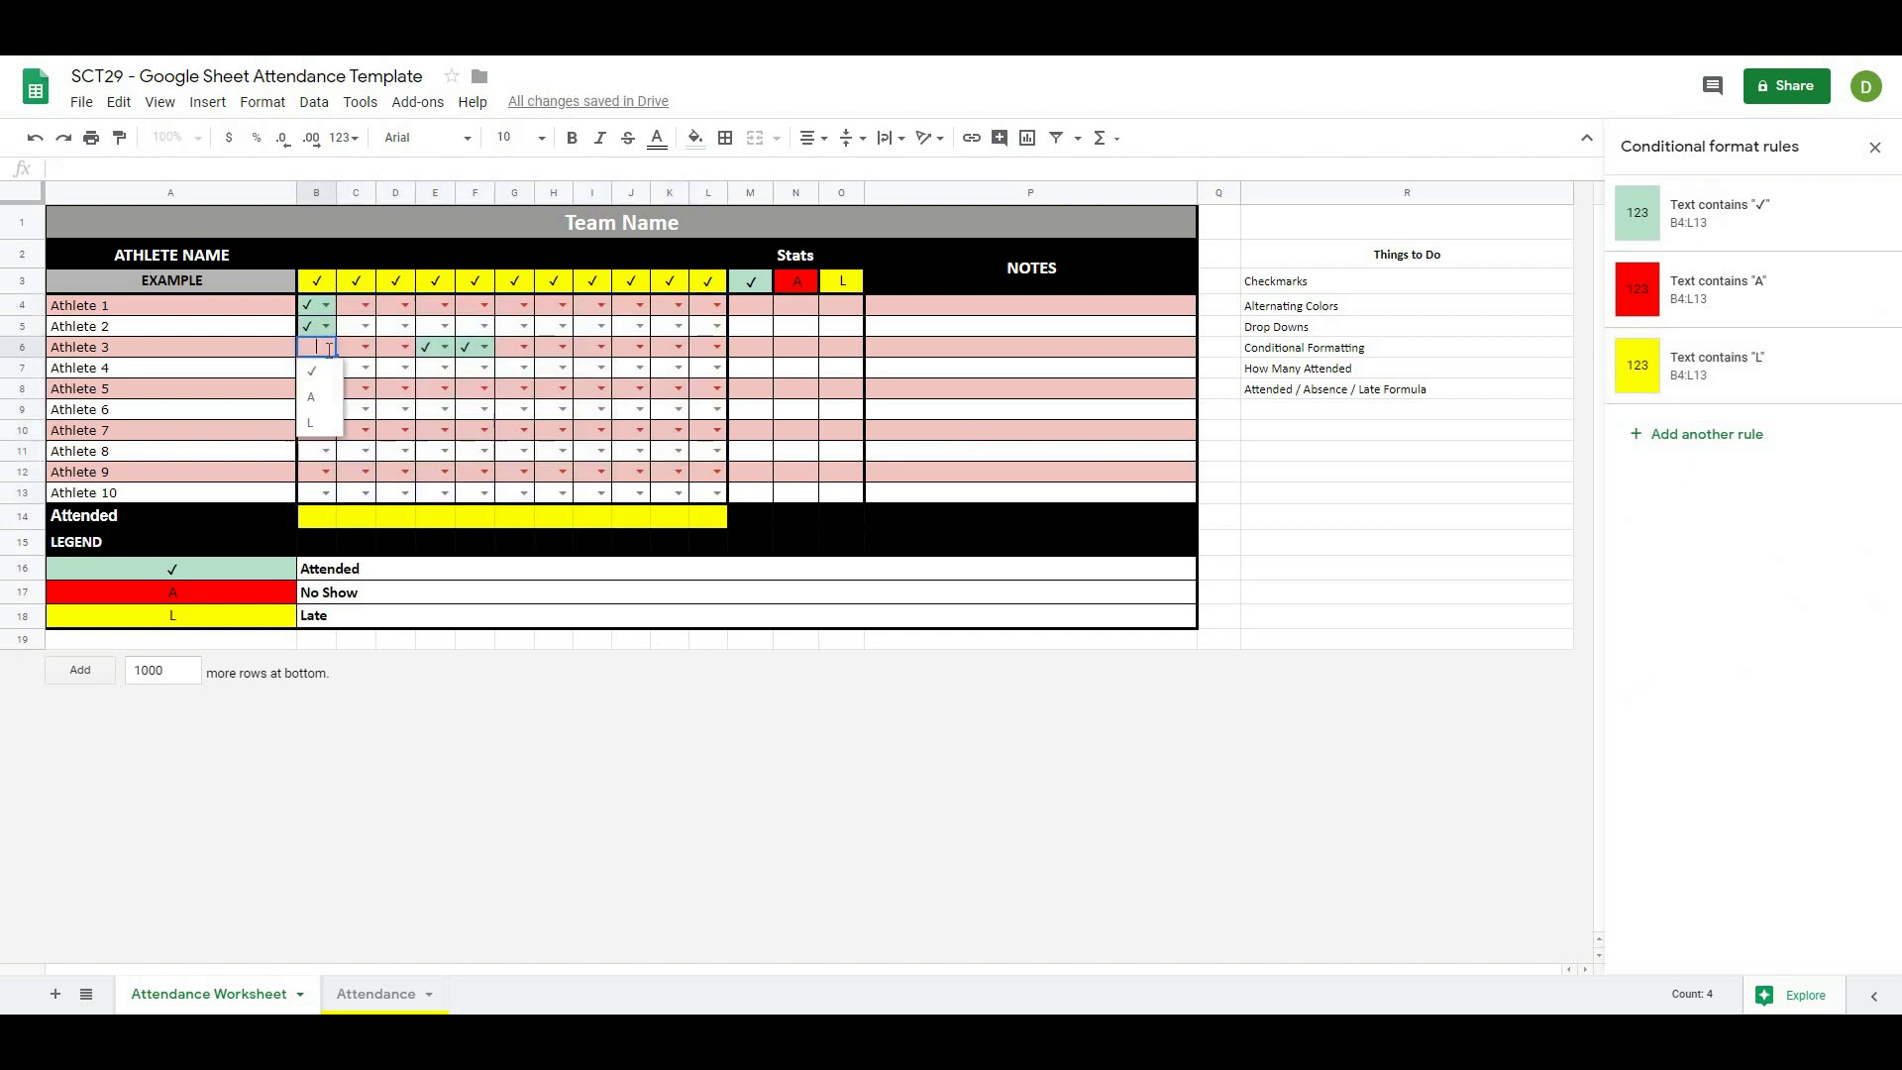
left_click(333, 392)
left_click(326, 367)
left_click(322, 436)
left_click(365, 368)
left_click(362, 412)
left_click(365, 347)
left_click(362, 415)
left_click(367, 381)
left_click(1015, 394)
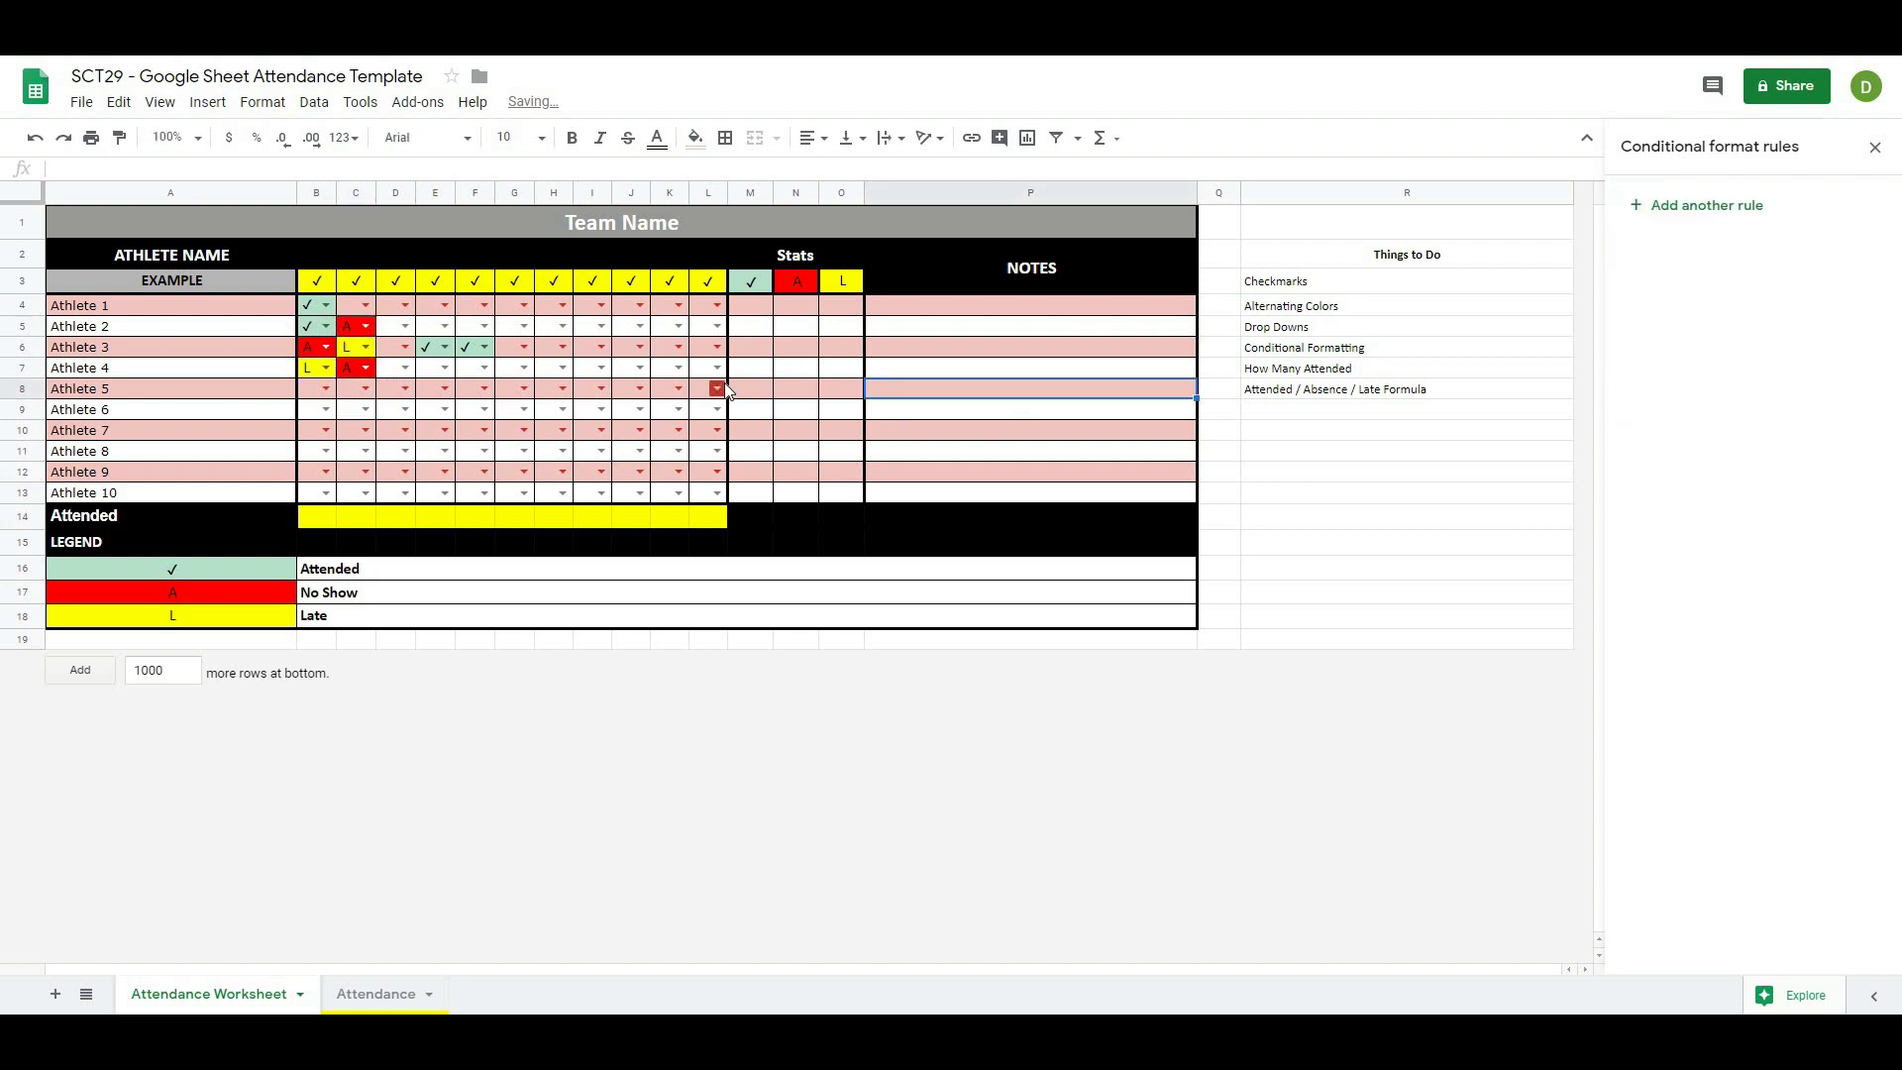
Review the Conditional Formatting, How Many Attended and formula items in the to-do list.
left_click(1285, 347)
left_click(1309, 409)
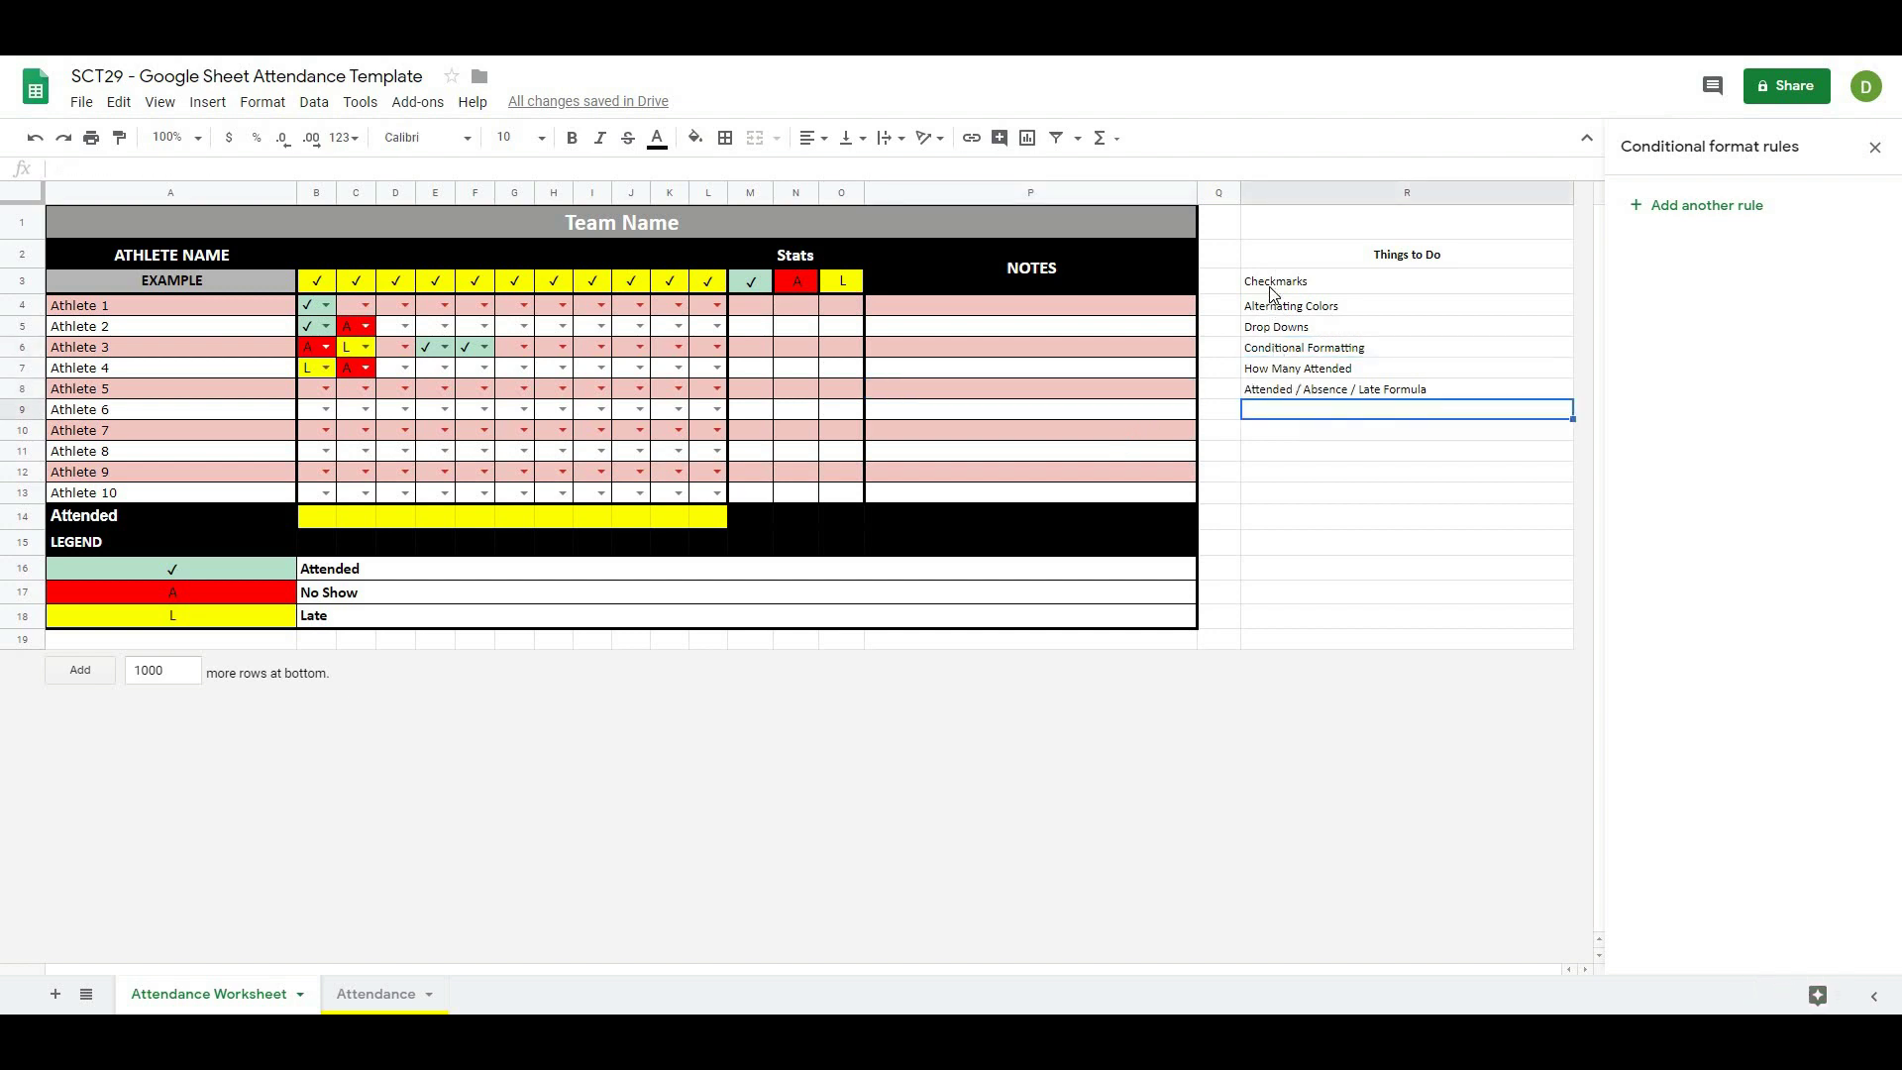
left_click(1276, 351)
left_click(1273, 449)
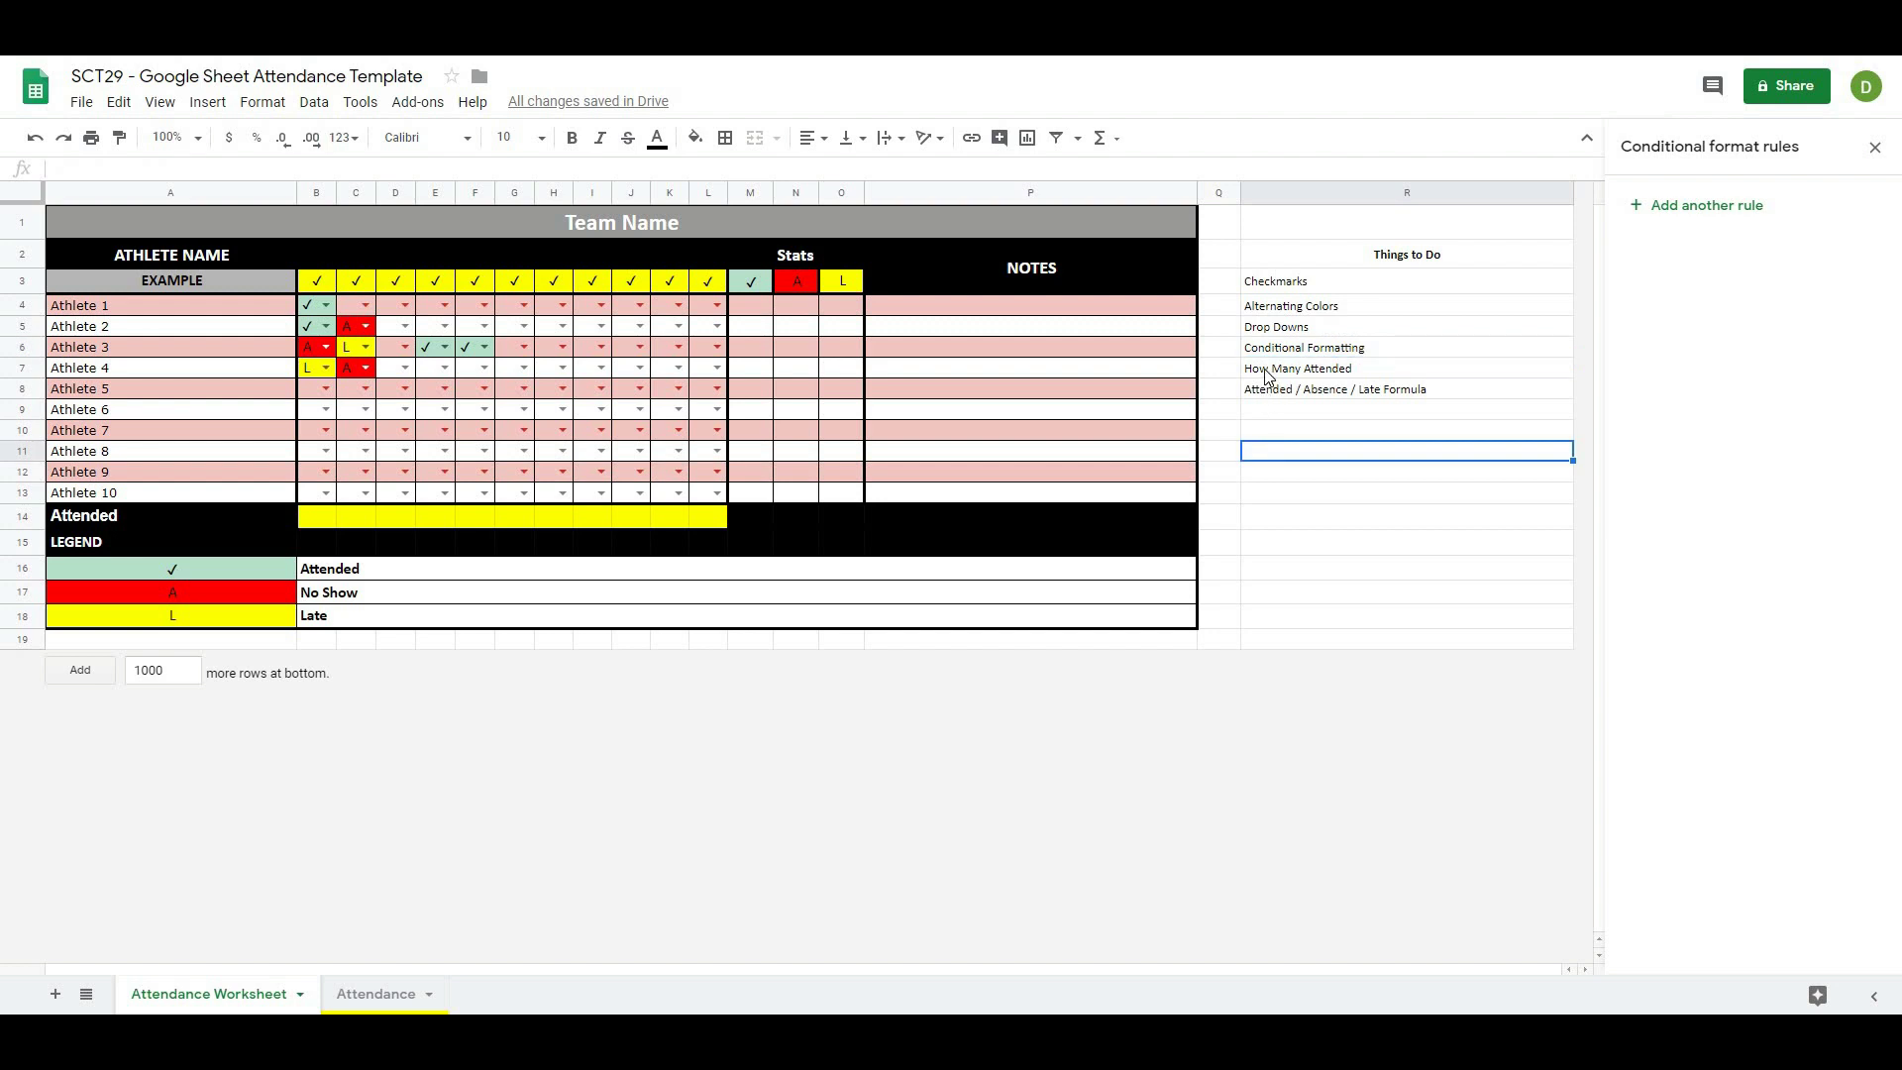
left_click(1287, 430)
left_click(1284, 368)
left_click(1280, 390)
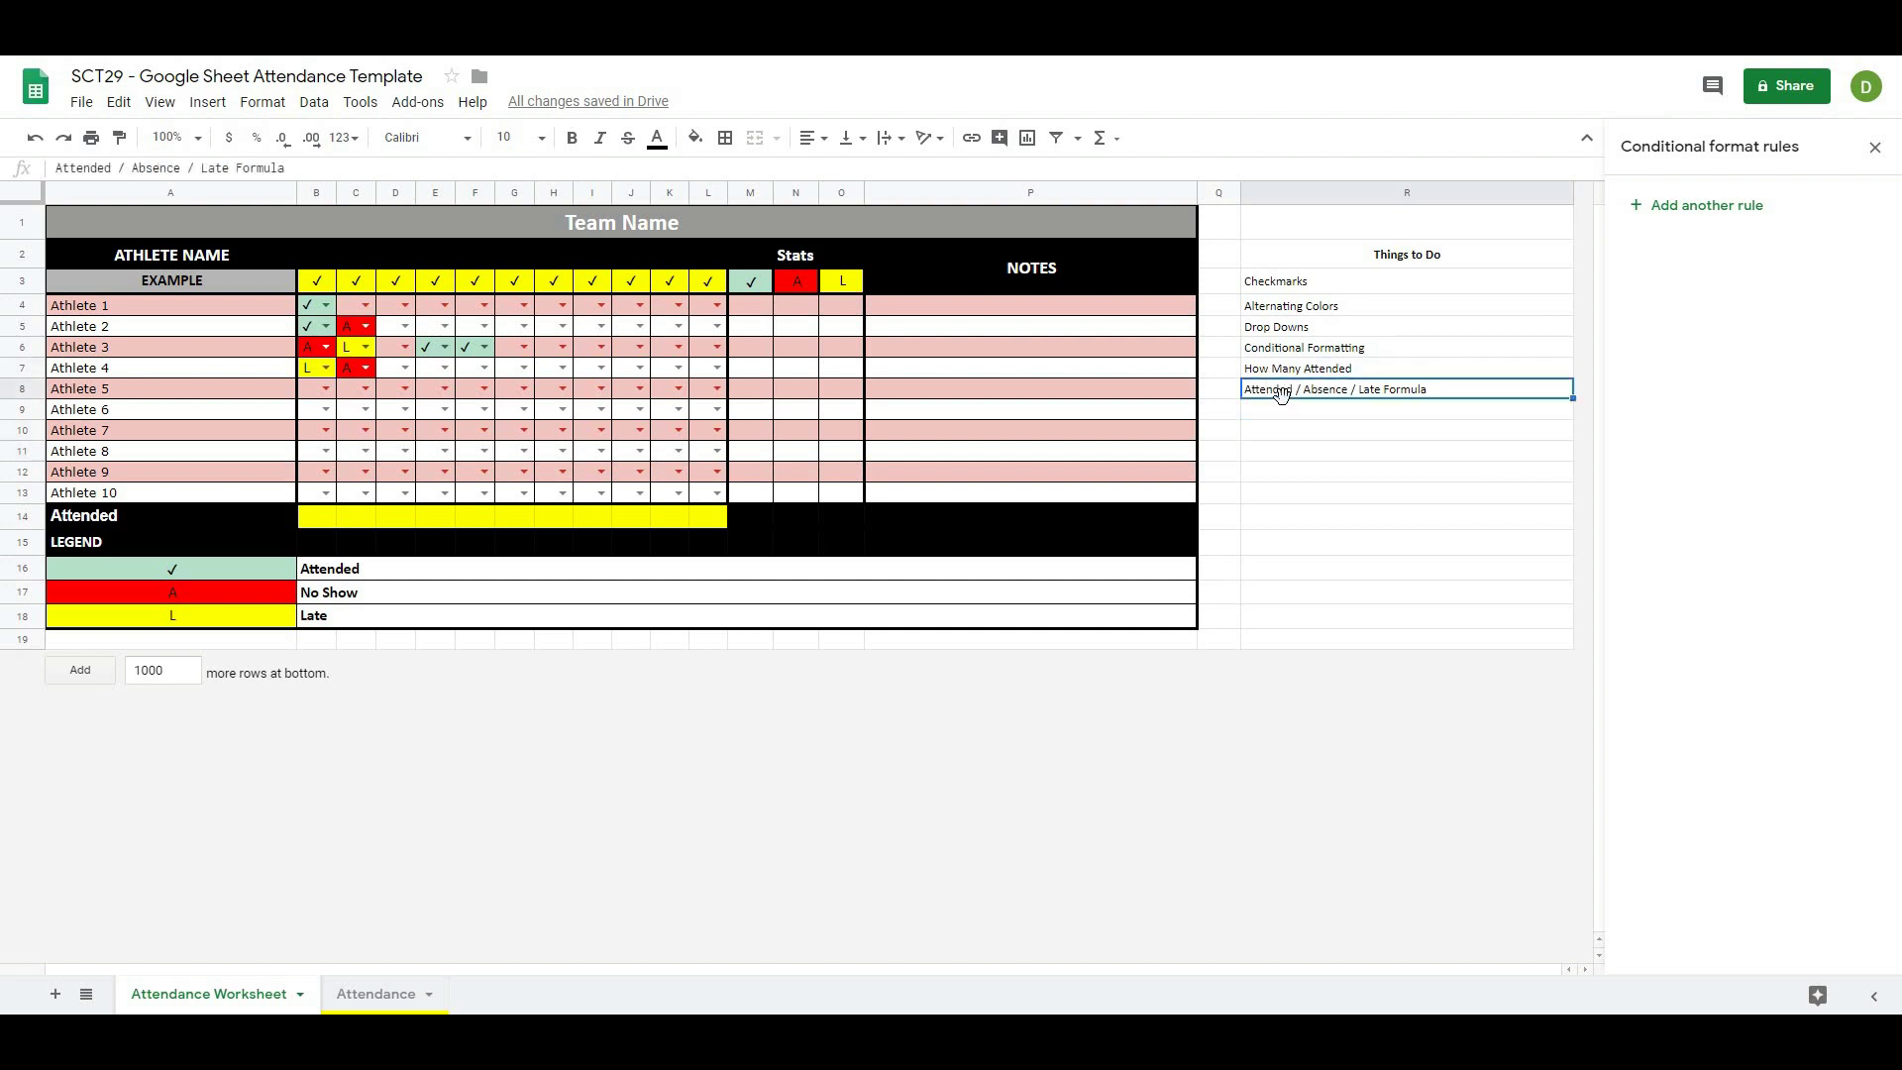
Inspect Athlete 1's stats cells M4–O4 and select the Attended total cell B14.
left_click(763, 307)
left_click(799, 308)
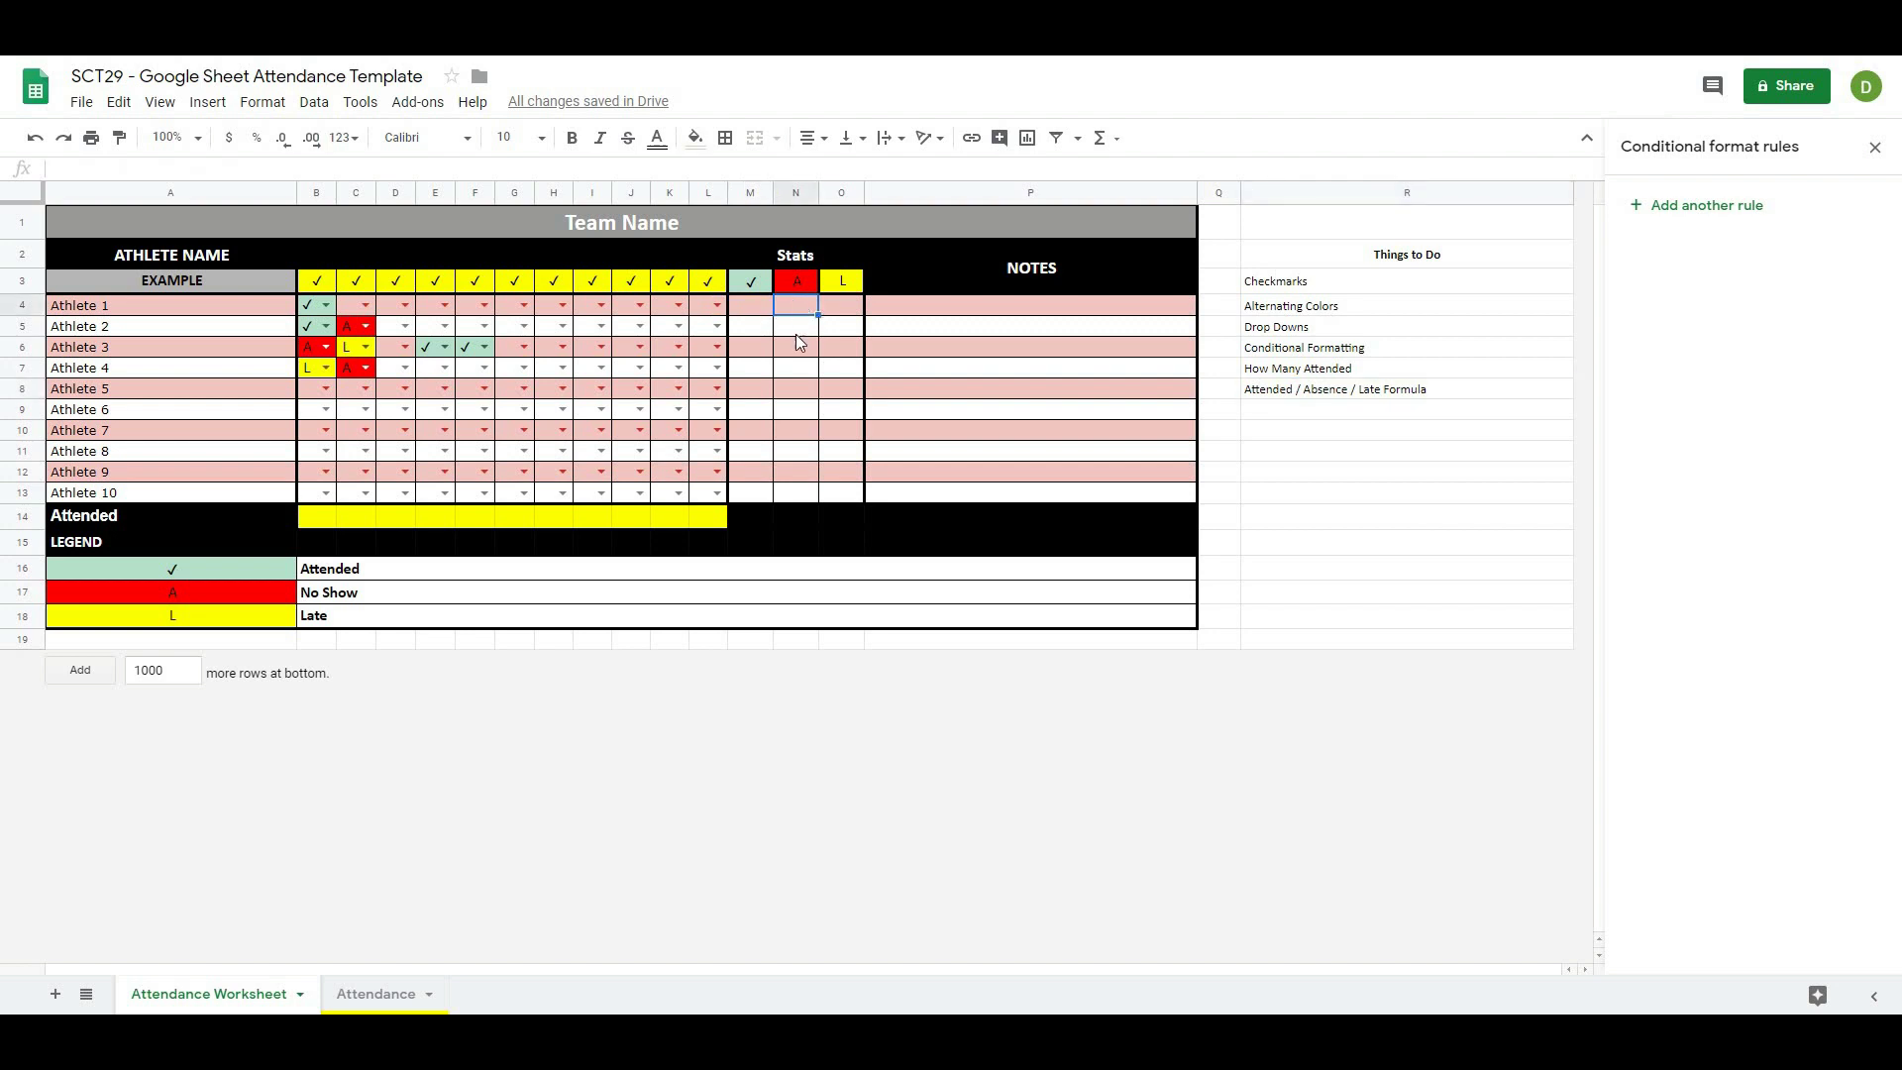
left_click(842, 309)
left_click(1397, 479)
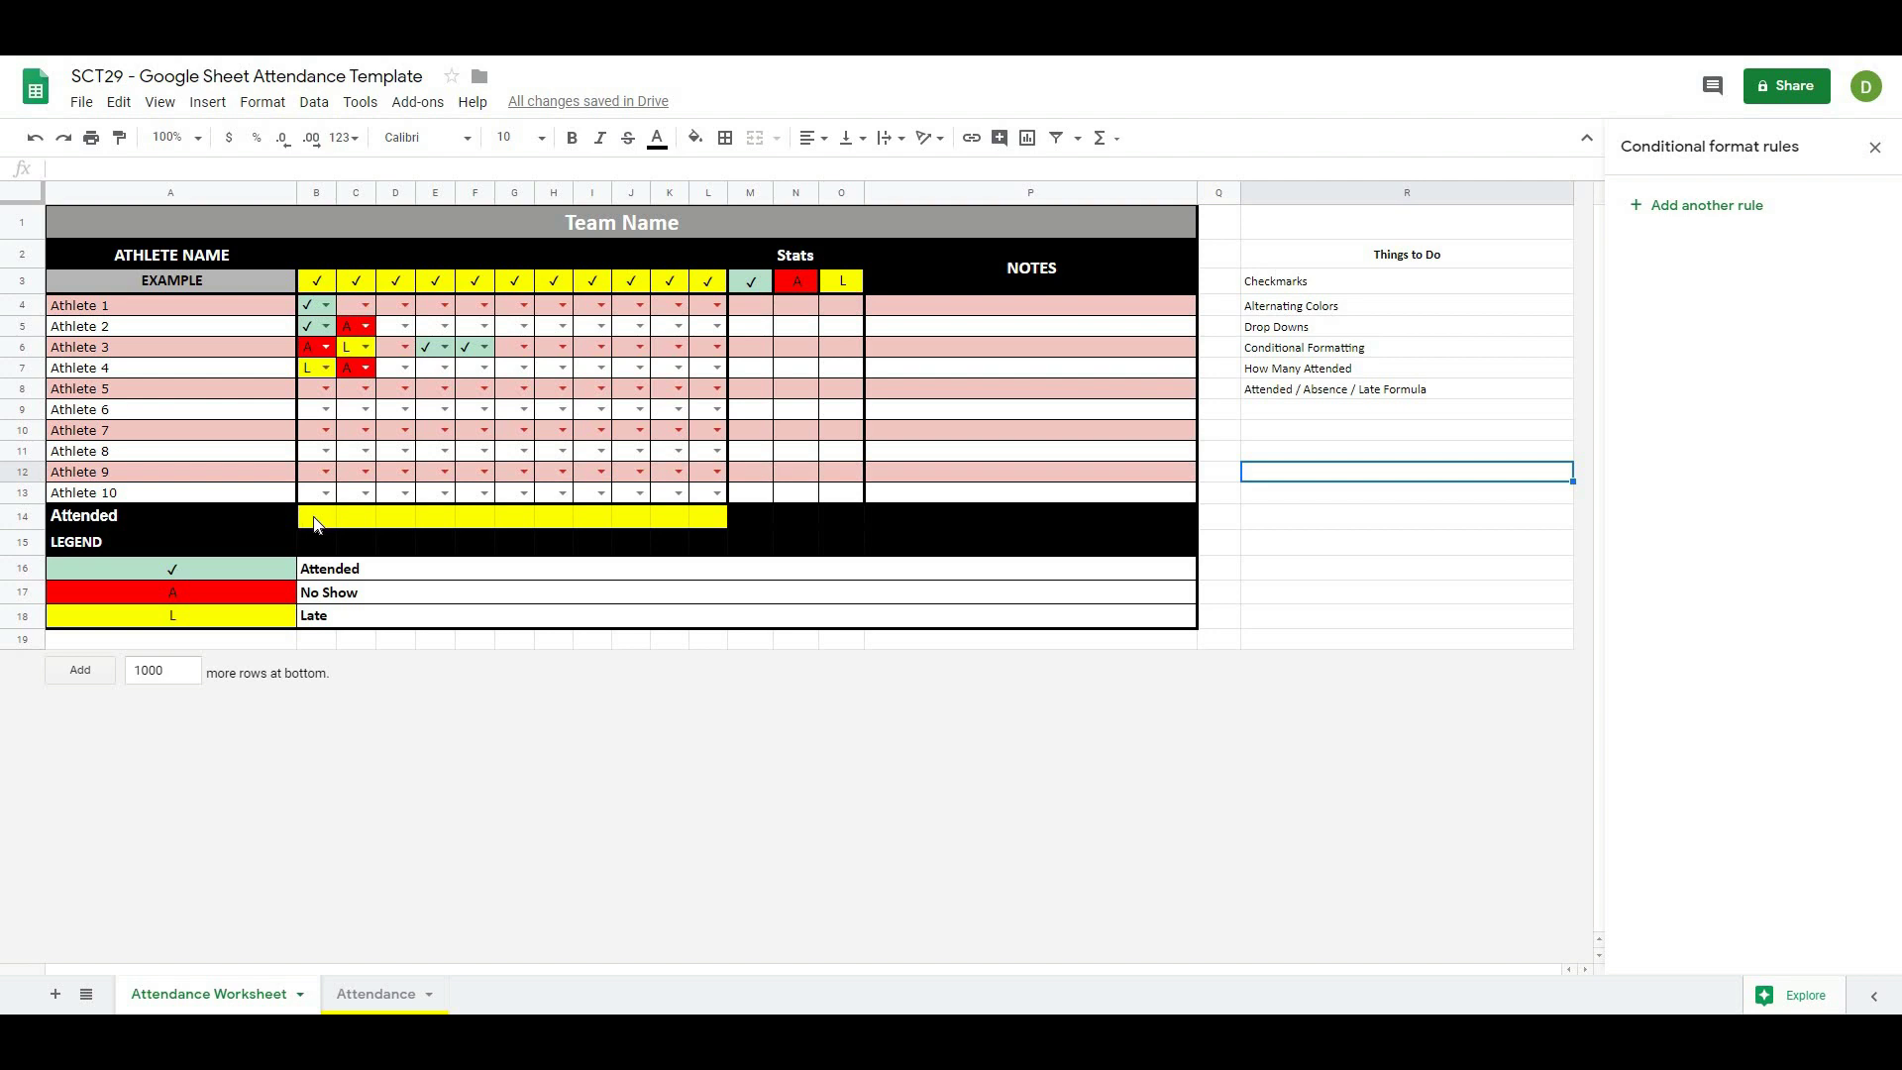
left_click(316, 524)
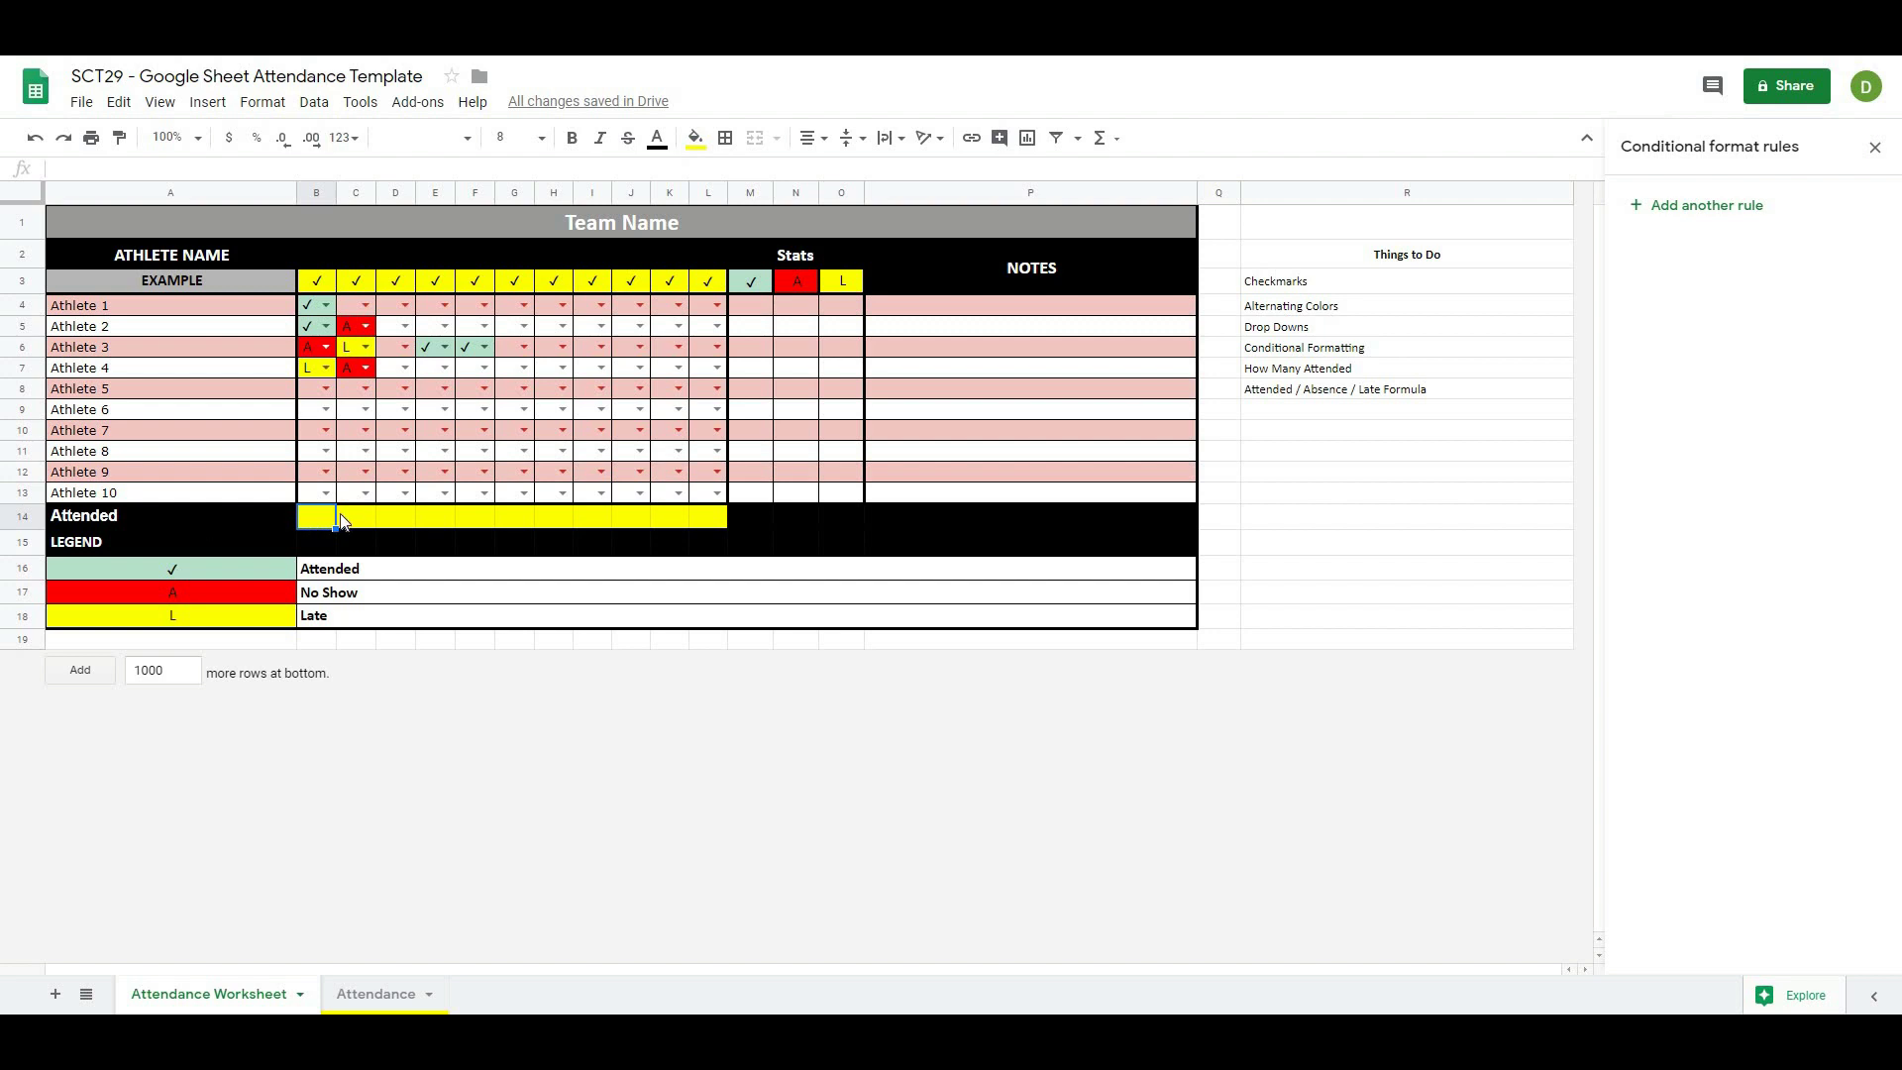
Enter =countif(B4:B13,"✓") in B14 to count the present marks.
type("=")
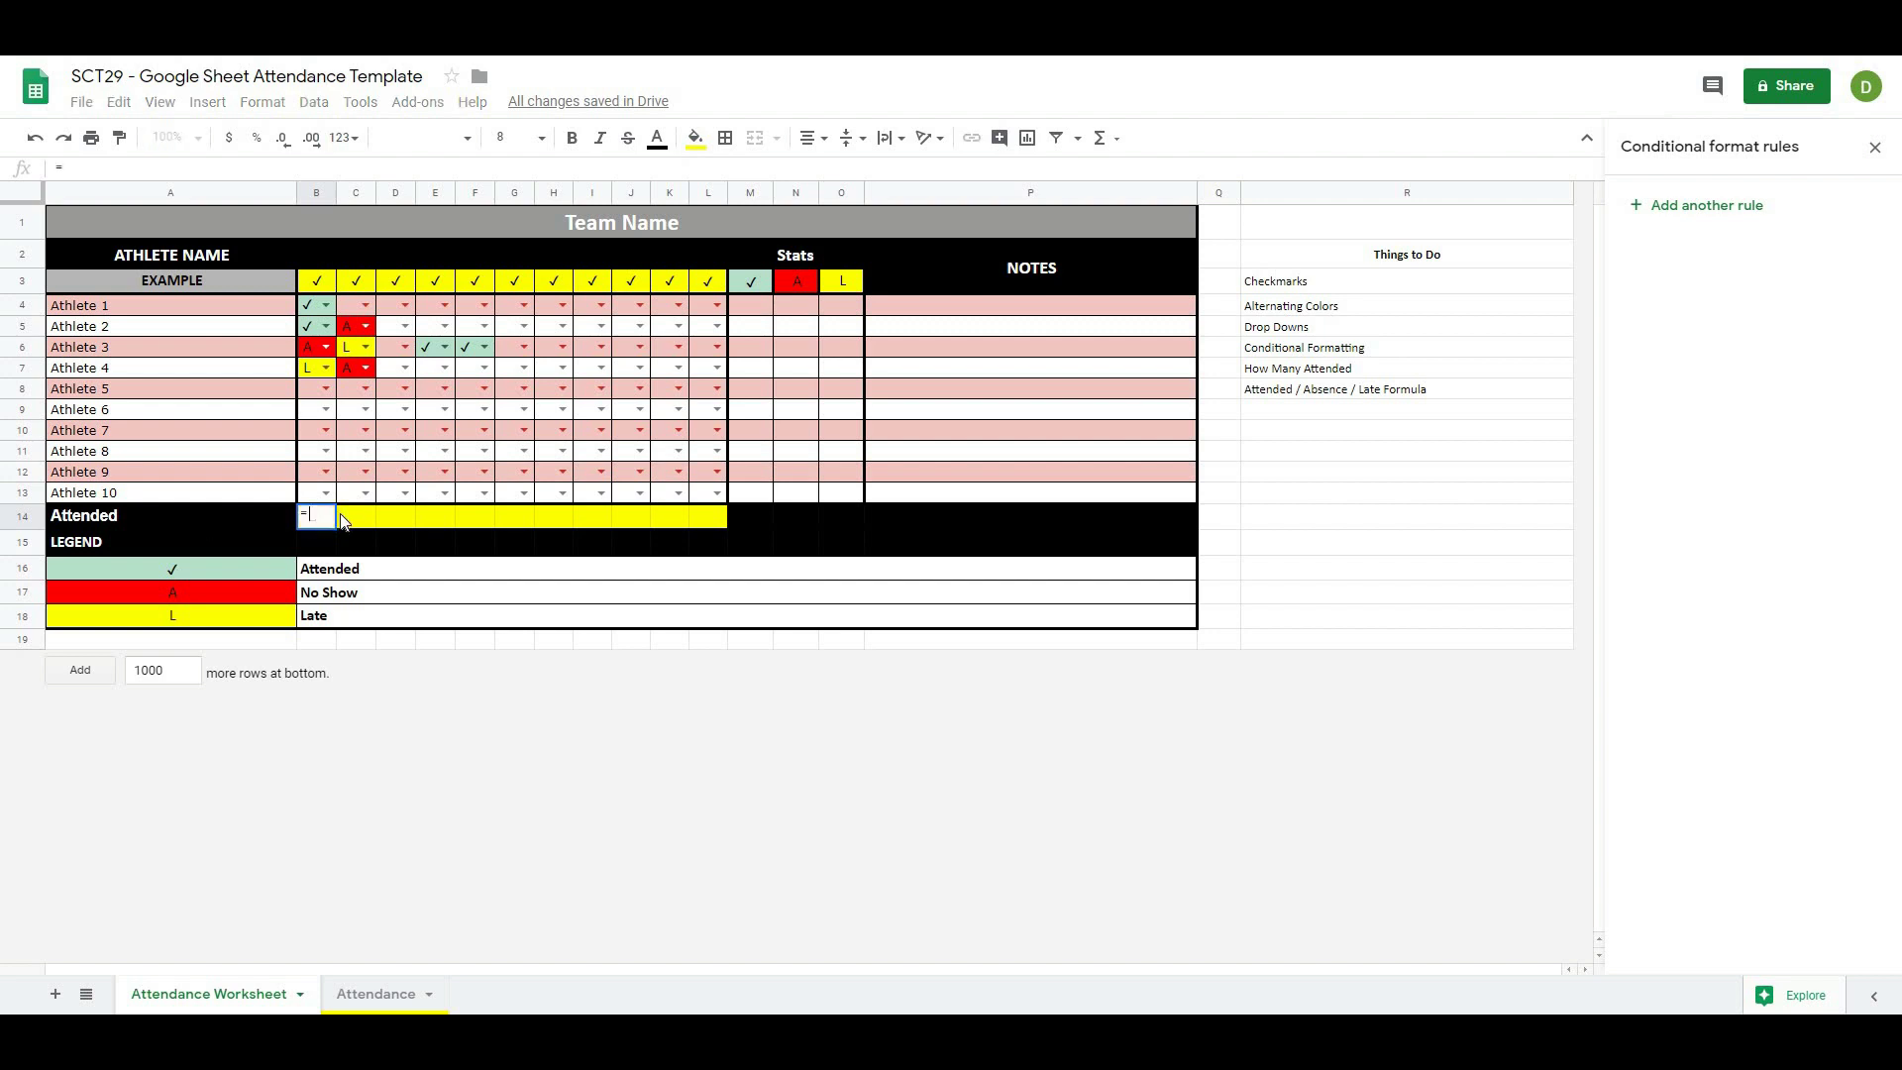
type("count")
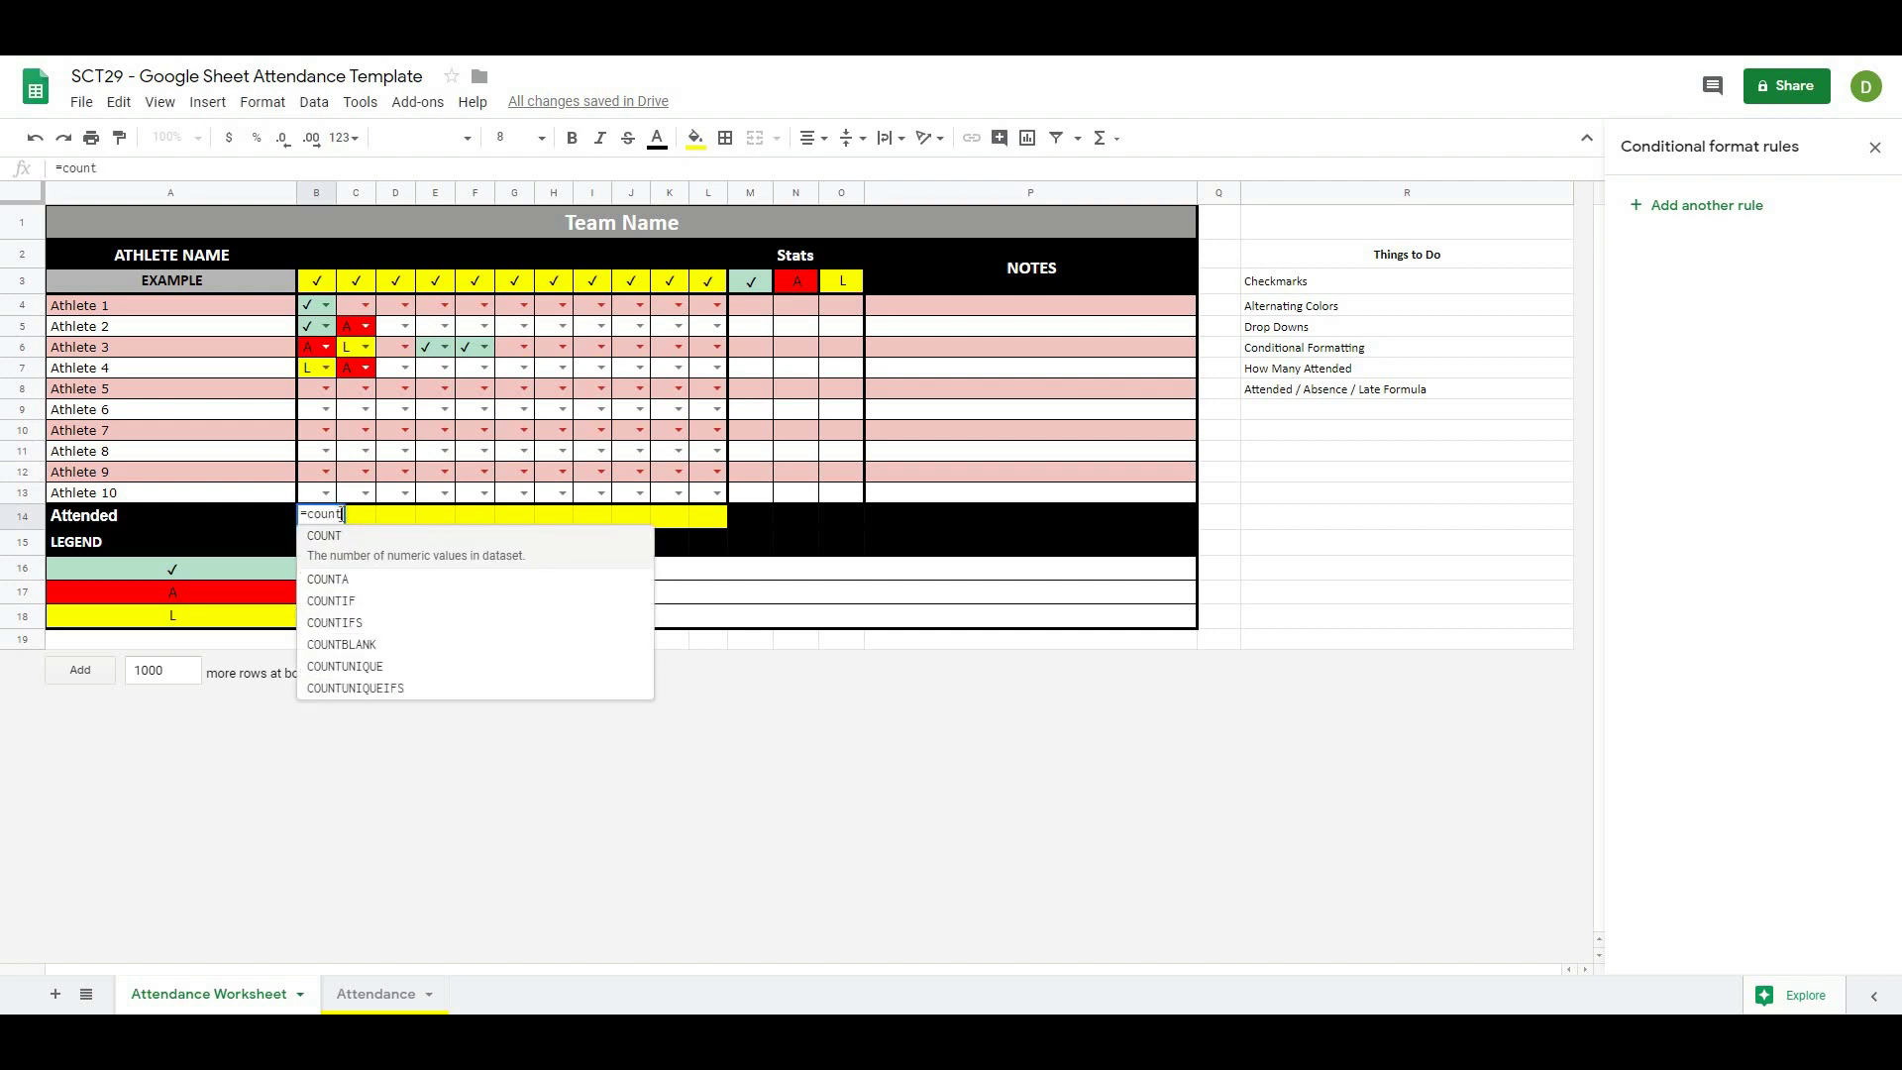
type("if(")
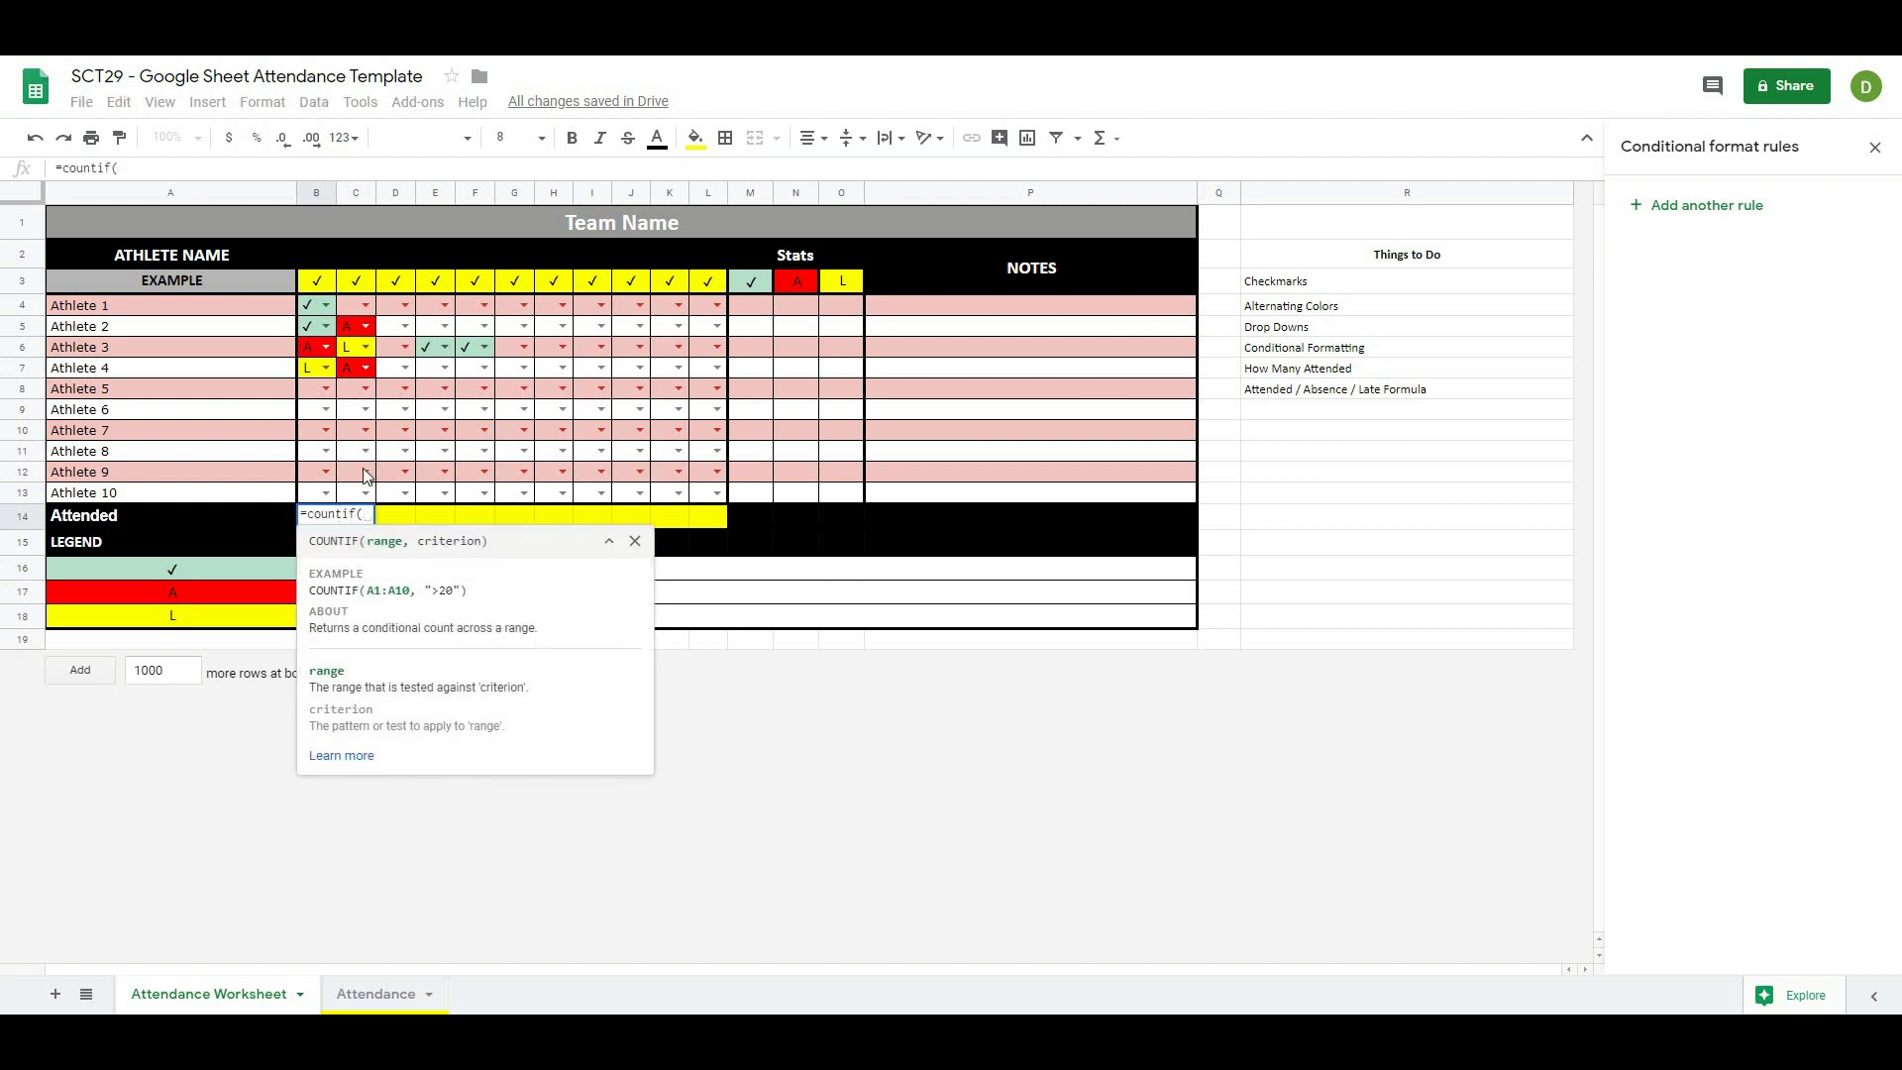
left_click_drag(313, 301, 322, 490)
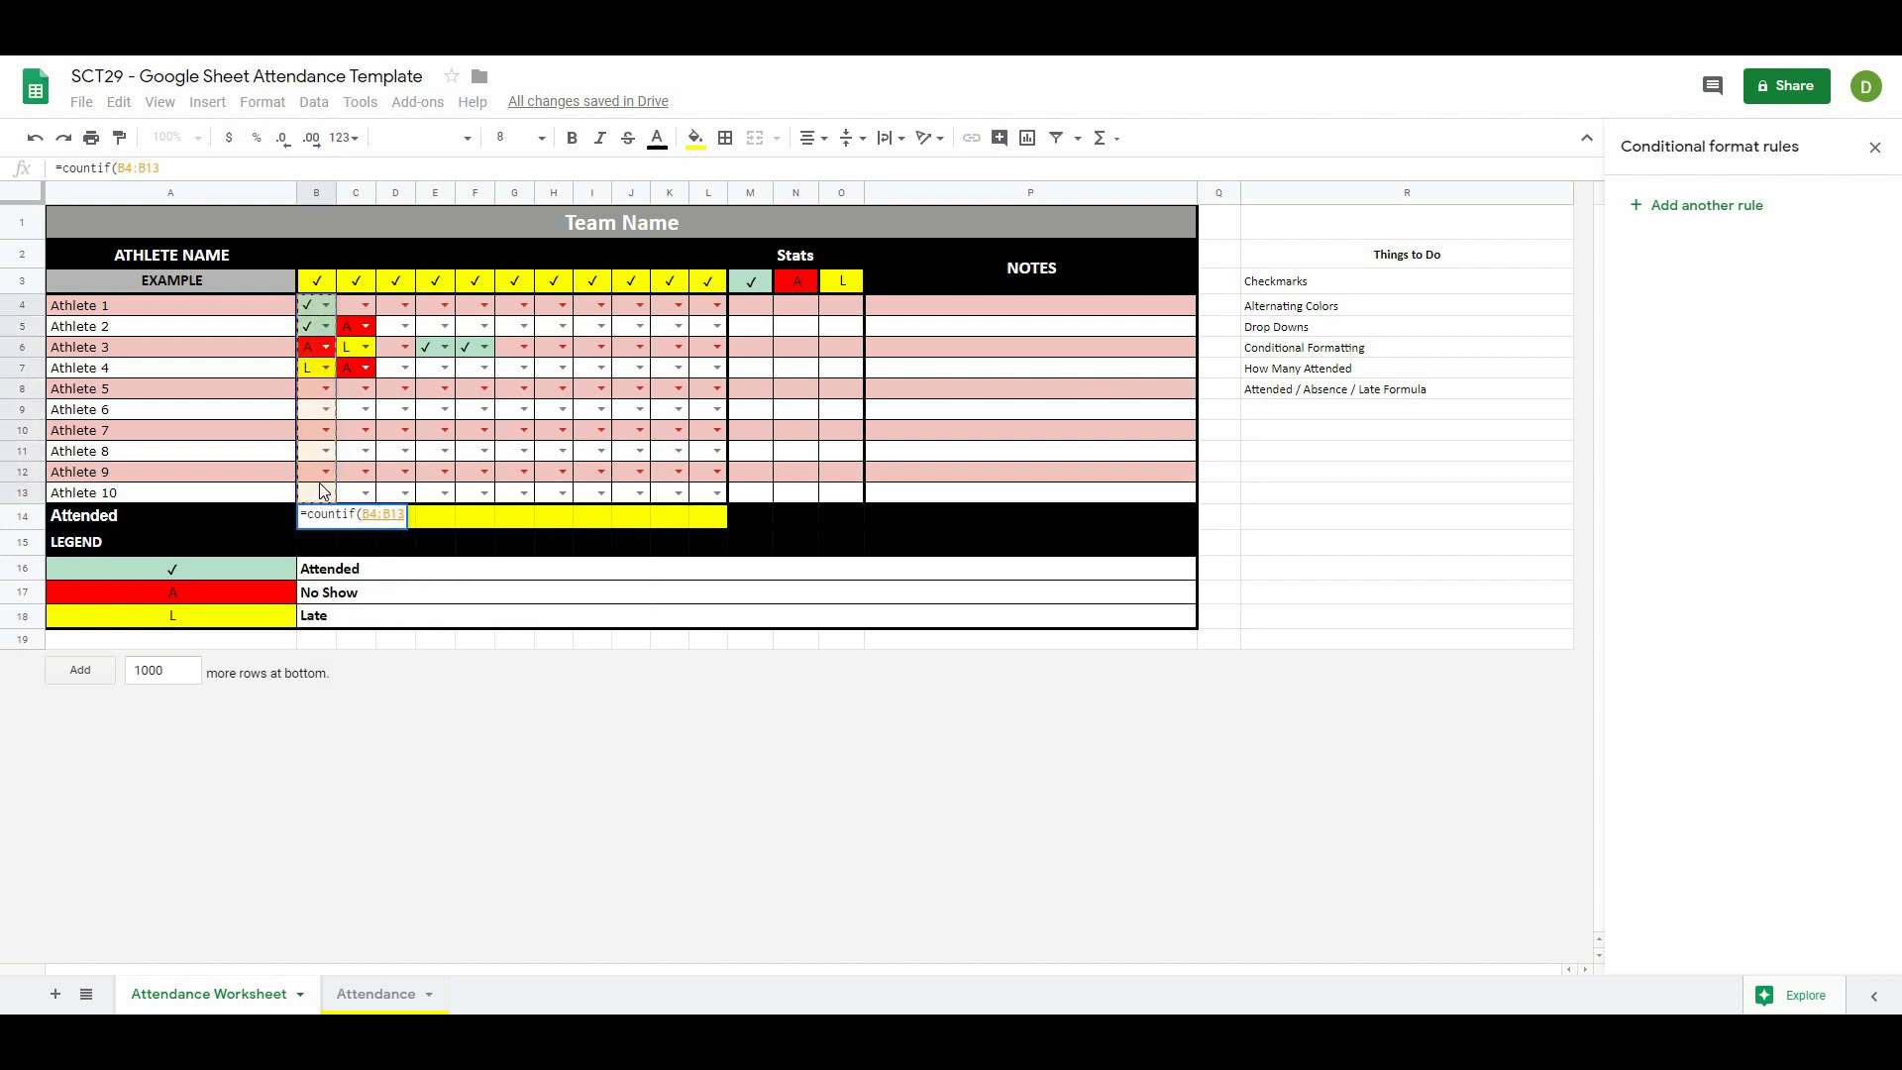
left_click_drag(320, 489, 321, 488)
type(",")
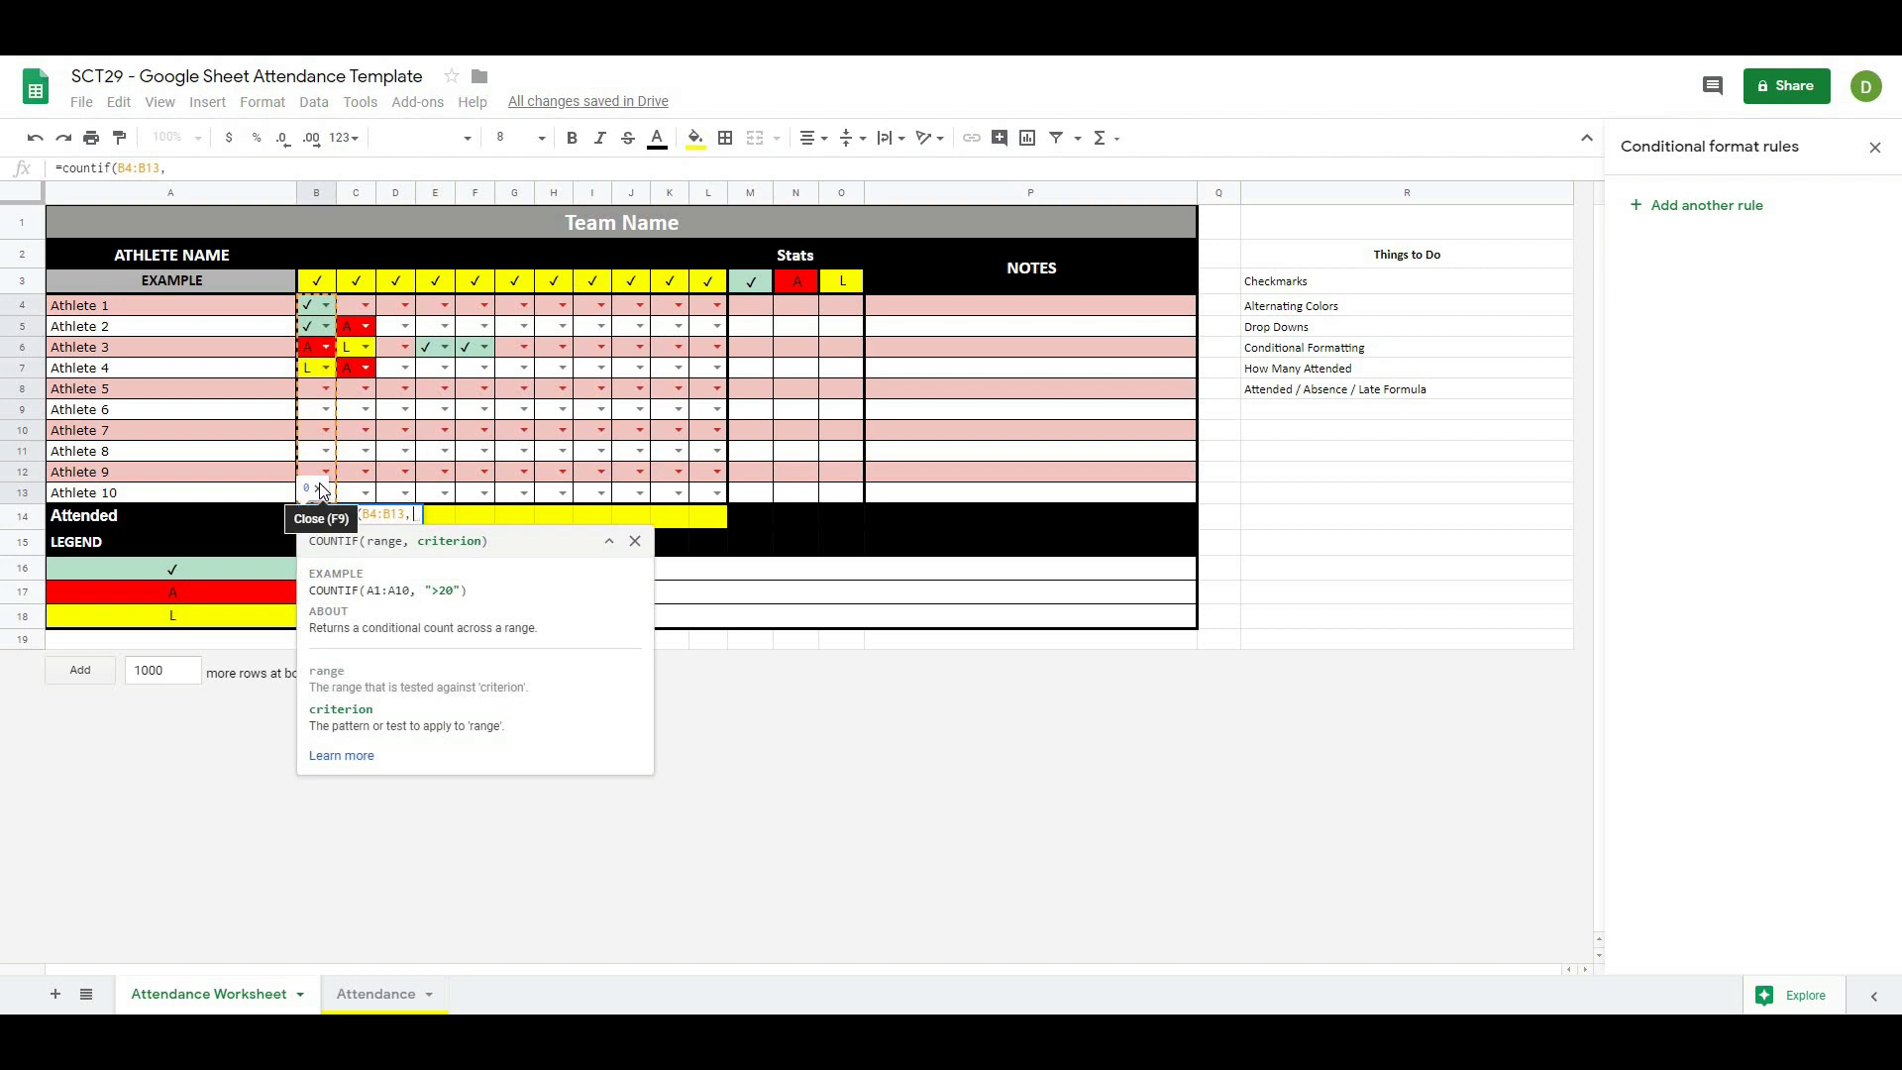
type("\"")
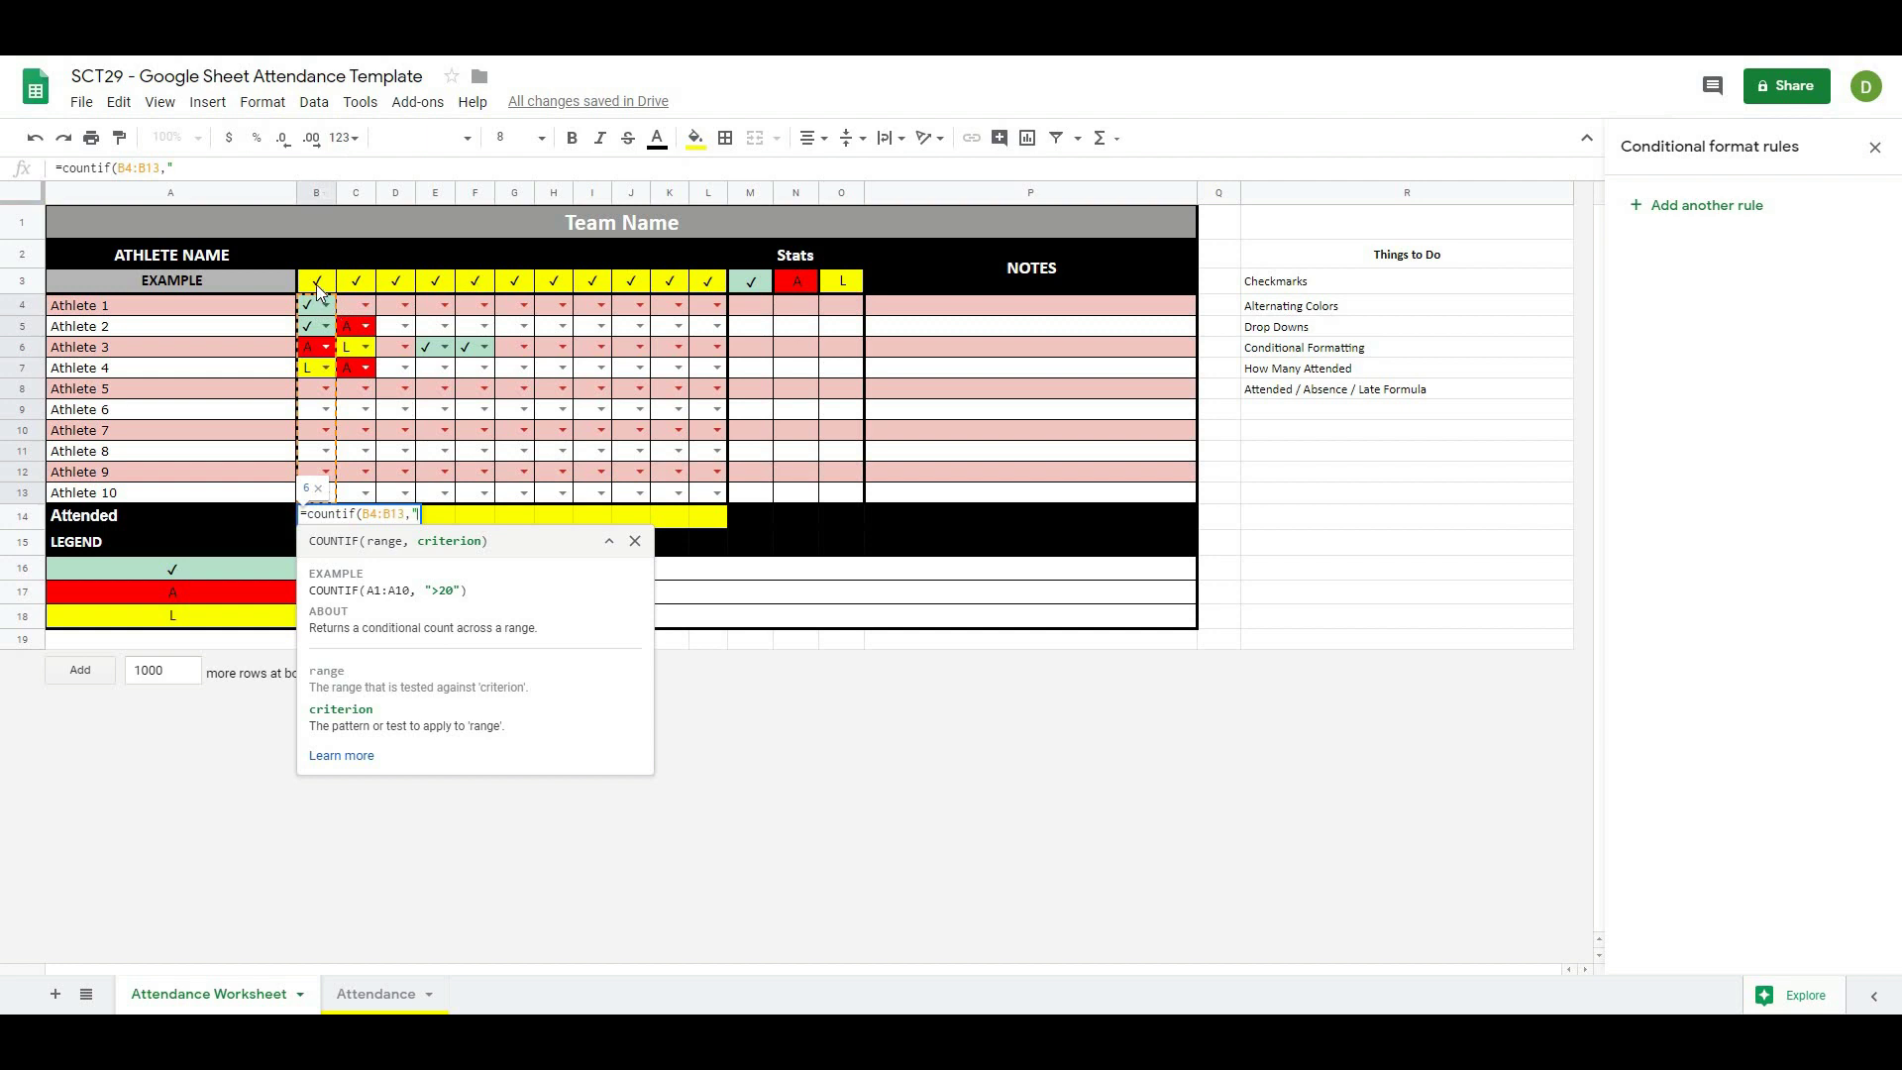
type("✓")
type("\"")
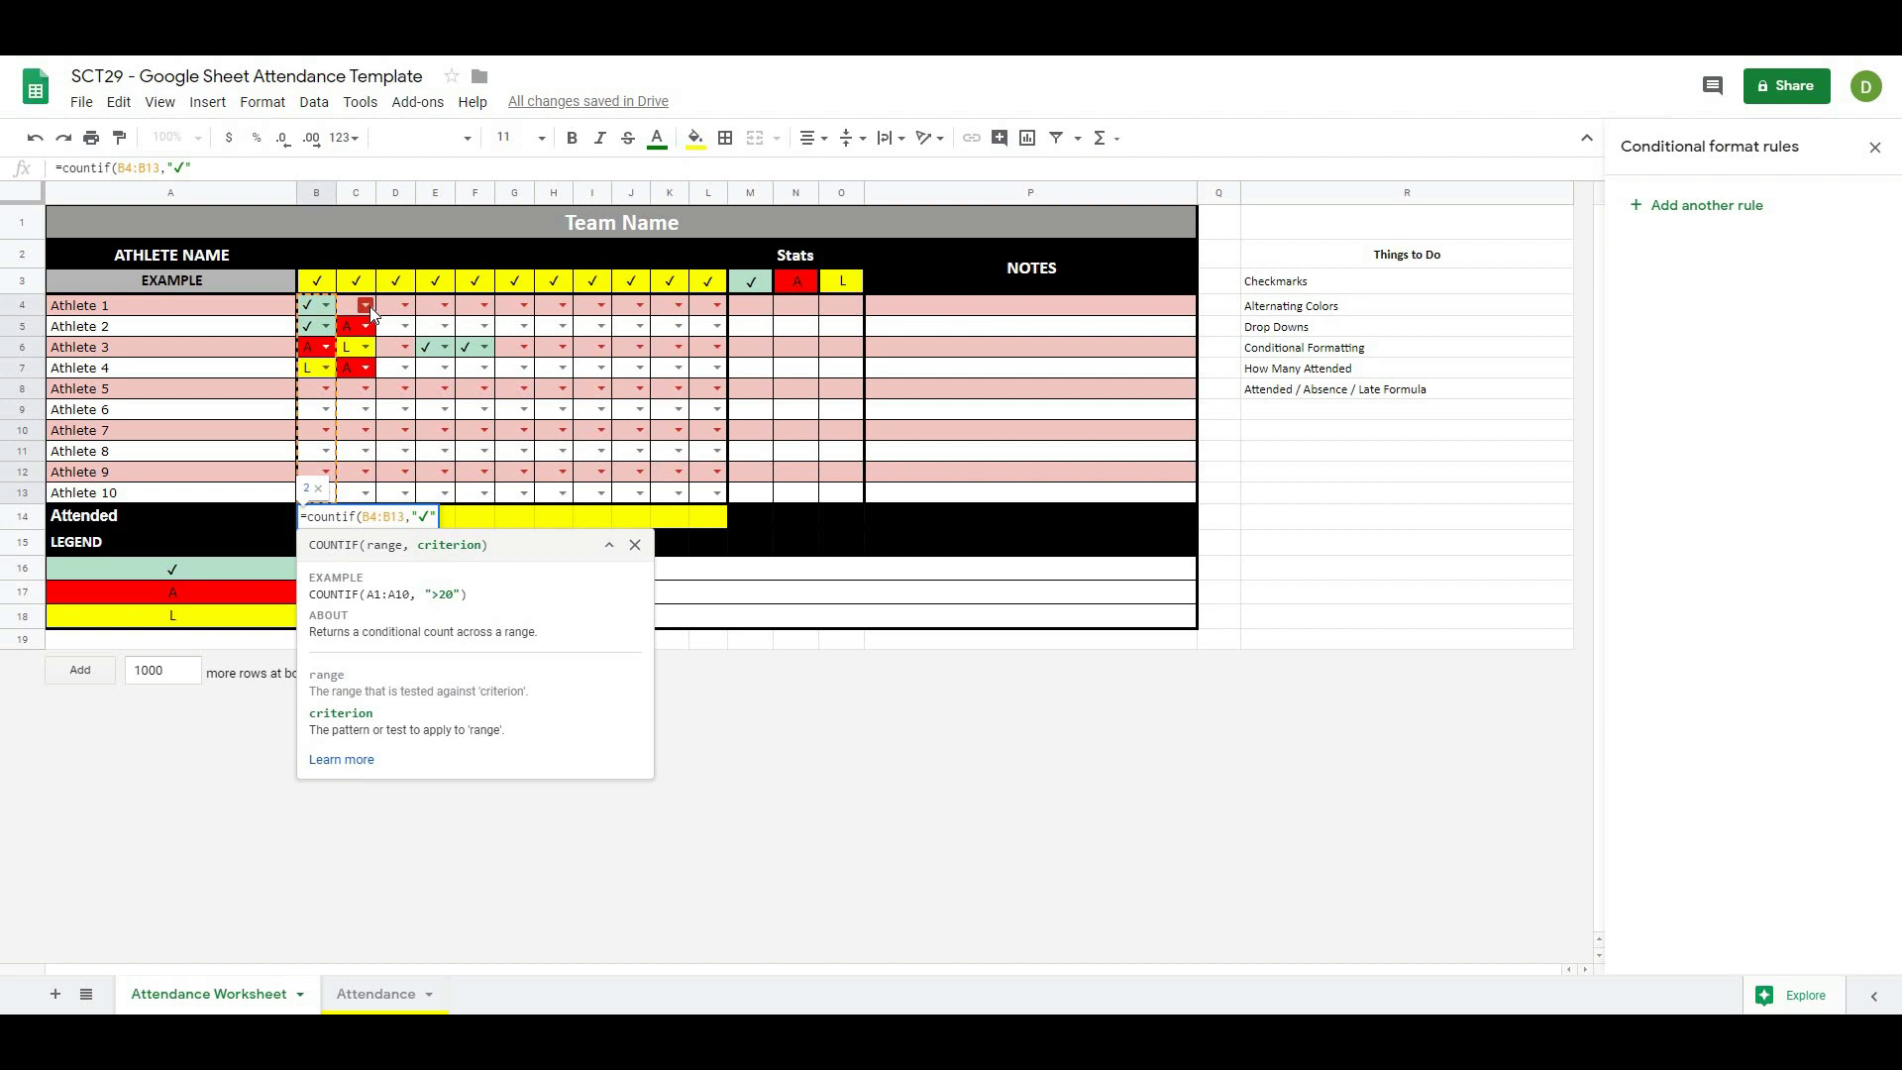
type(")")
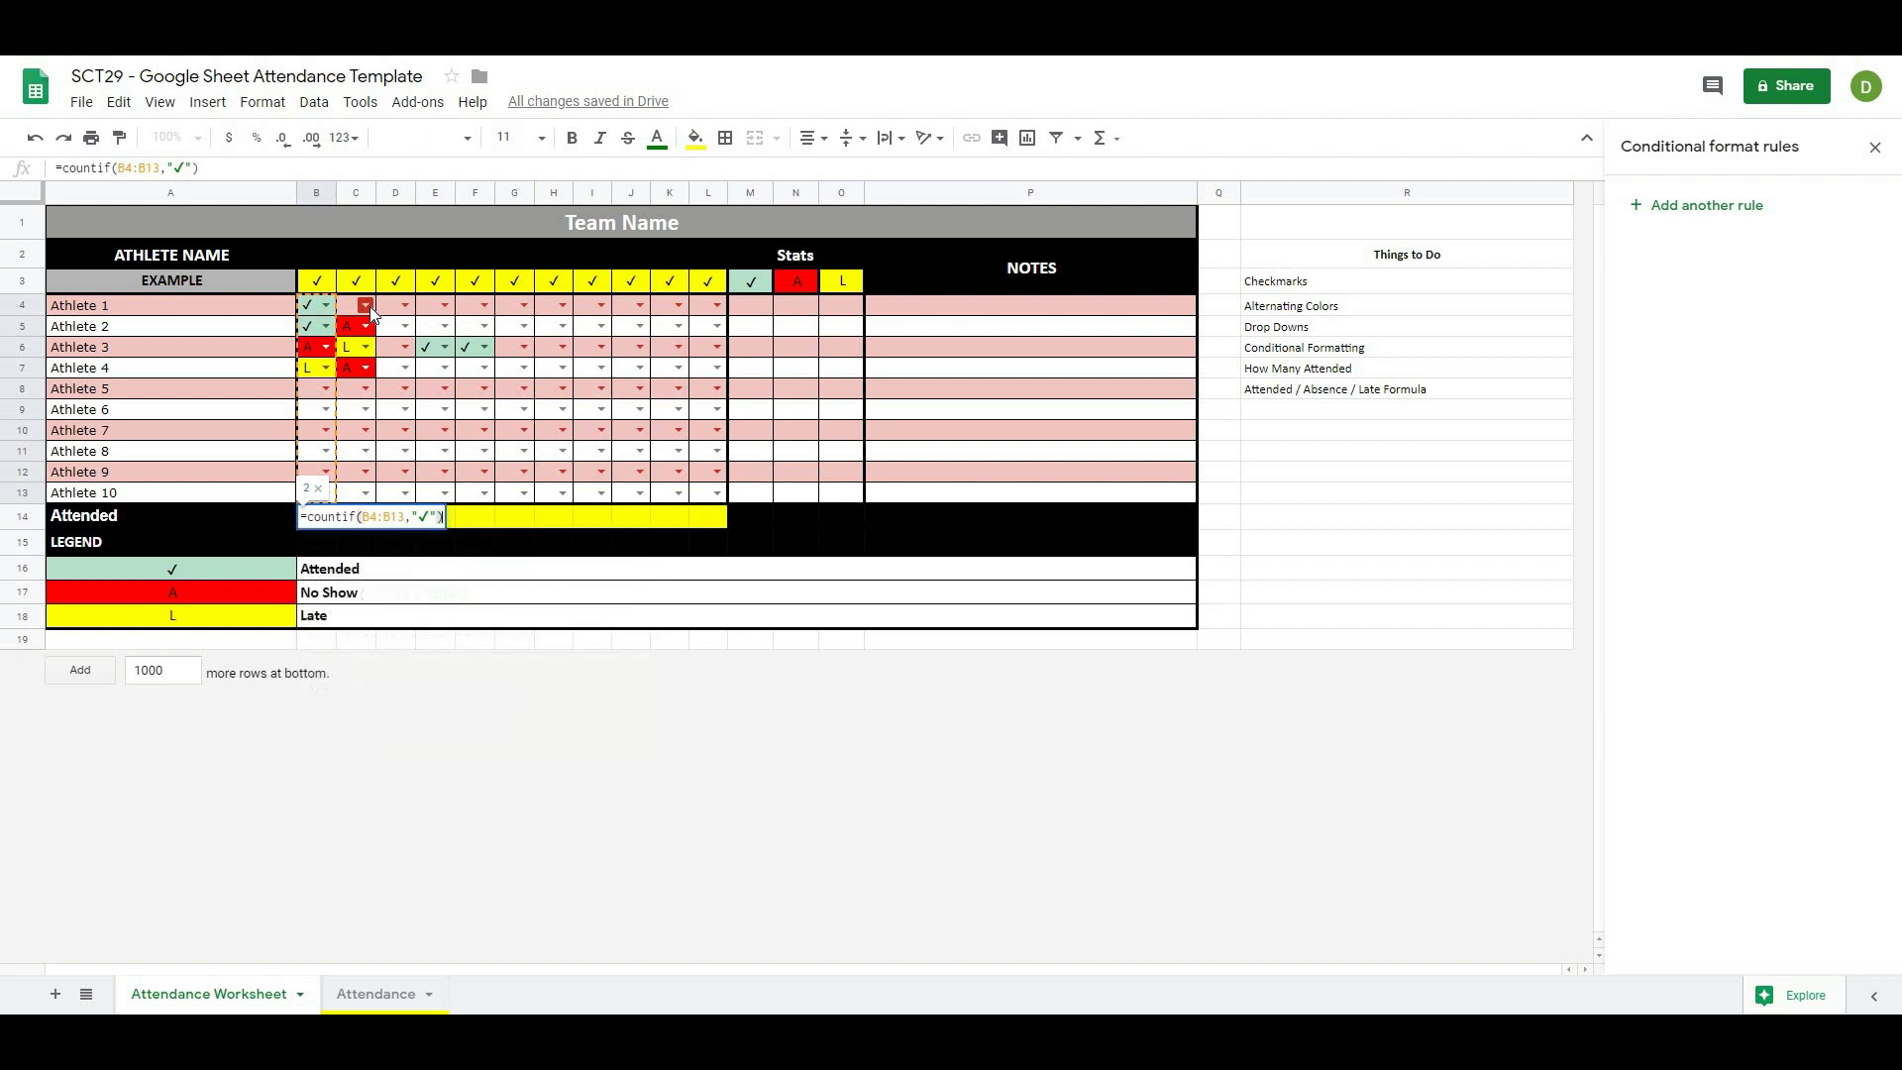
key("Return")
left_click(325, 522)
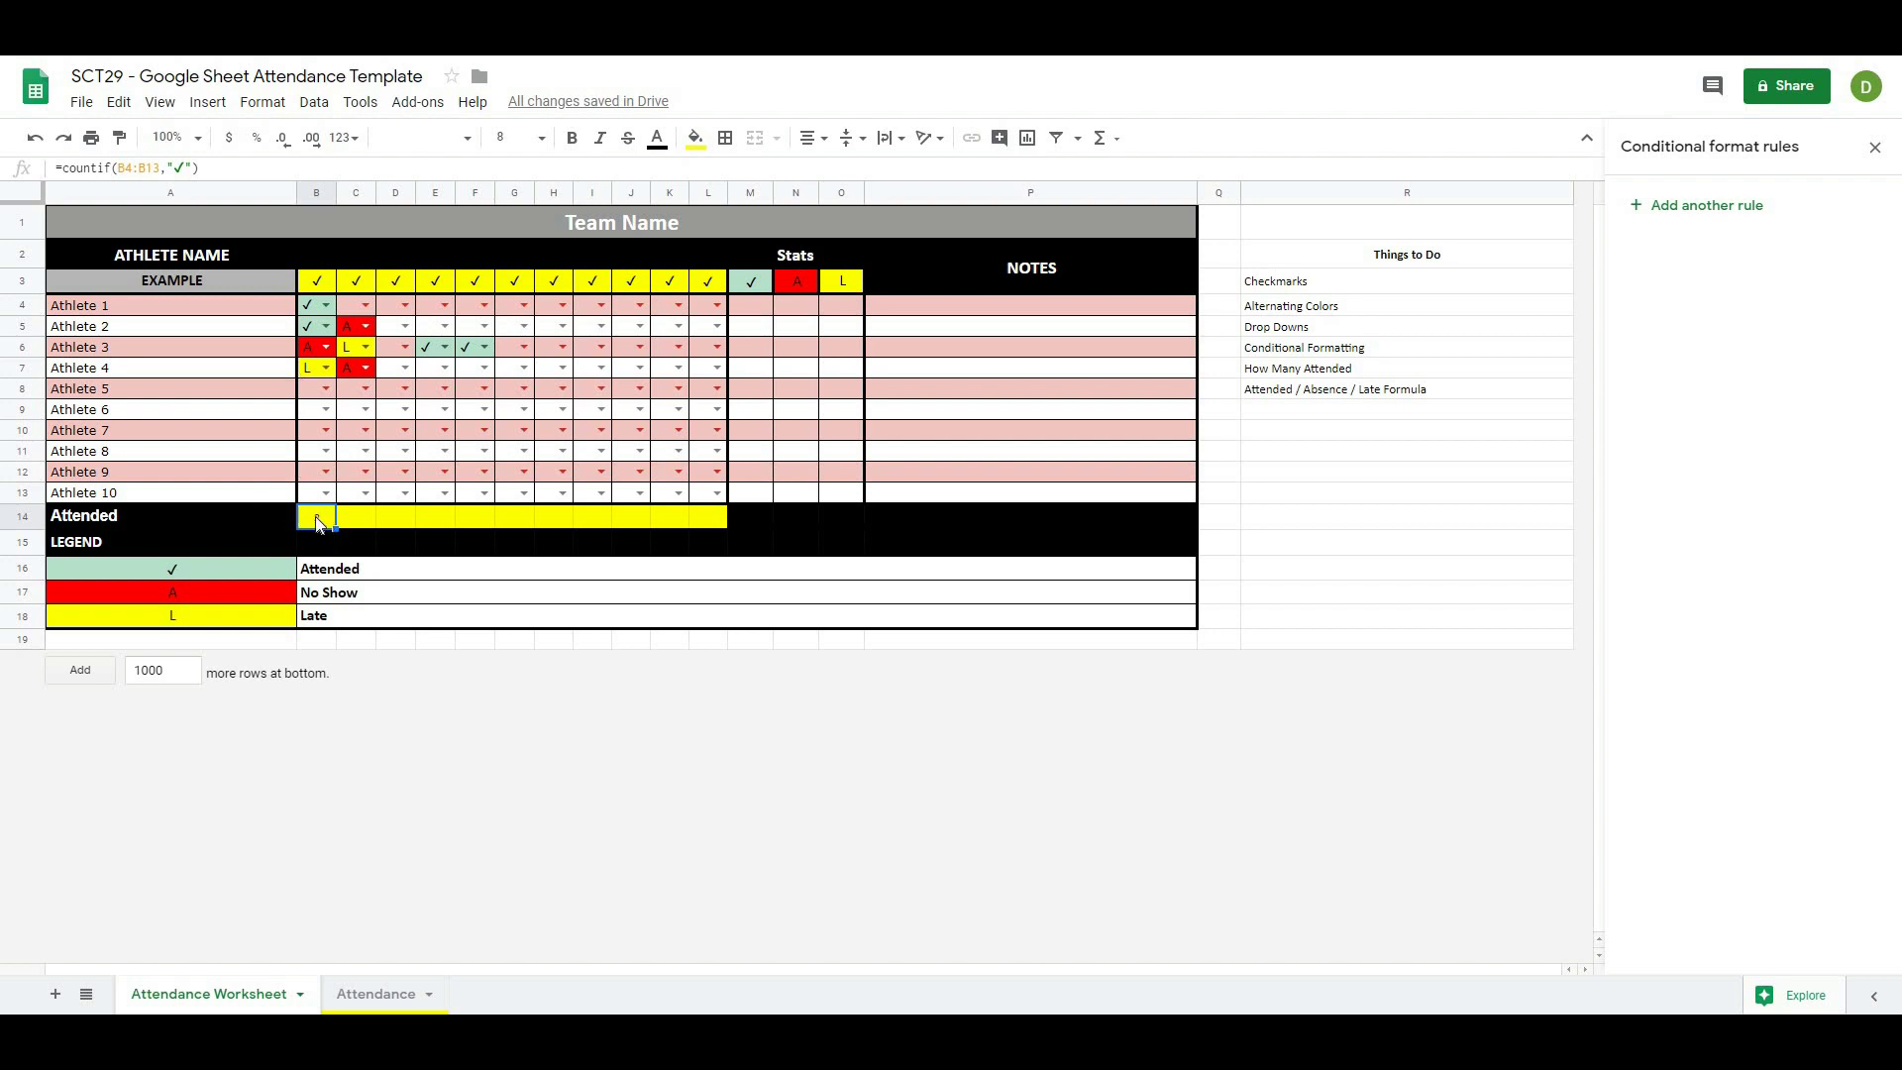
Add + countif(B4:B13, "L") to B14's formula so late marks count too, giving 3.
left_click(219, 170)
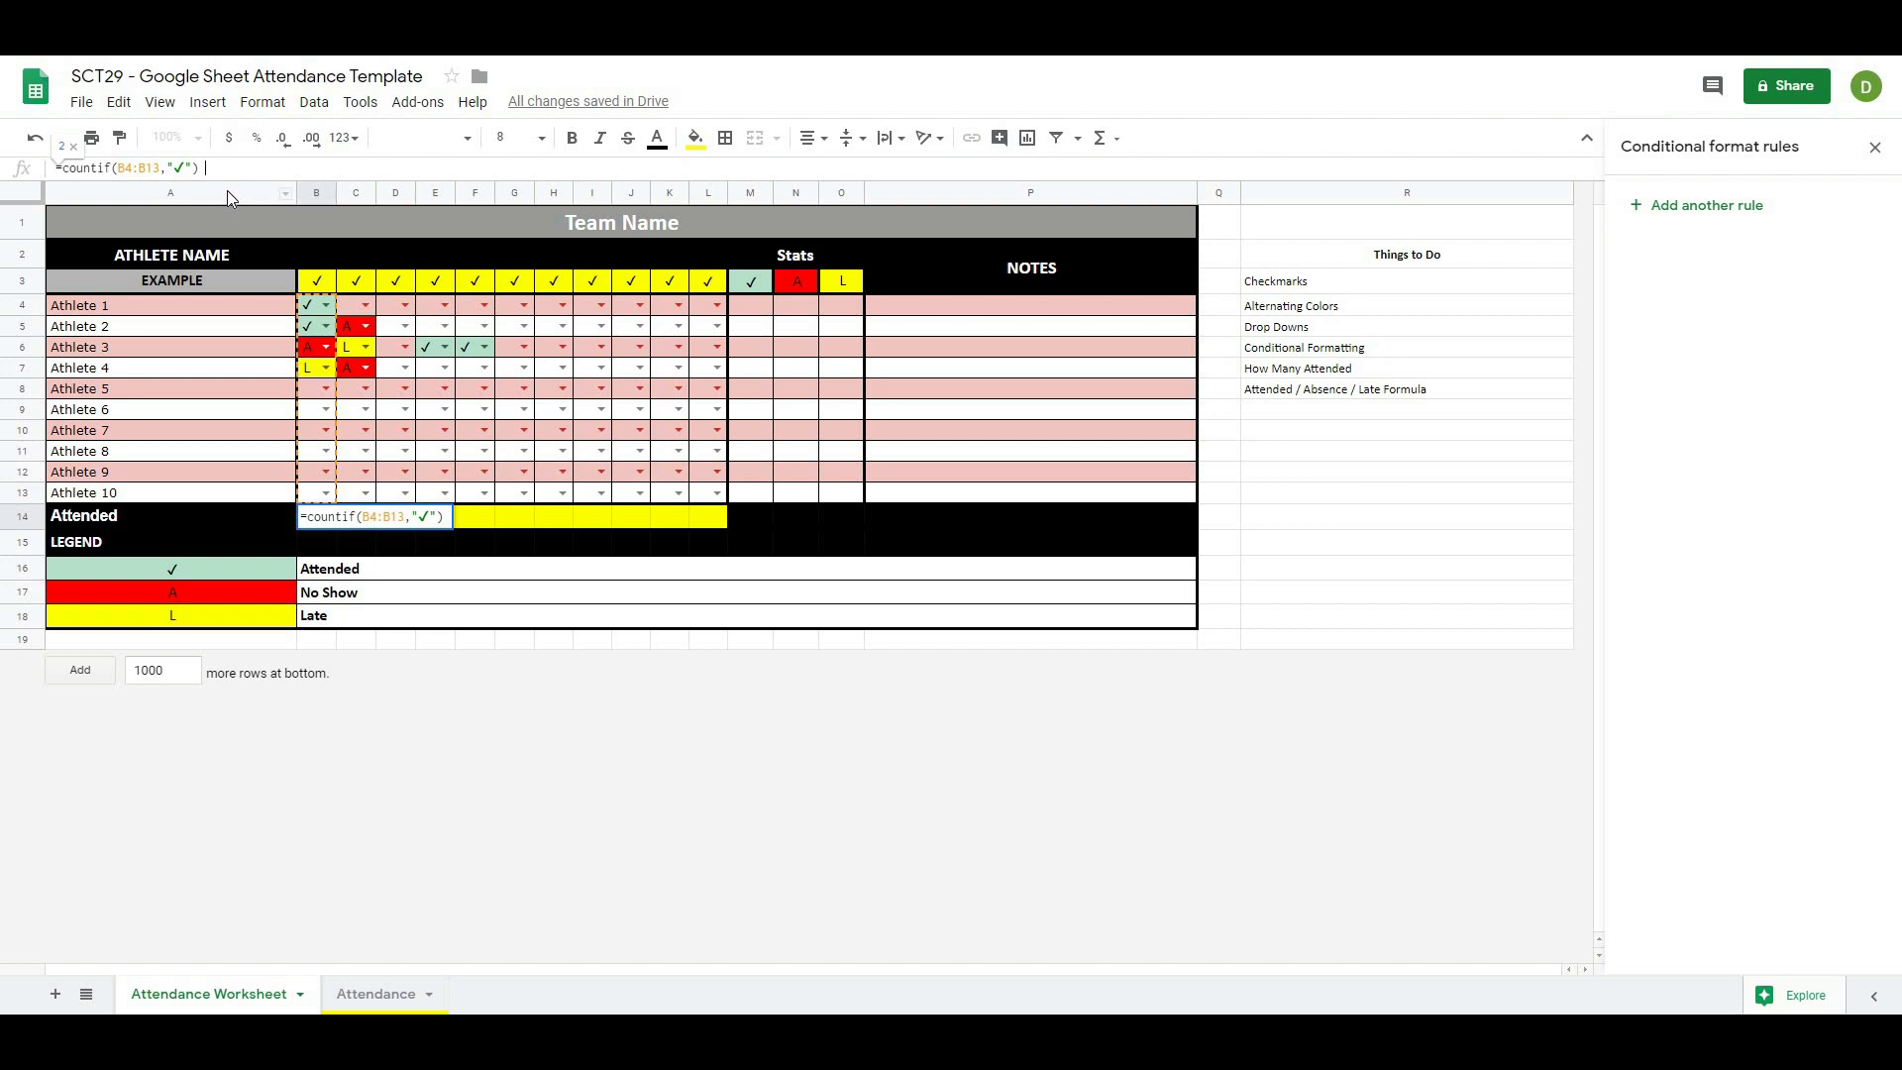
type("+")
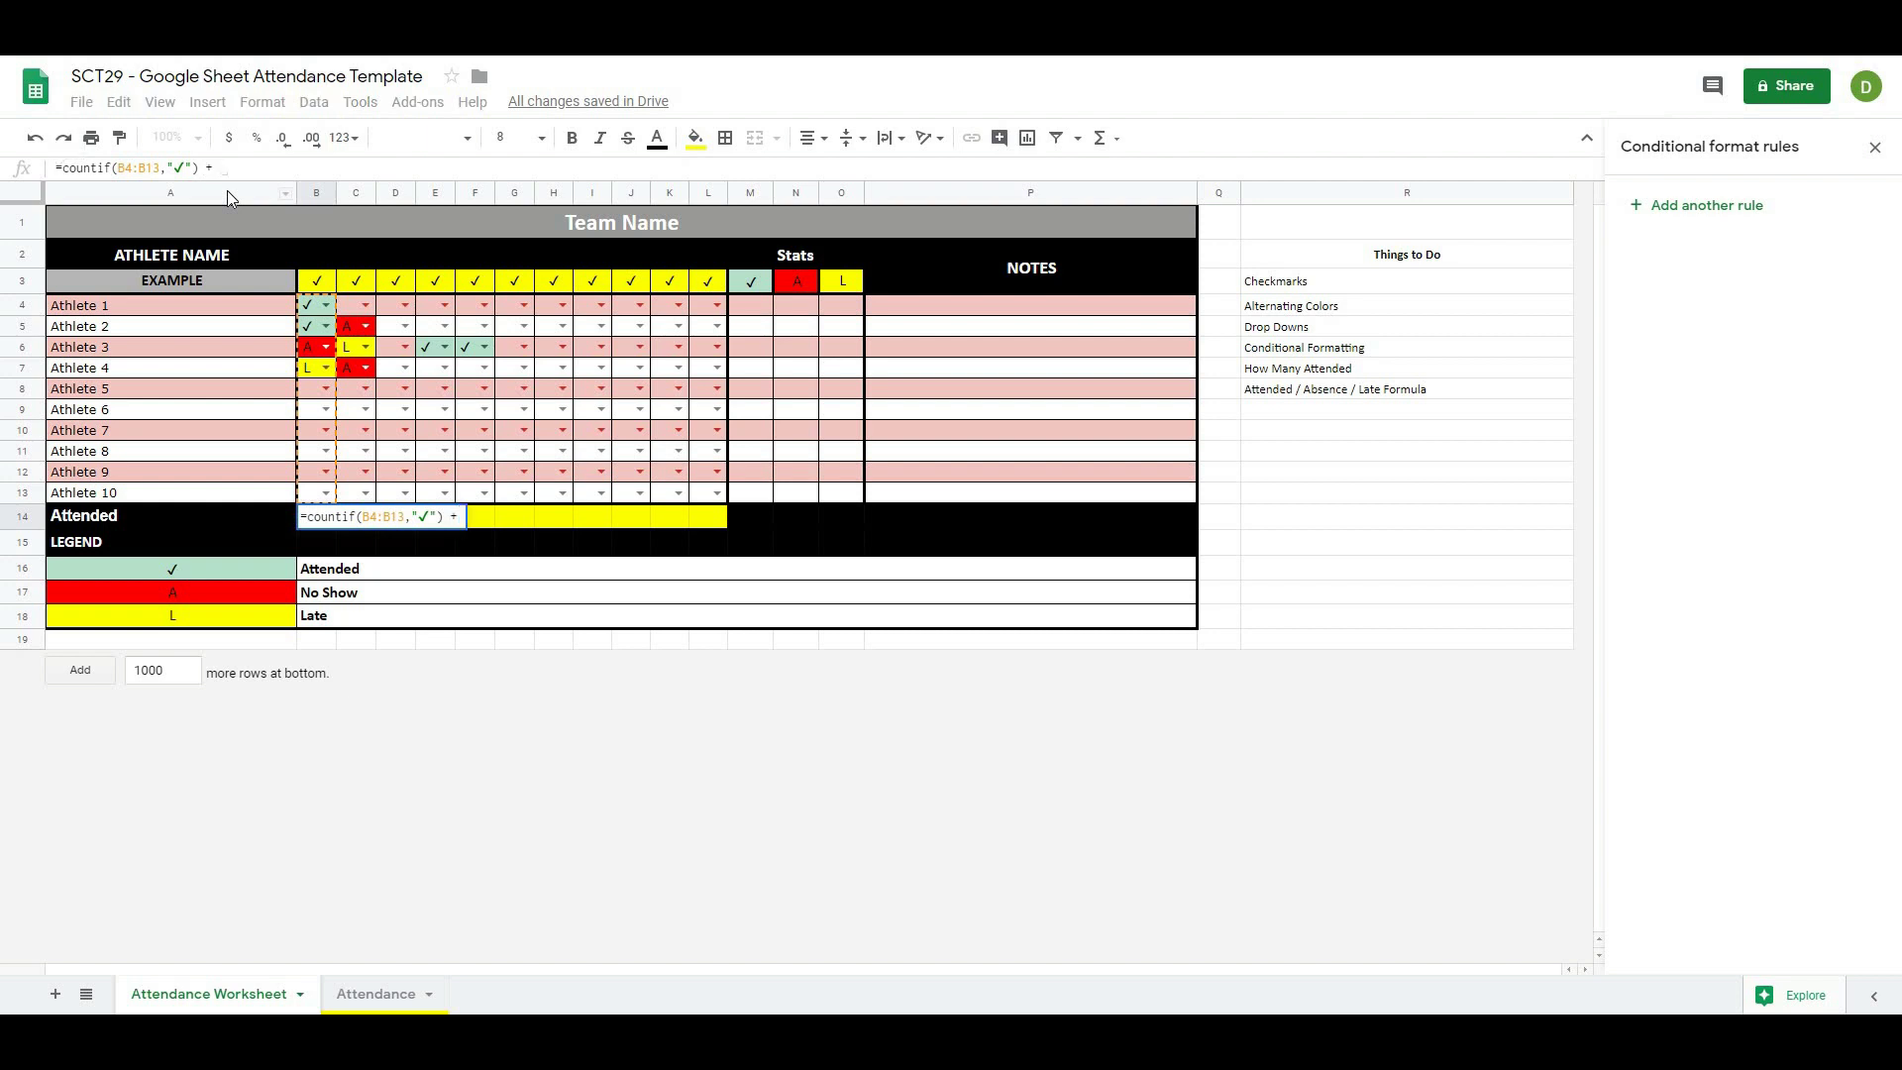
type(" countif")
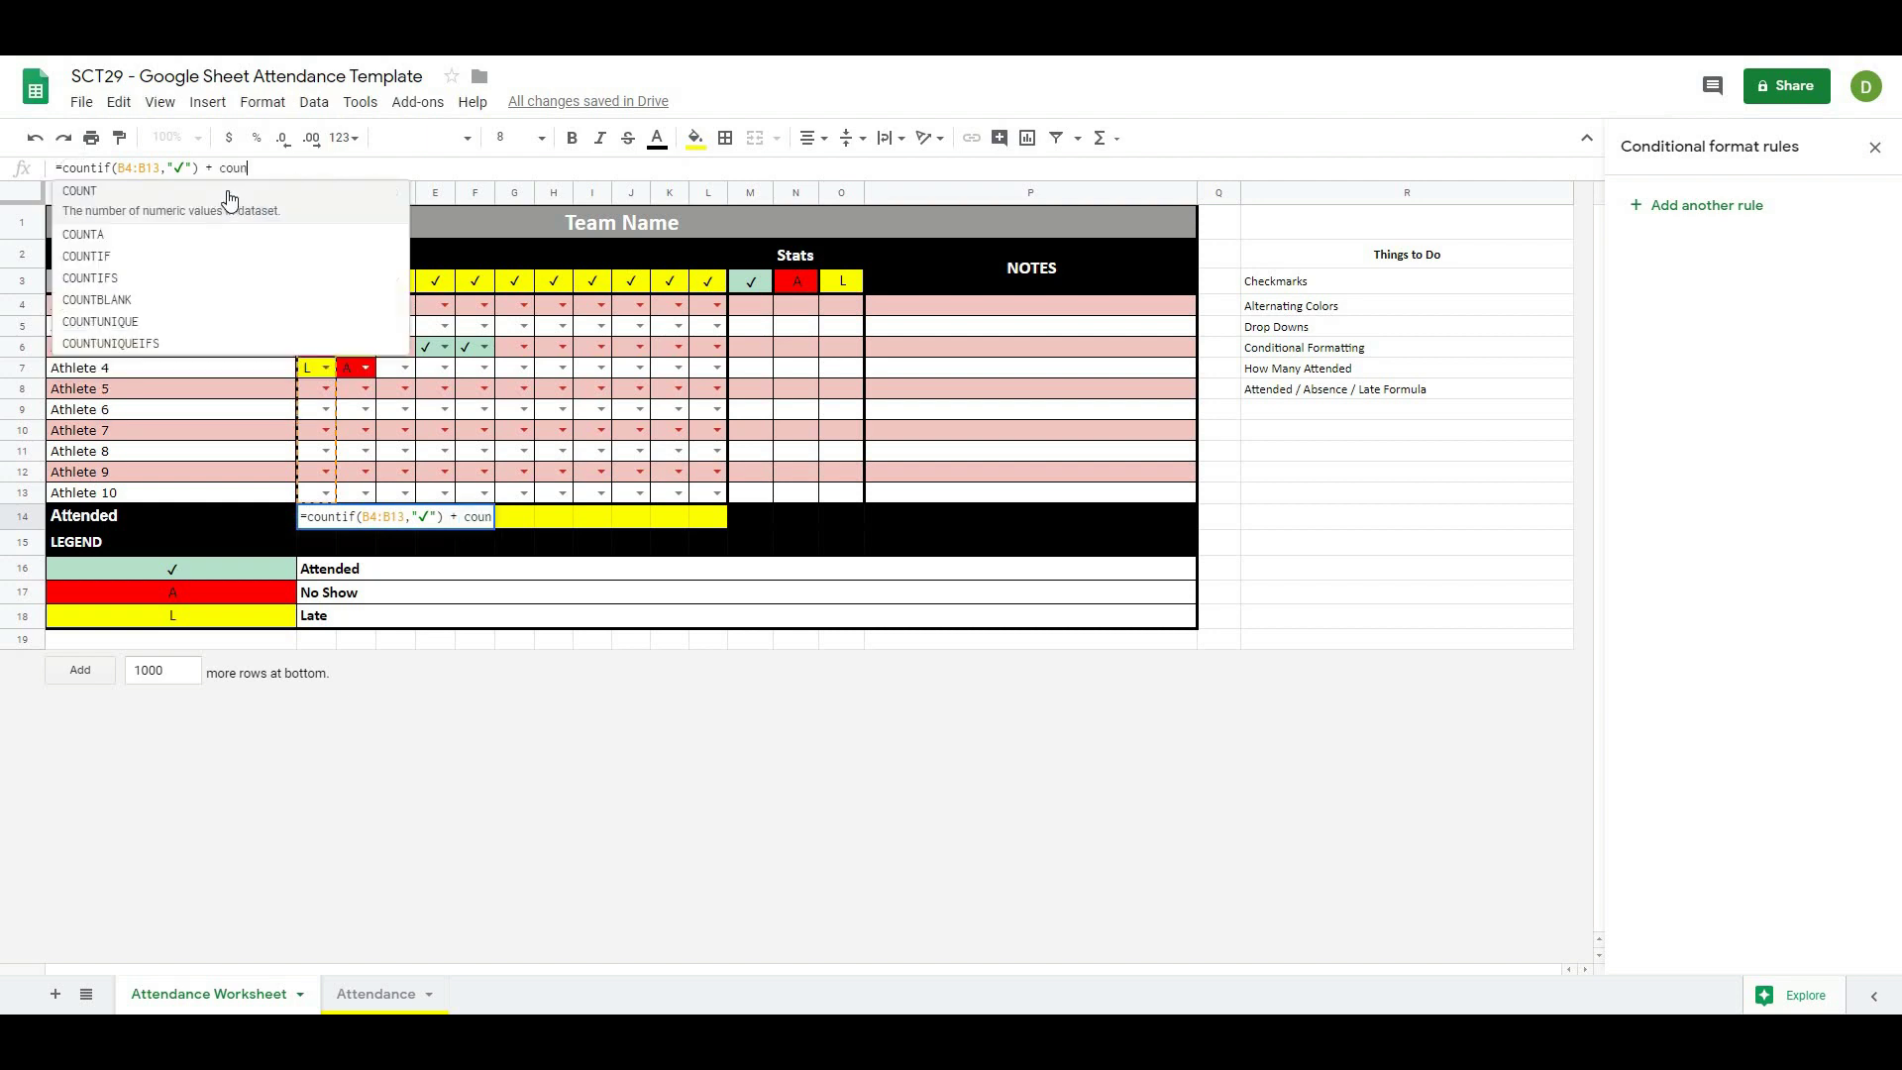
type("(")
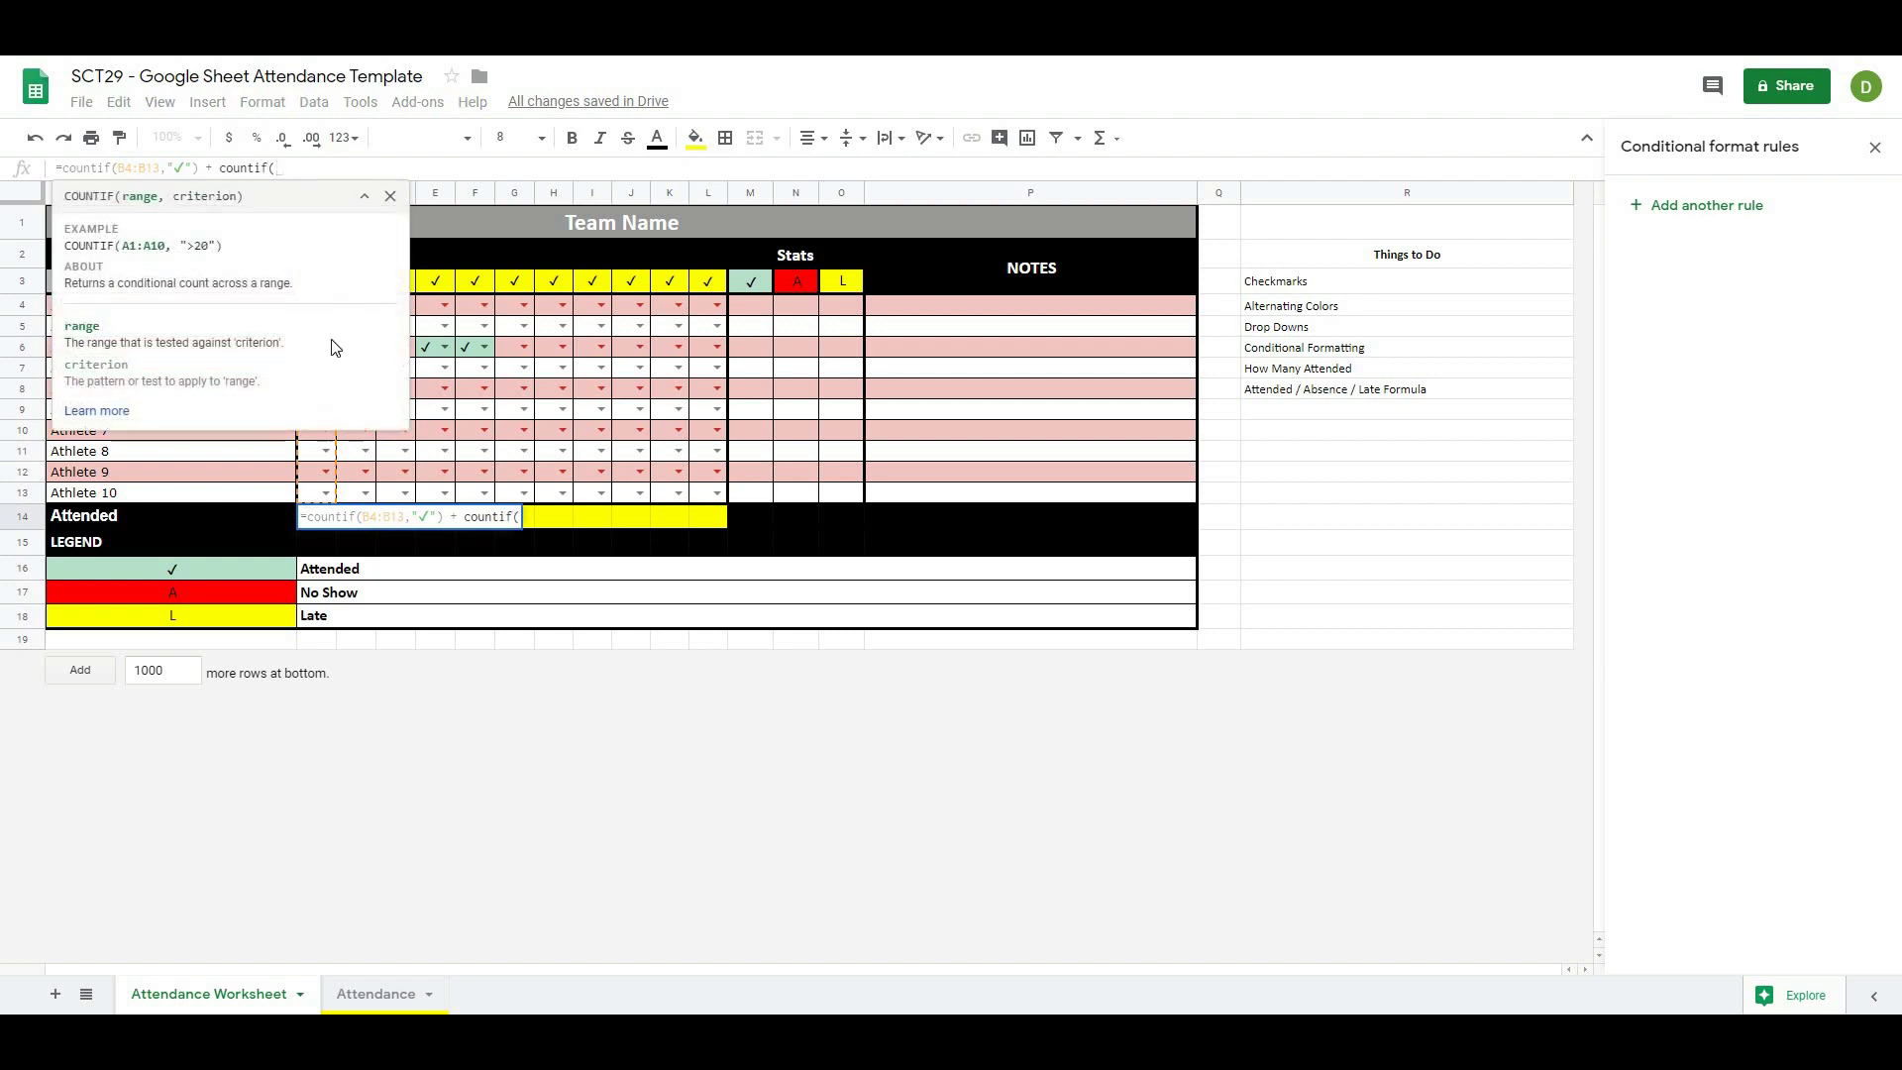
left_click_drag(328, 500, 318, 305)
type(", ")
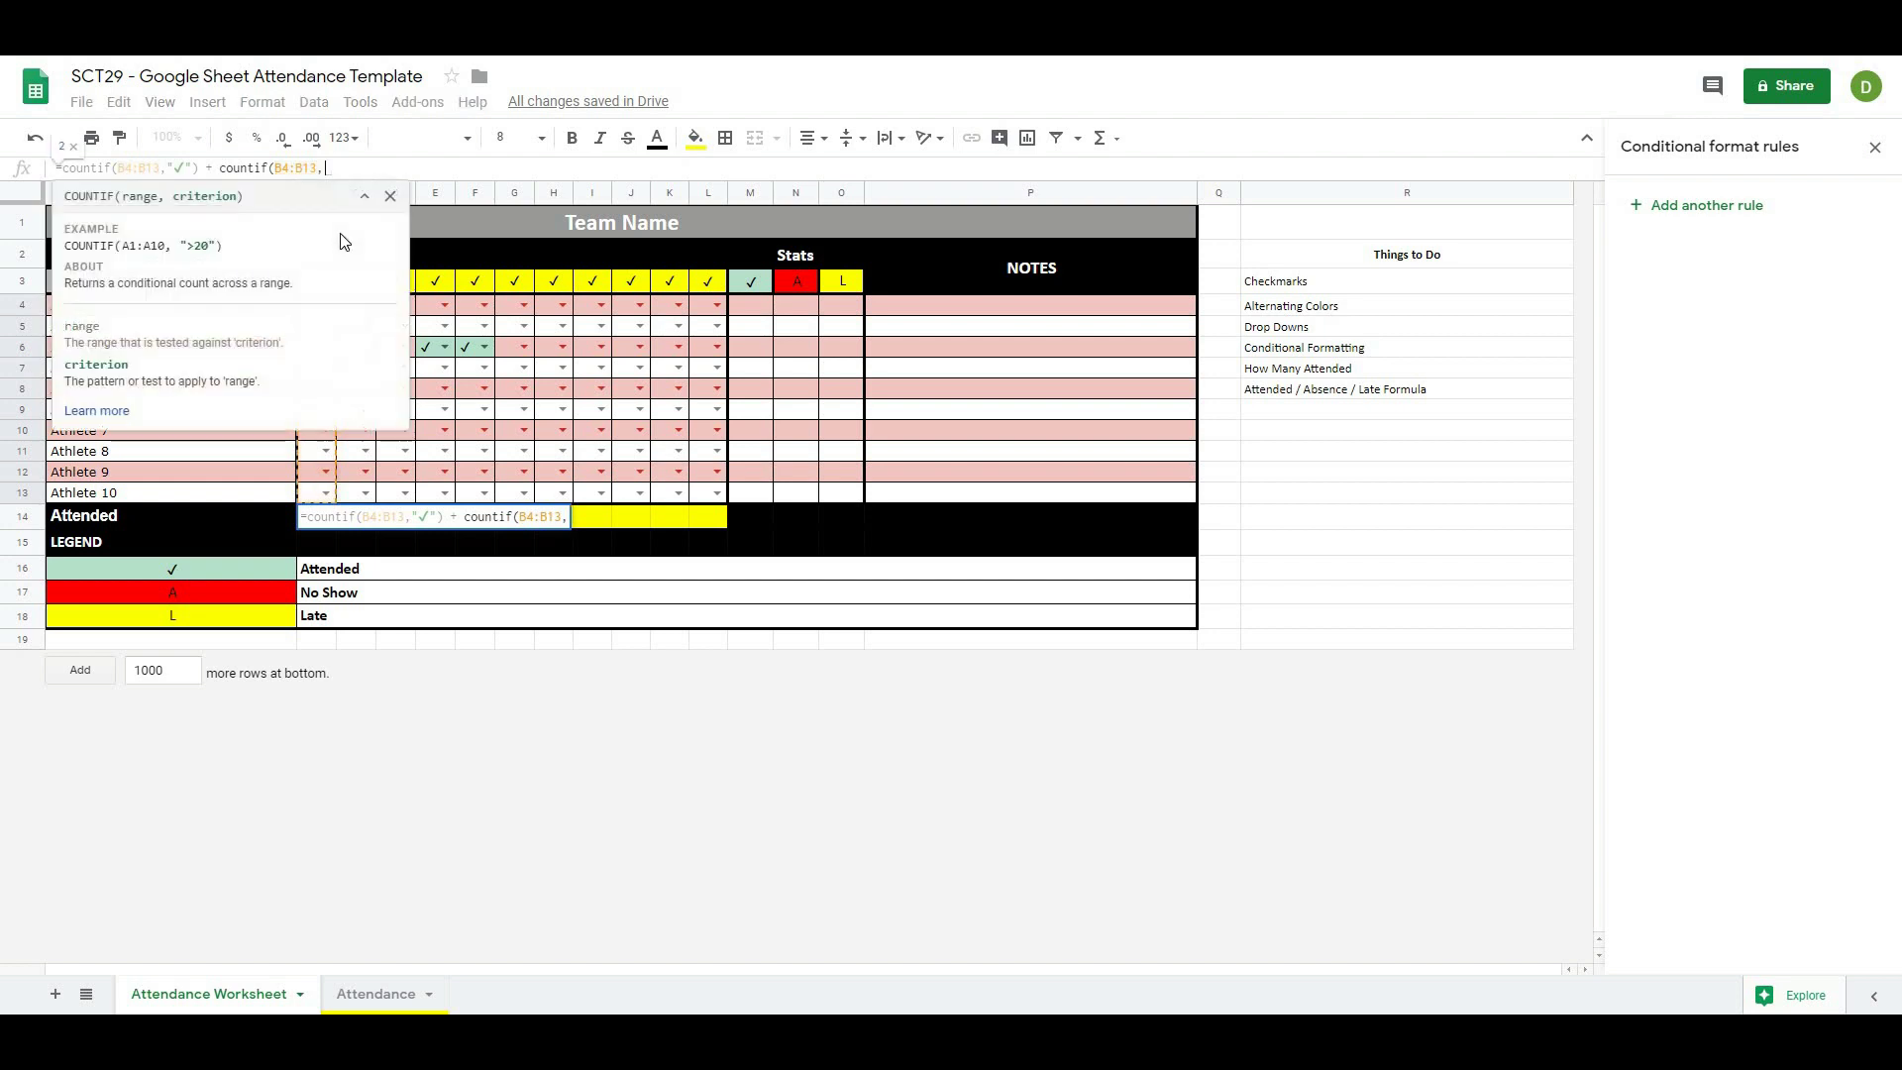
type("\"")
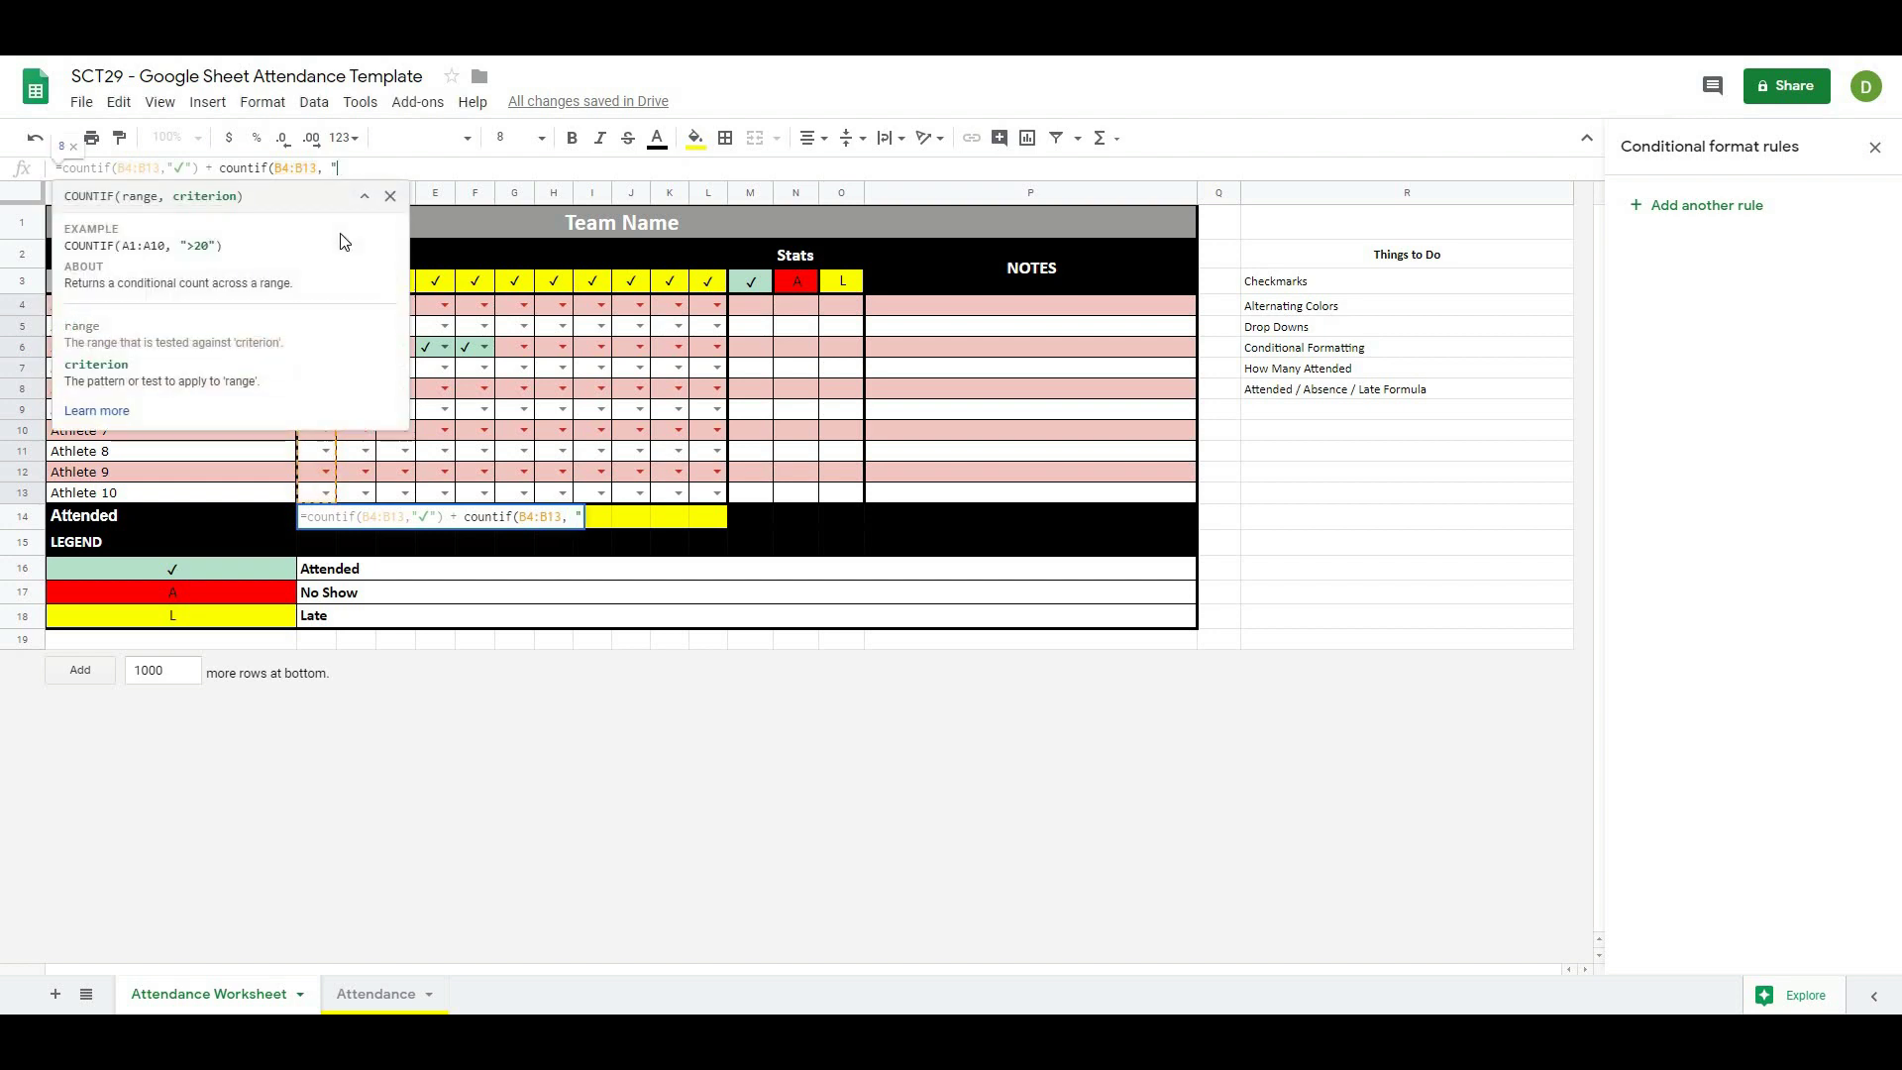
type("L\")")
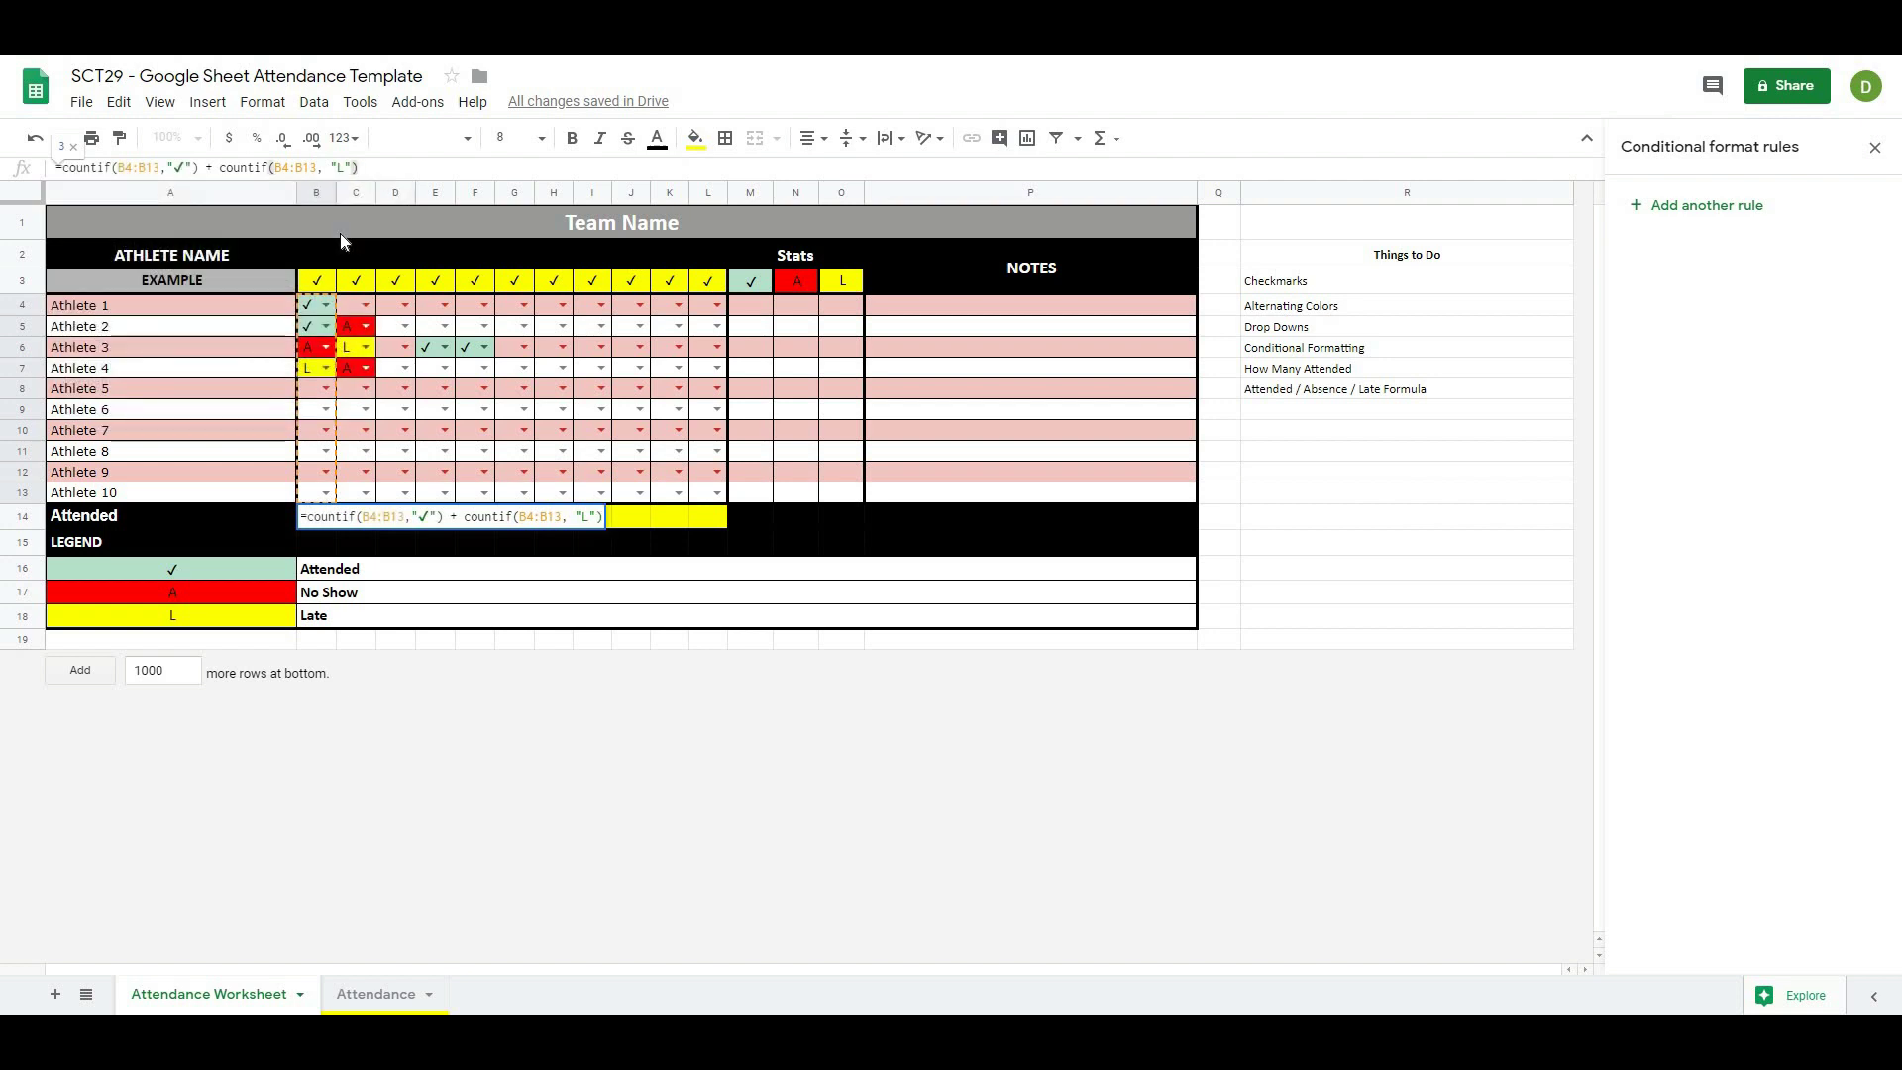
key("Return")
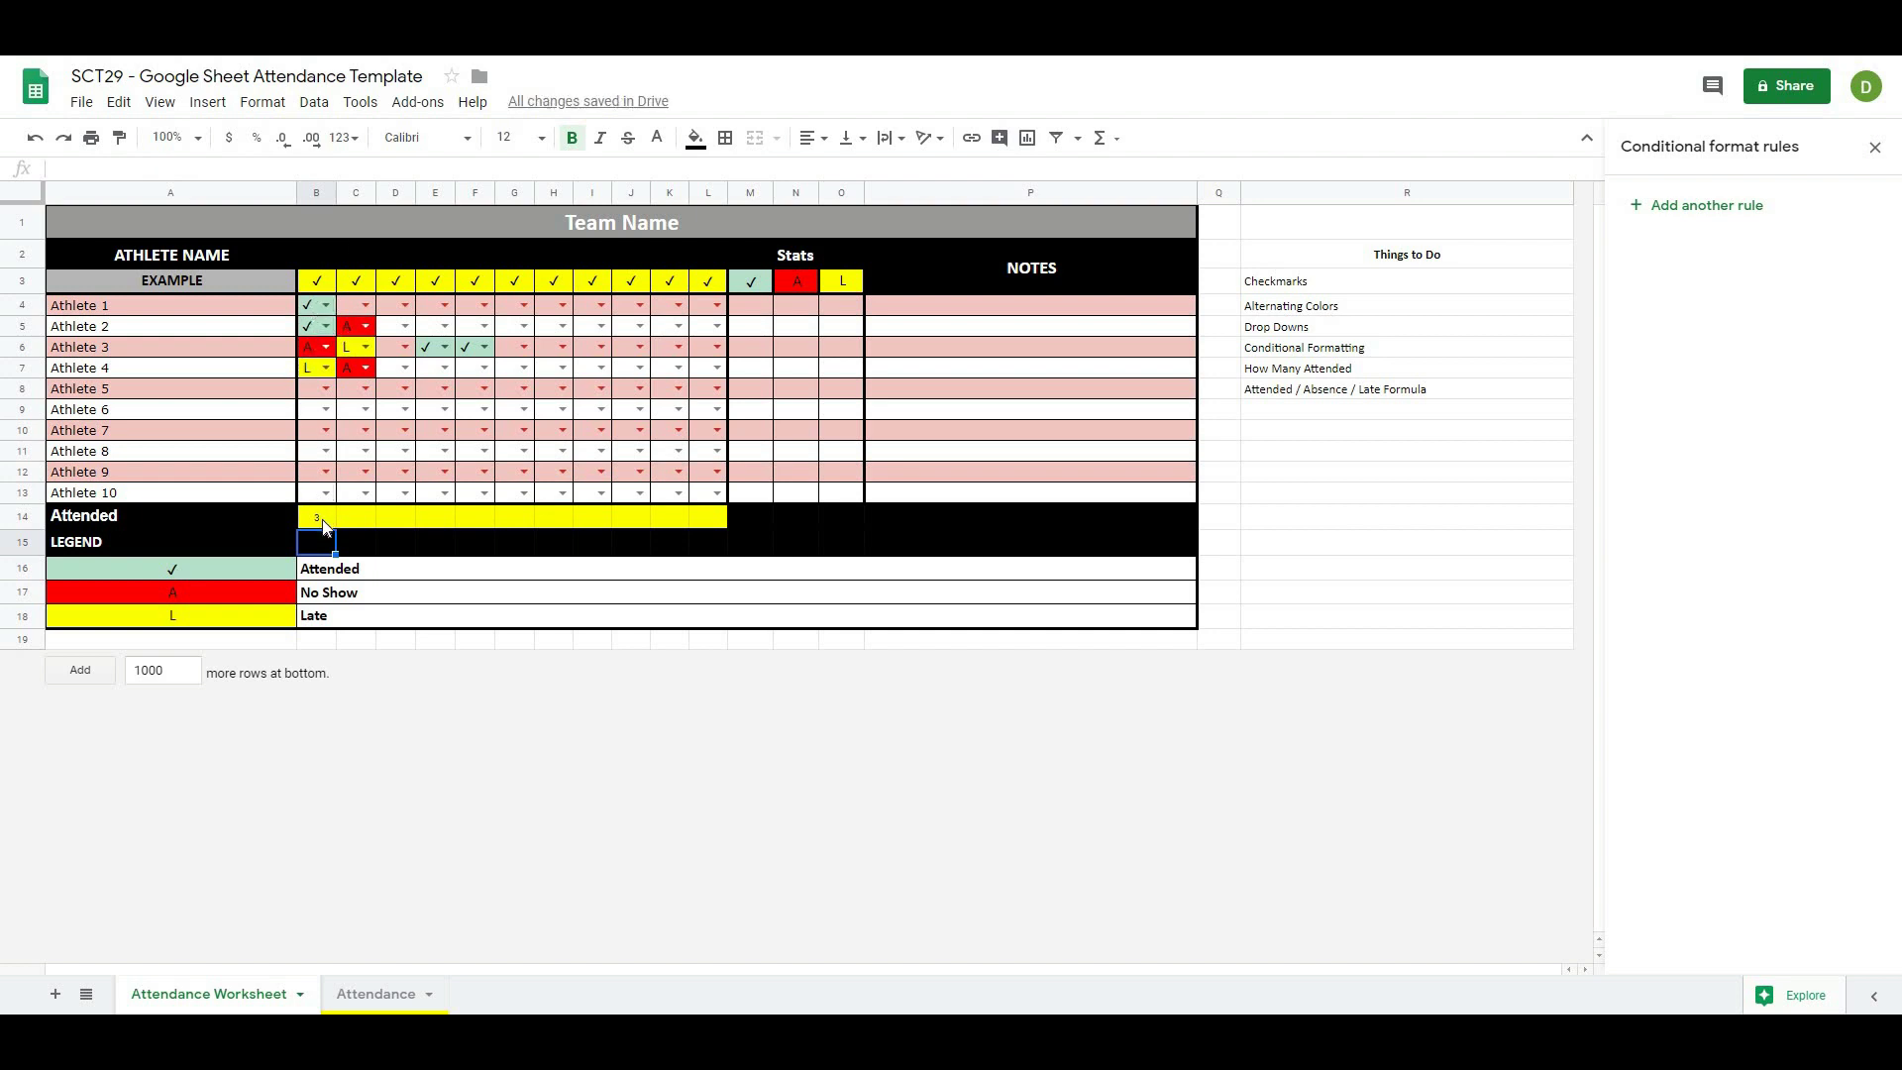
Append & " / " & countif(A4:A13, "*") to B14's formula so it reads 3 / 10.
left_click(323, 519)
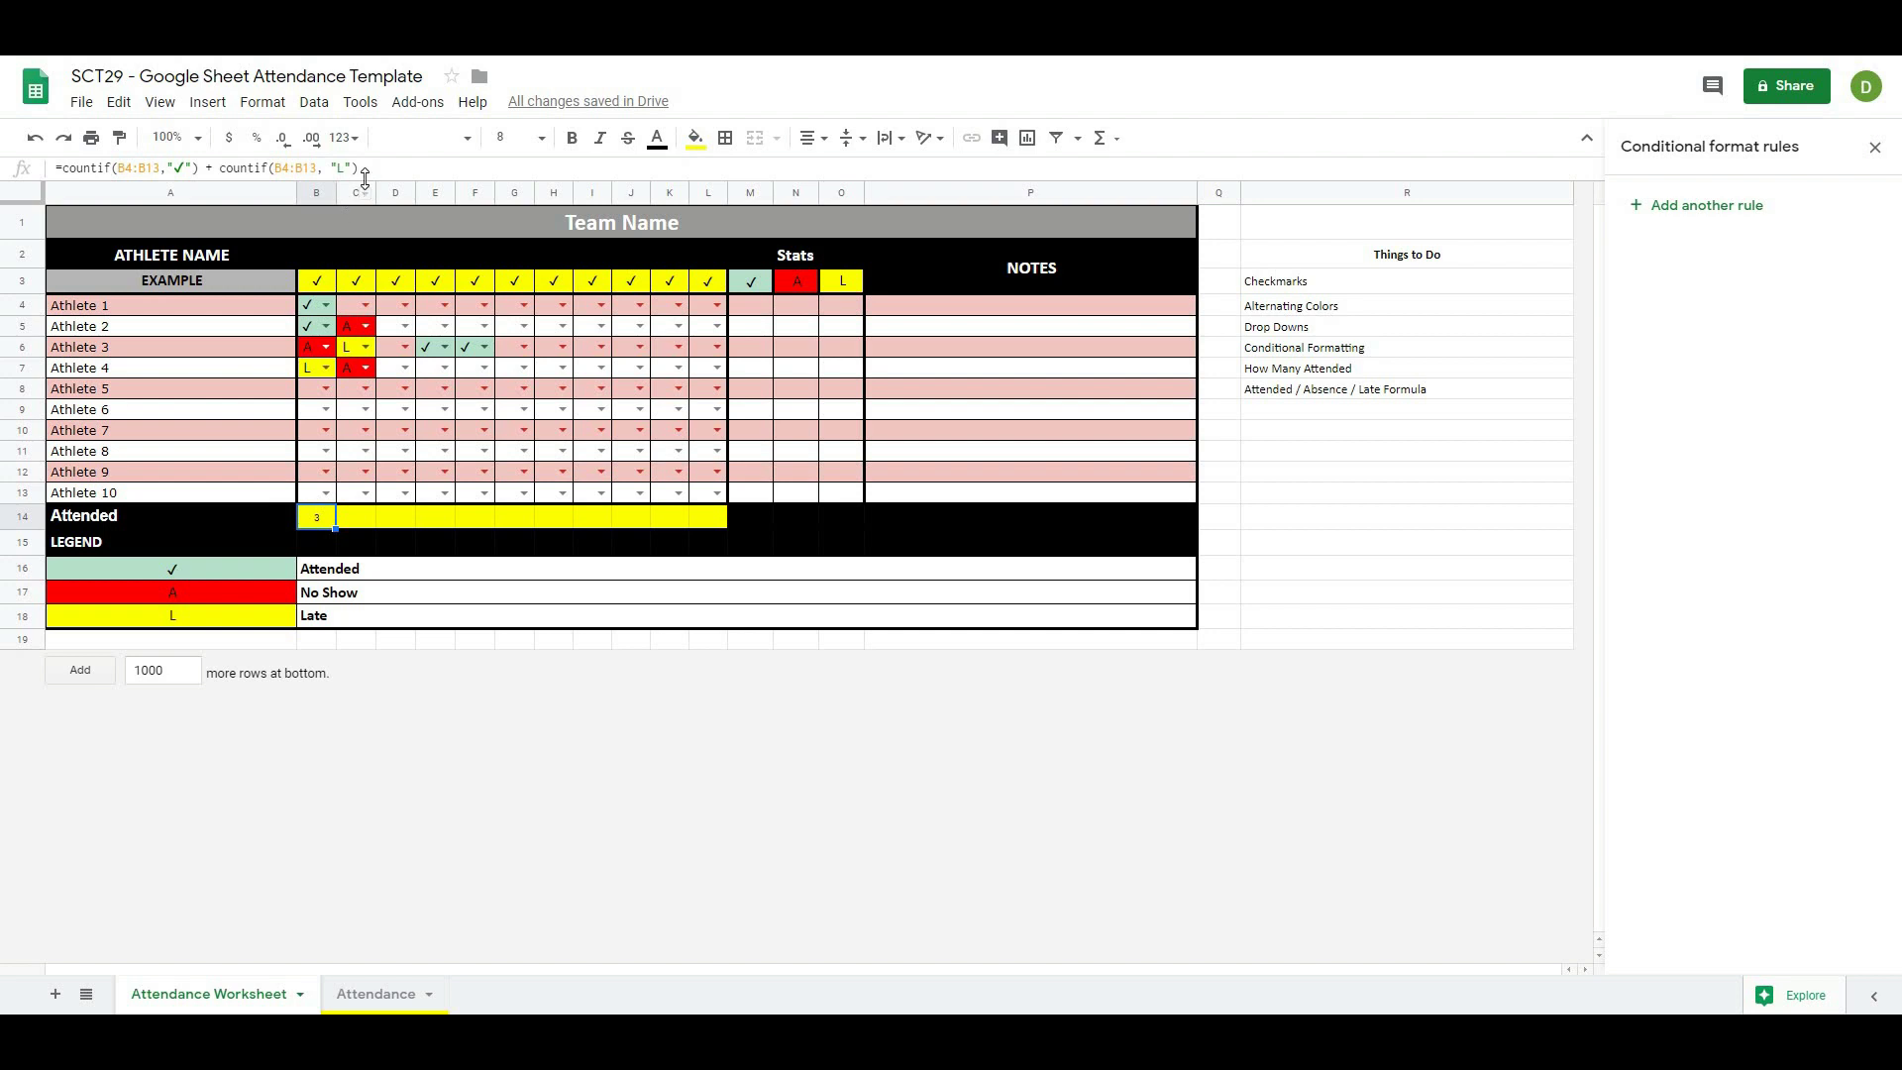
left_click(370, 168)
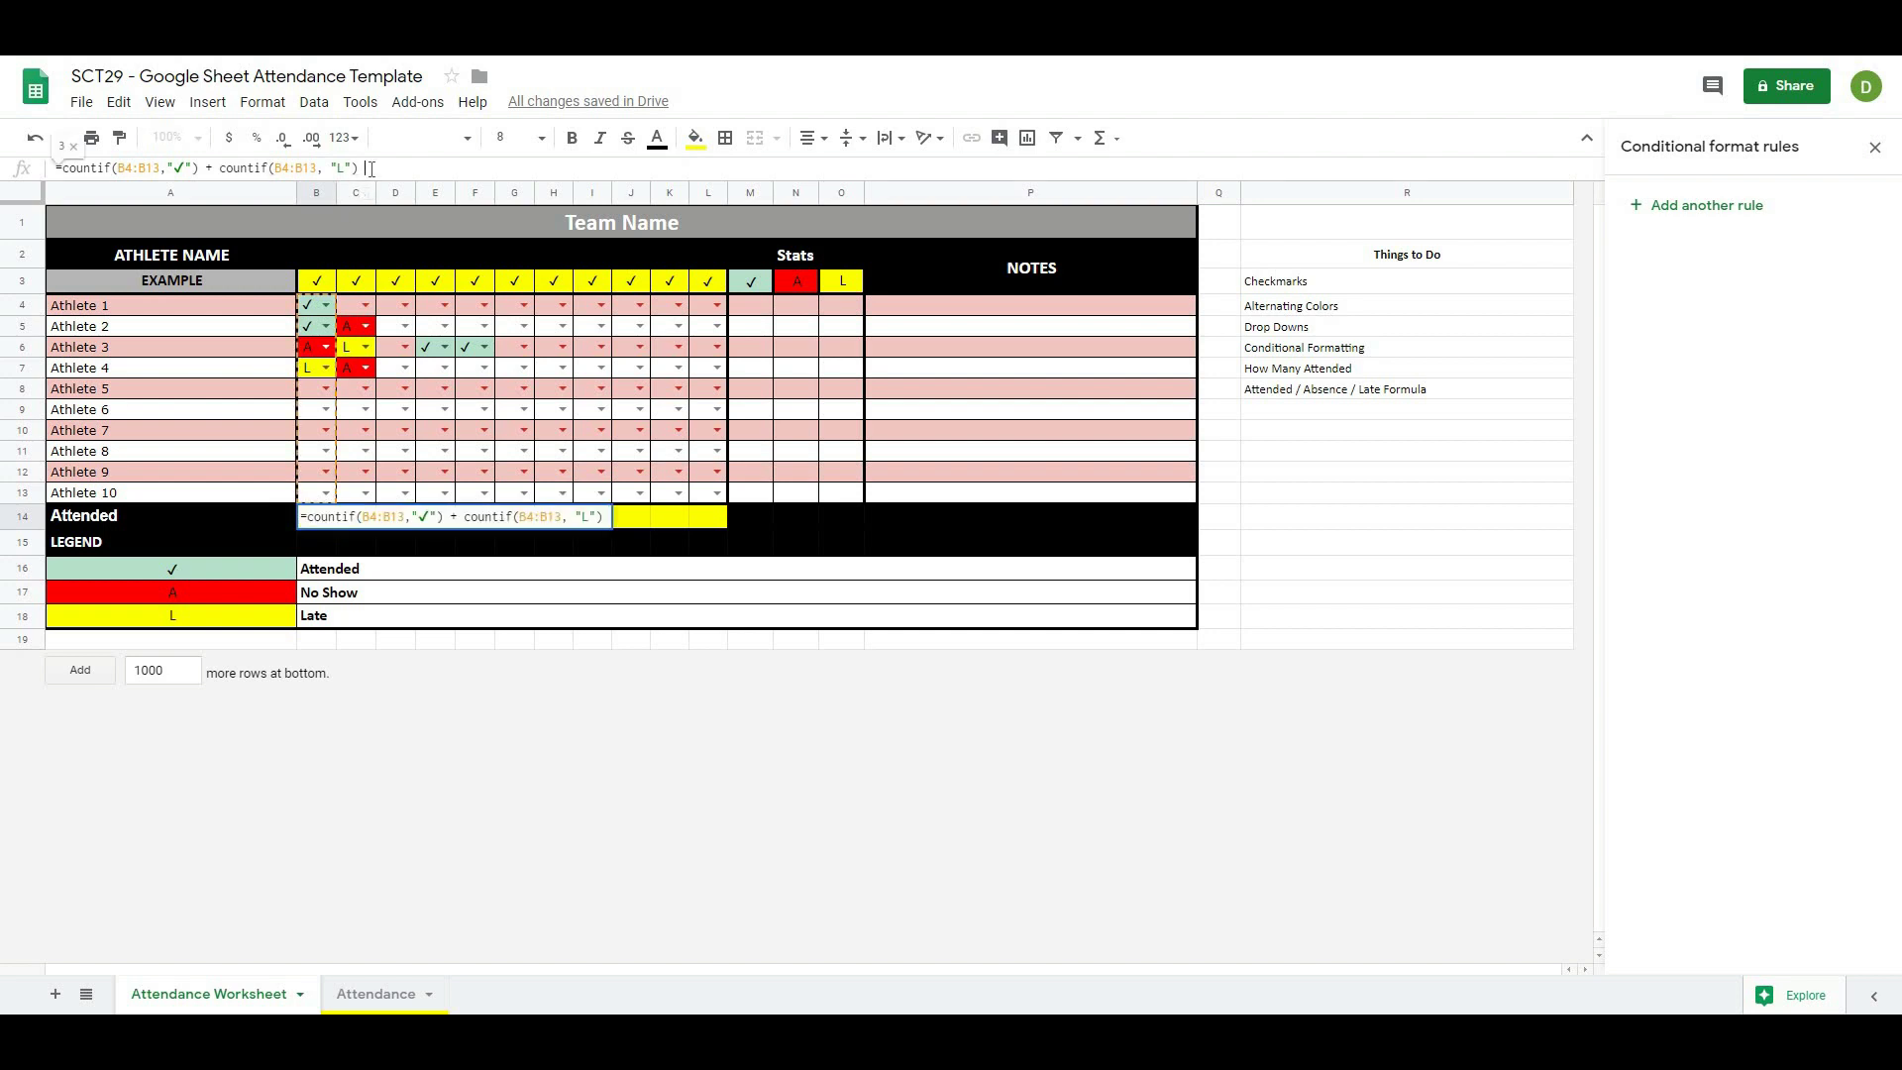
type("&")
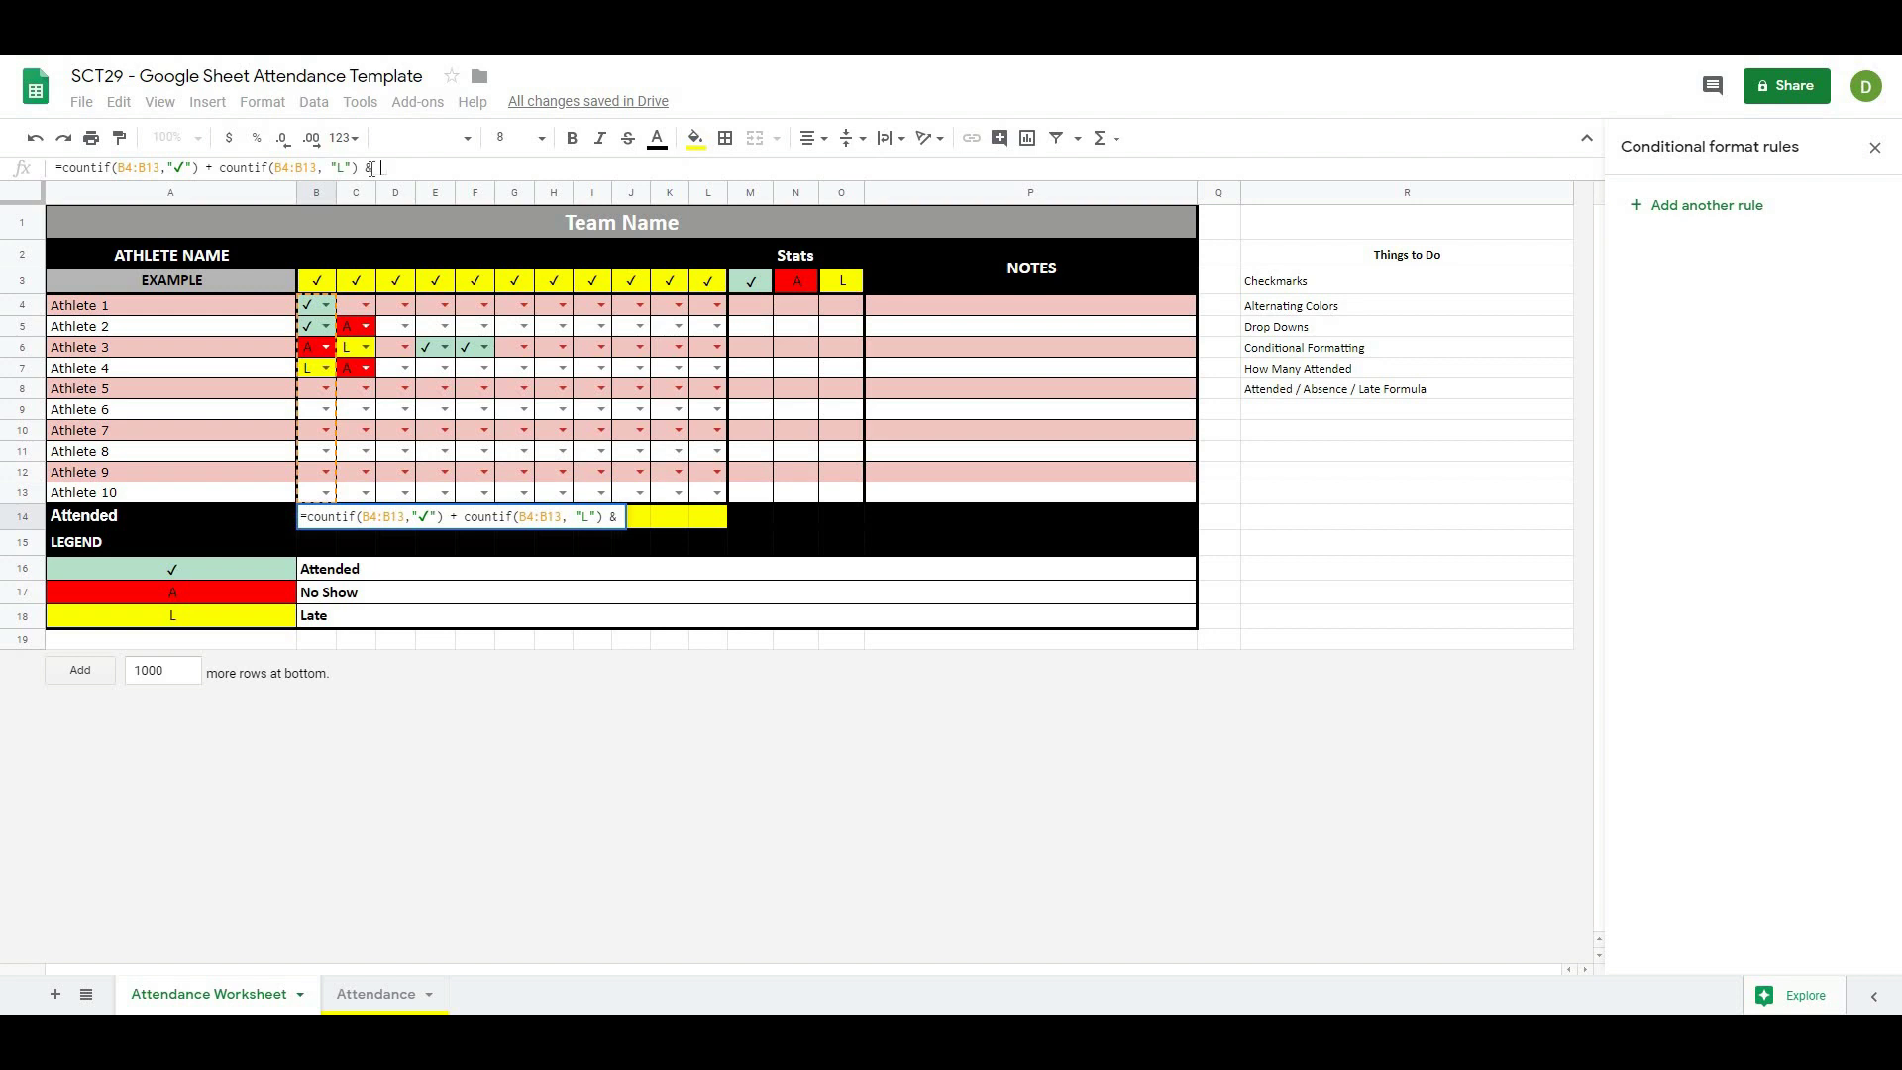
type("\"")
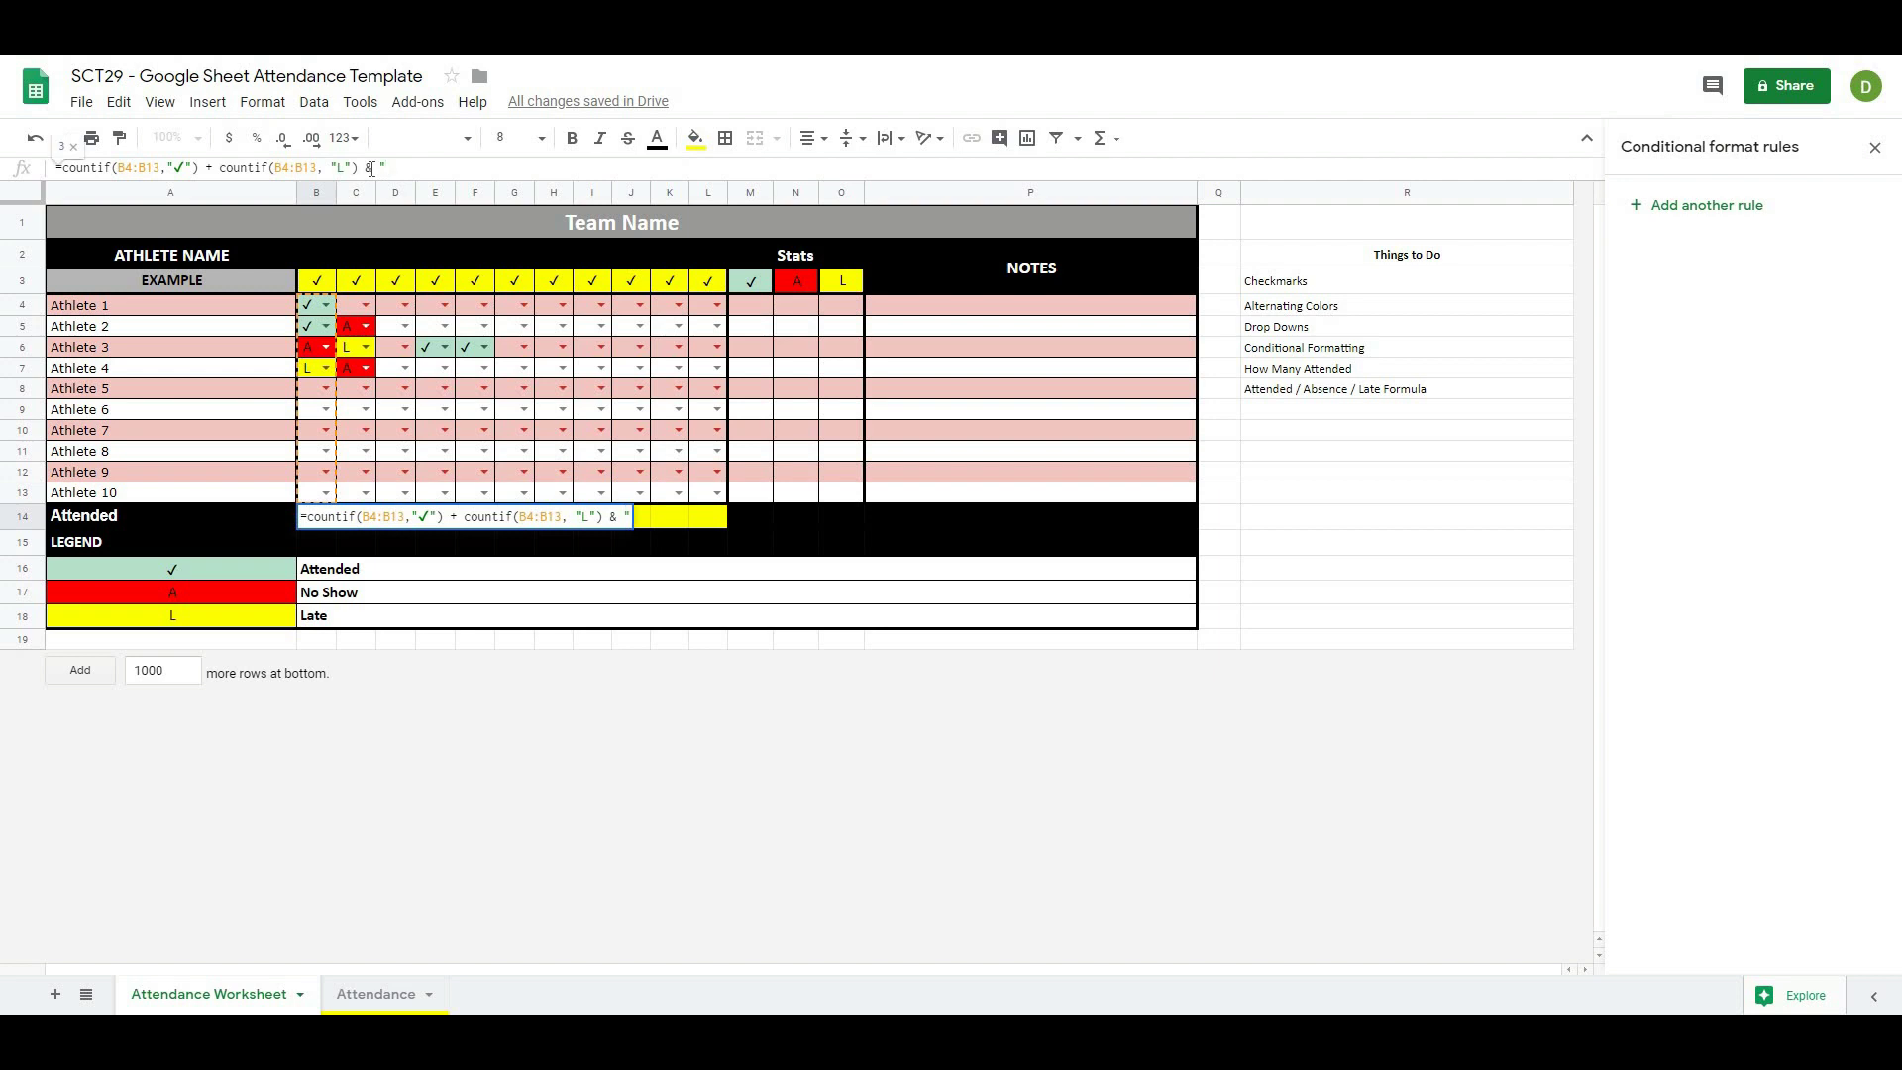
type(" / \" &")
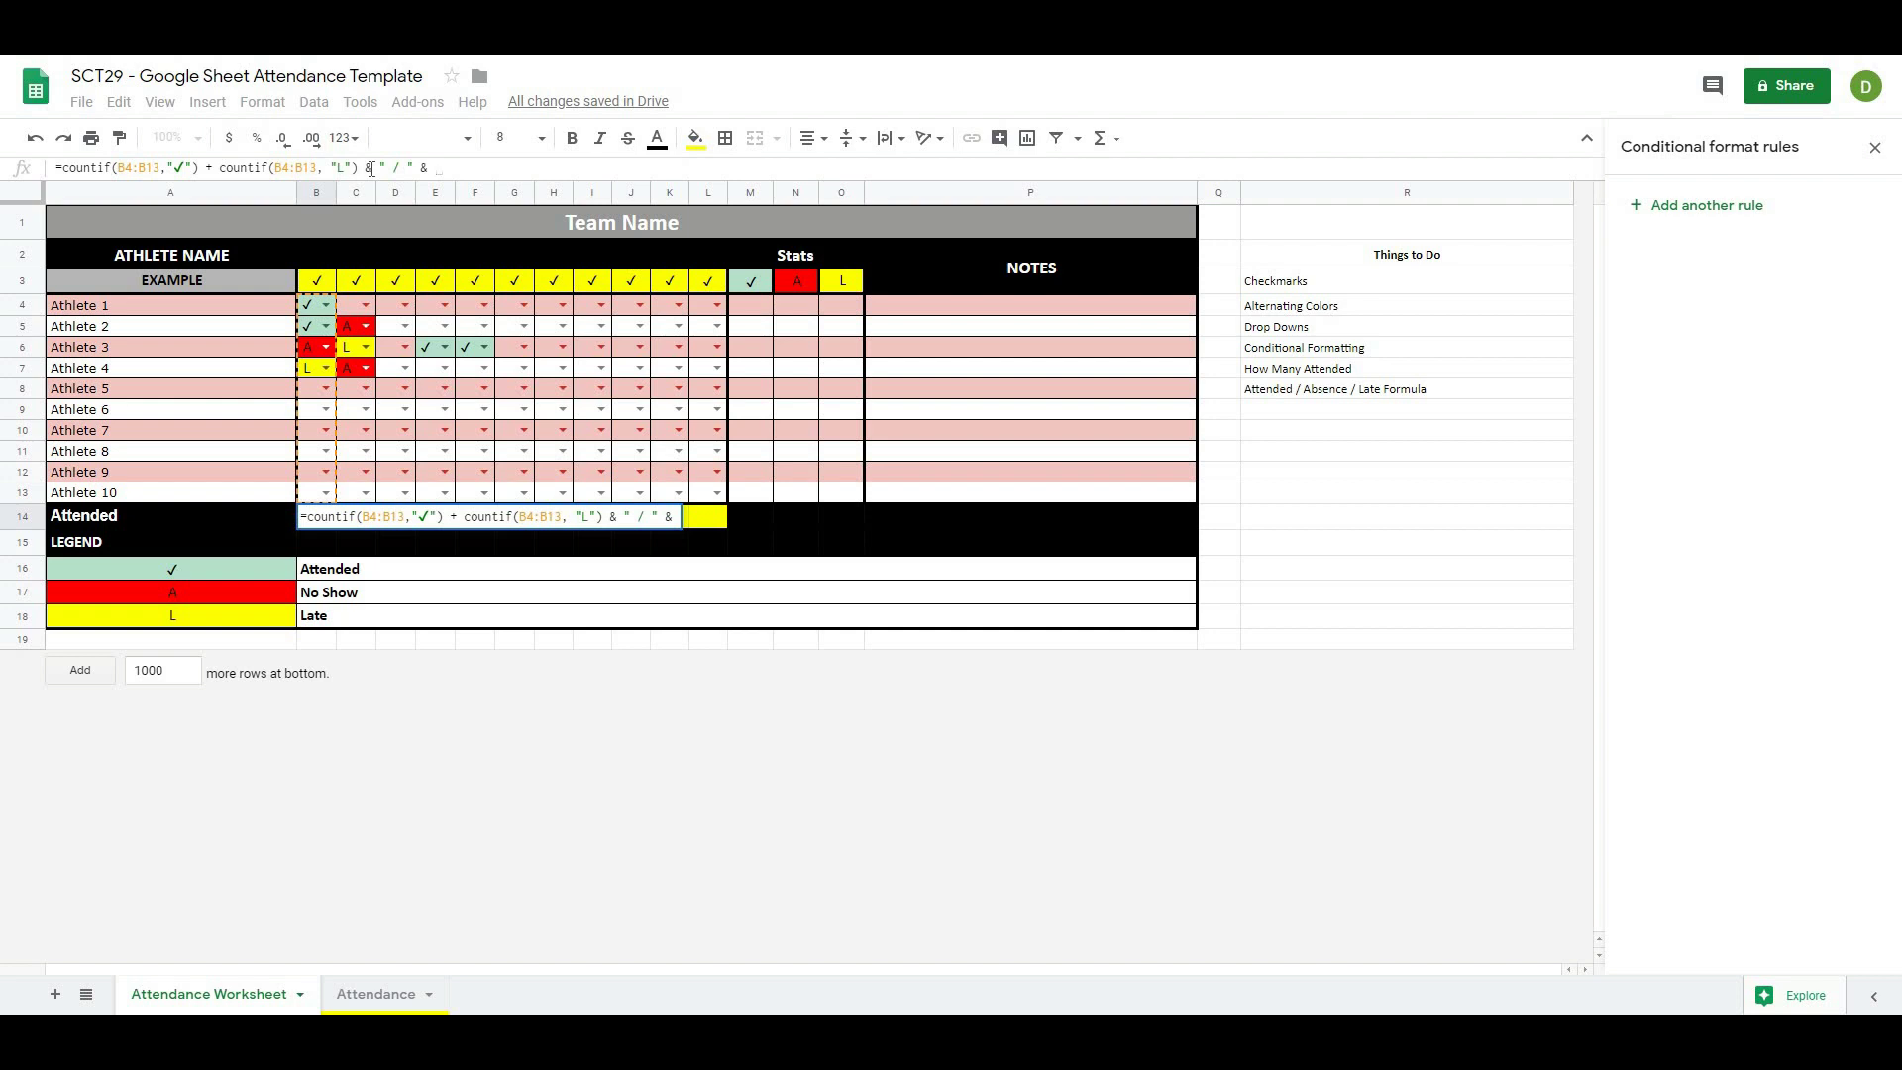
type("countif(")
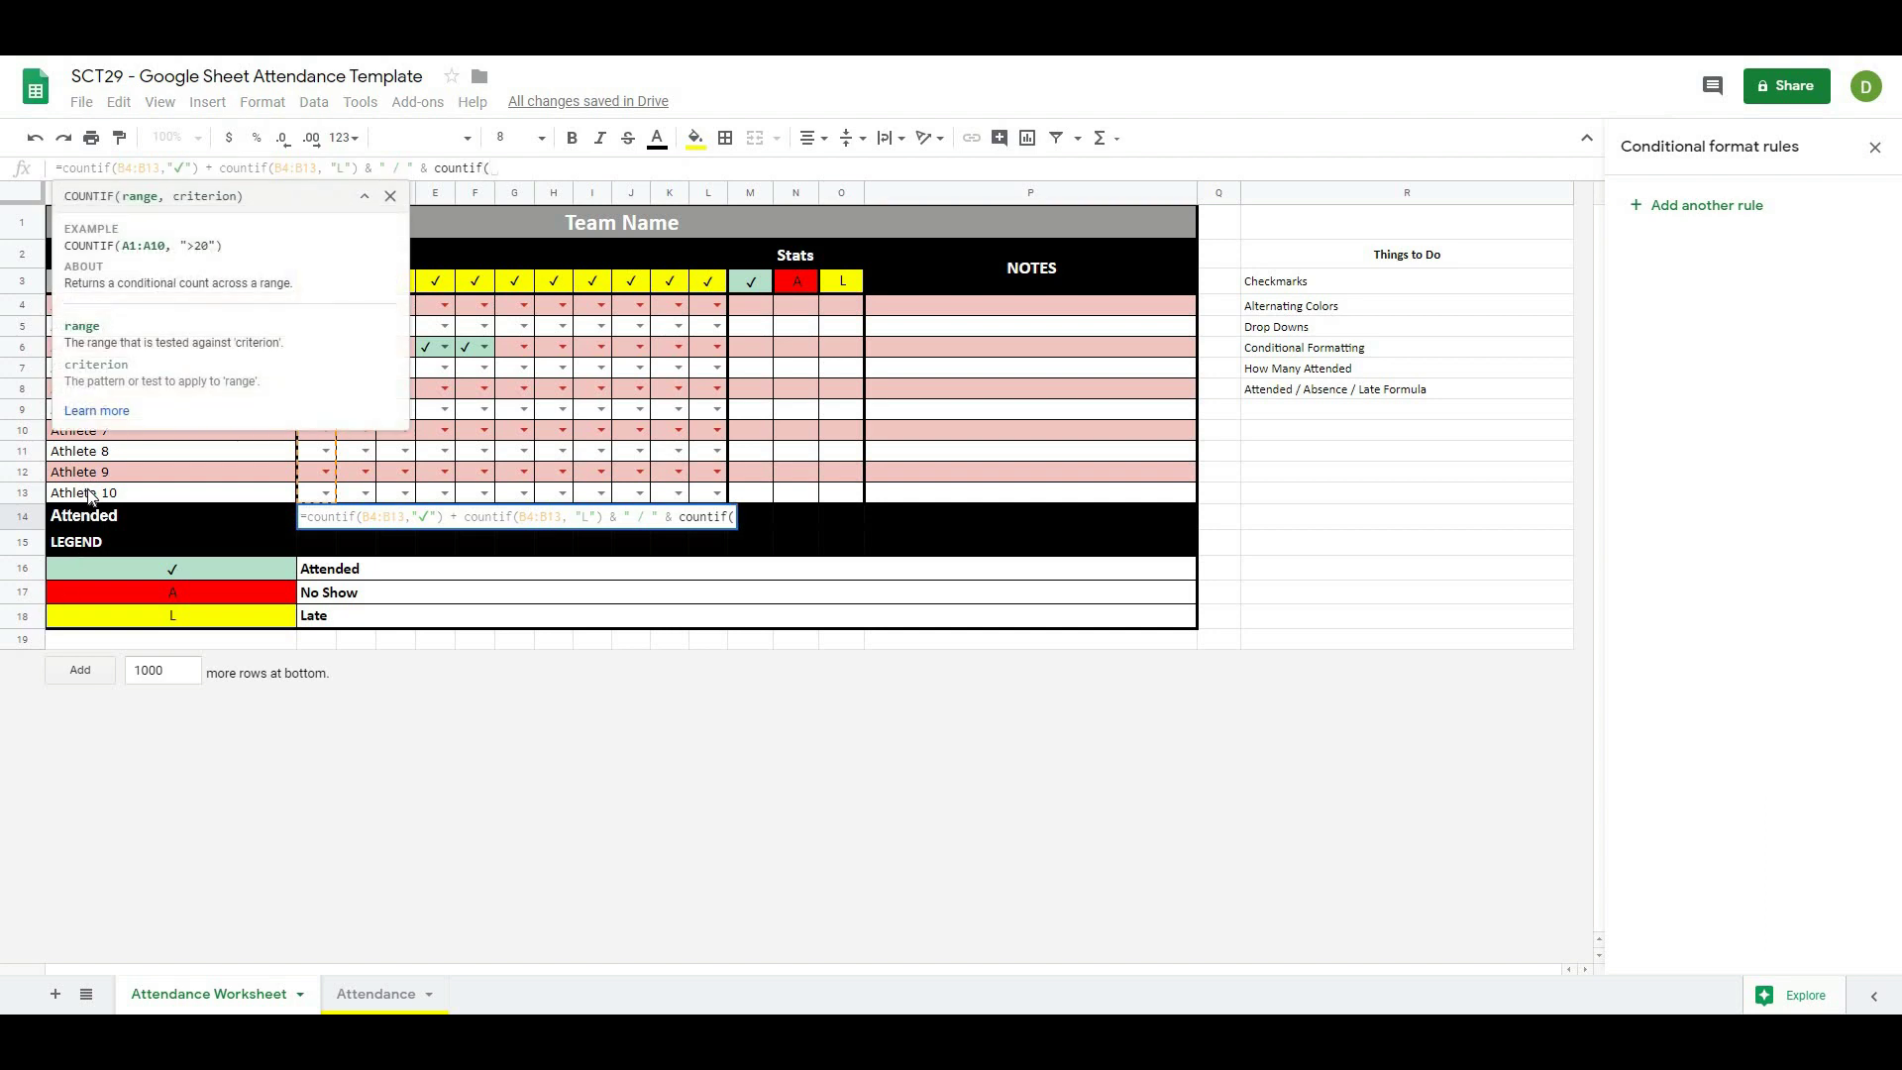
left_click_drag(91, 498, 104, 306)
left_click(547, 173)
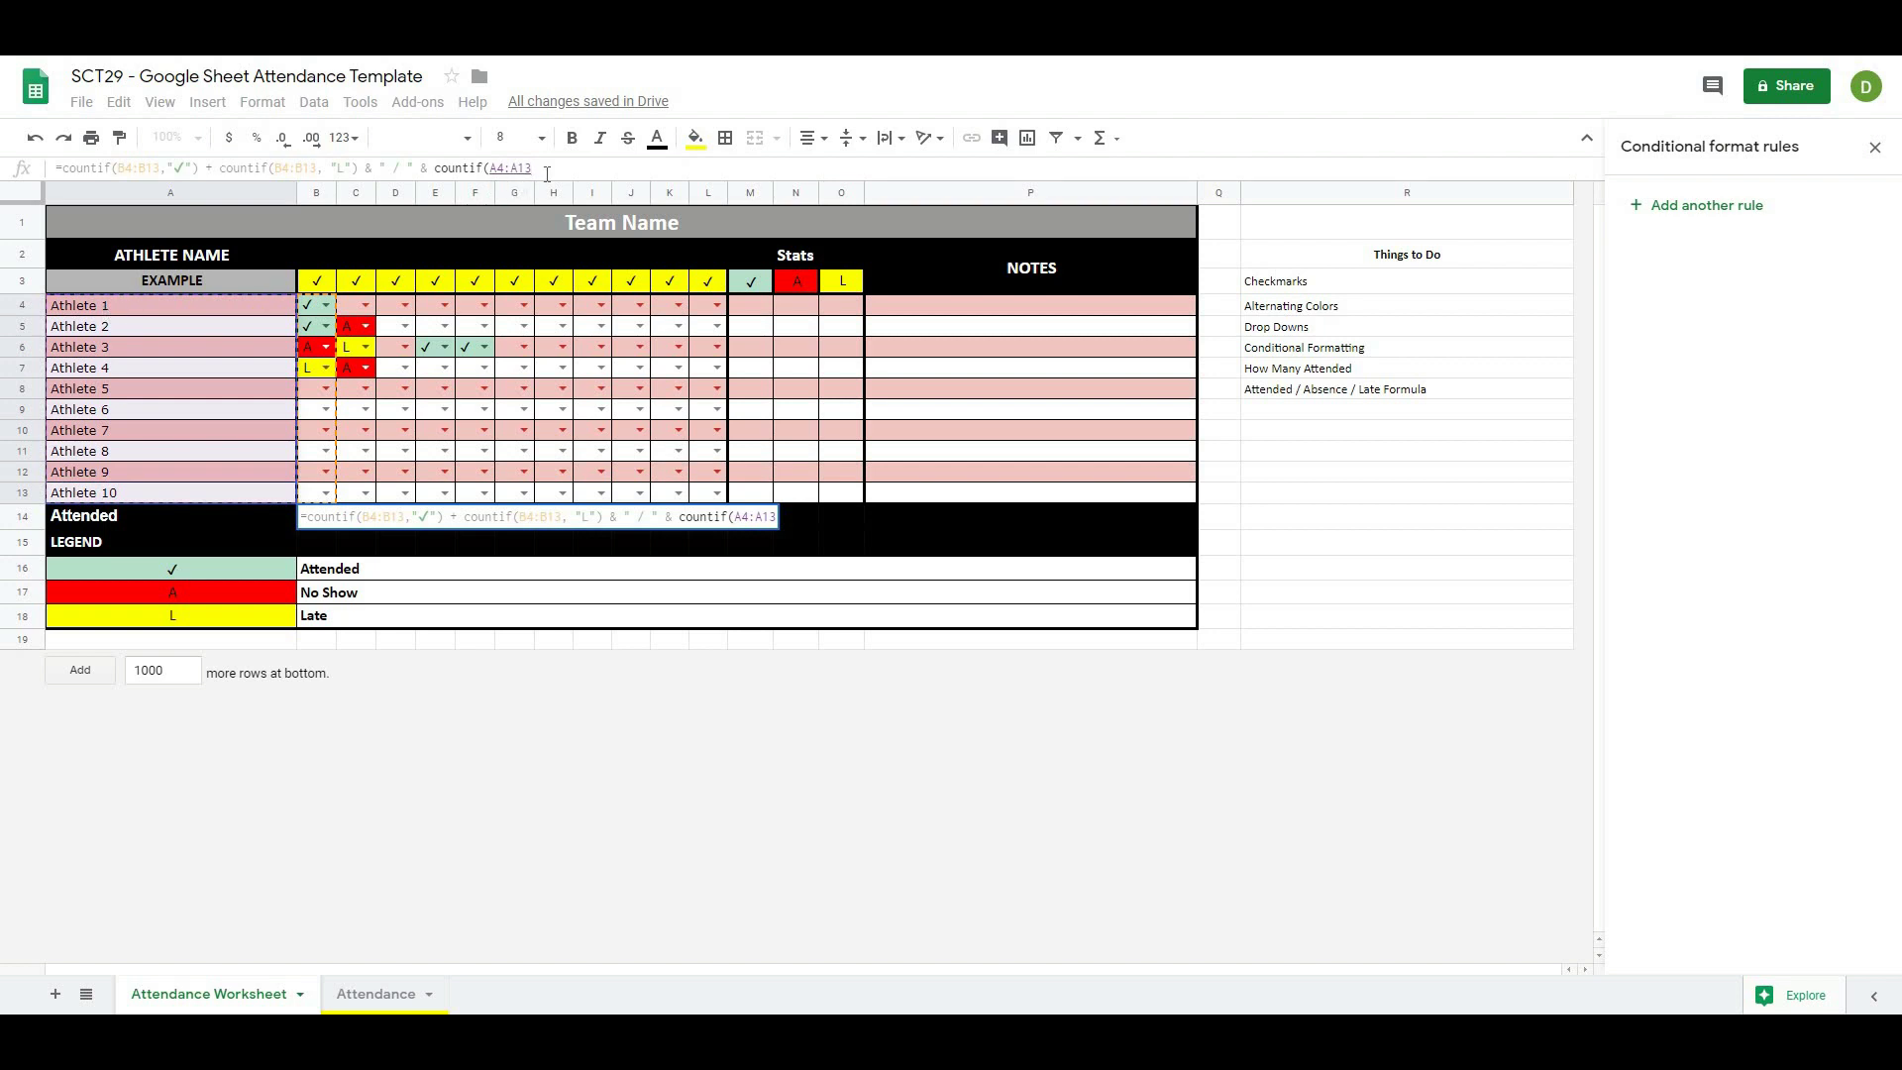
type(", ")
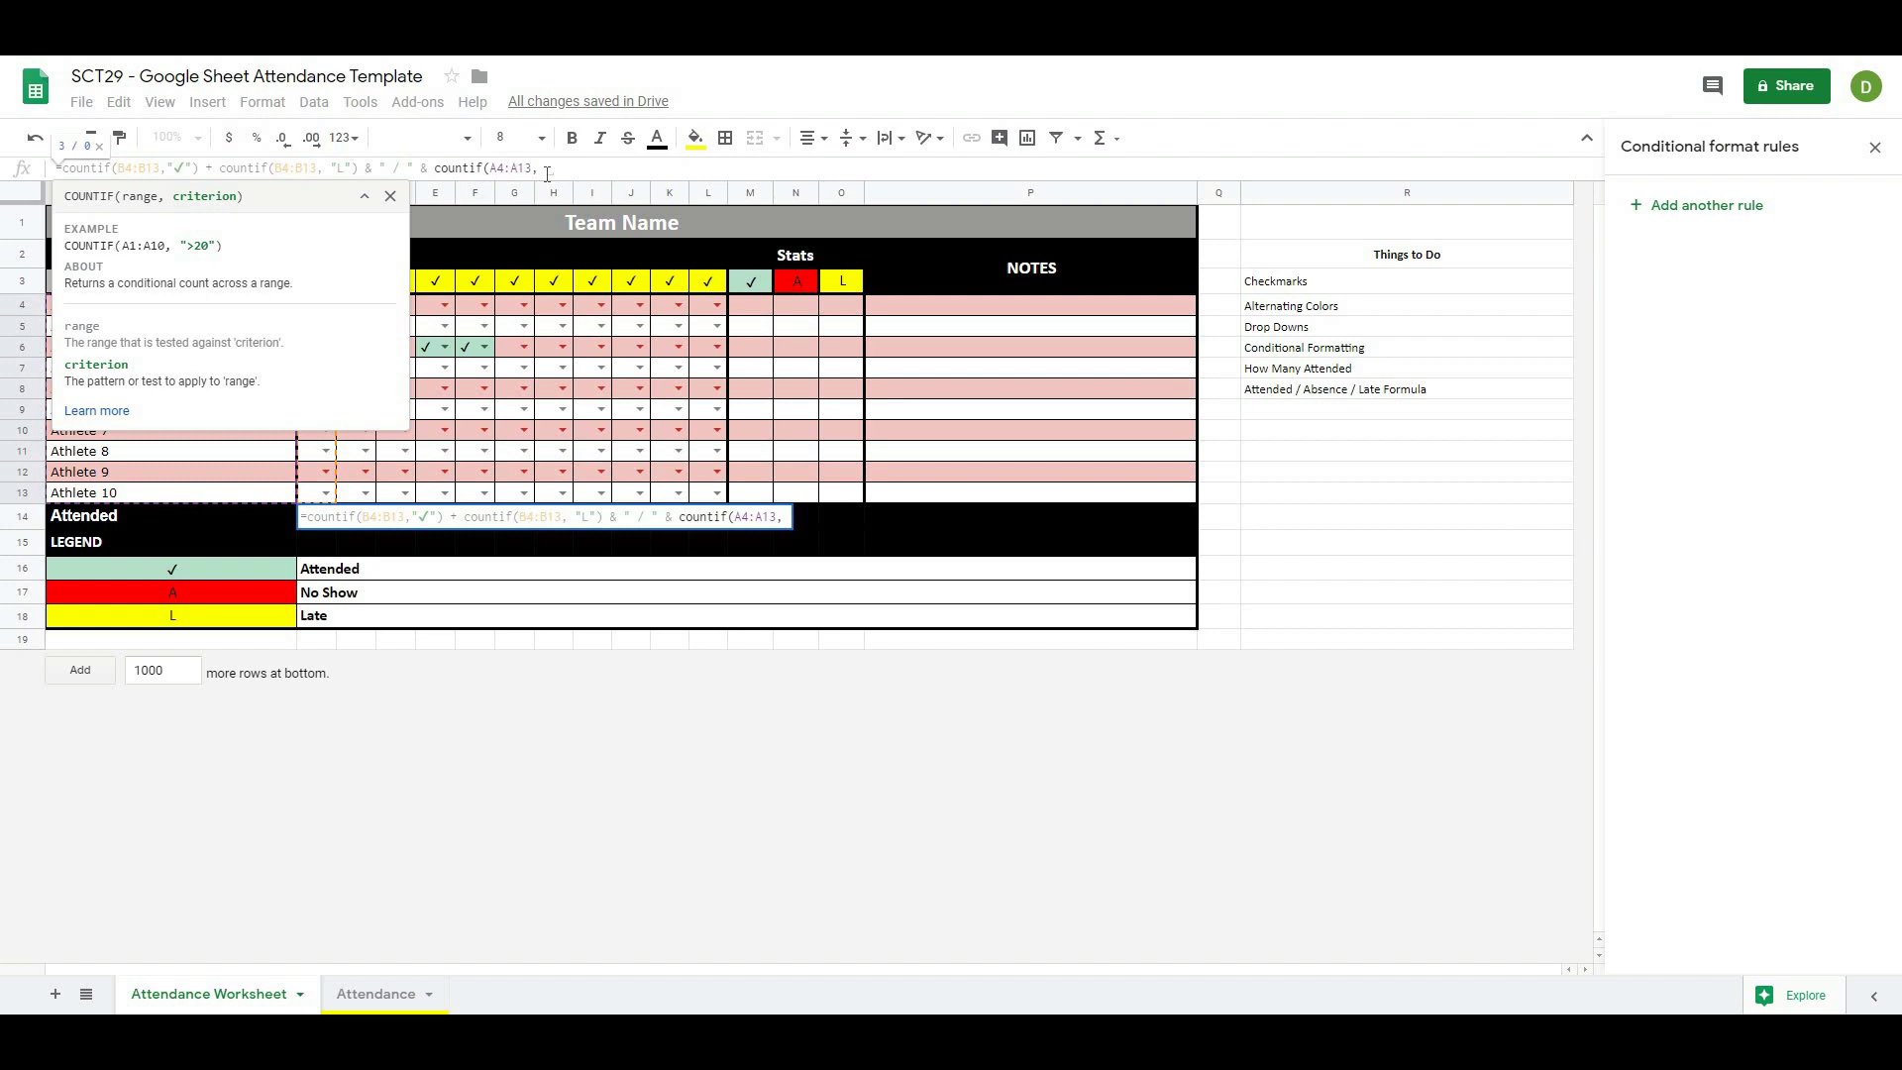
type("\"*\"")
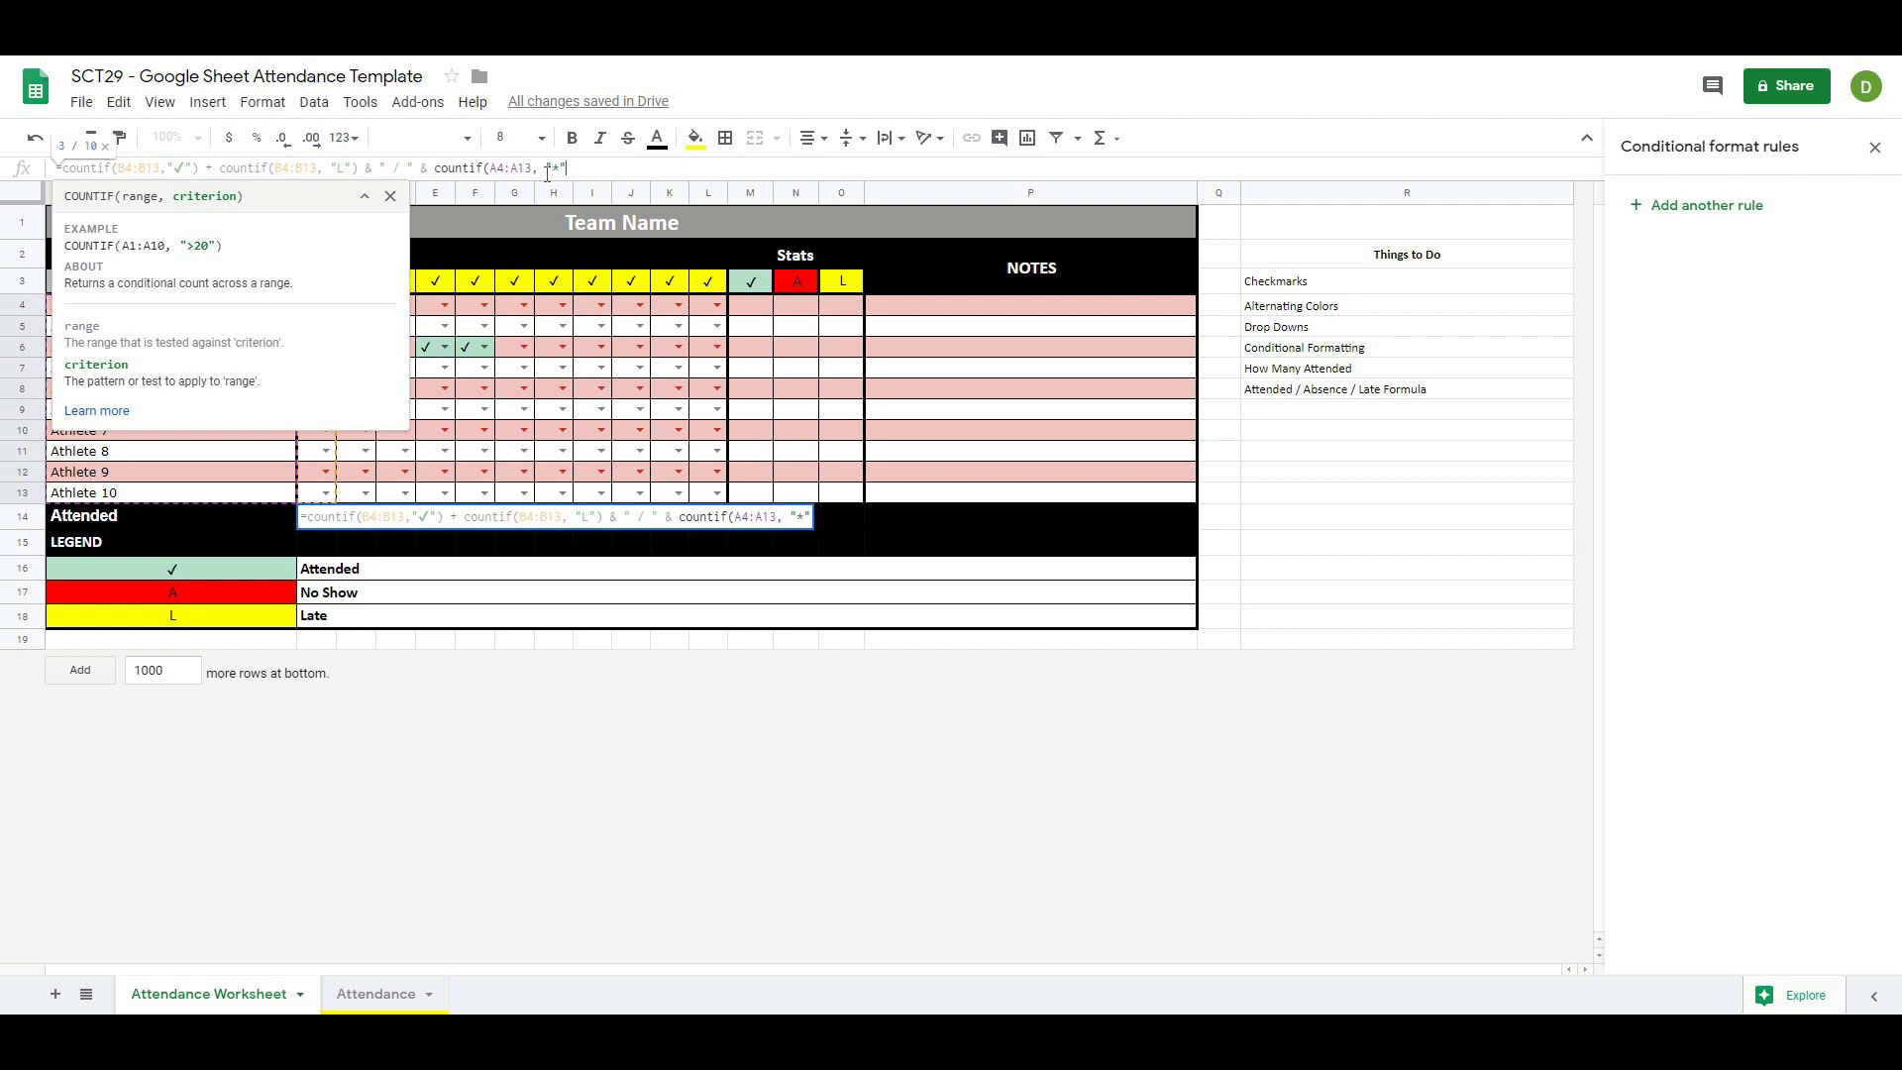
type(")")
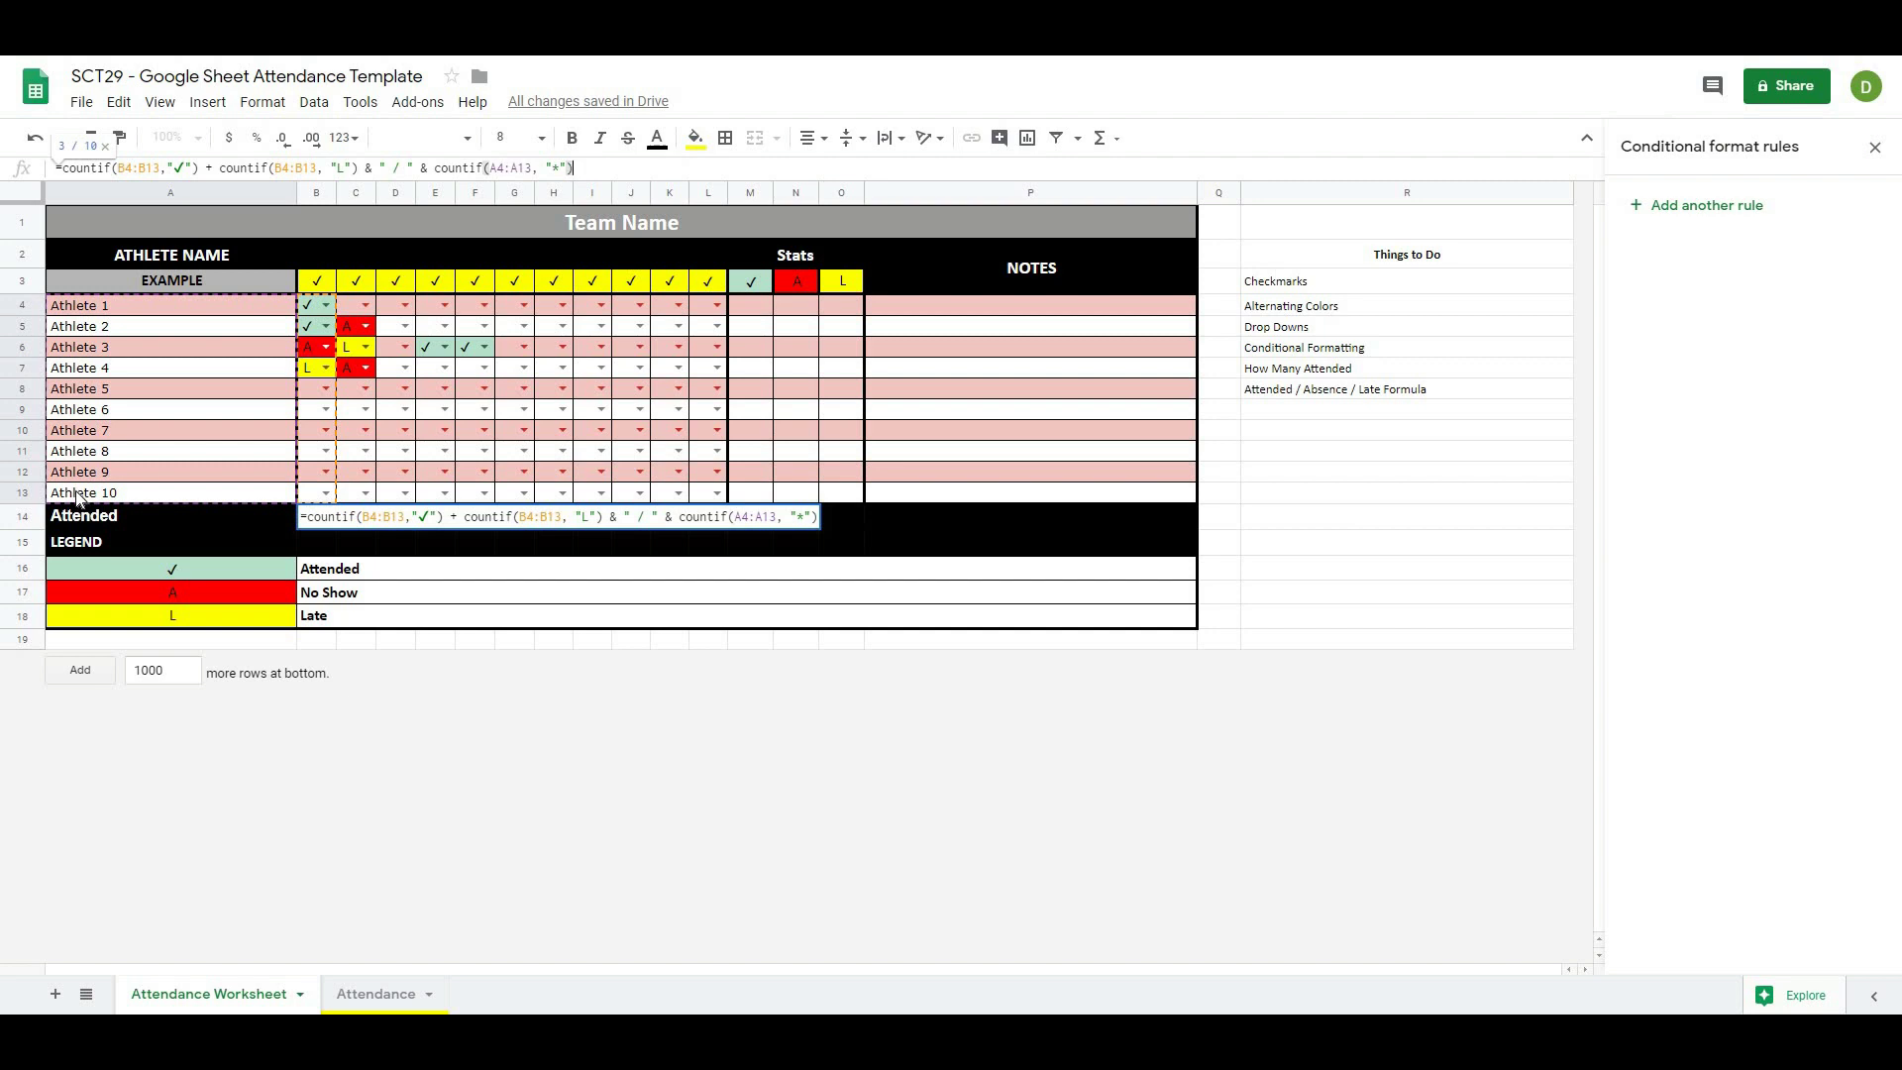
key("Return")
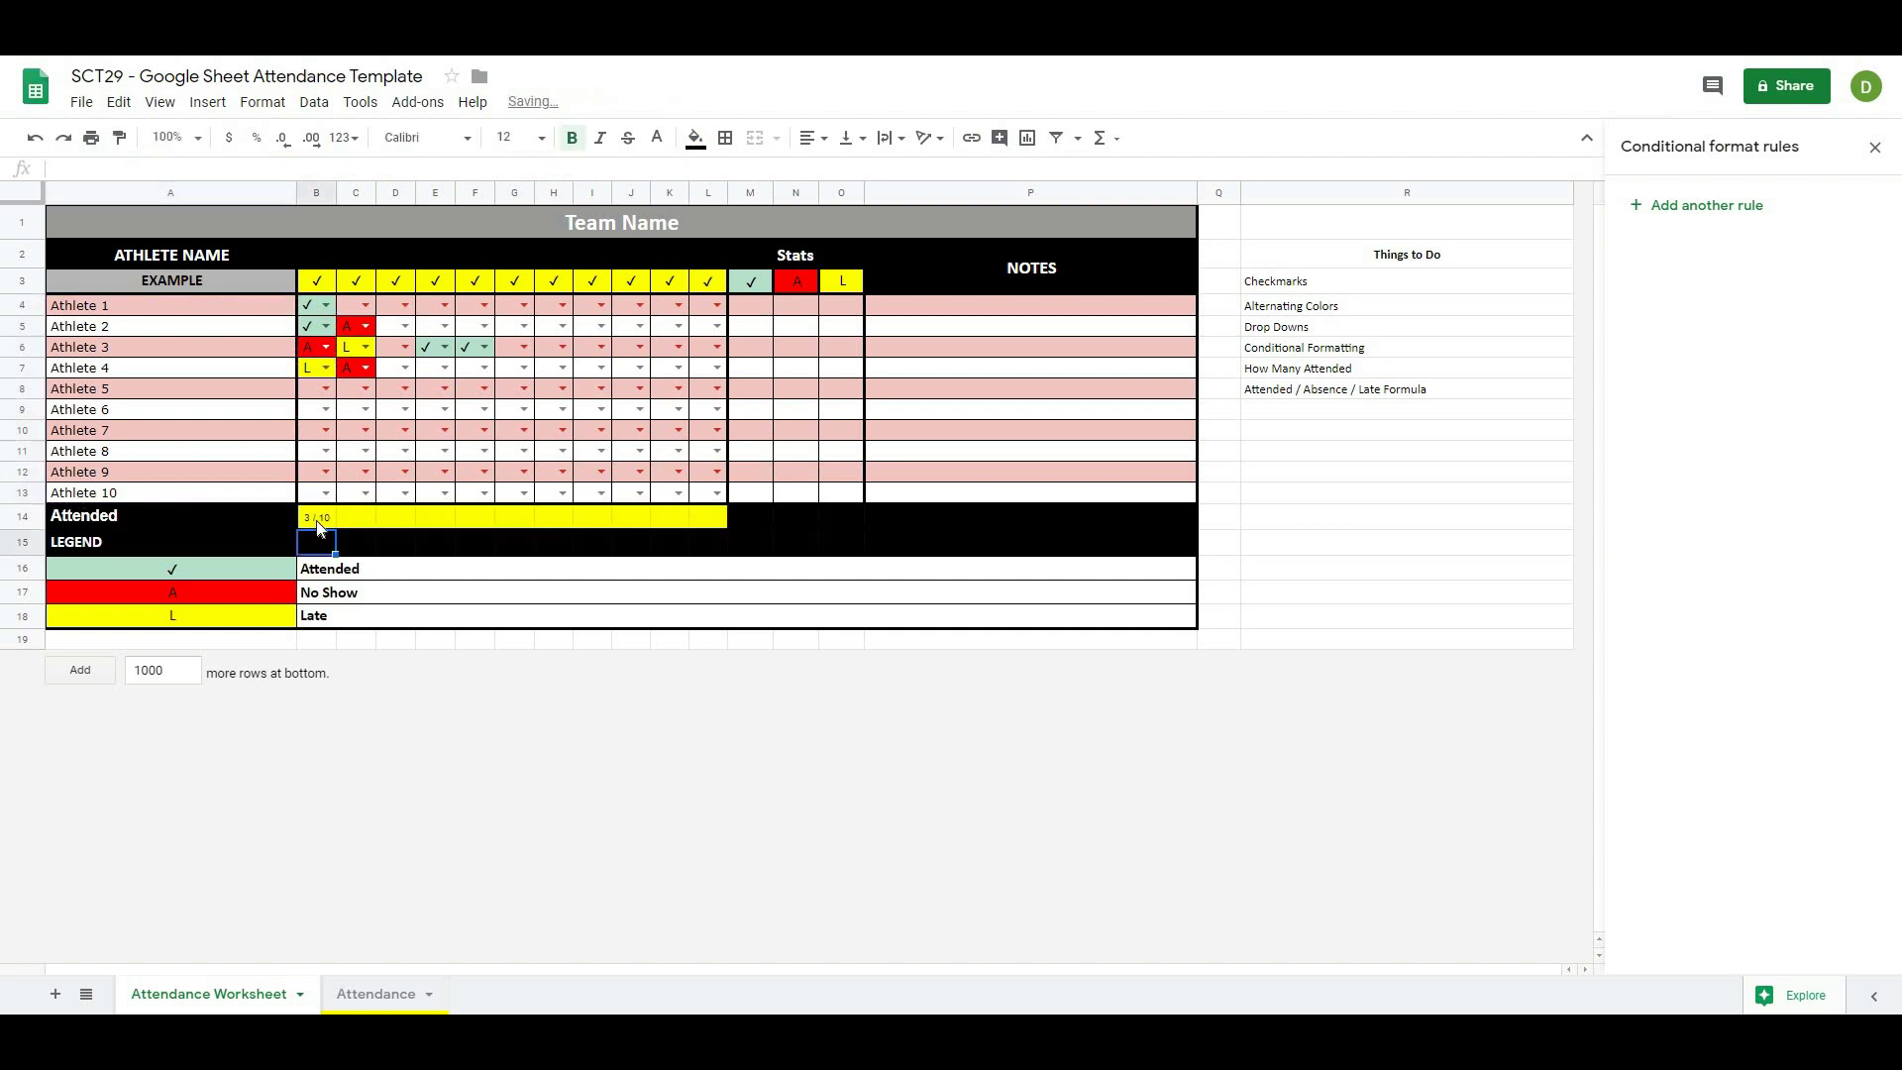
Change the athlete range in B14's formula to the locked $A4:$A13.
left_click(318, 522)
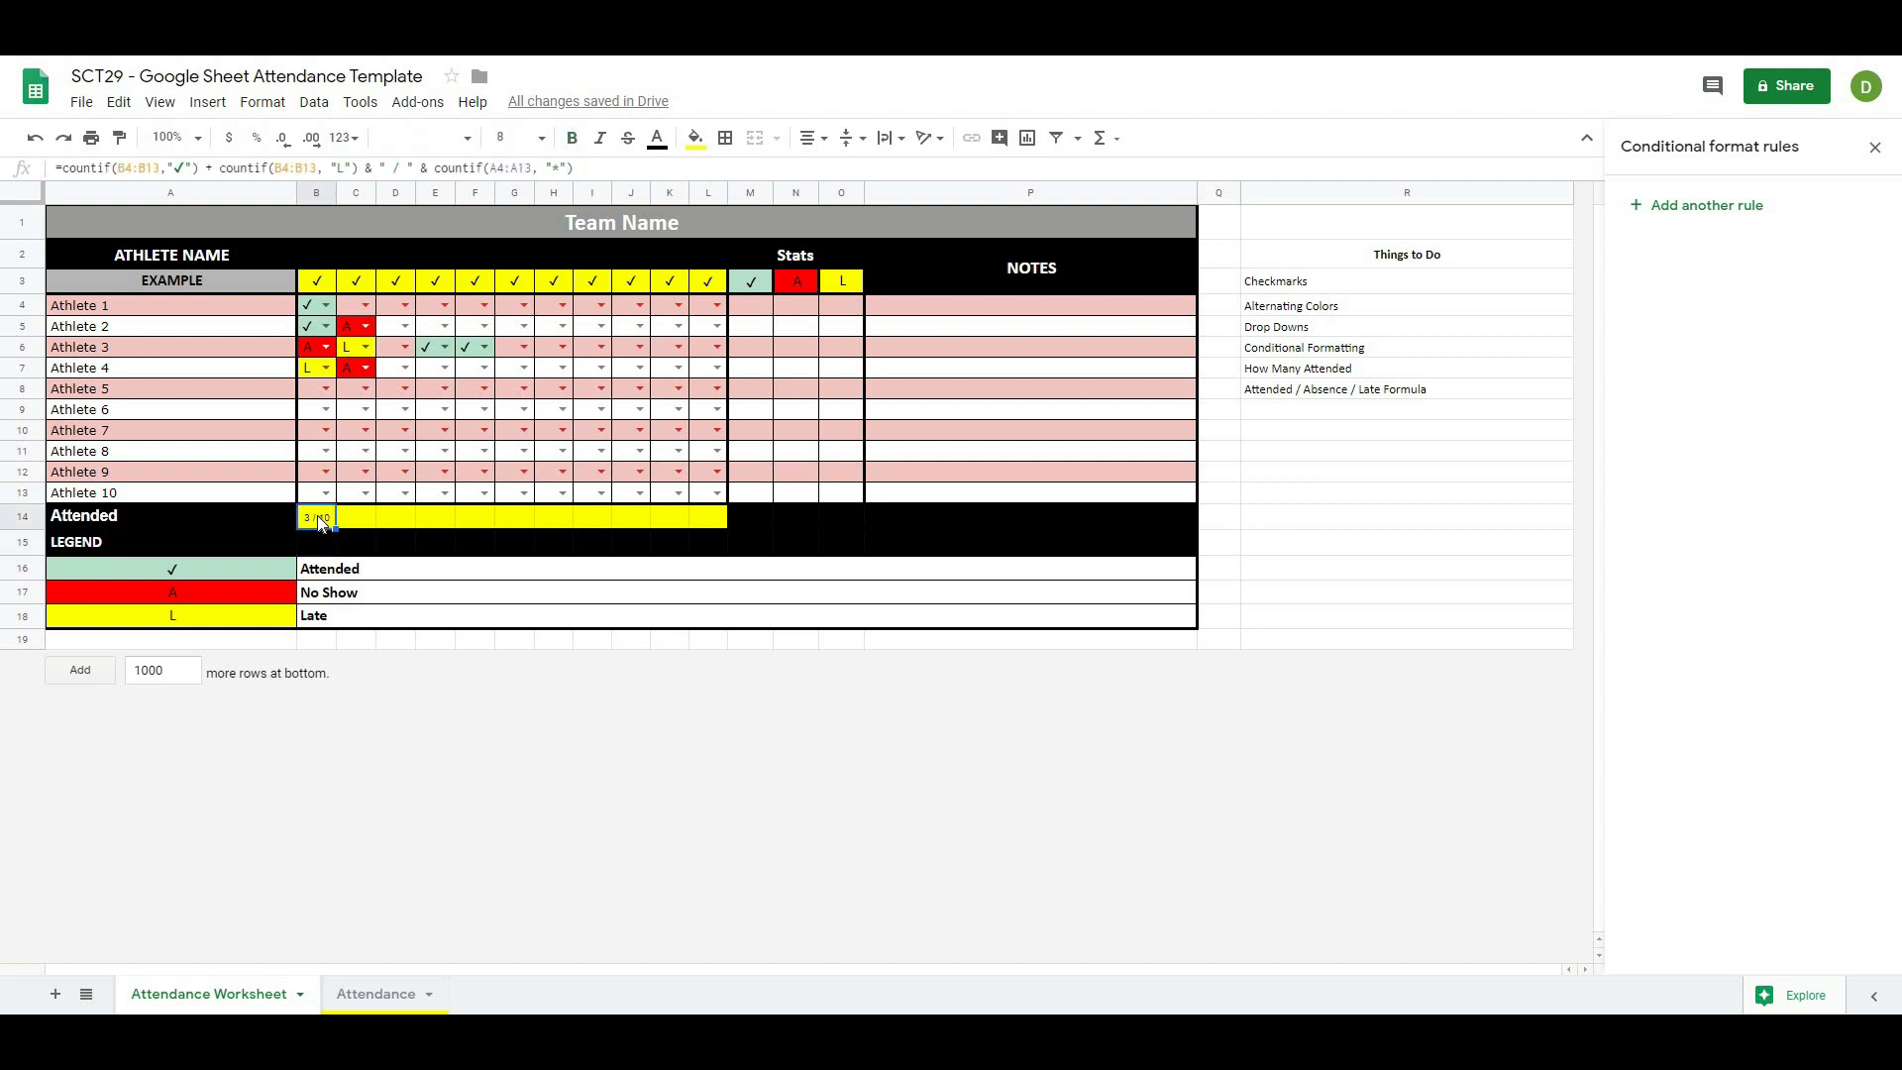
left_click(488, 167)
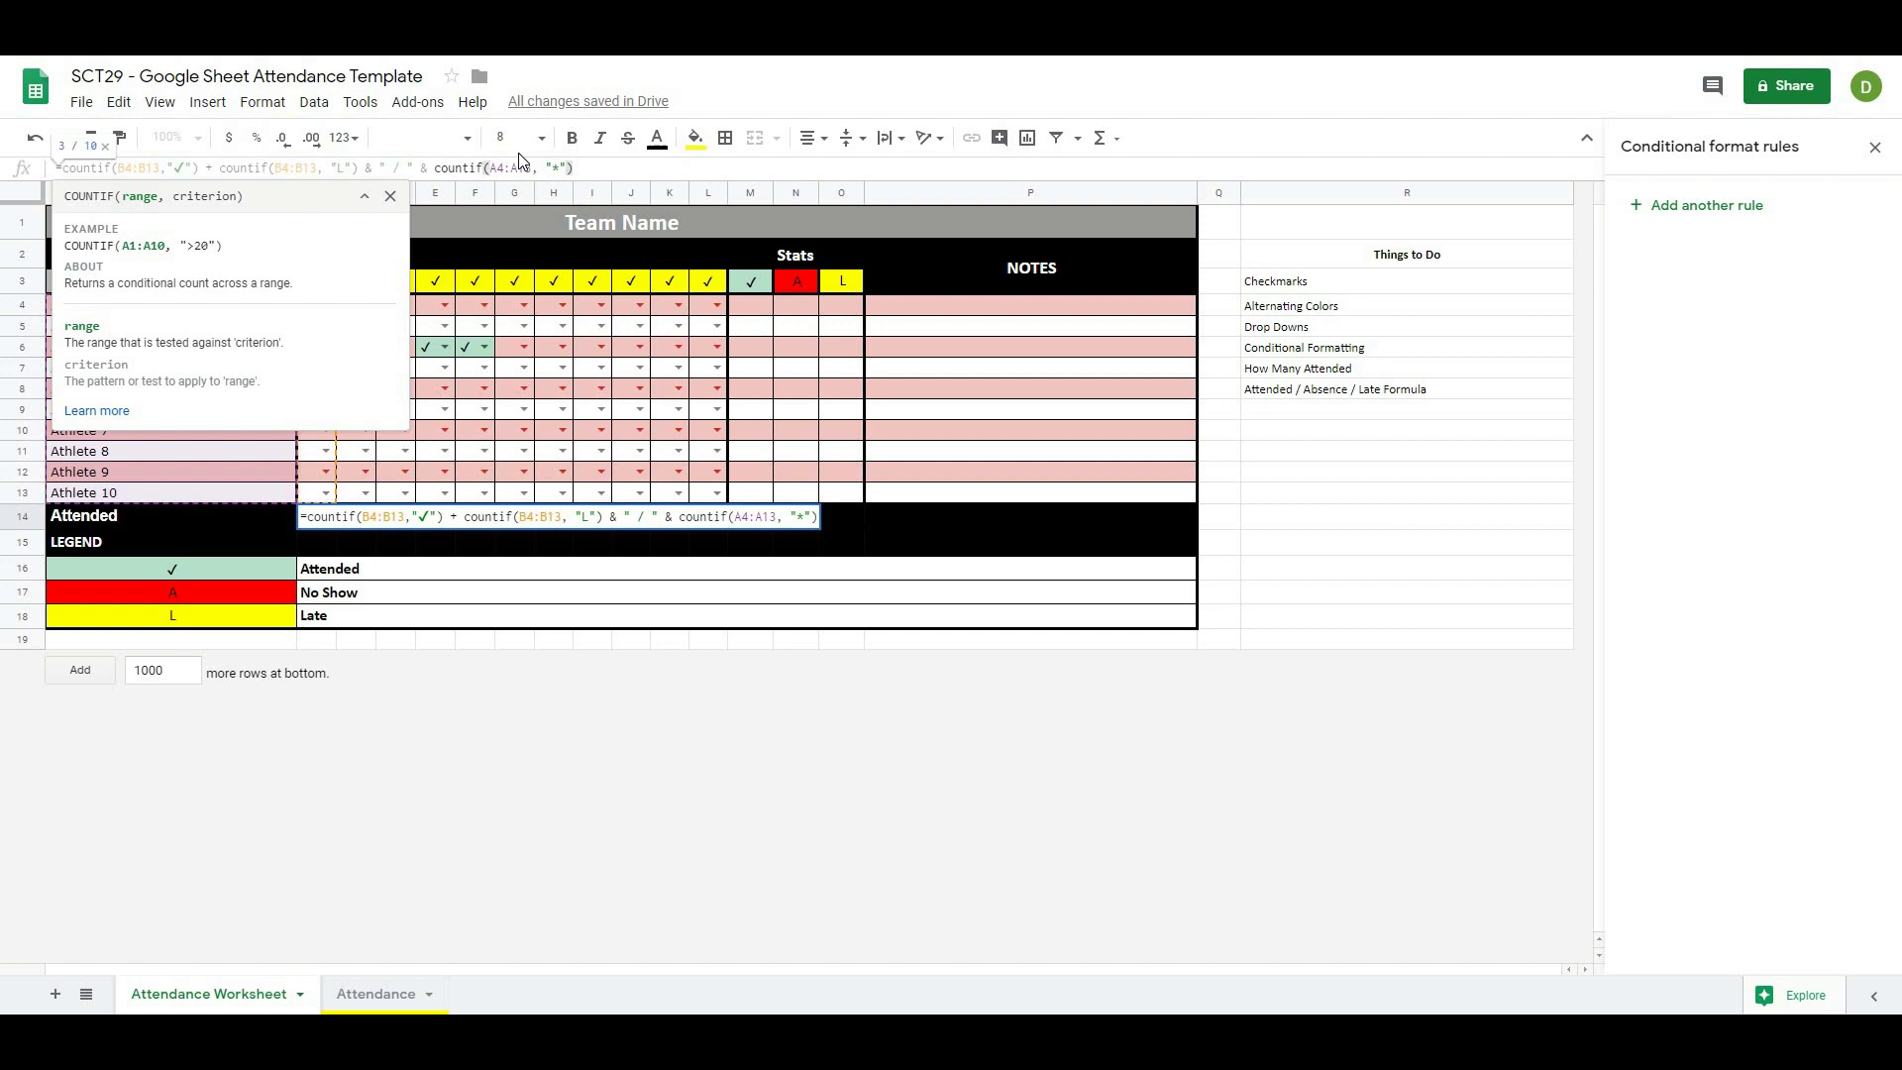
type("$")
left_click(525, 169)
type("$")
left_click(593, 168)
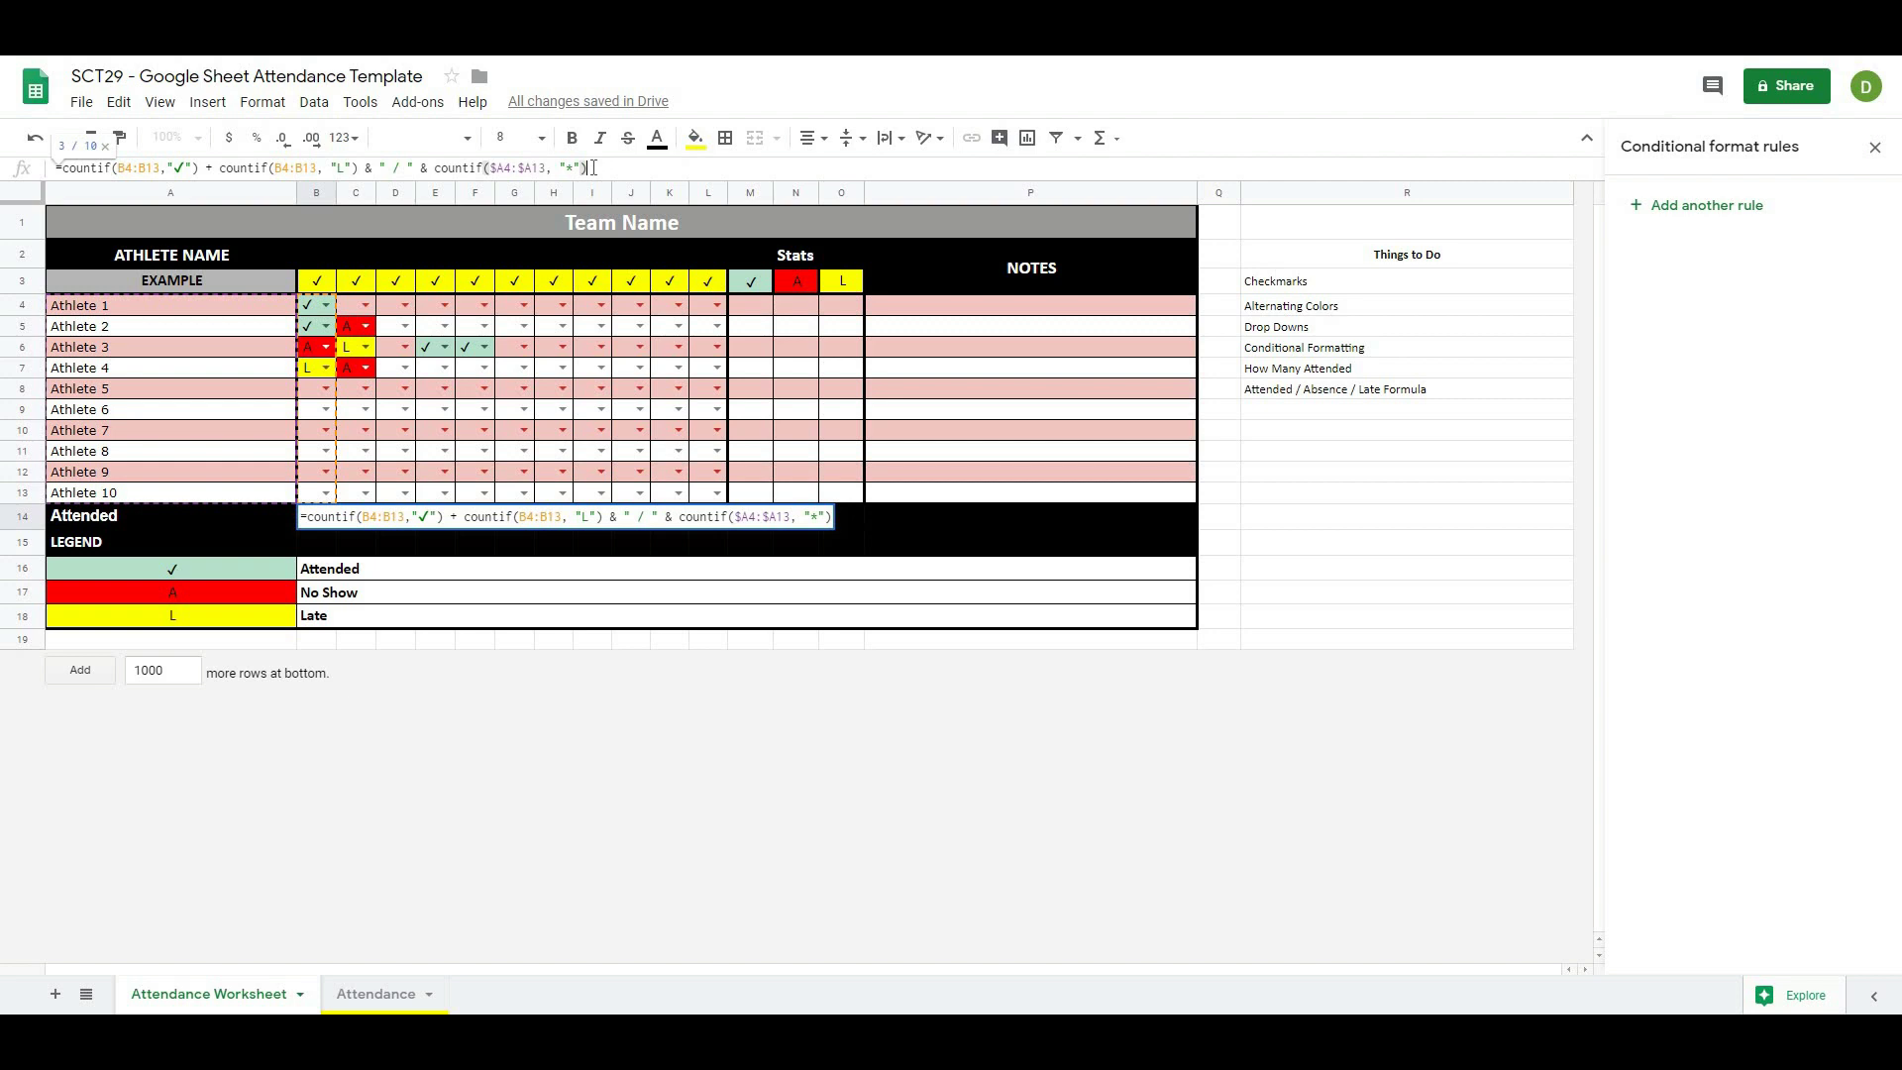
key("Return")
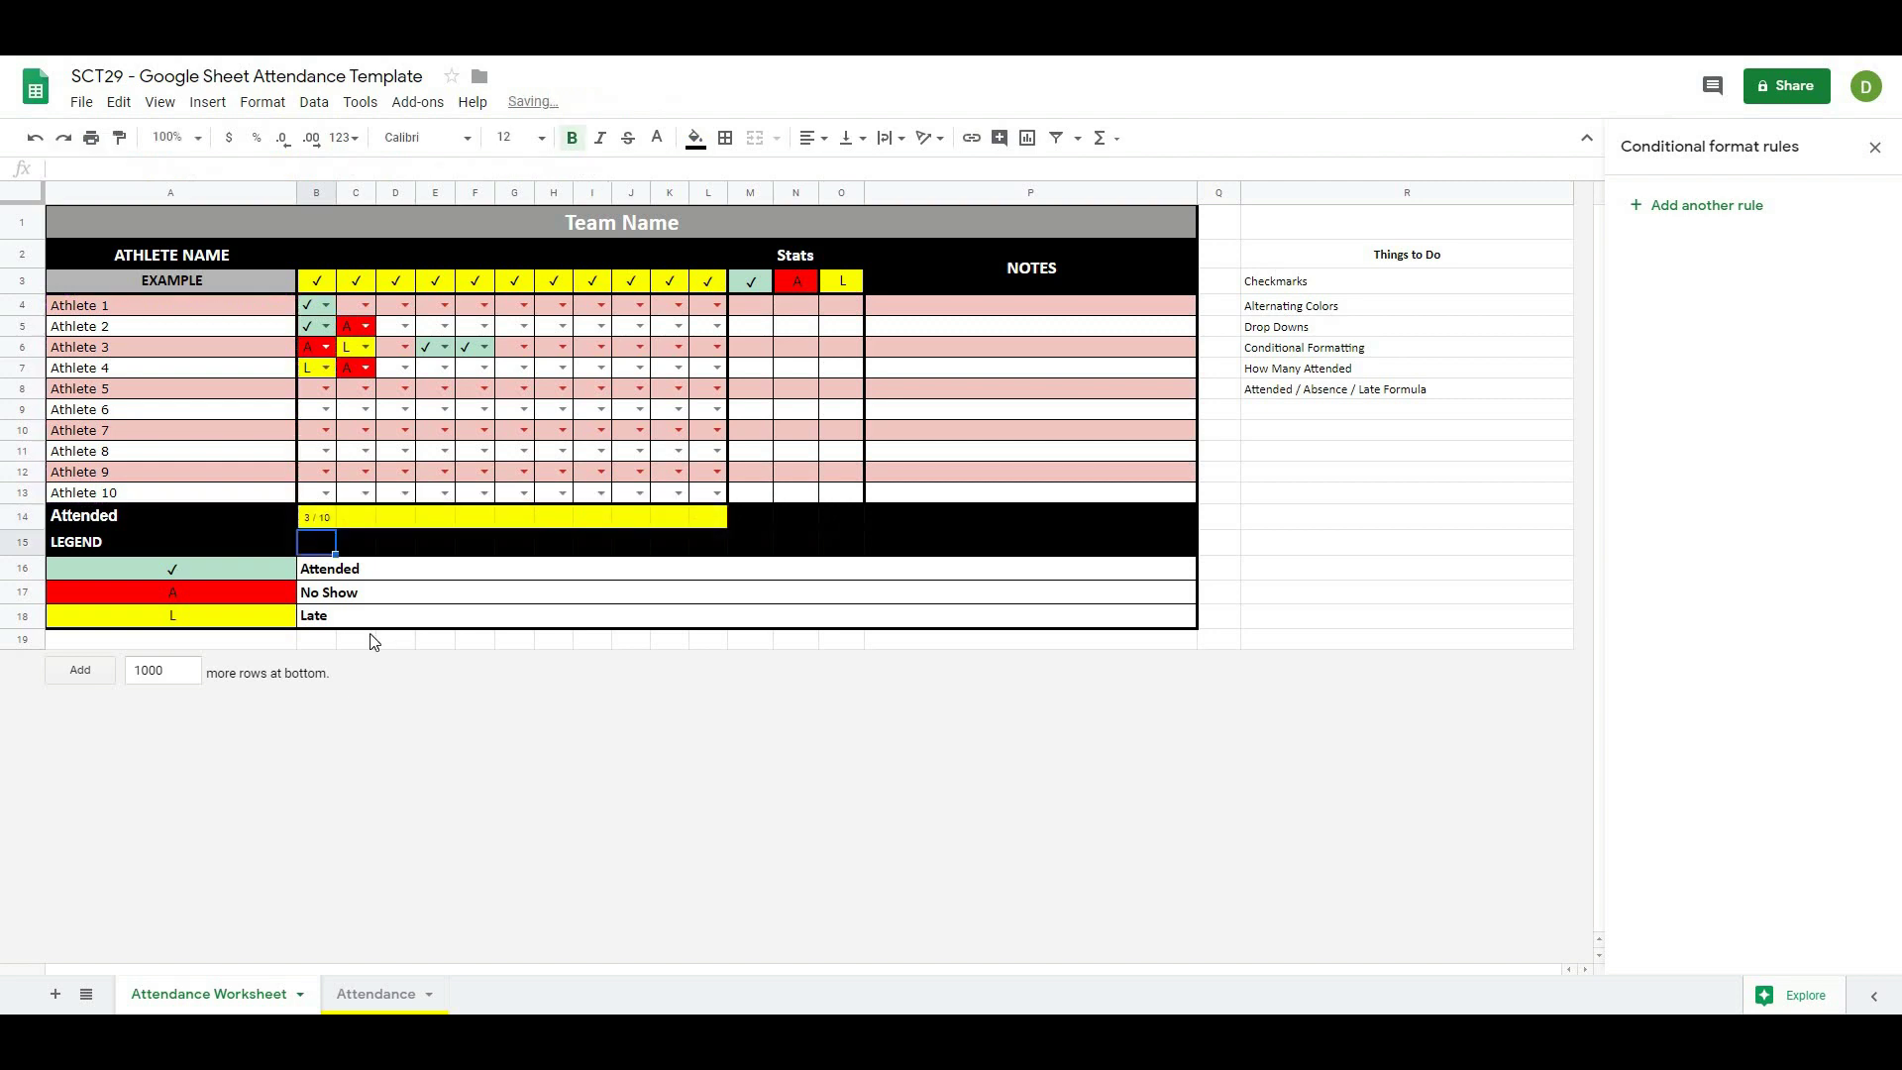
Fill the B14 Attended formula across row 14 through L14.
left_click(333, 522)
left_click_drag(333, 525, 700, 531)
left_click(623, 548)
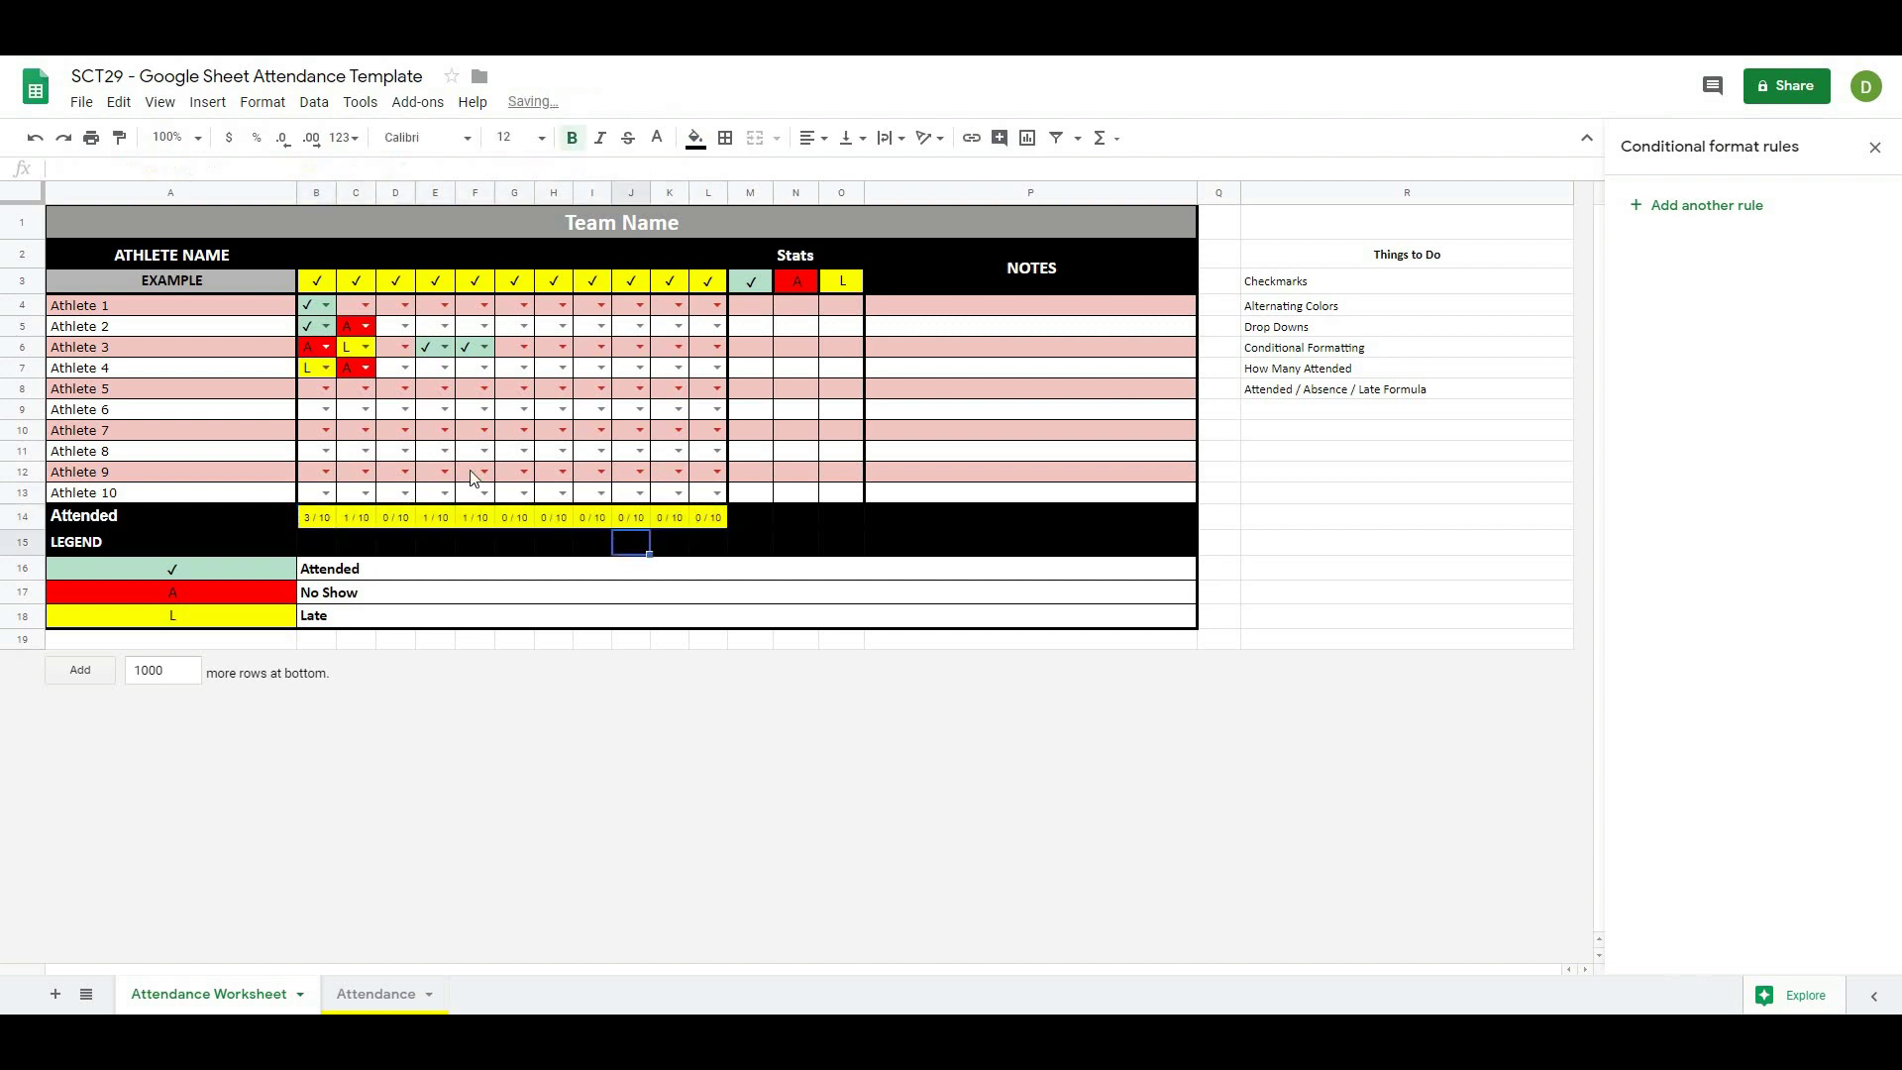
Mark E7, F7, F8 and F9 as ✓ from their dropdowns.
left_click(352, 521)
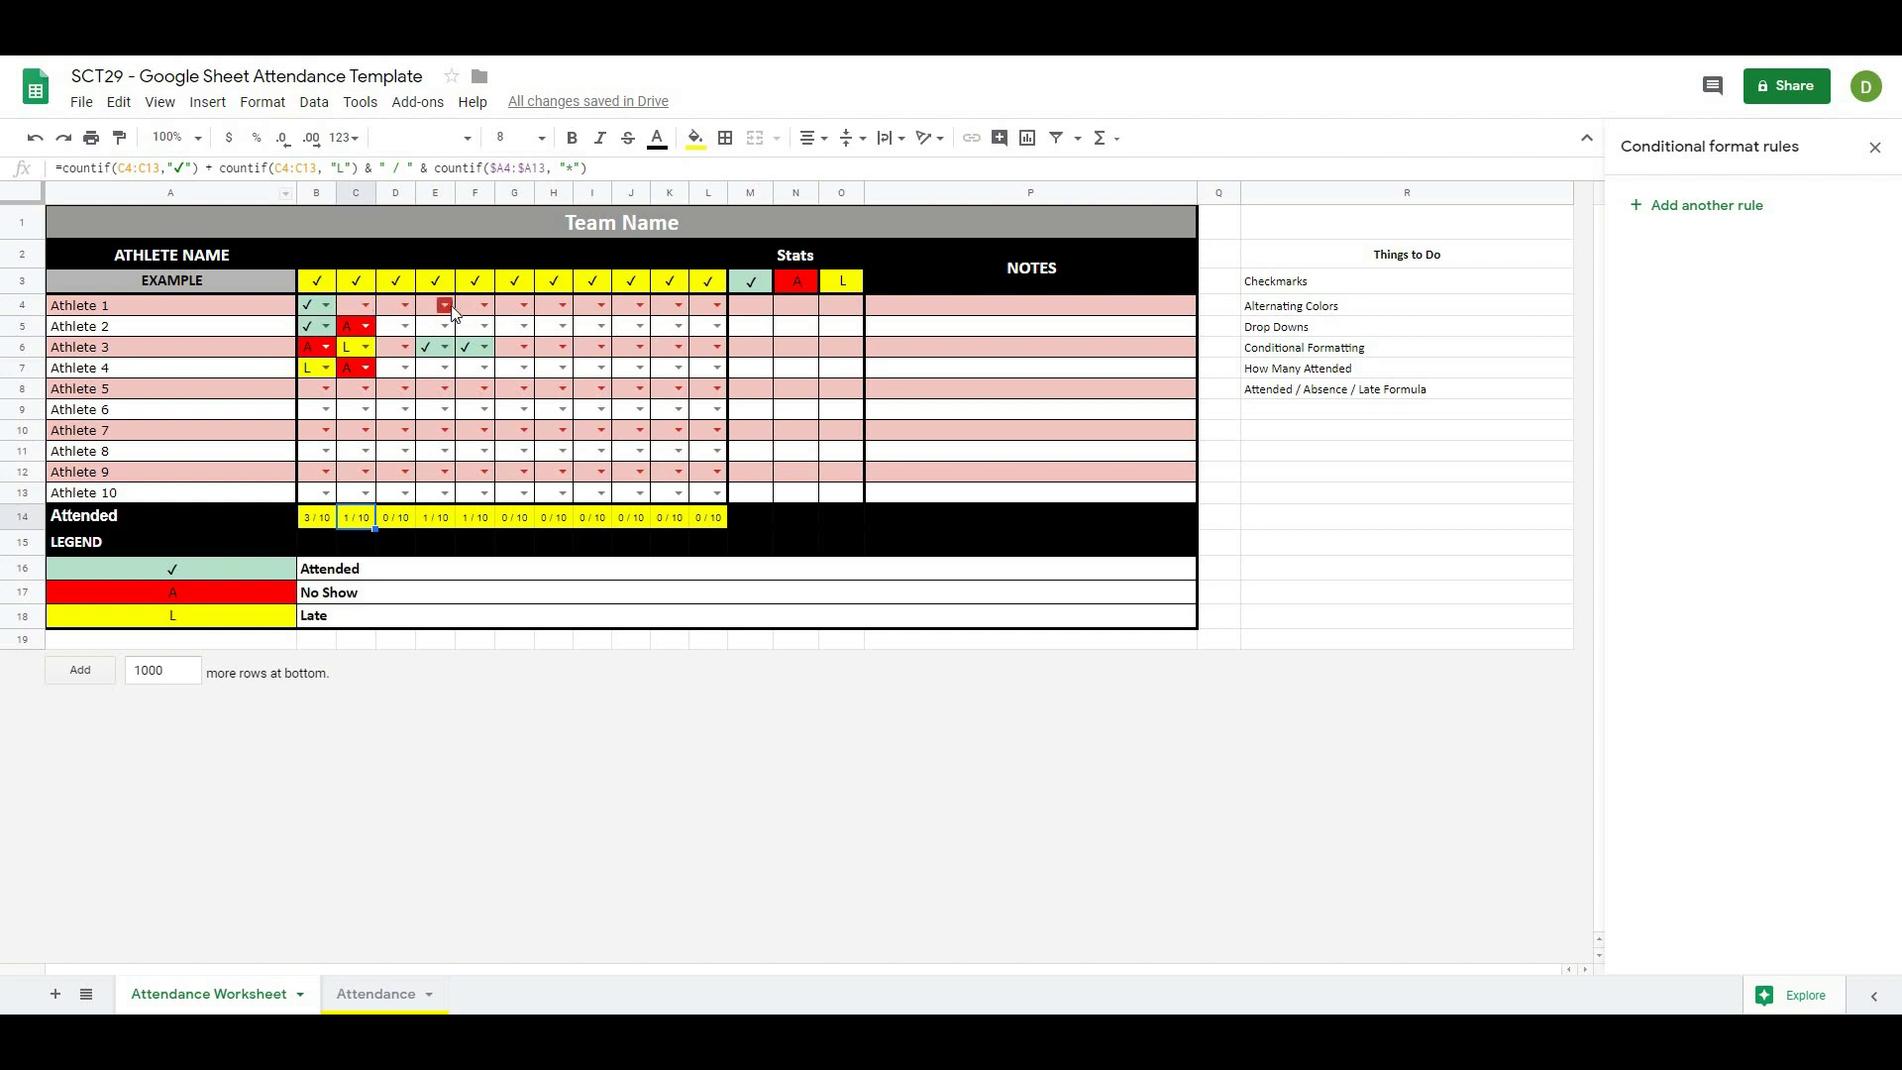
left_click(443, 369)
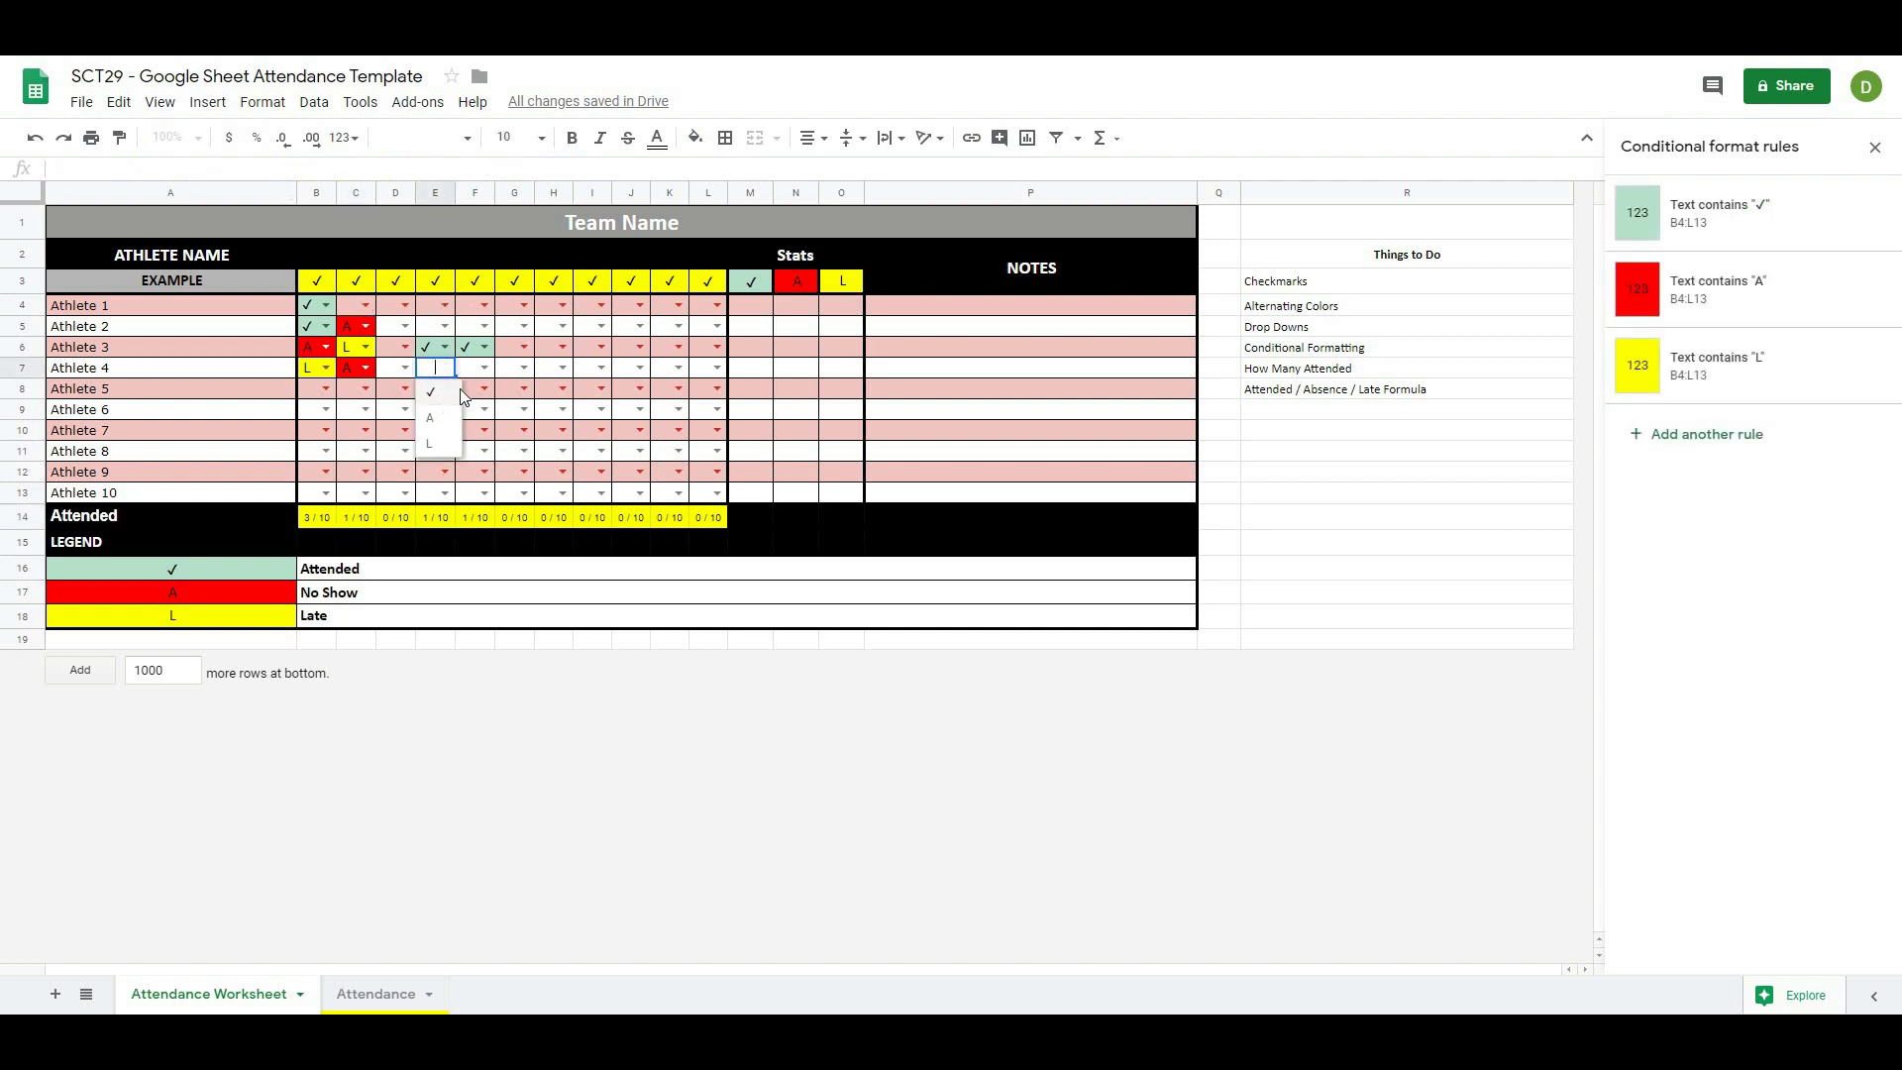
left_click(443, 401)
left_click(485, 369)
left_click(486, 398)
left_click(485, 389)
left_click(482, 432)
left_click(484, 409)
left_click(480, 433)
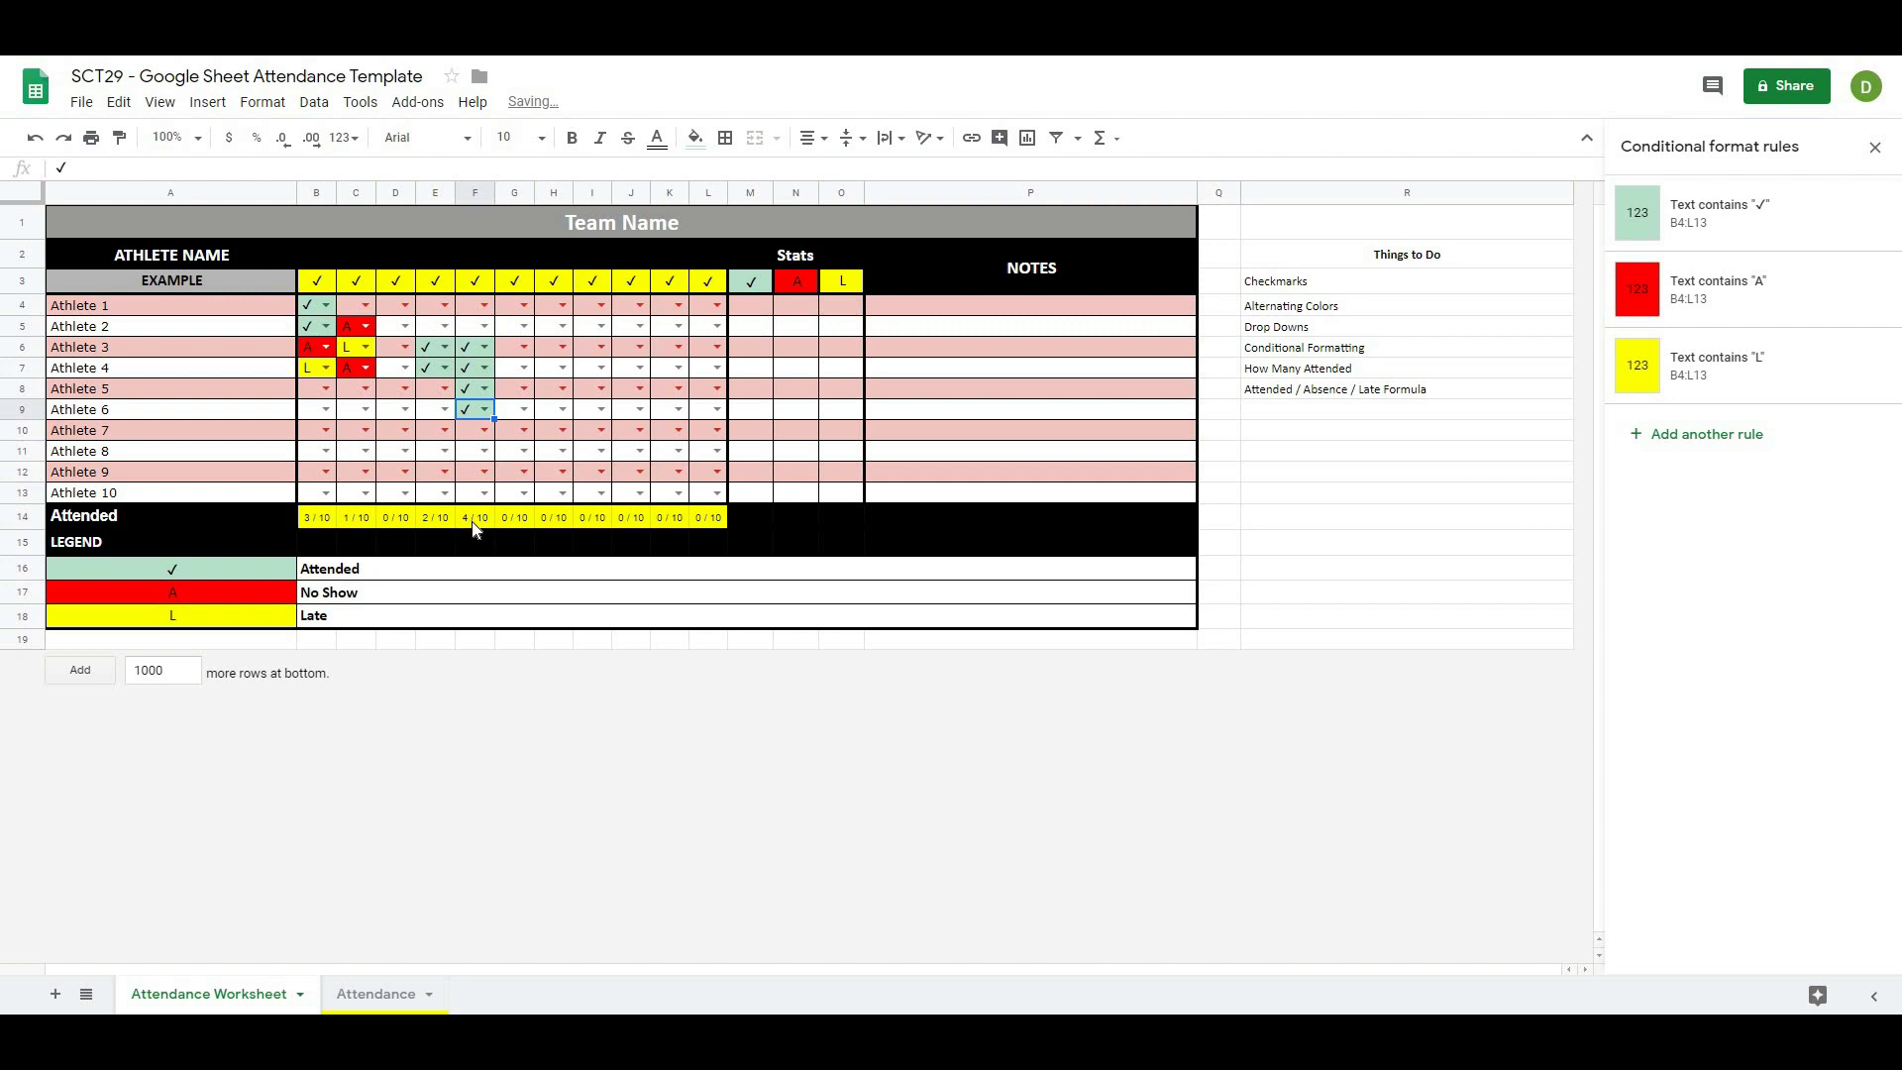
Mark F11 and F12 as L, then close the Conditional format rules sidebar.
left_click(485, 451)
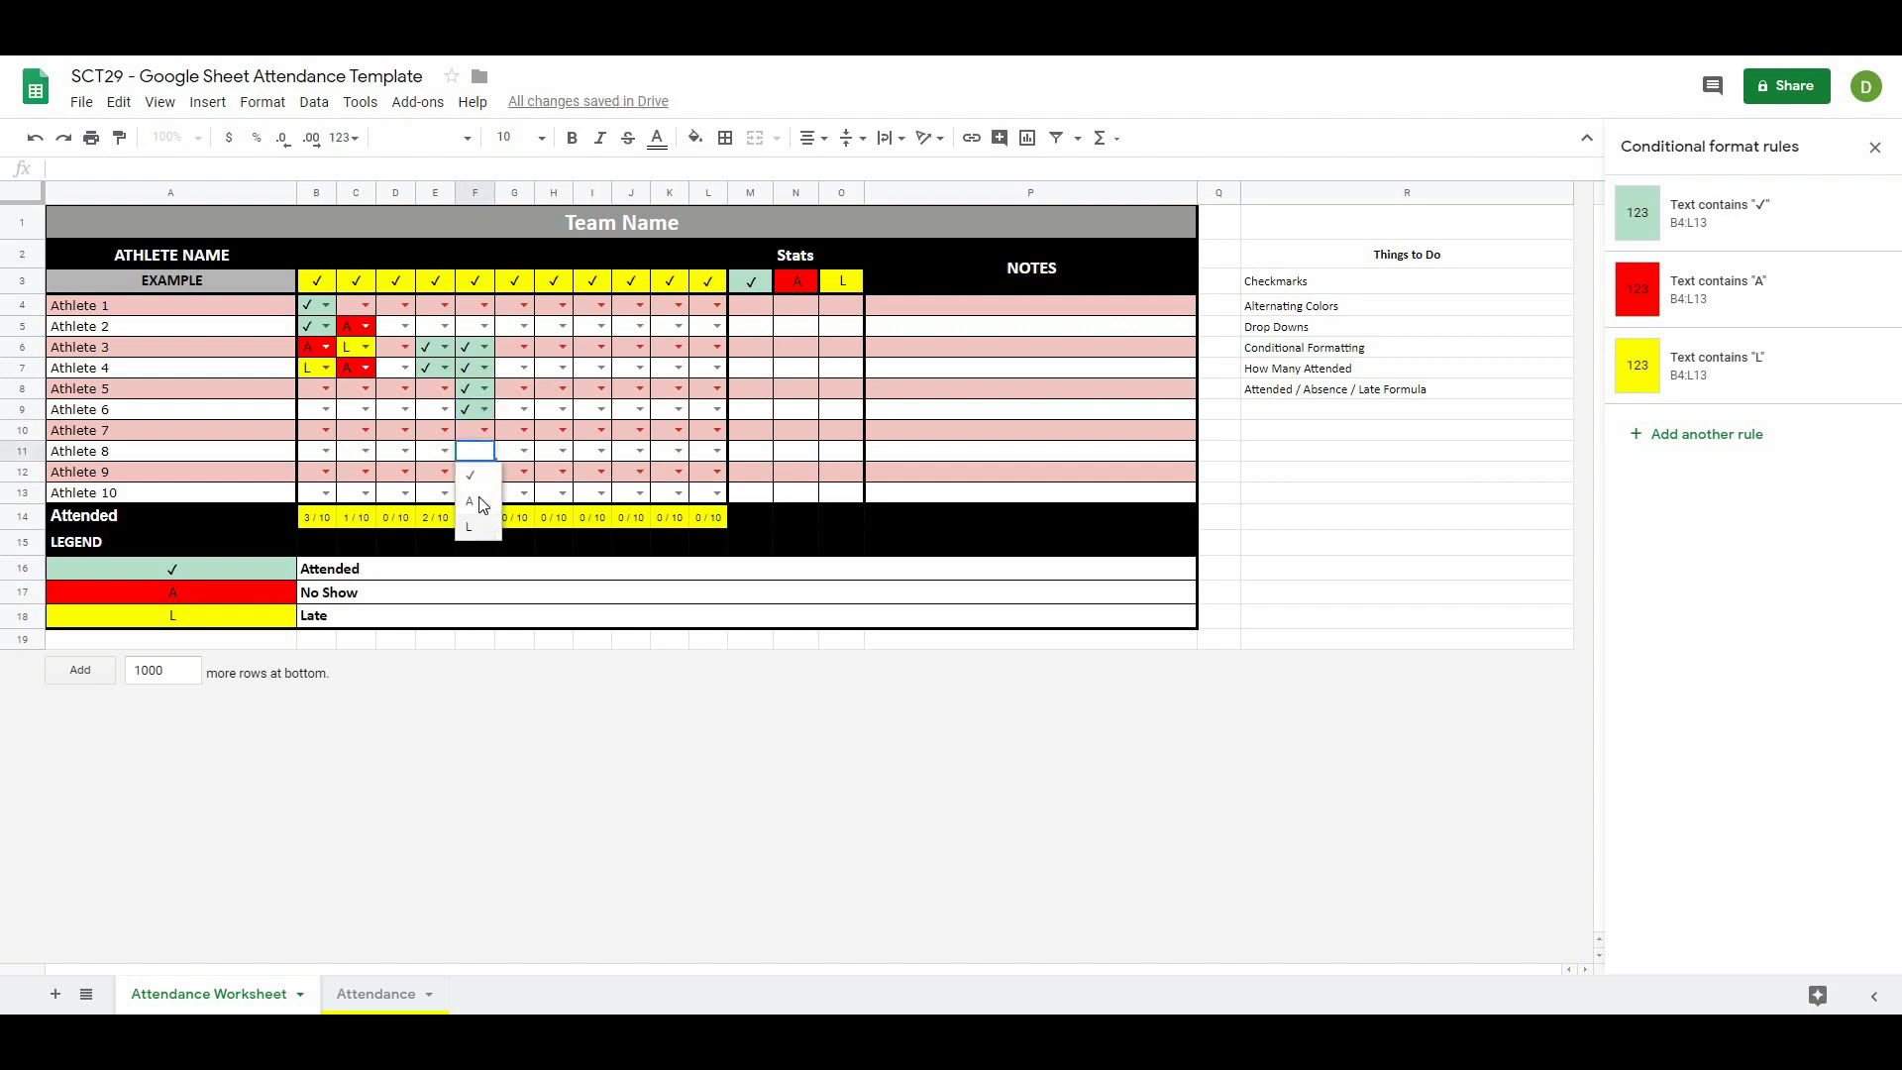
left_click(486, 523)
left_click(485, 472)
left_click(472, 549)
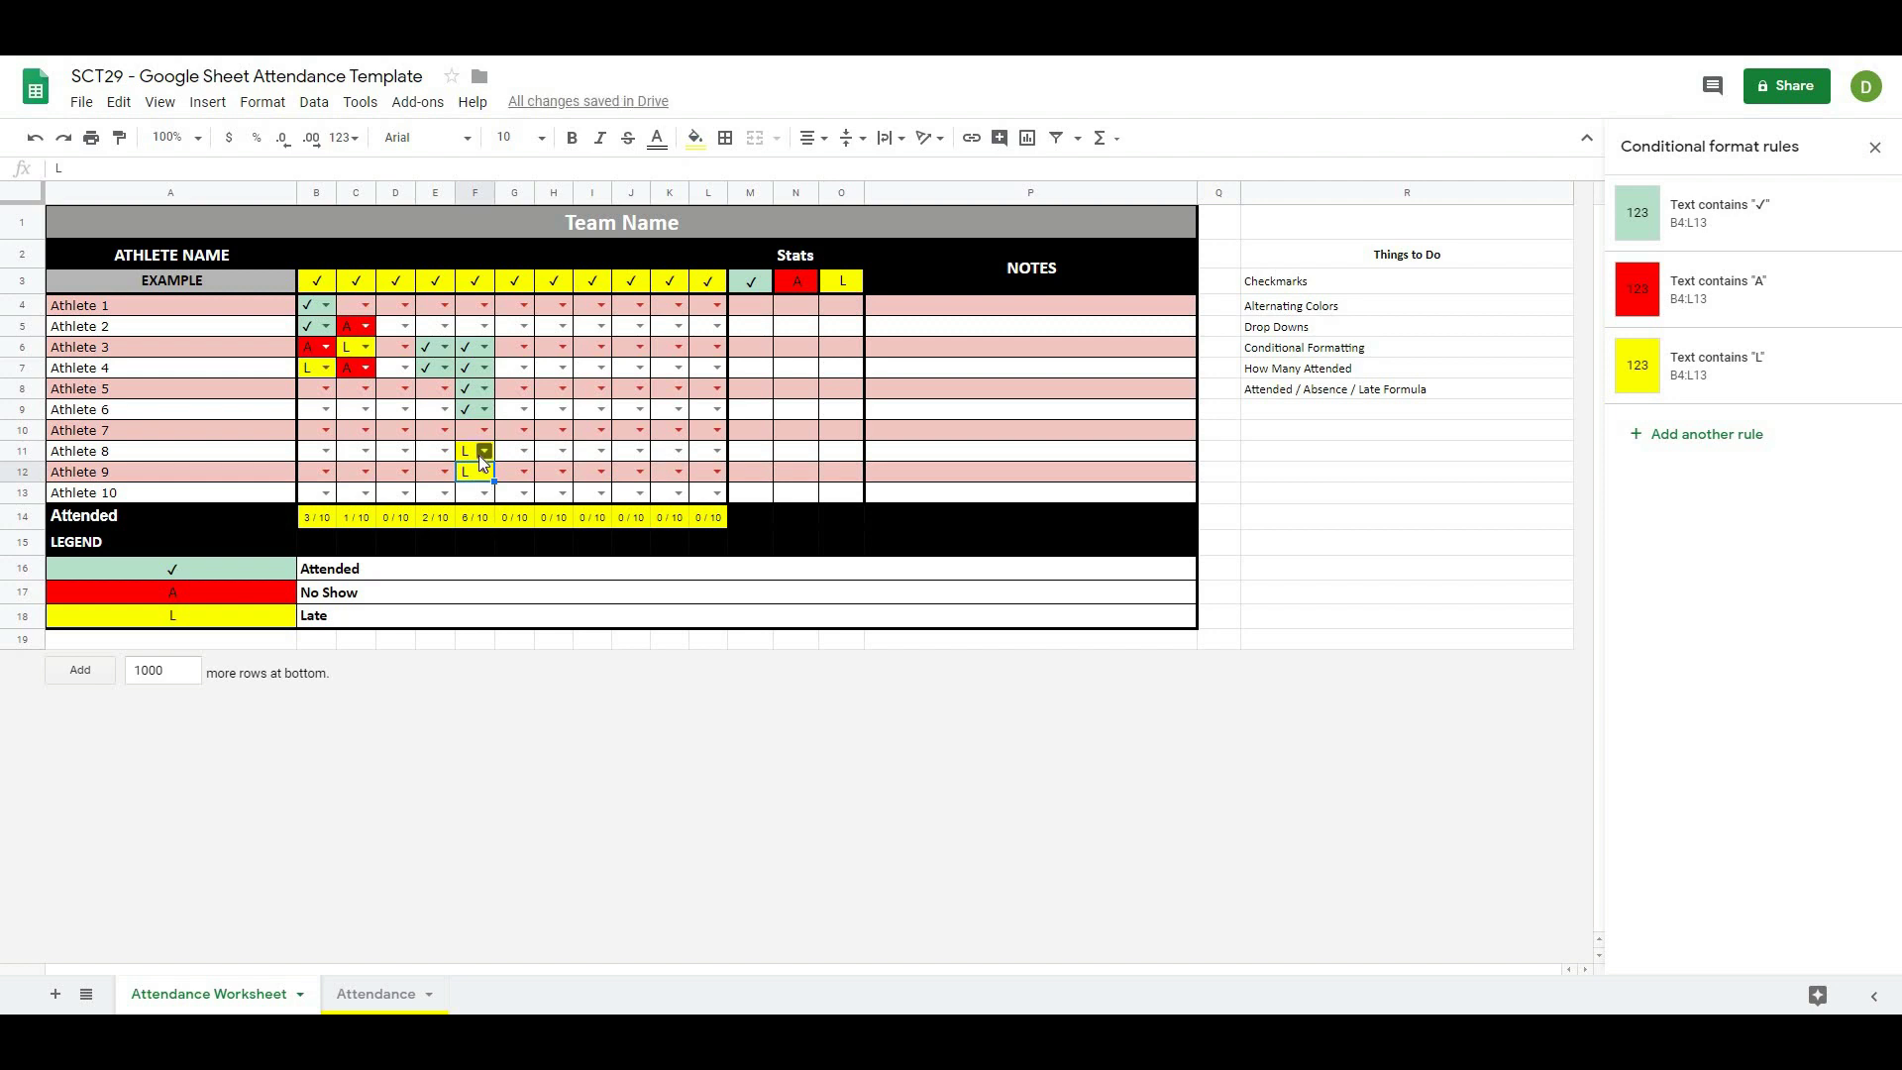
left_click(1874, 140)
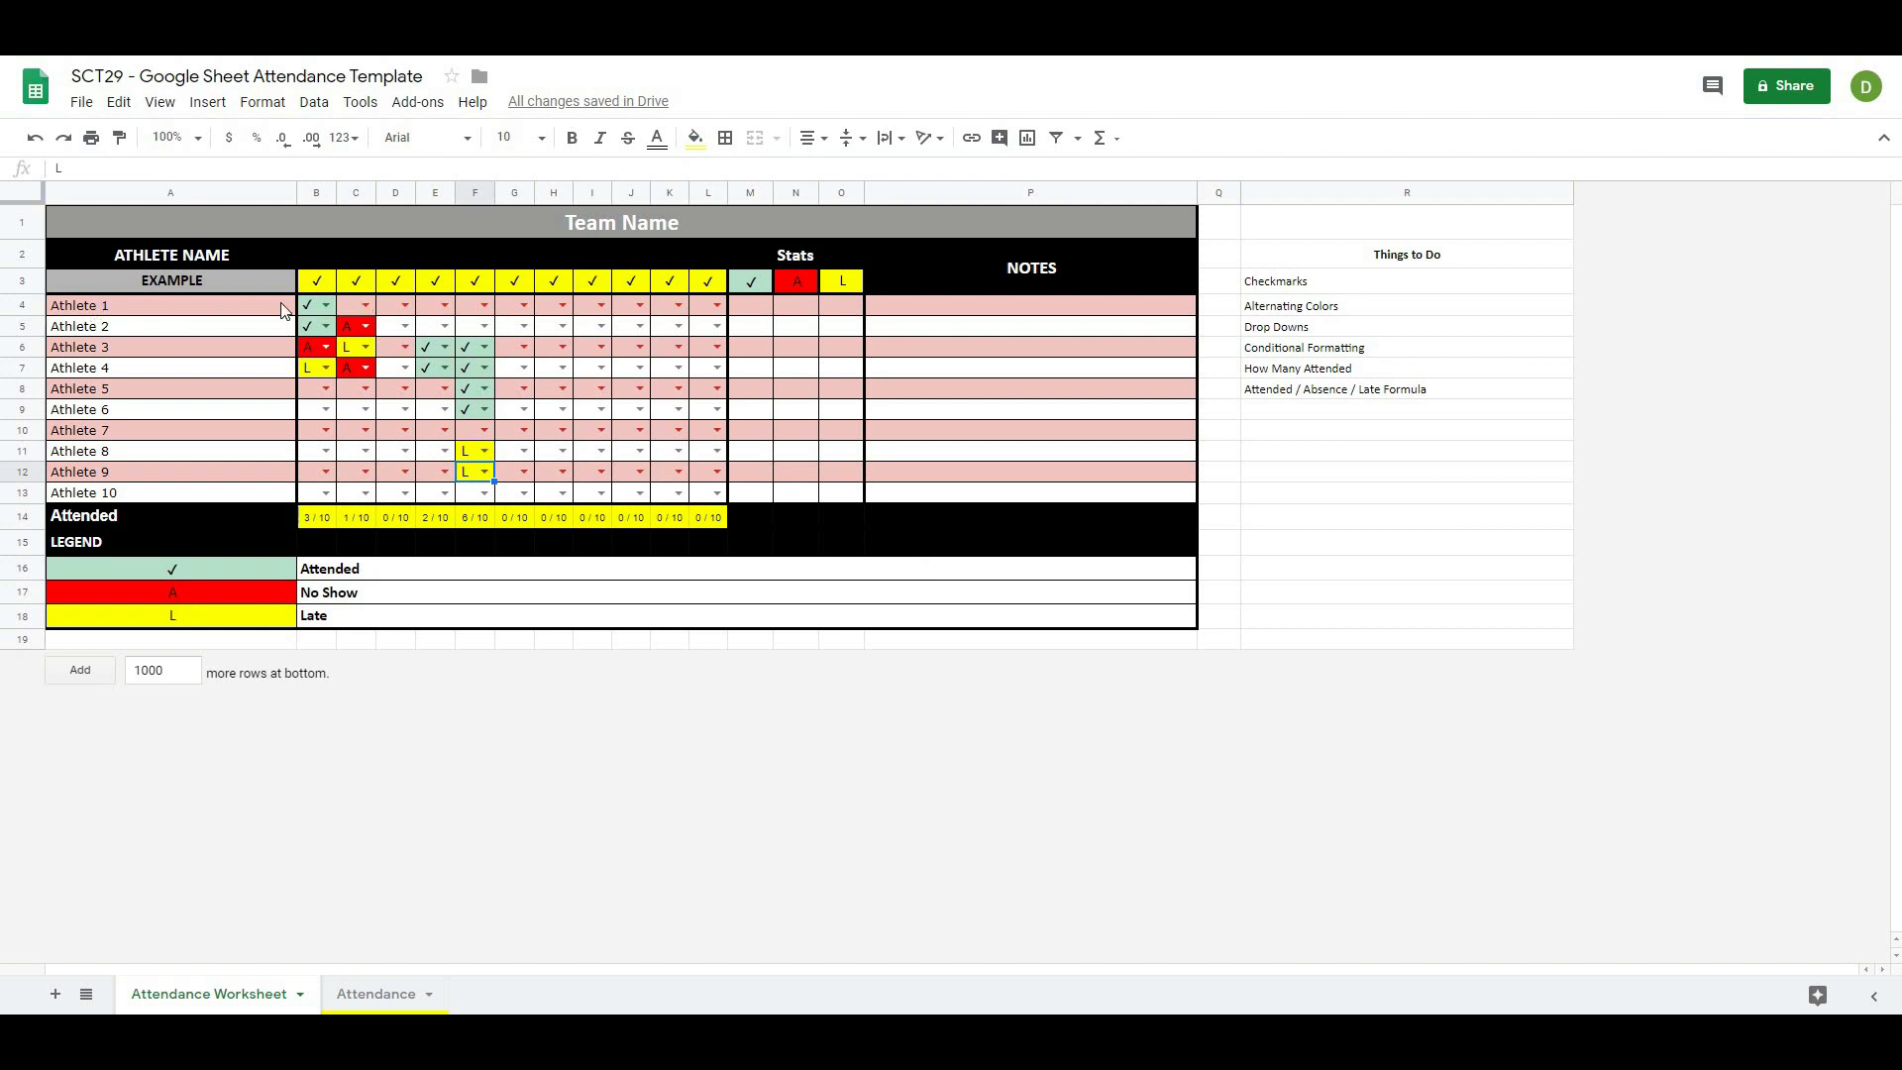
Enter =countif(B4:L4, "✓") in M4 to count Athlete 1's checkmarks, showing 1.
left_click(751, 315)
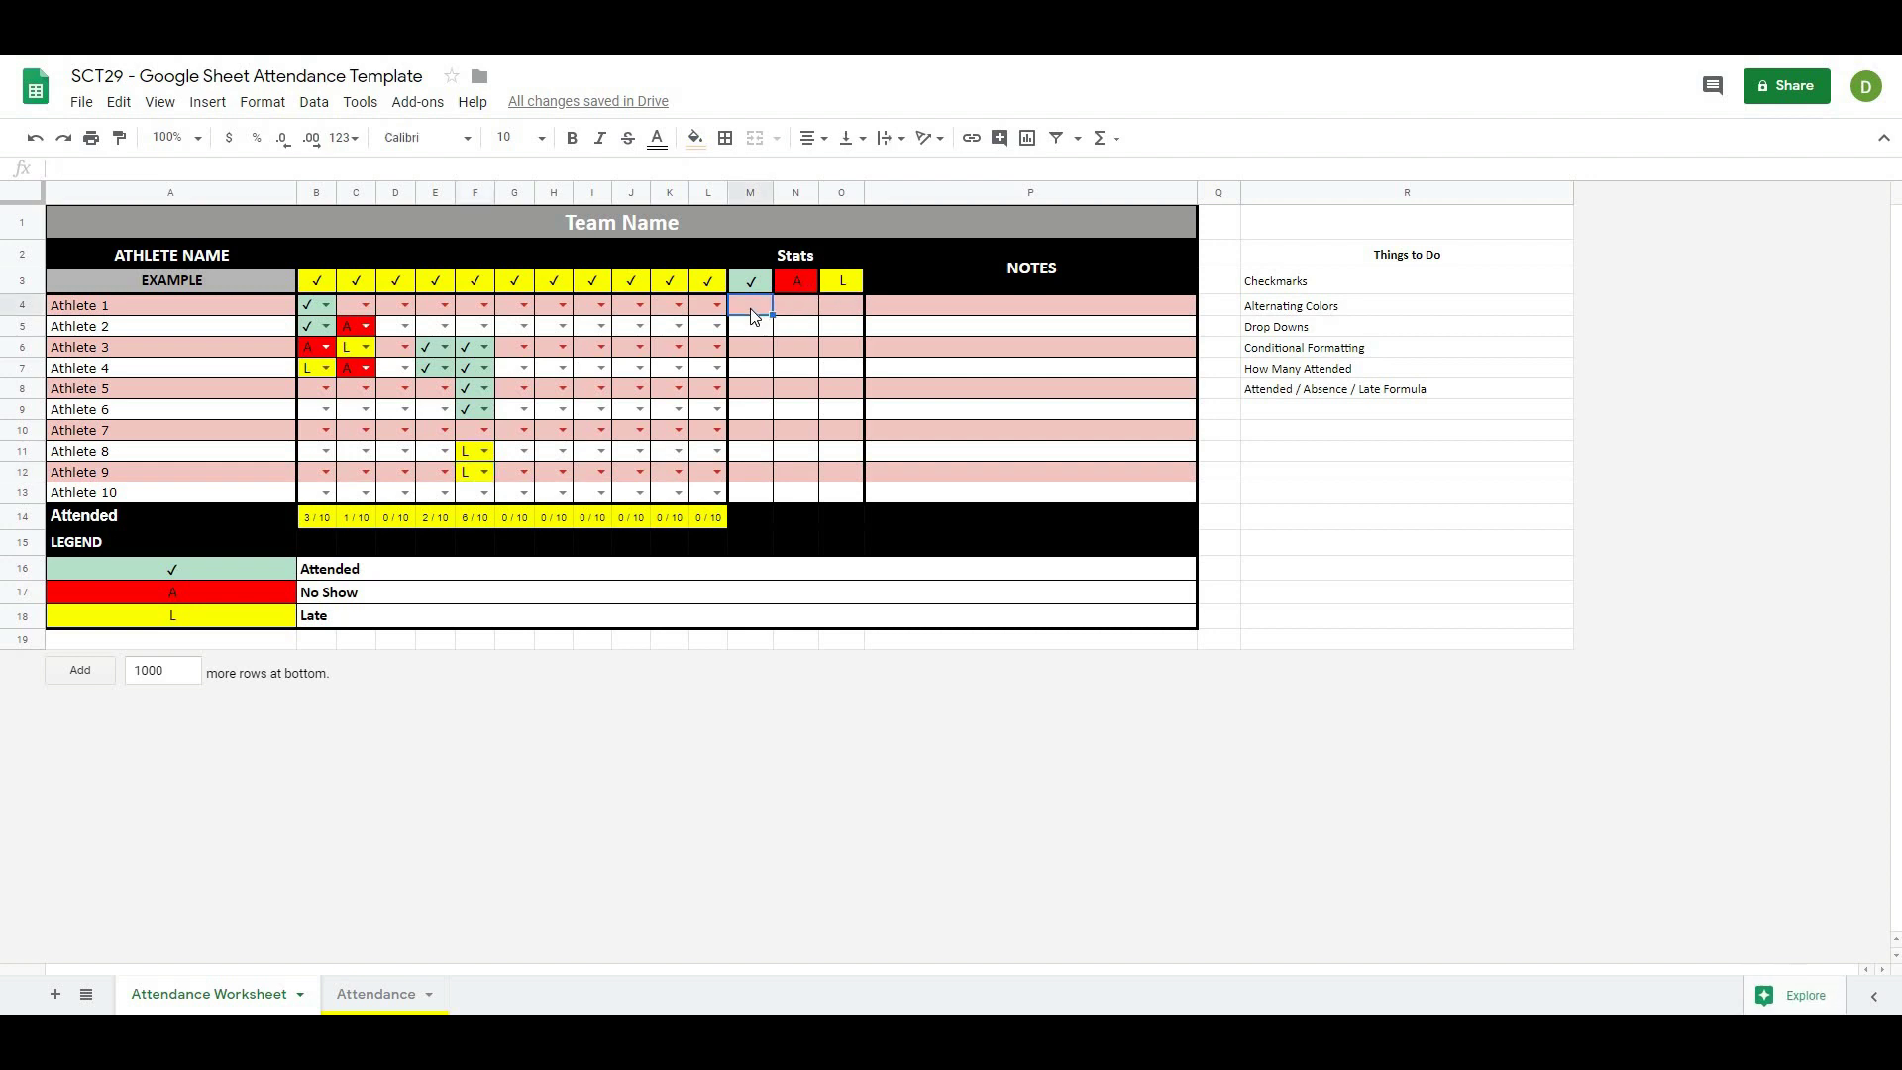
type("=")
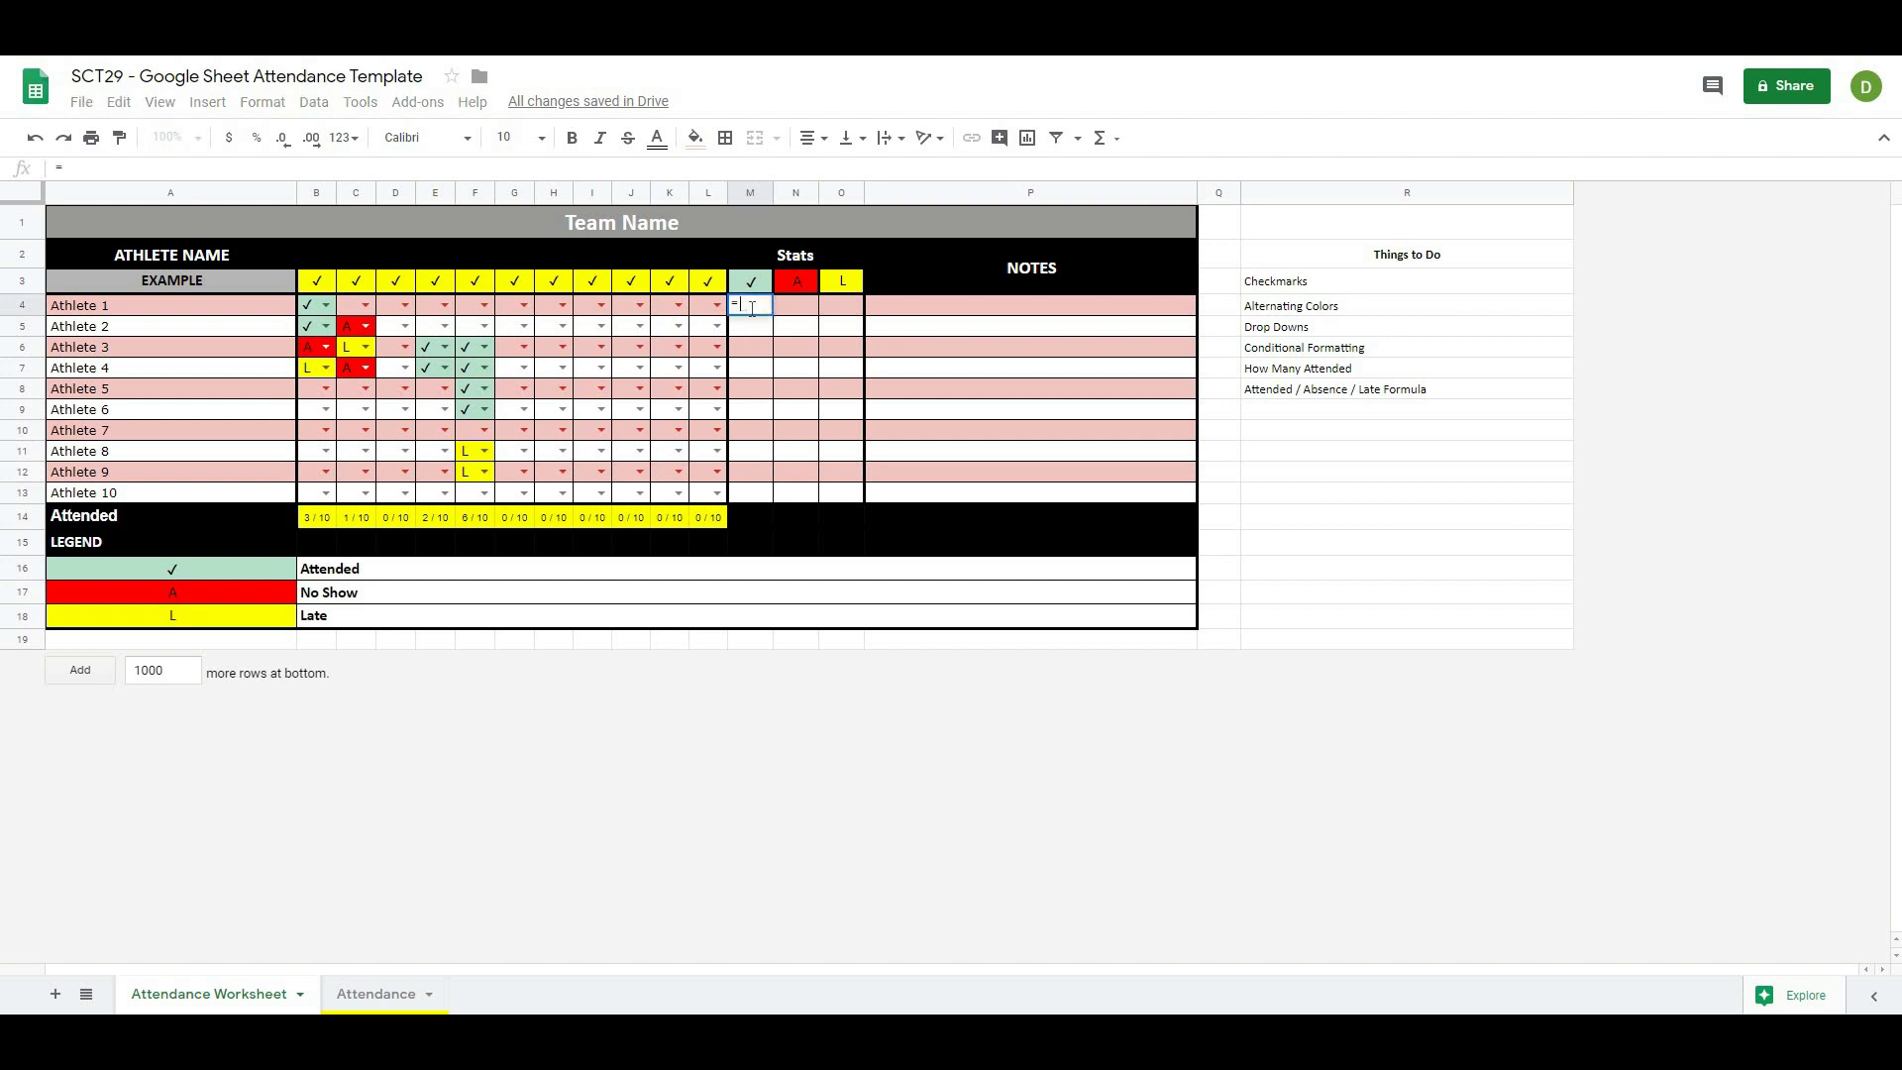
type("countif")
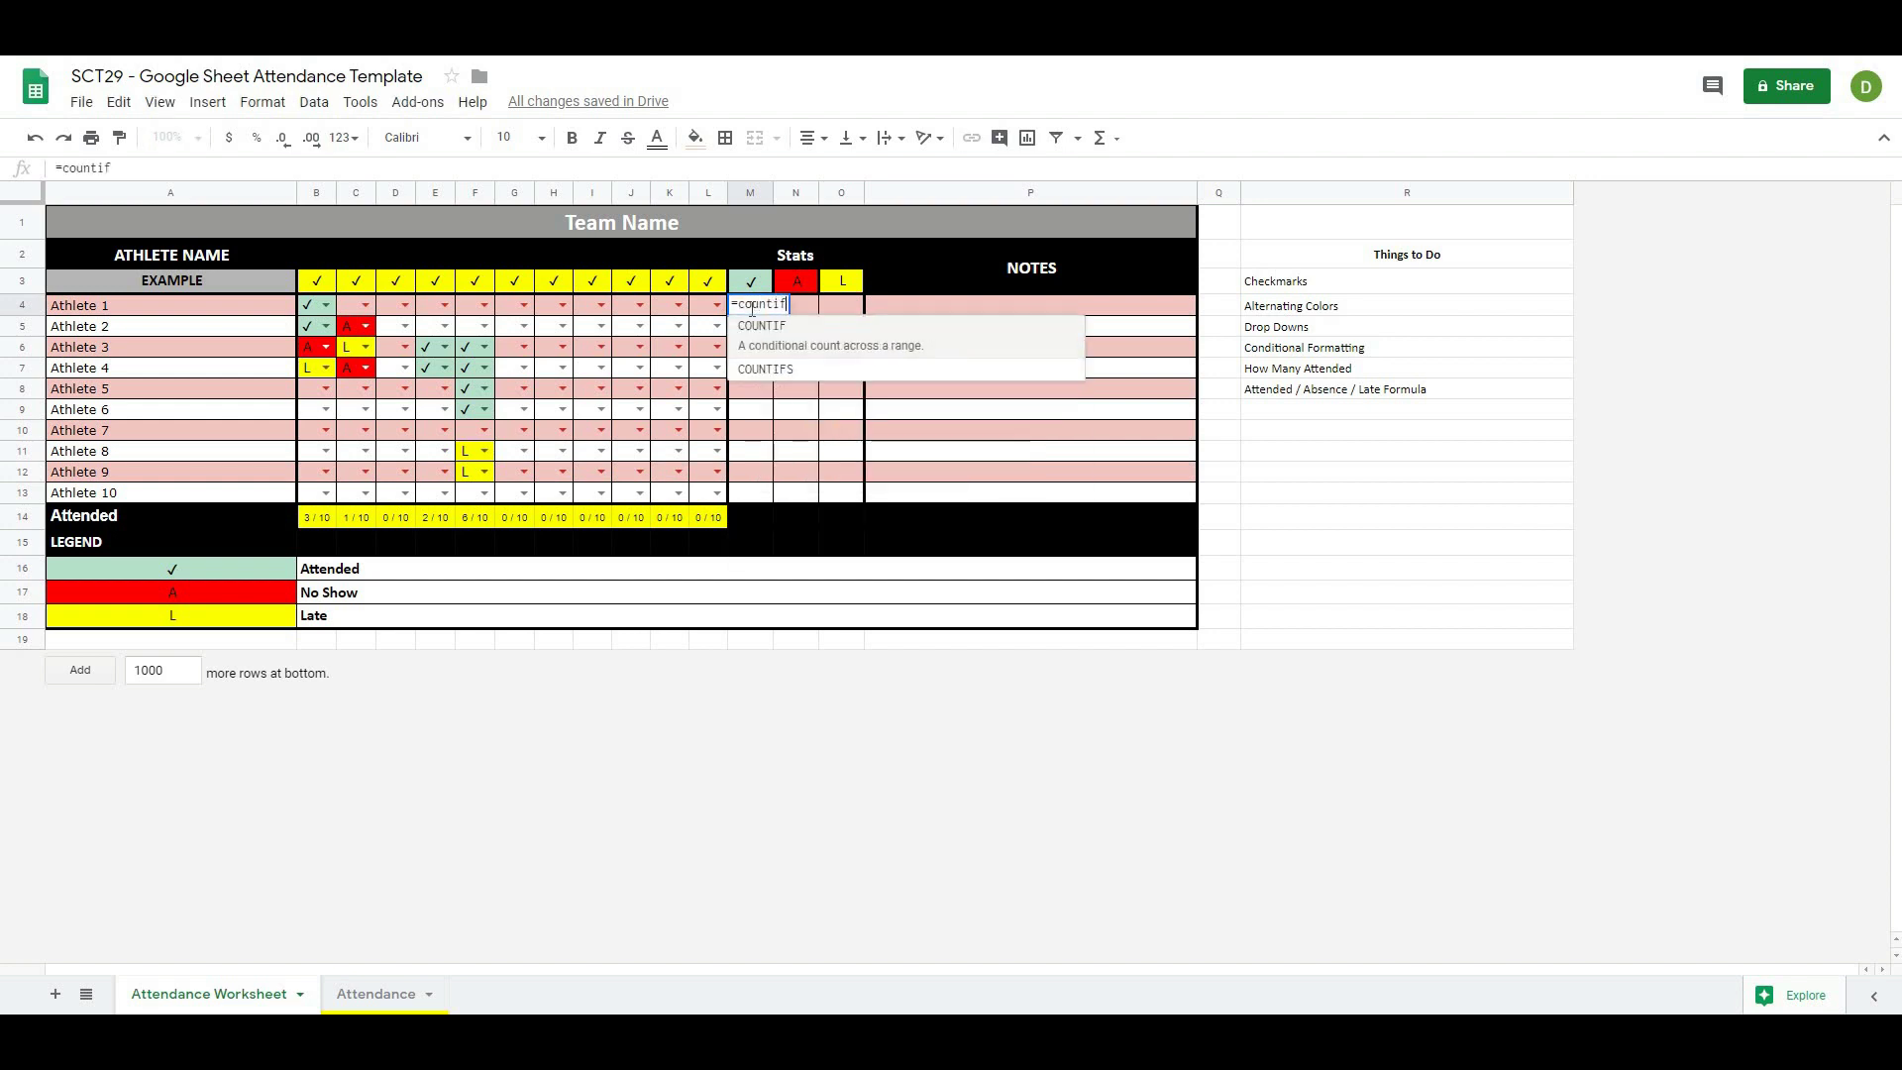
type("(")
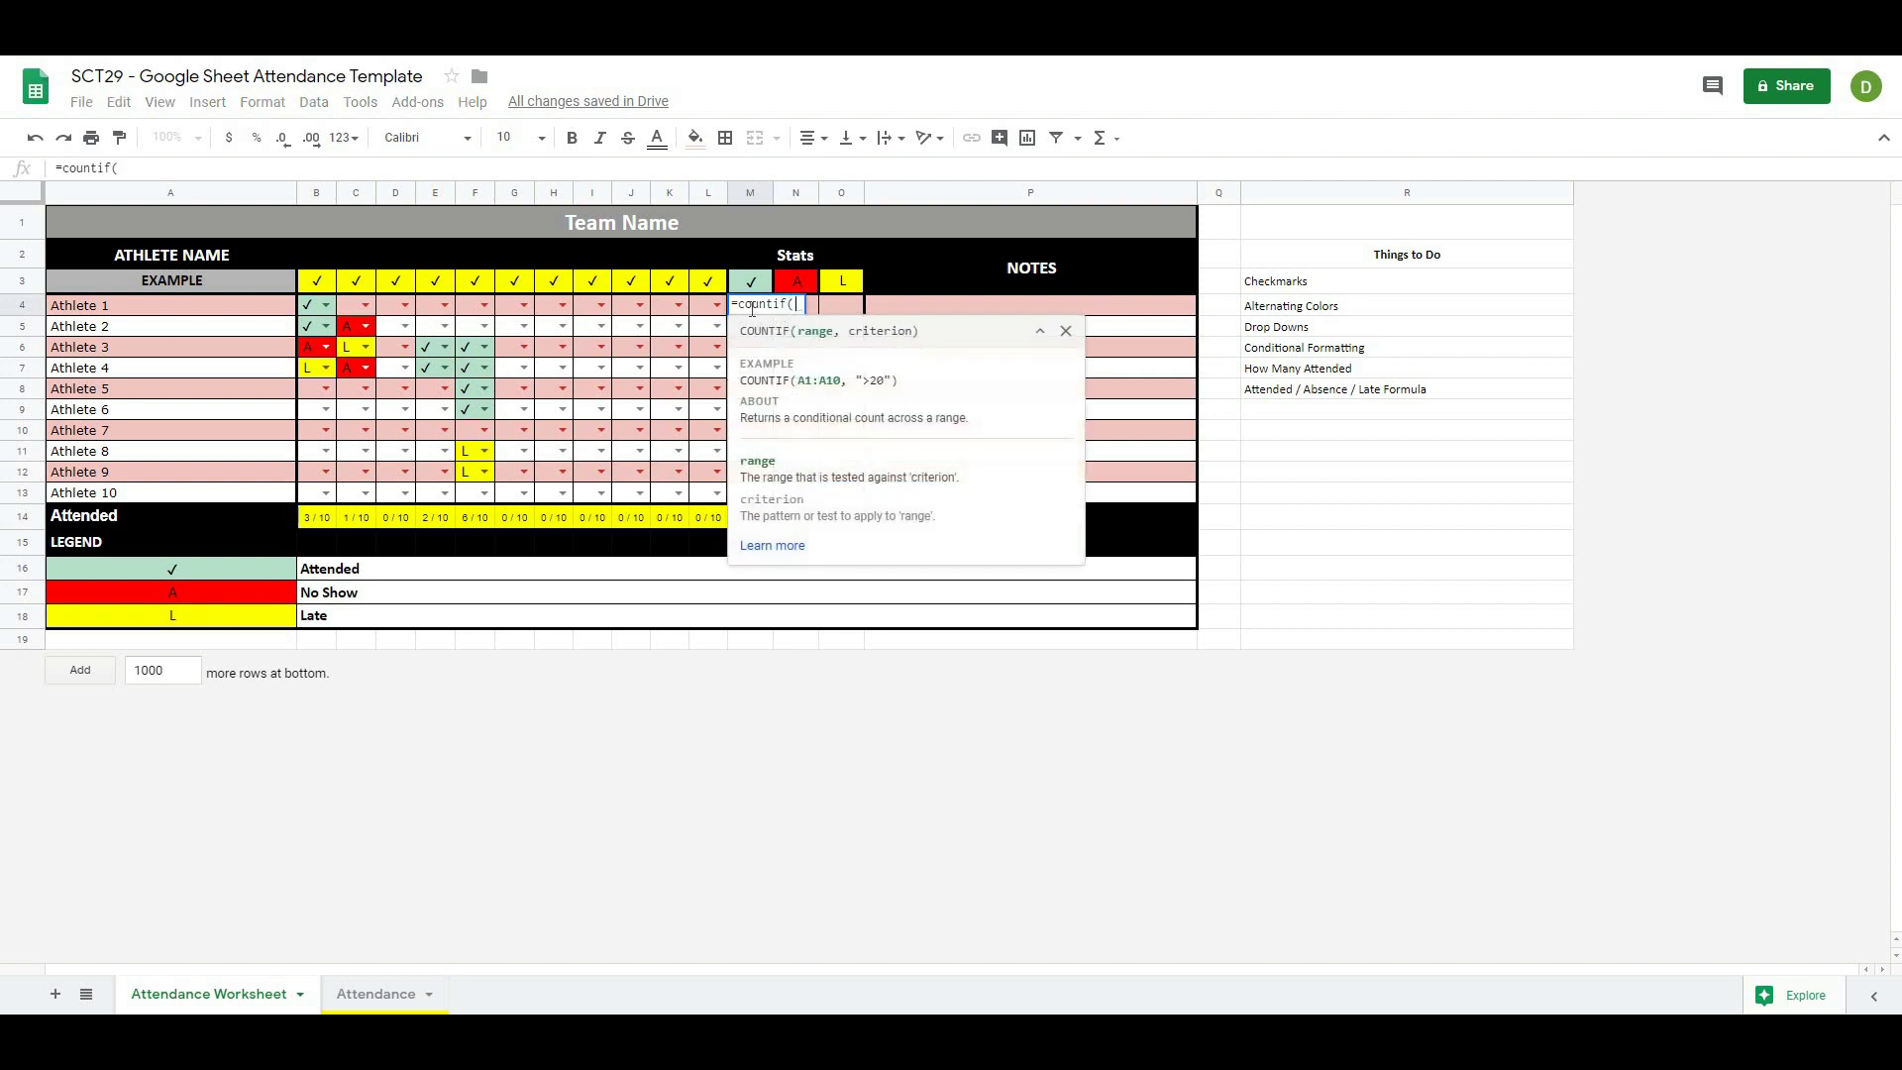
left_click_drag(315, 306, 712, 317)
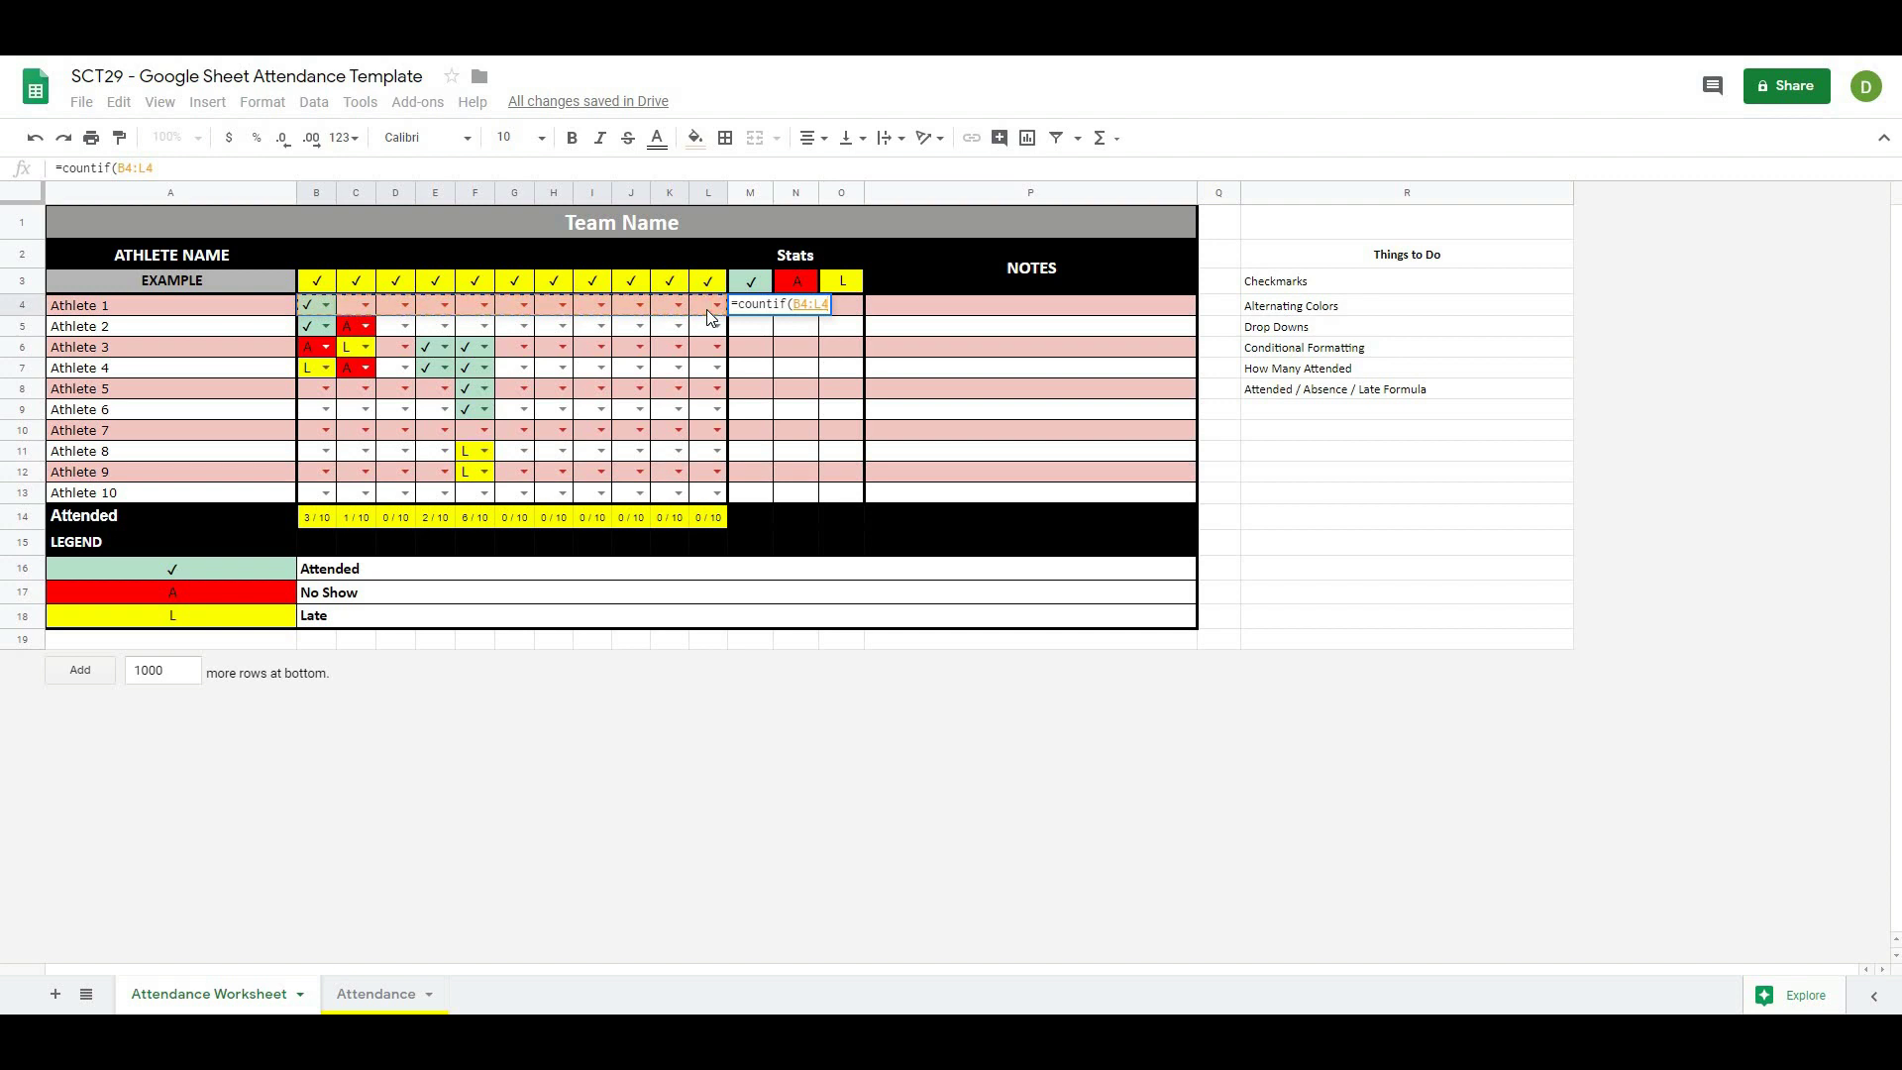
type(",")
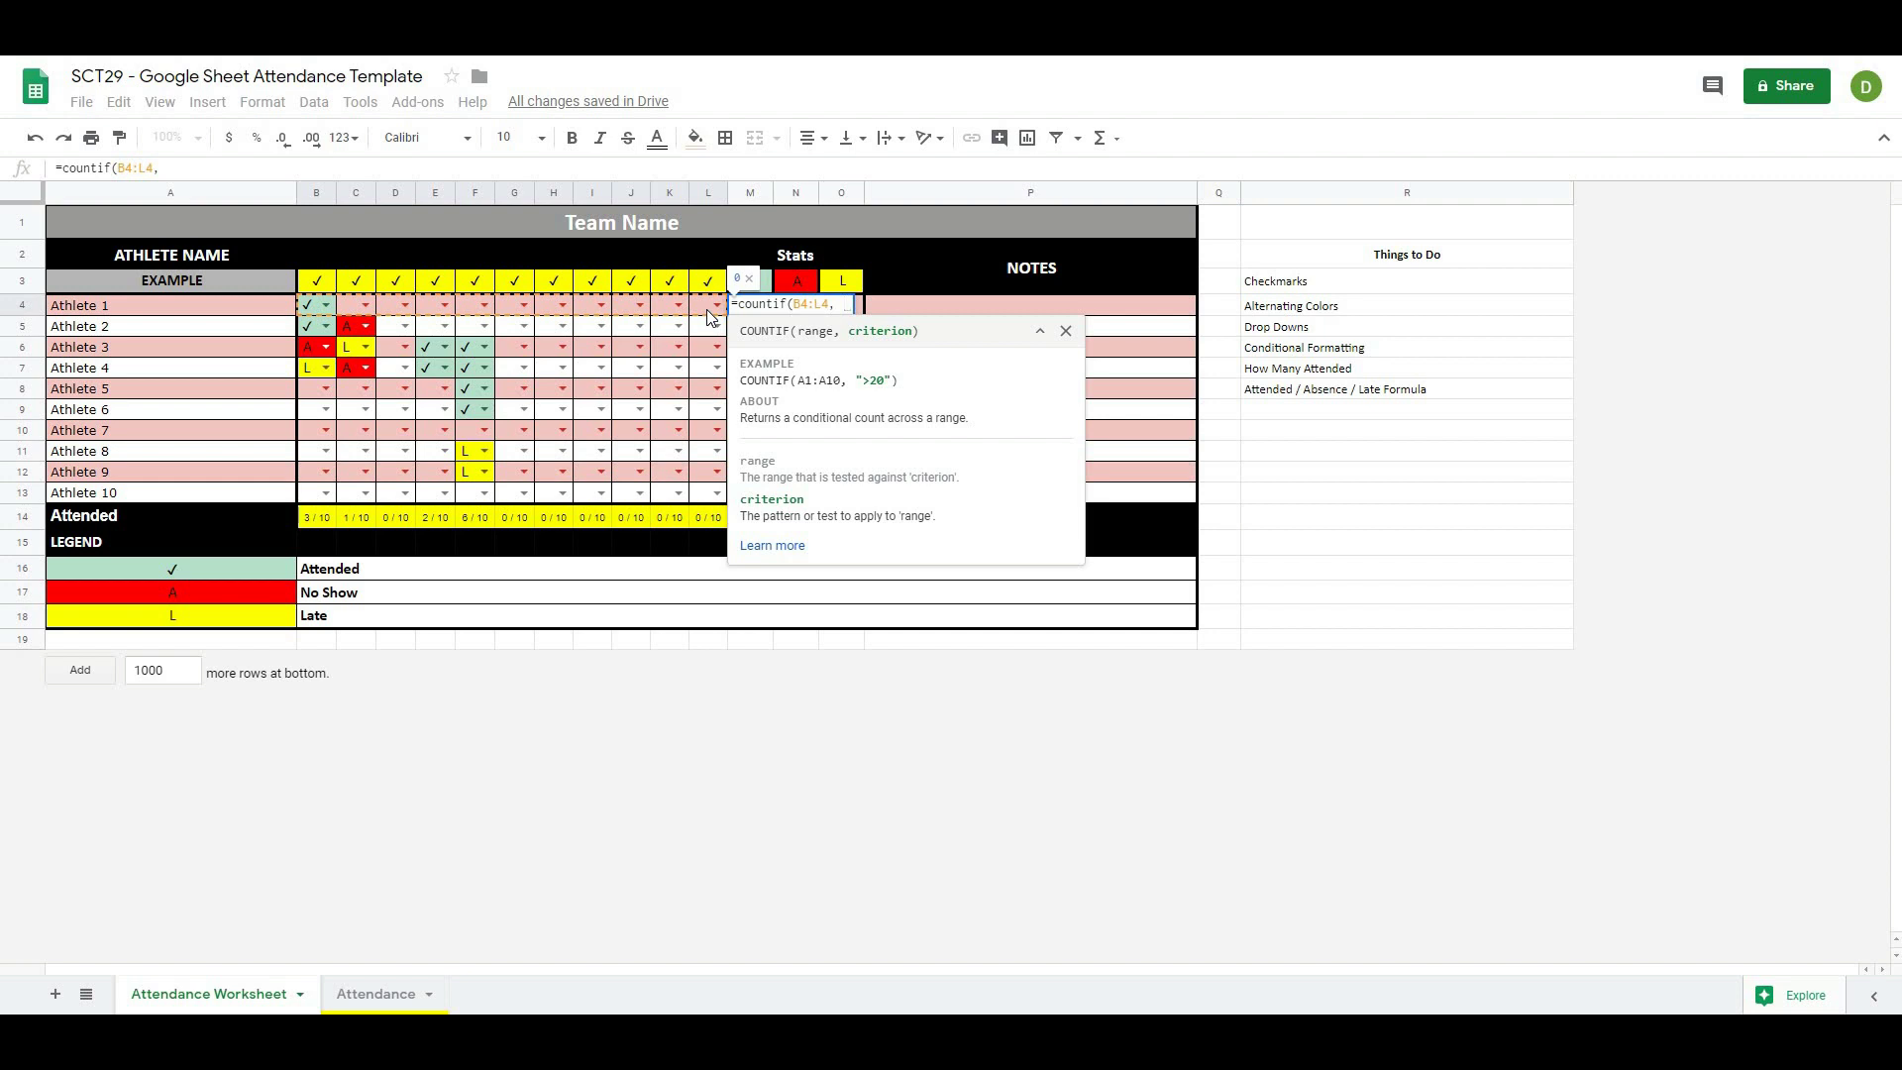
type(" \"")
type("✓\"")
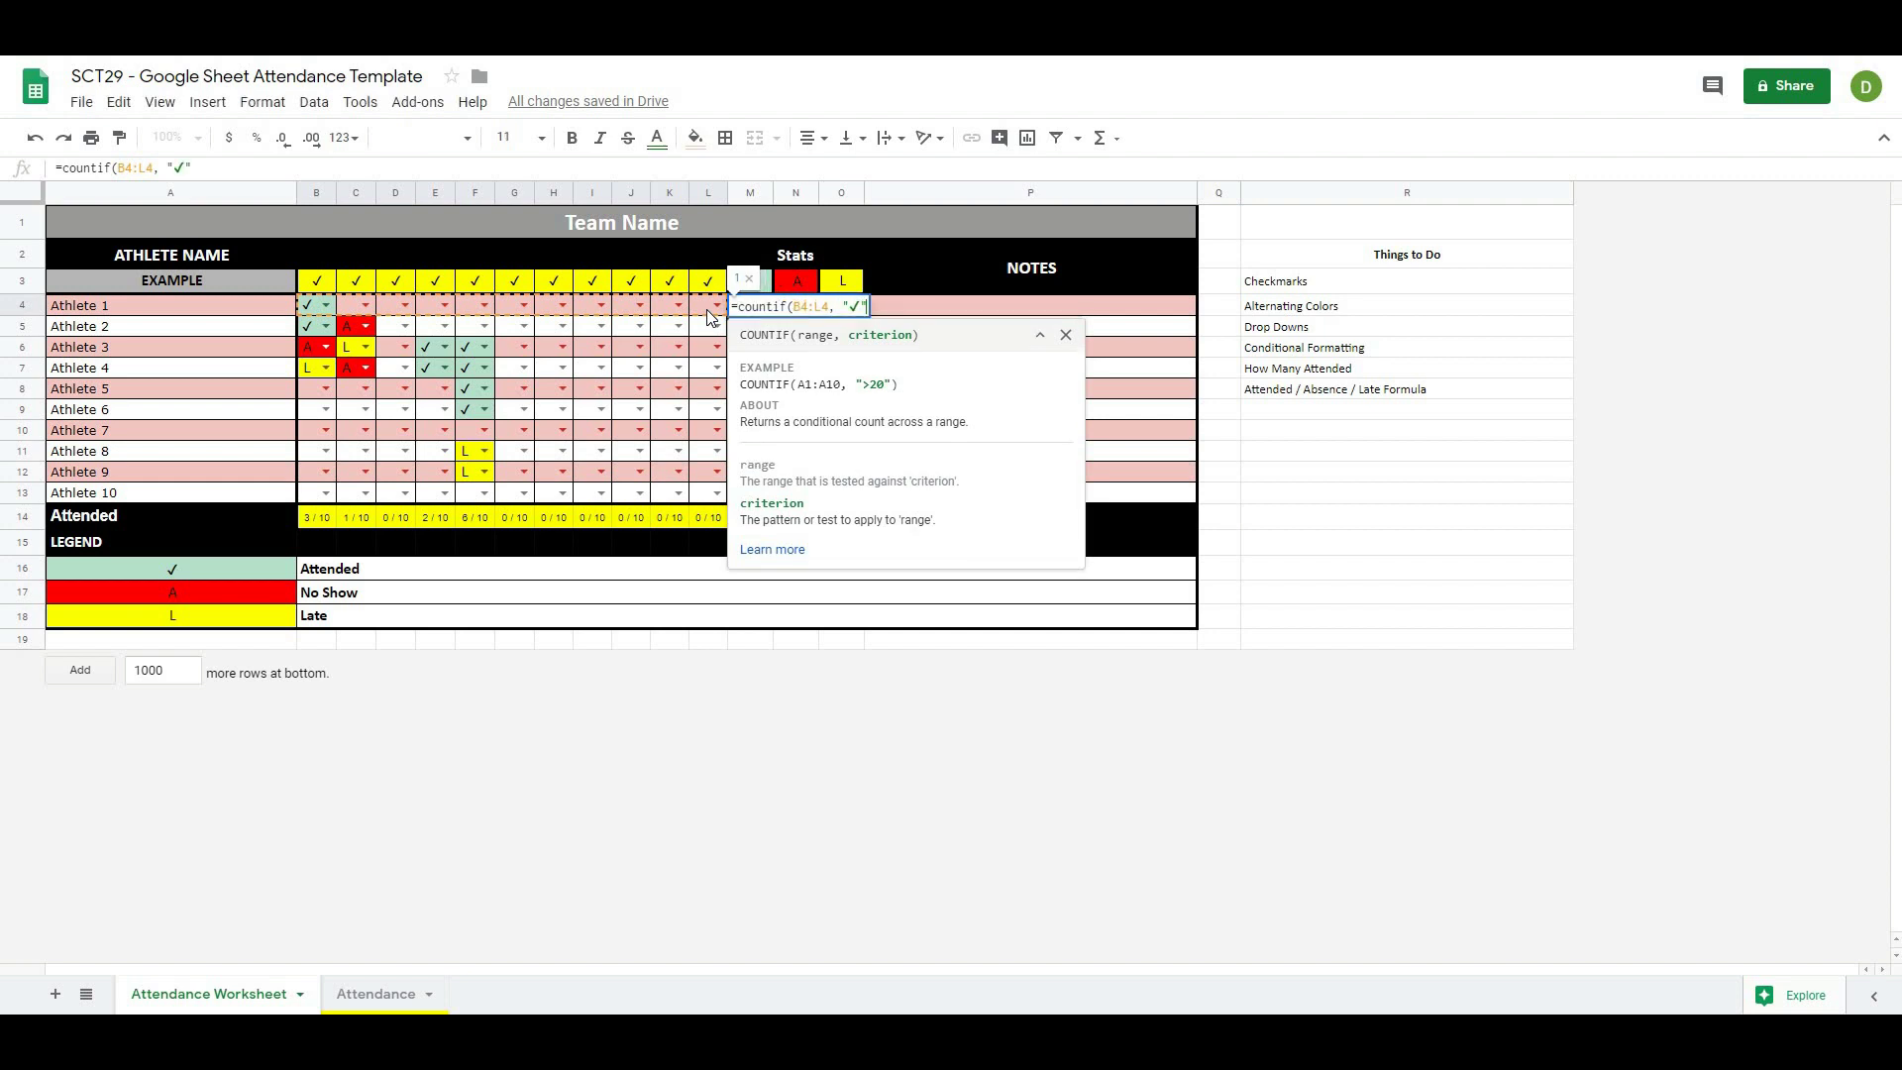
type(")")
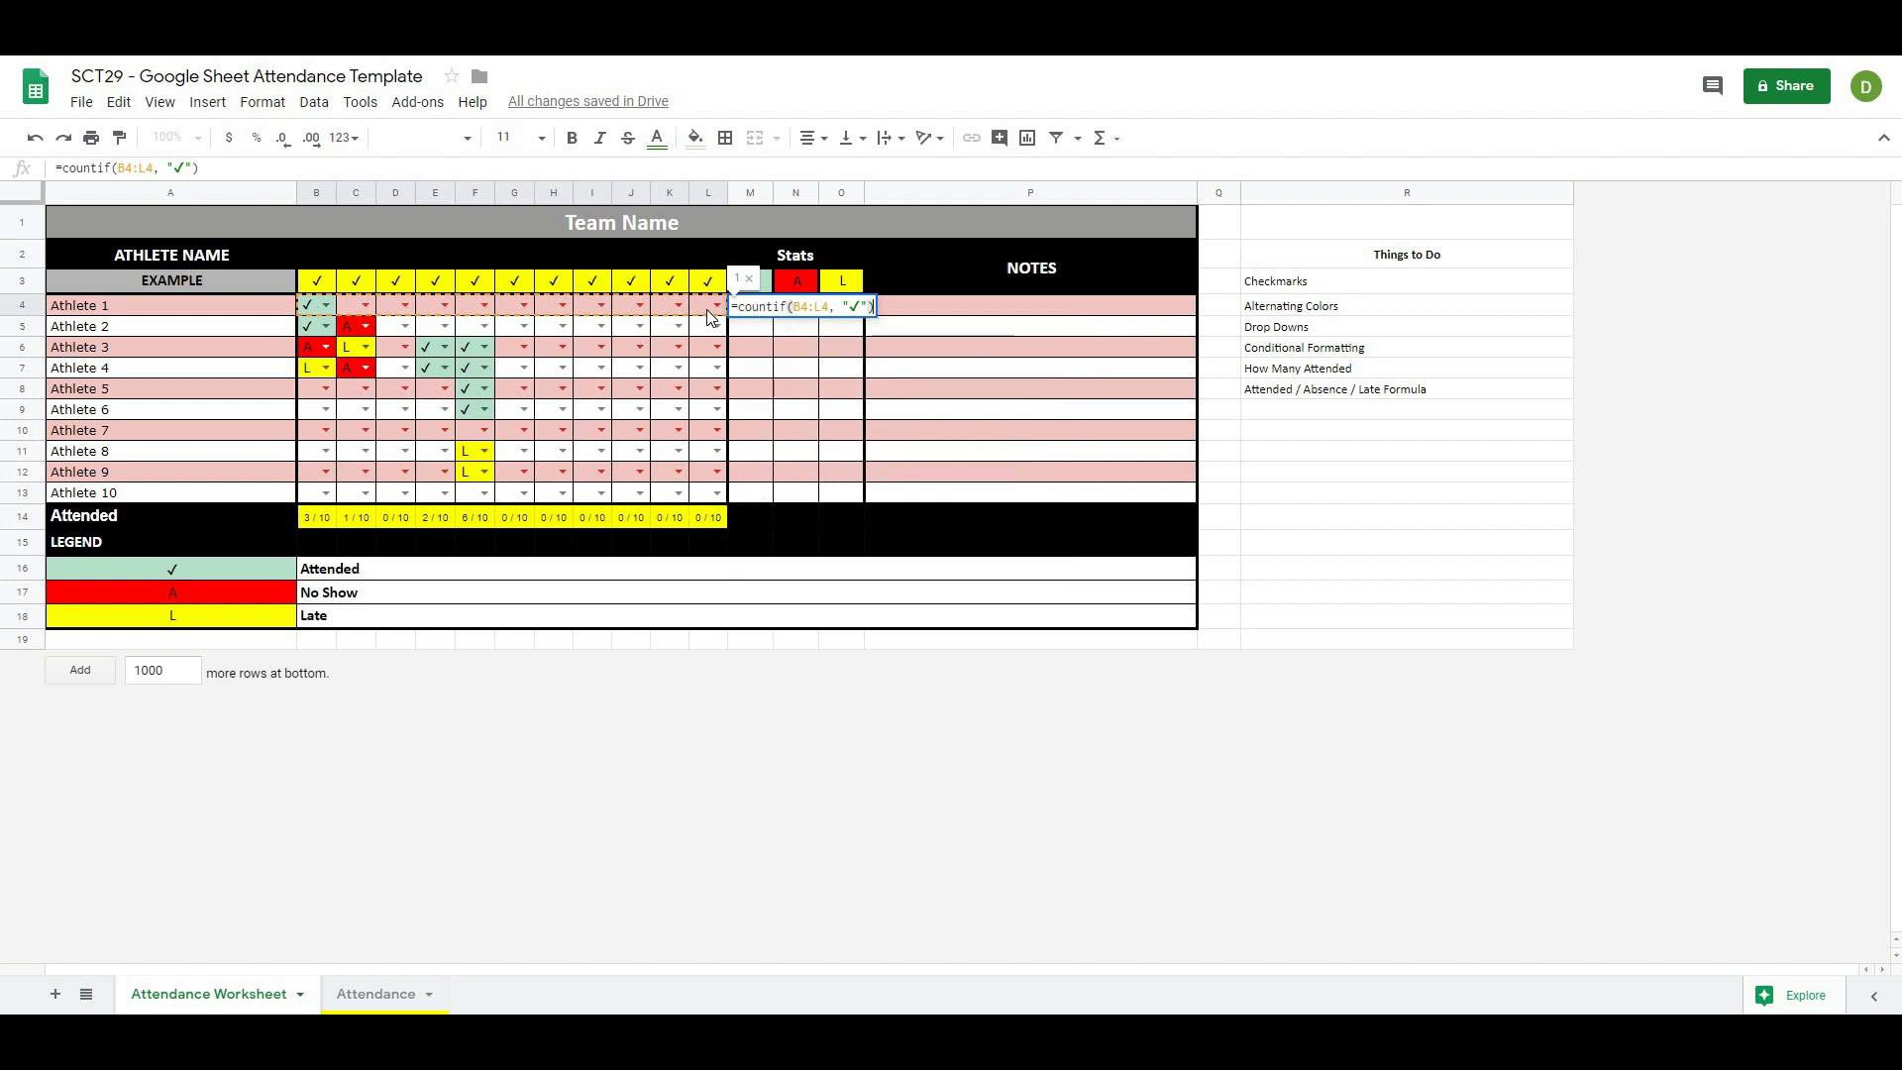
key("Return")
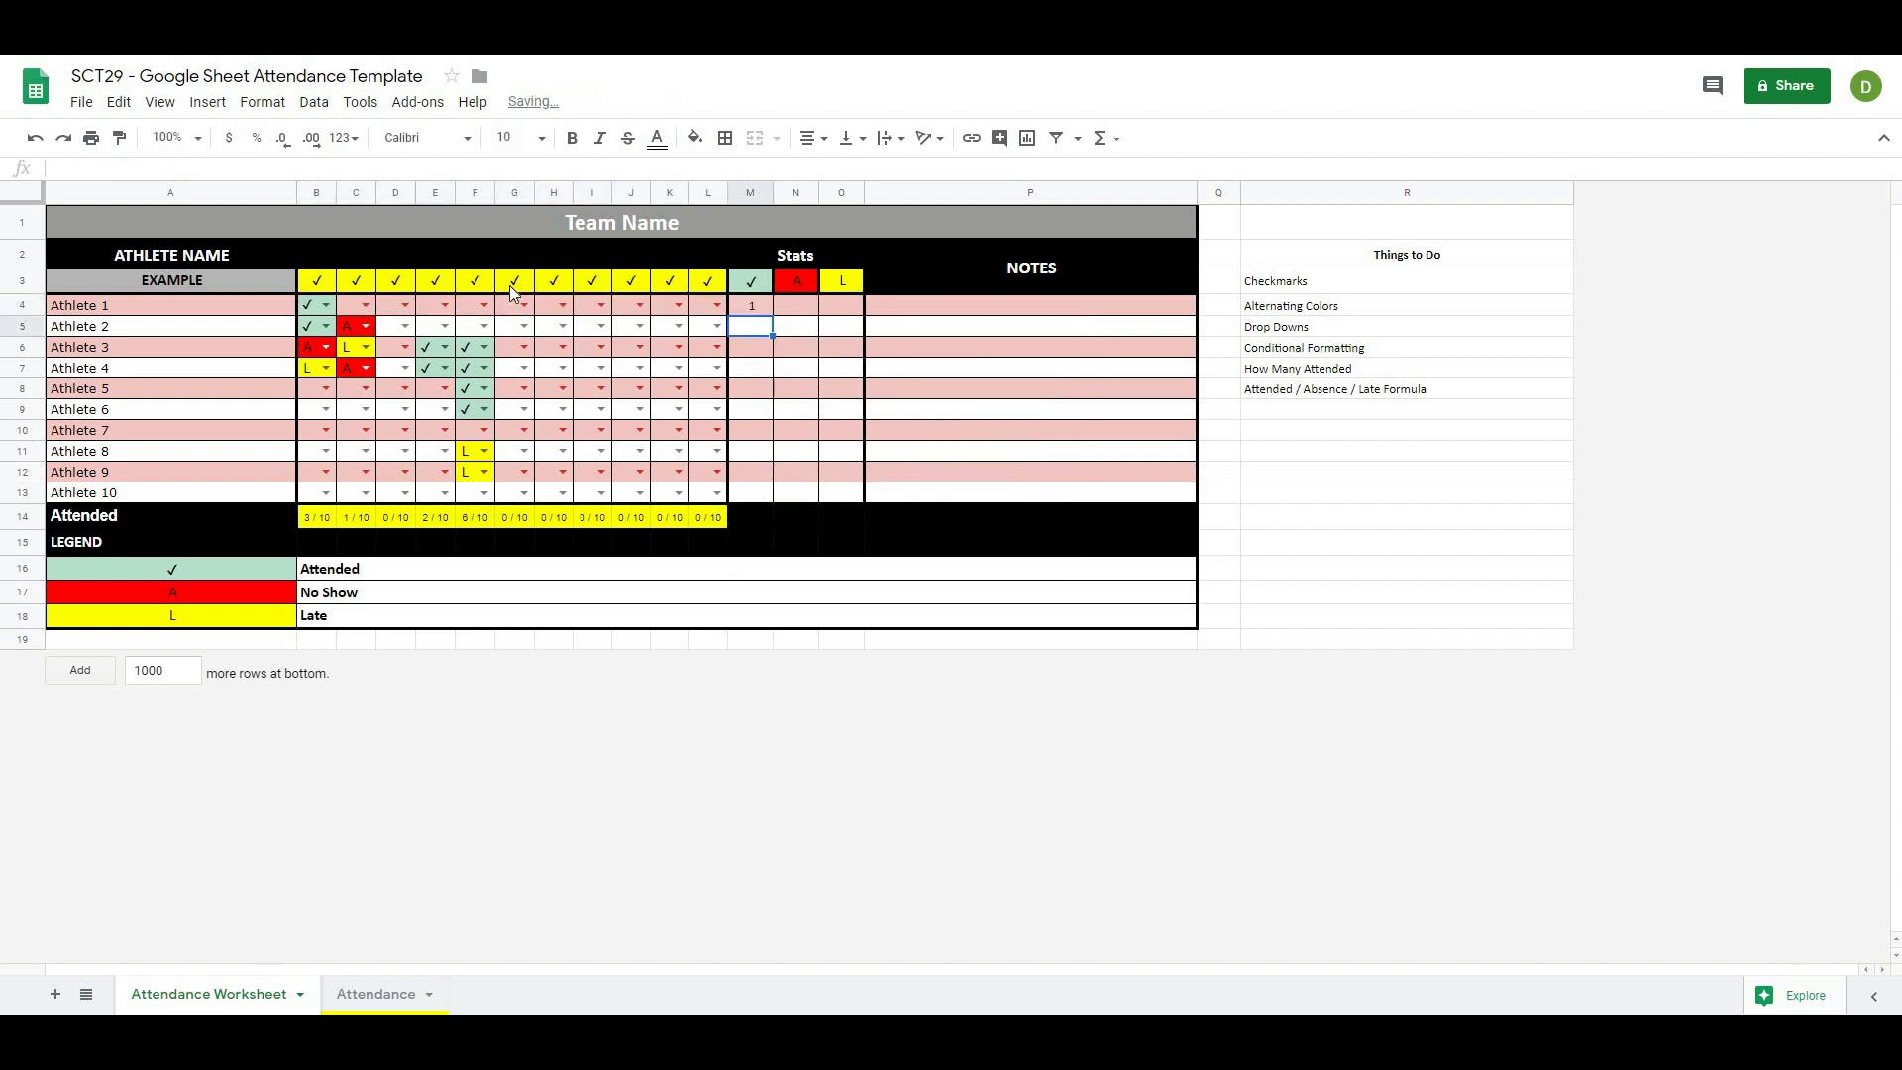
Mark Athlete 1 as ✓ in C4, D4 and E4.
left_click(365, 306)
left_click(354, 330)
left_click(405, 305)
left_click(393, 330)
left_click(445, 305)
left_click(448, 330)
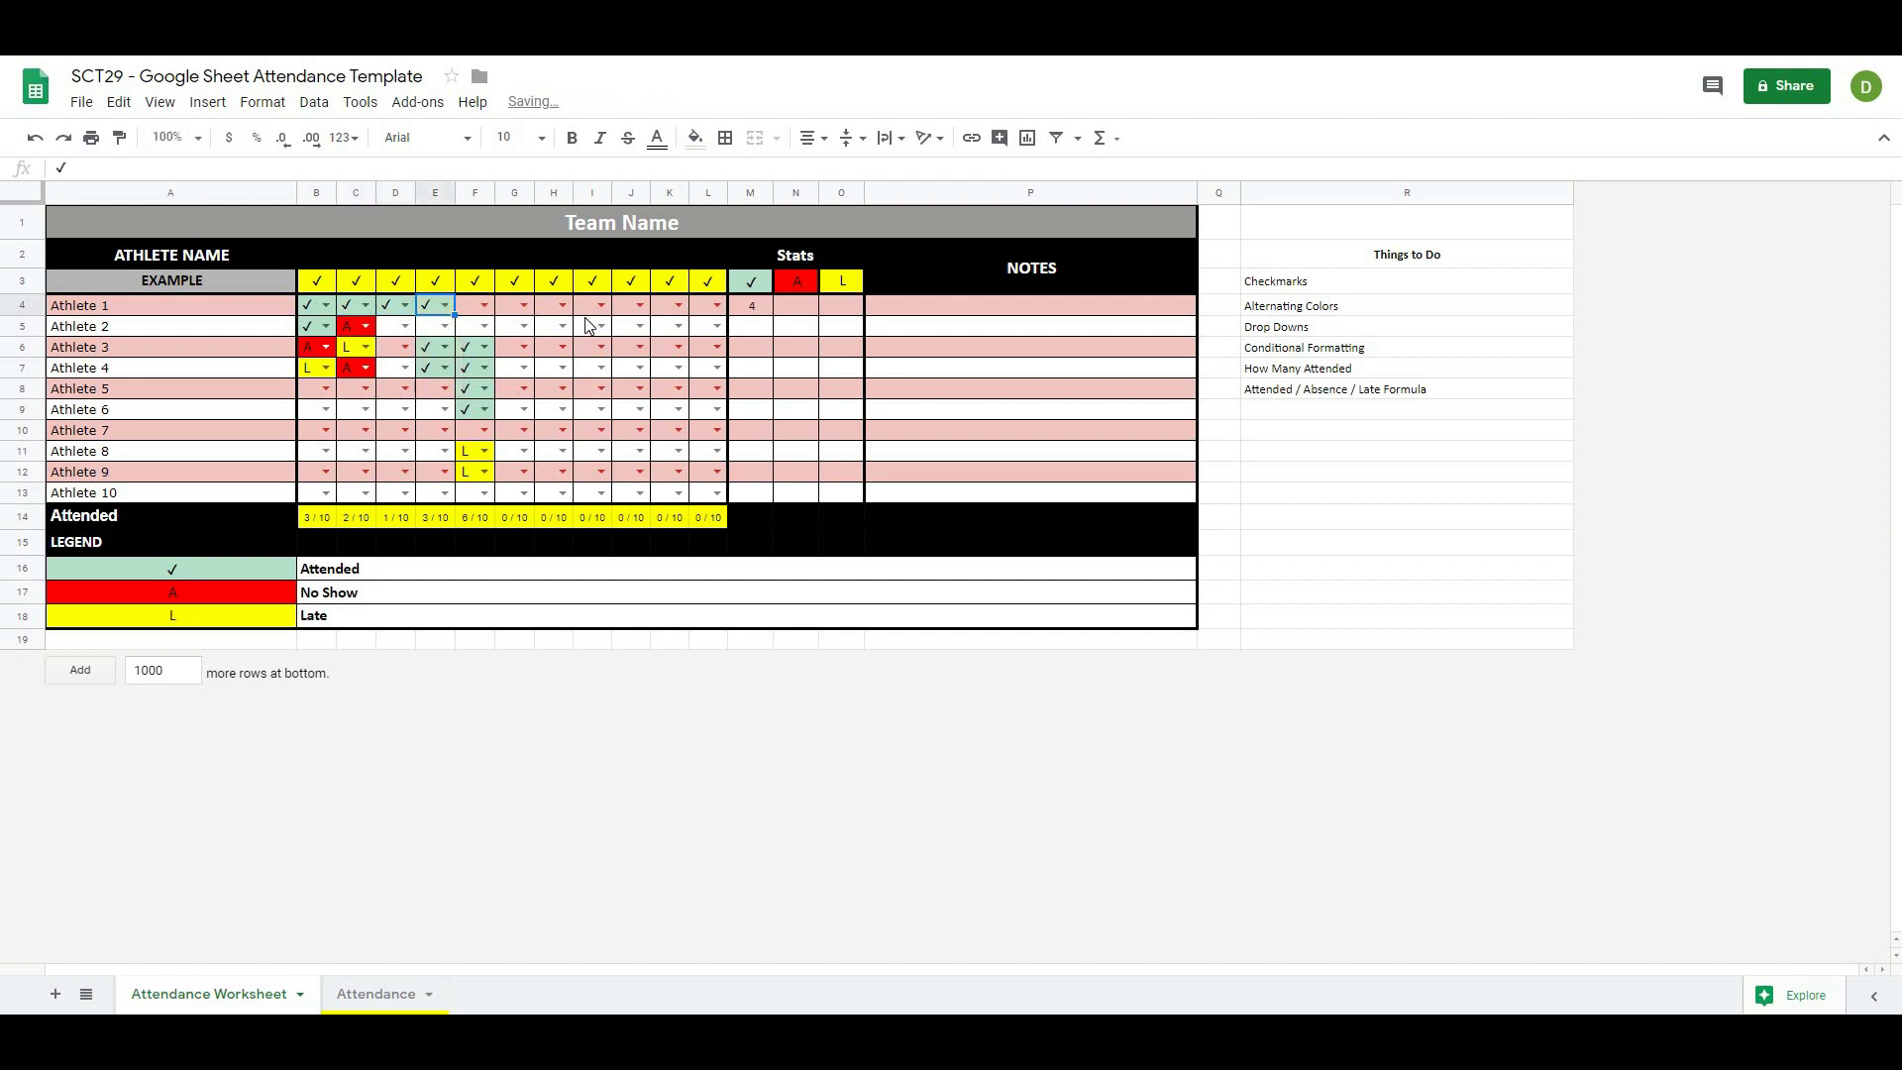
Enter =countif(B4:L4, "A") in N4 to count Athlete 1's absences, showing 0.
left_click(799, 311)
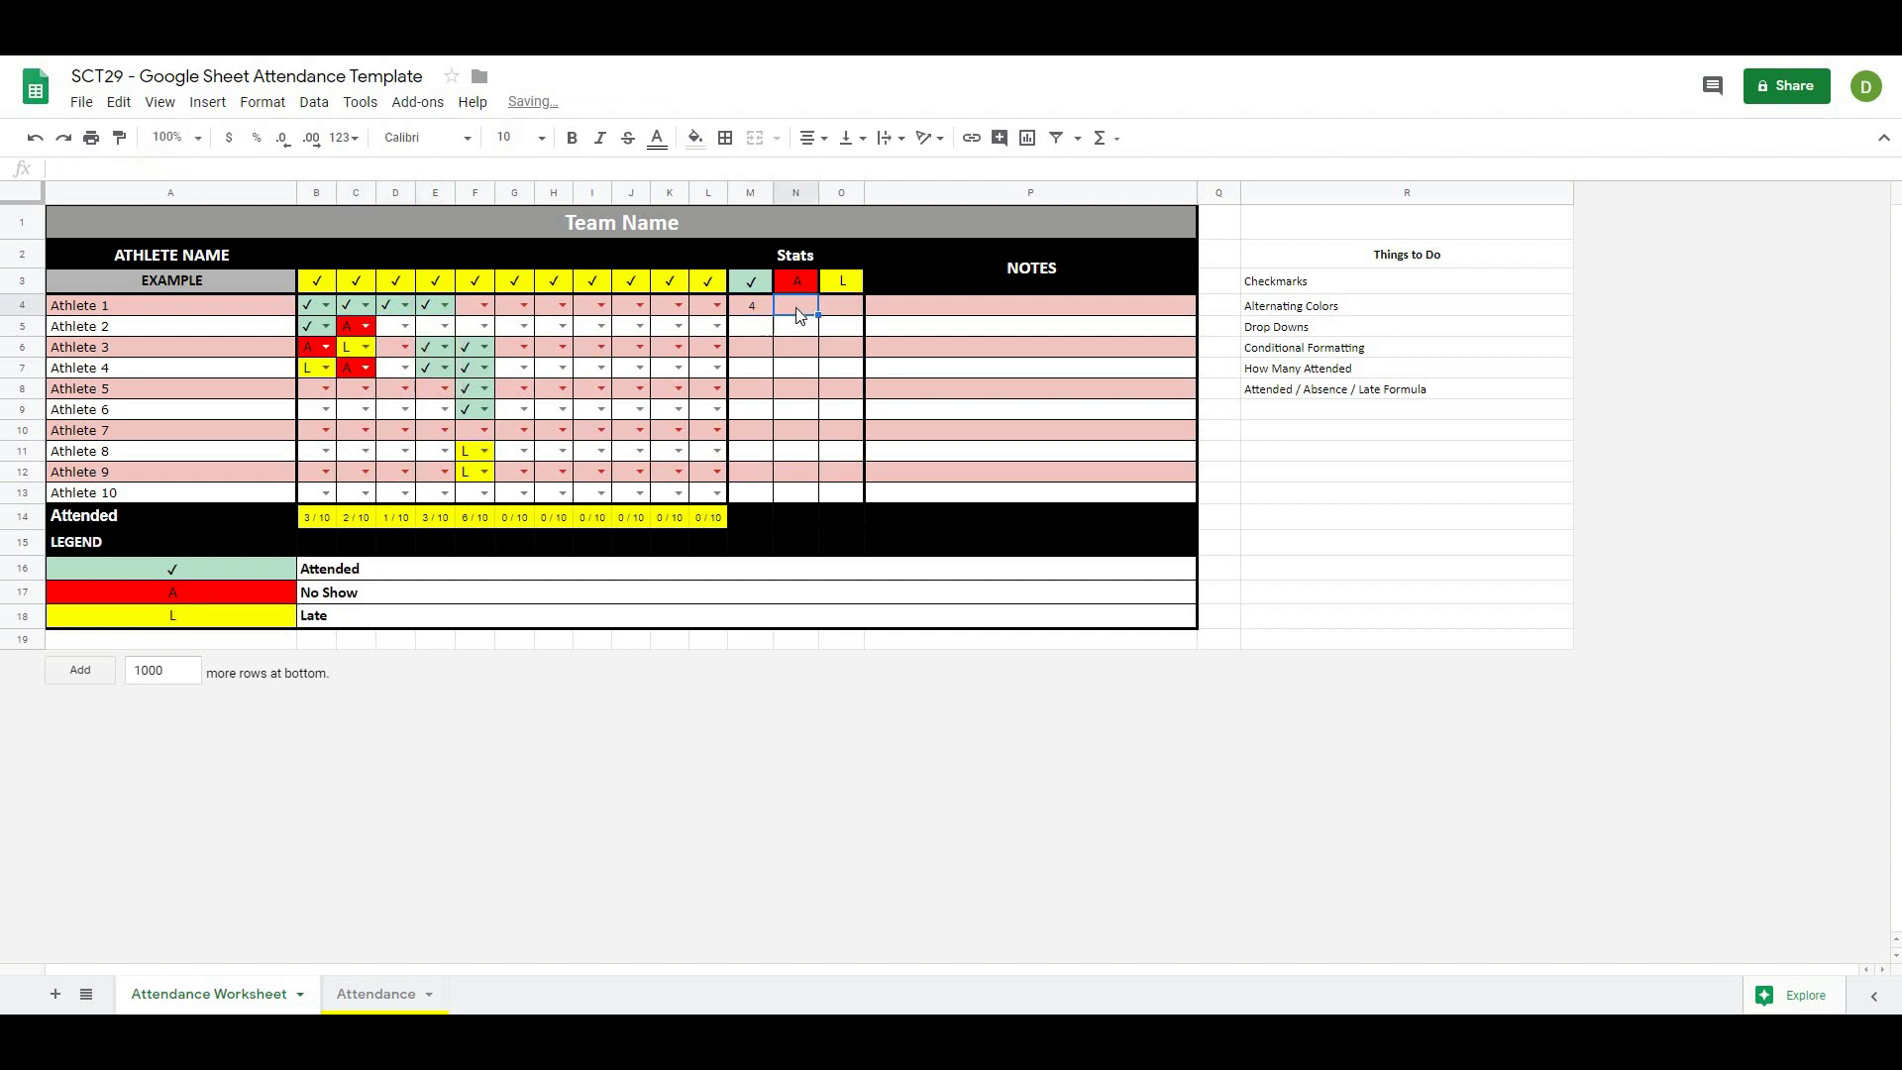
type("=c")
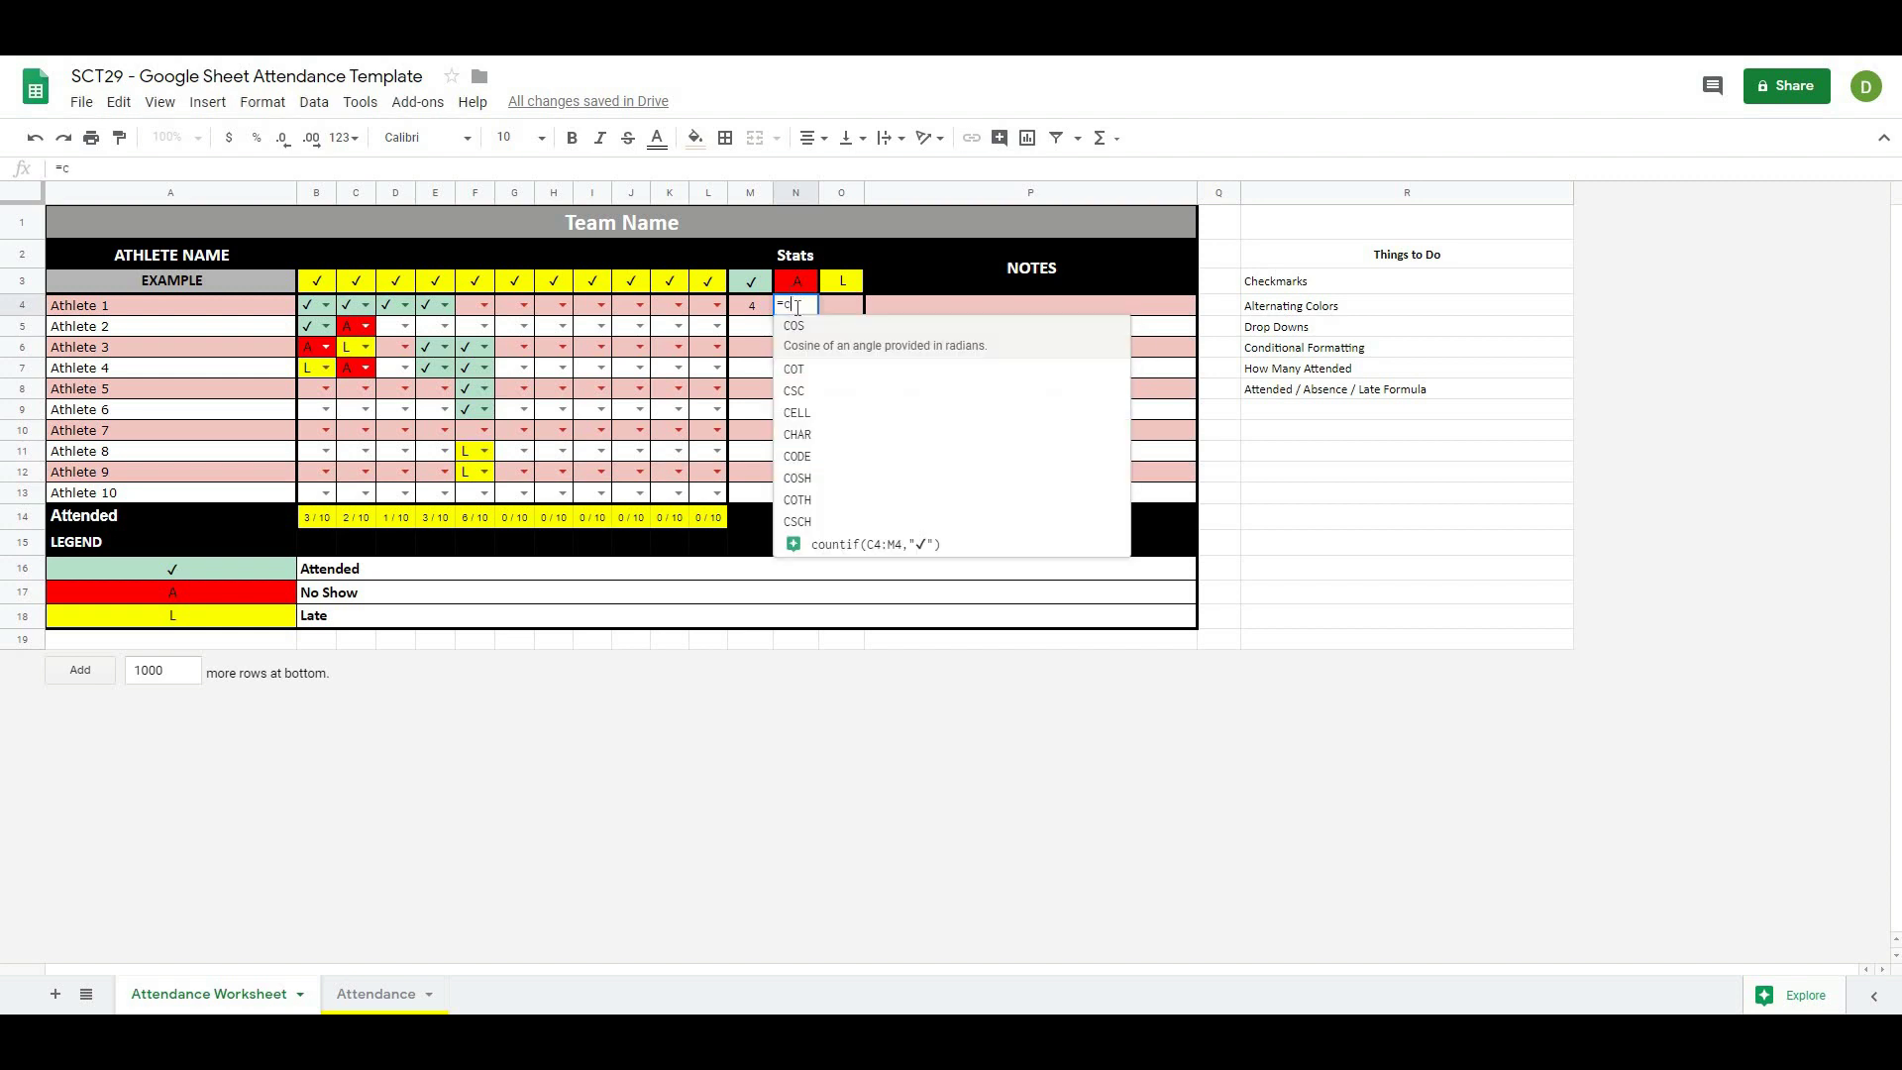
type("ountif(")
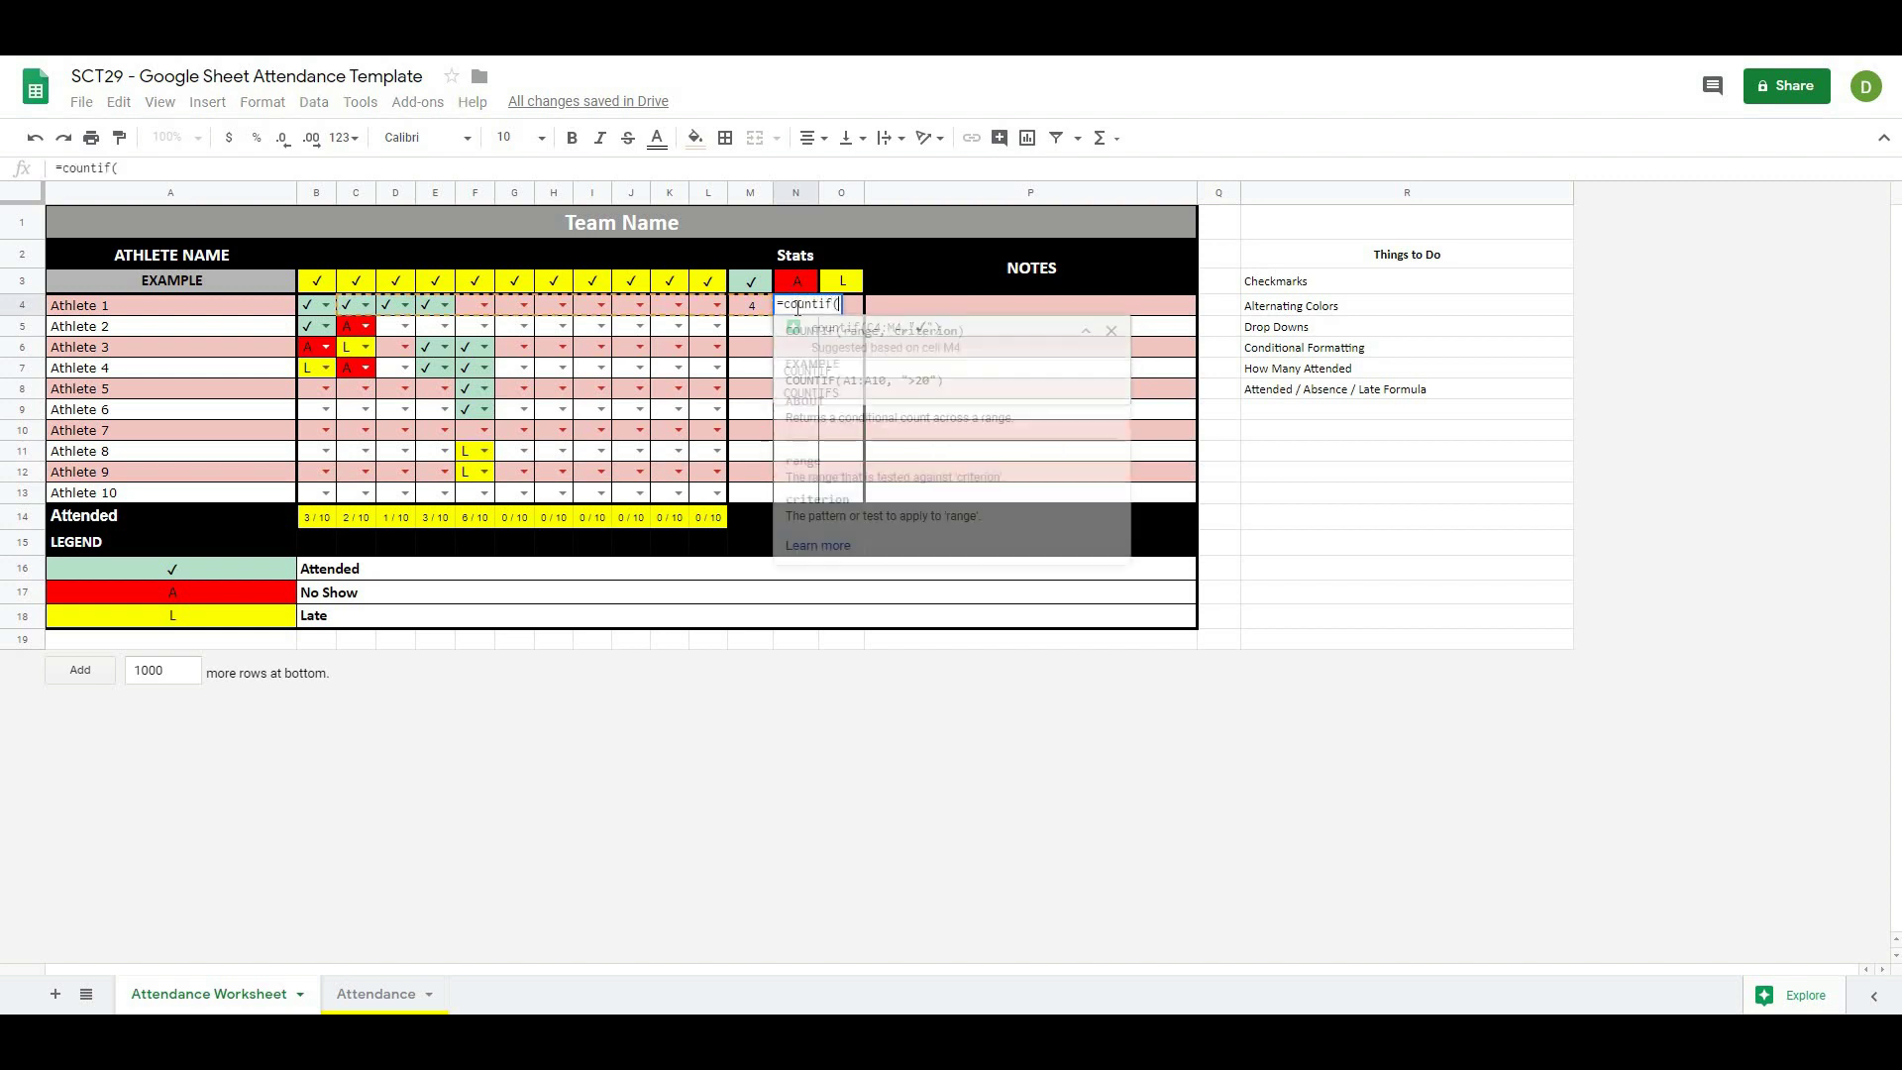
left_click_drag(708, 306, 331, 317)
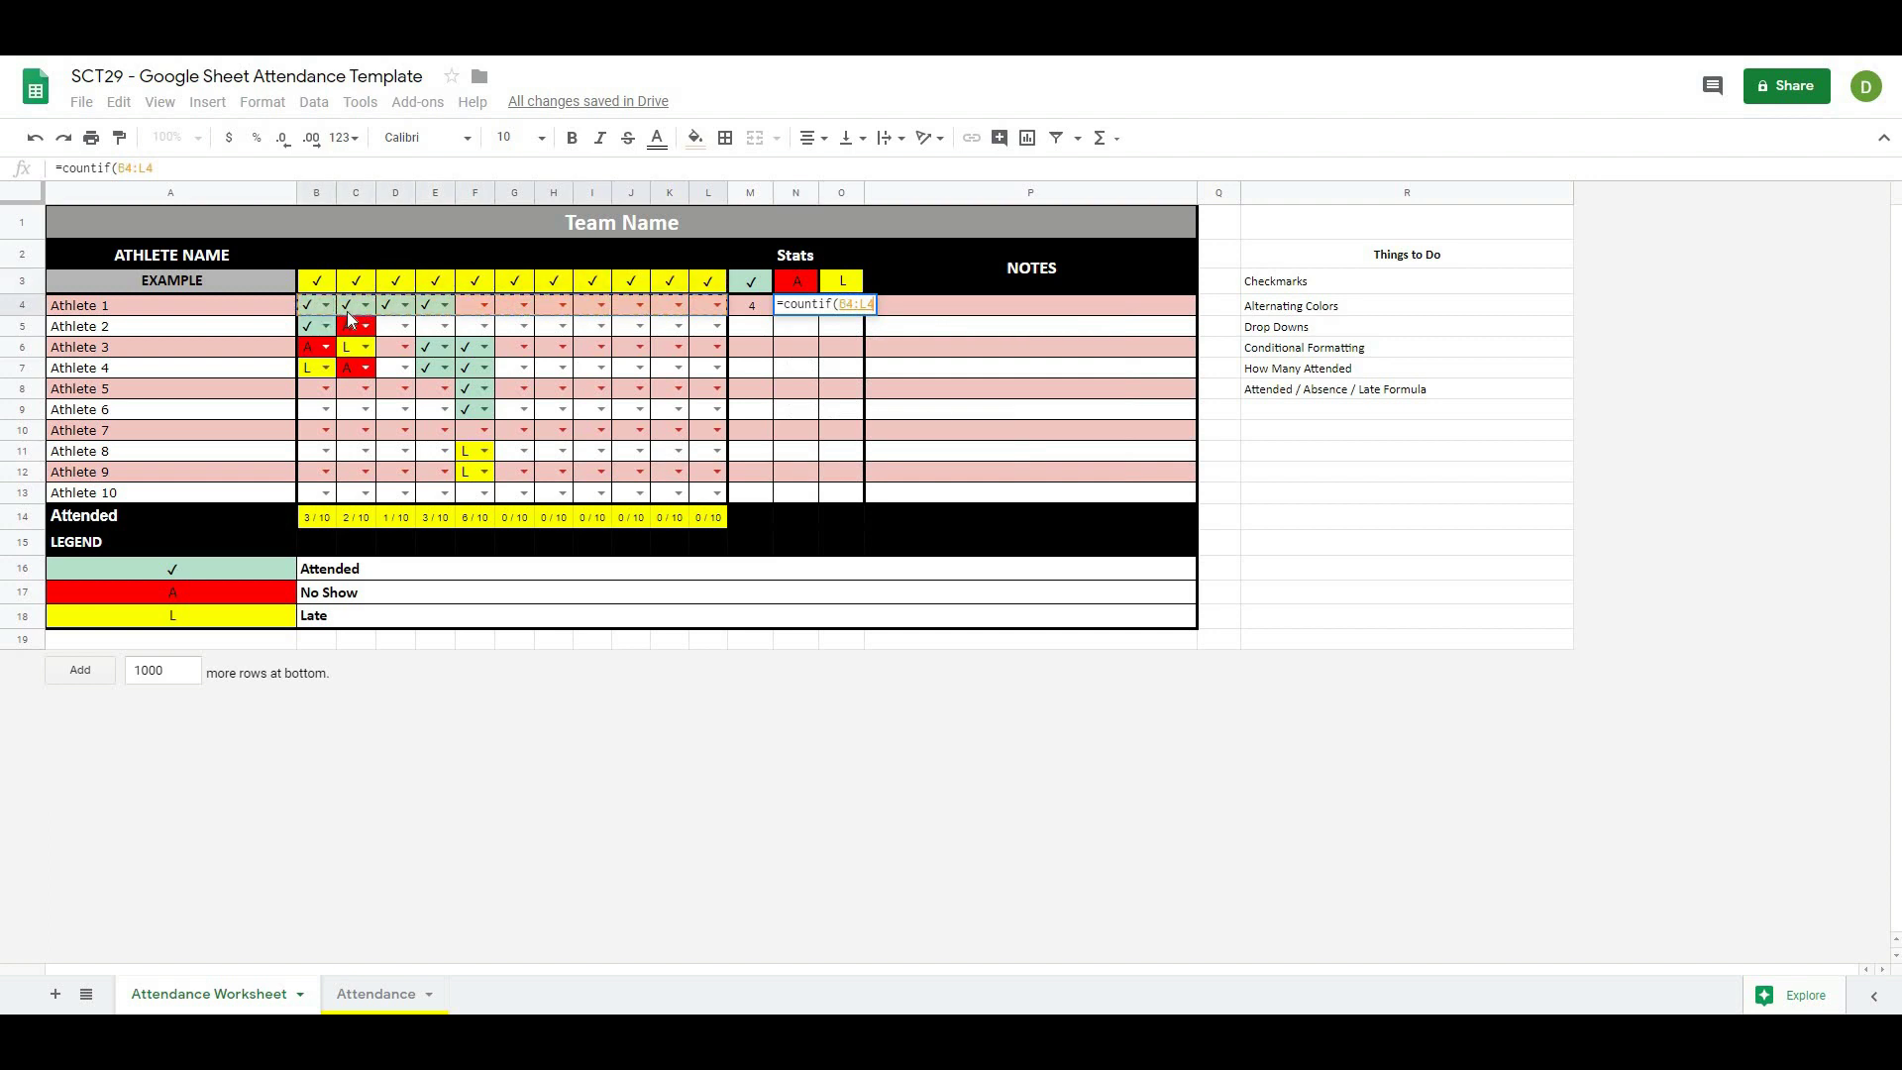
type(", ")
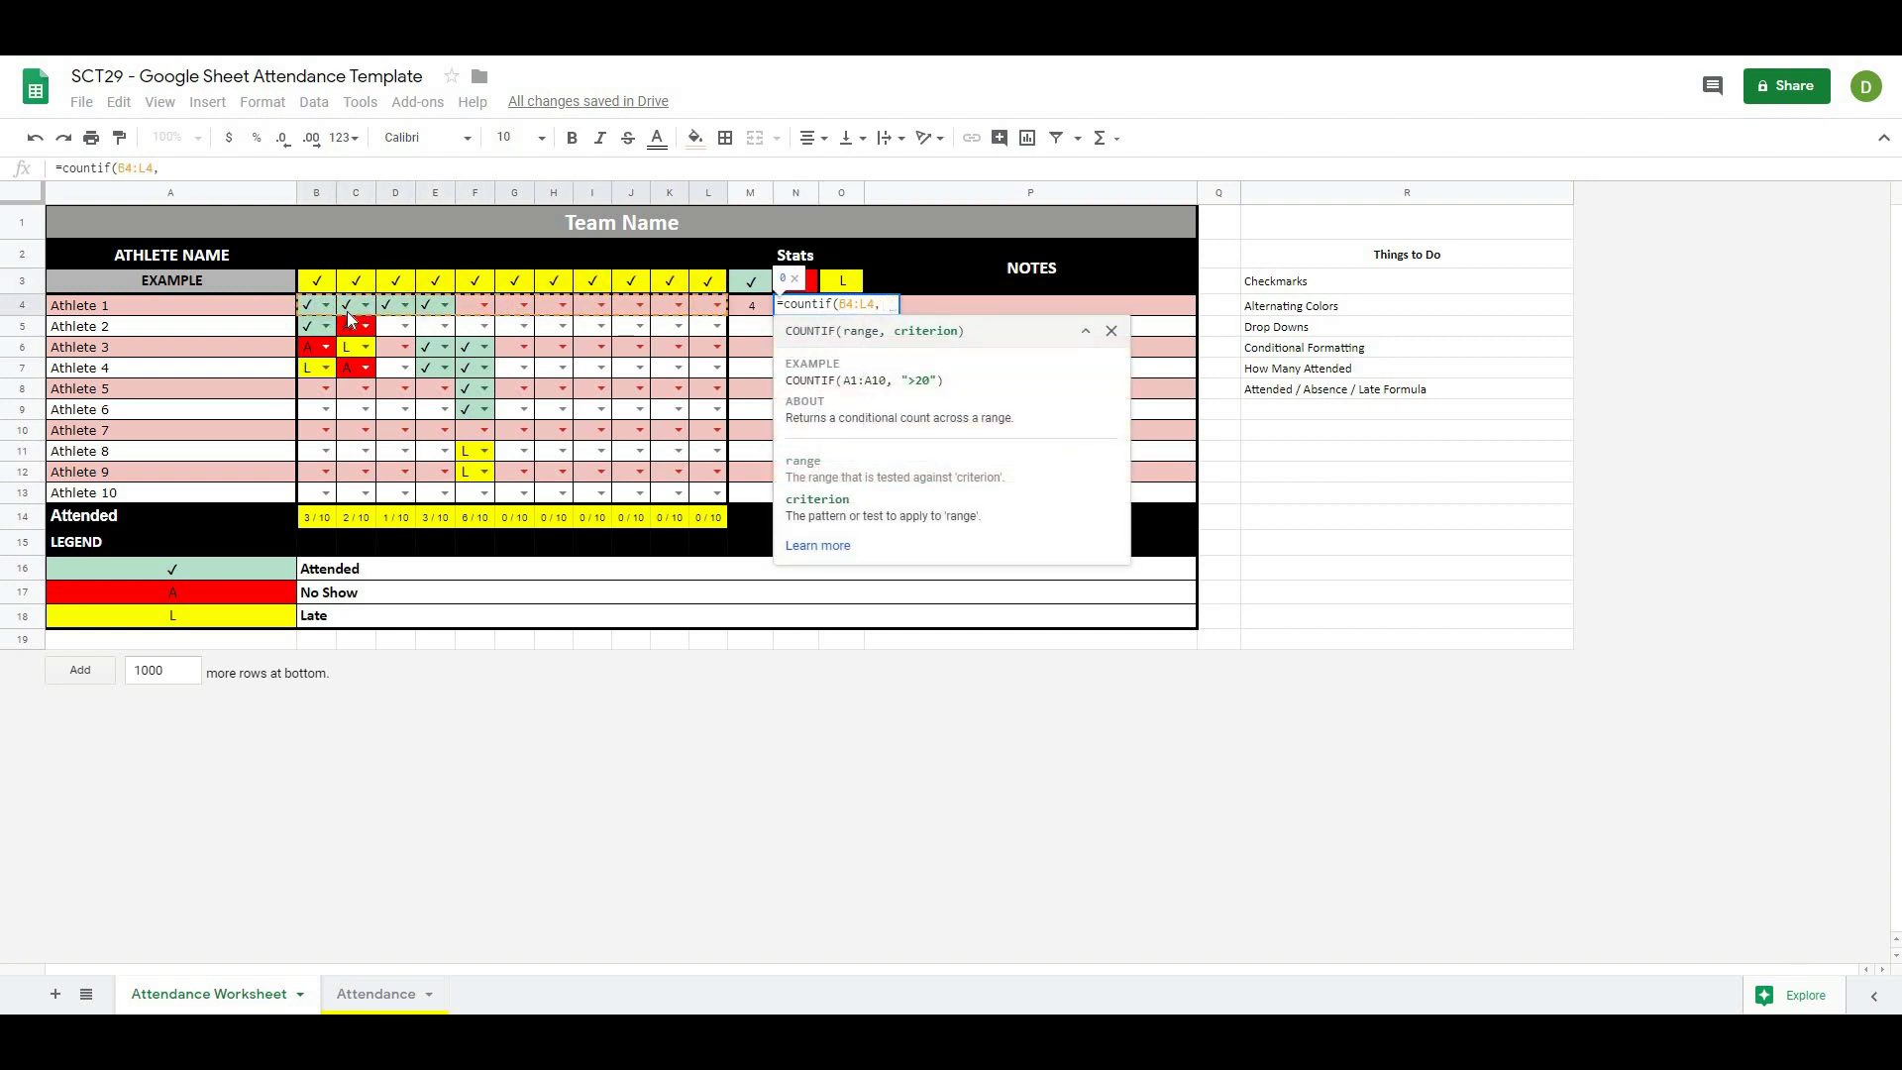
type("\"A\"")
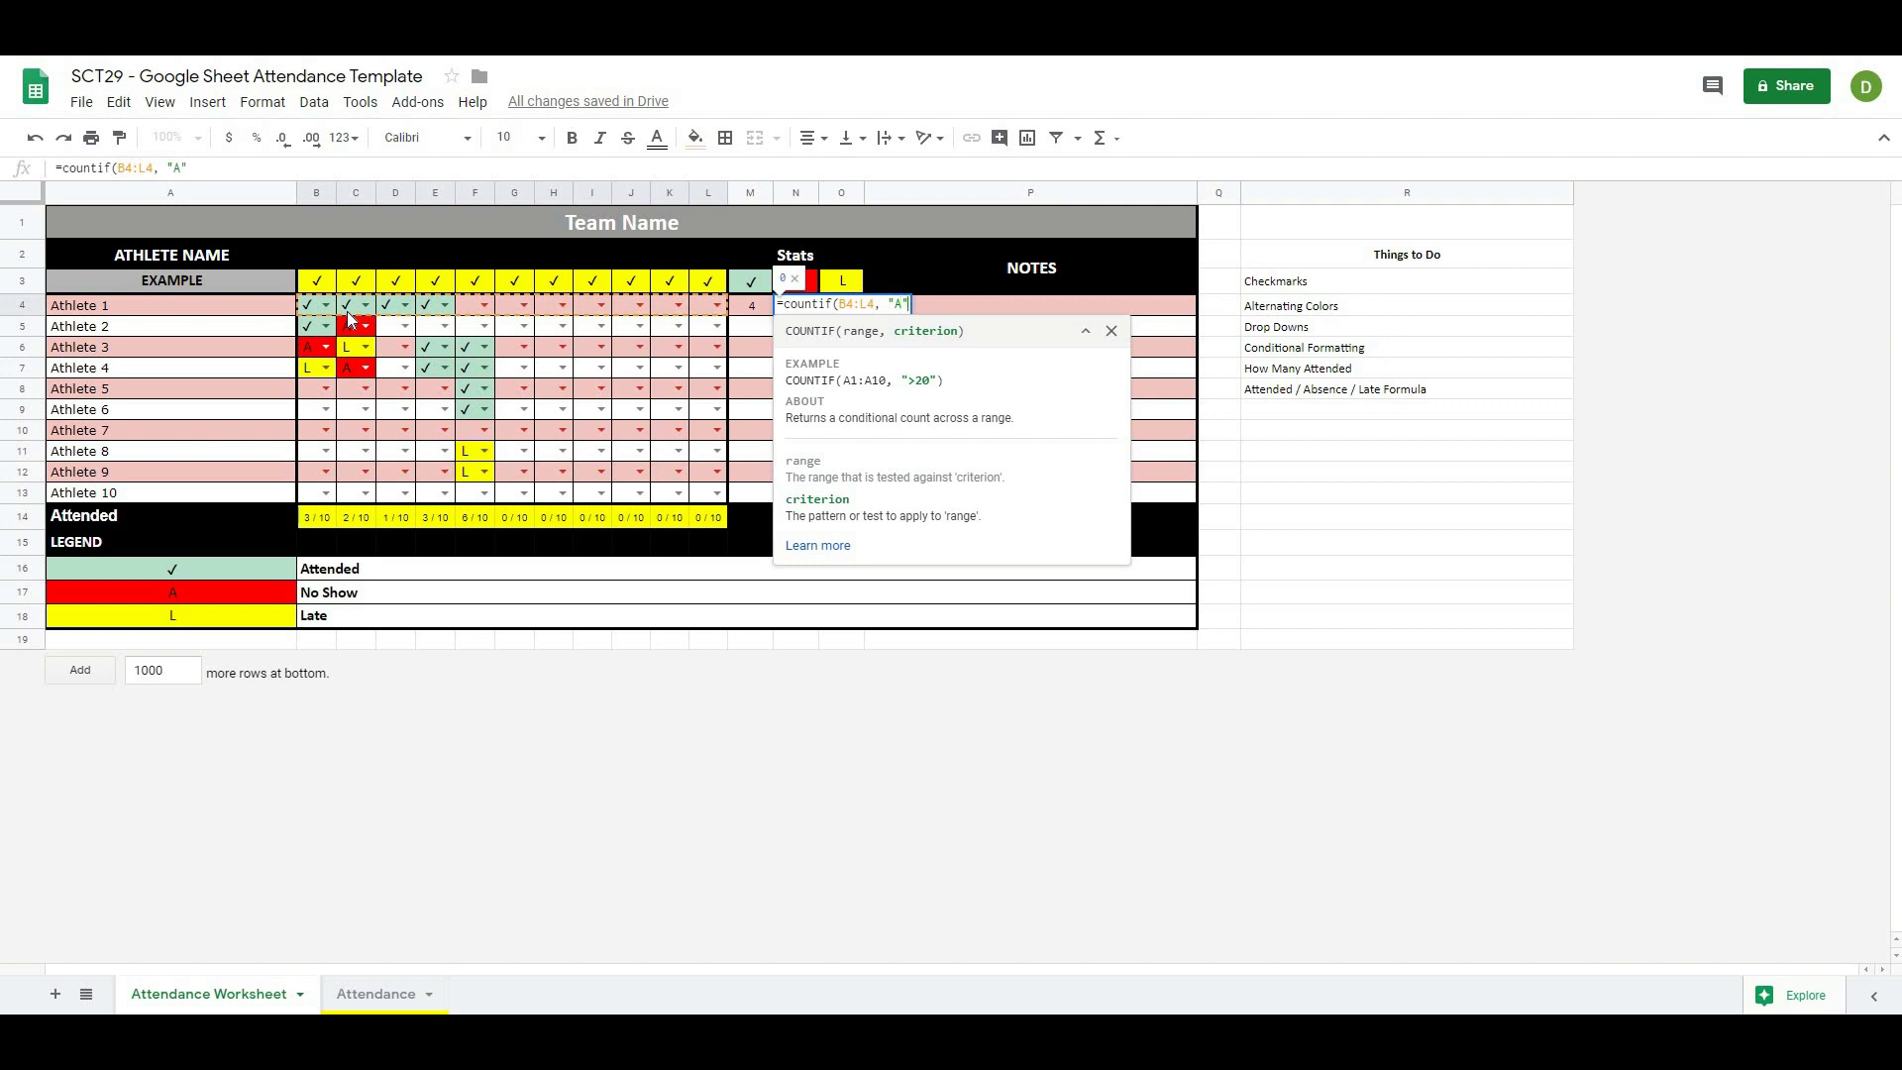
type(")")
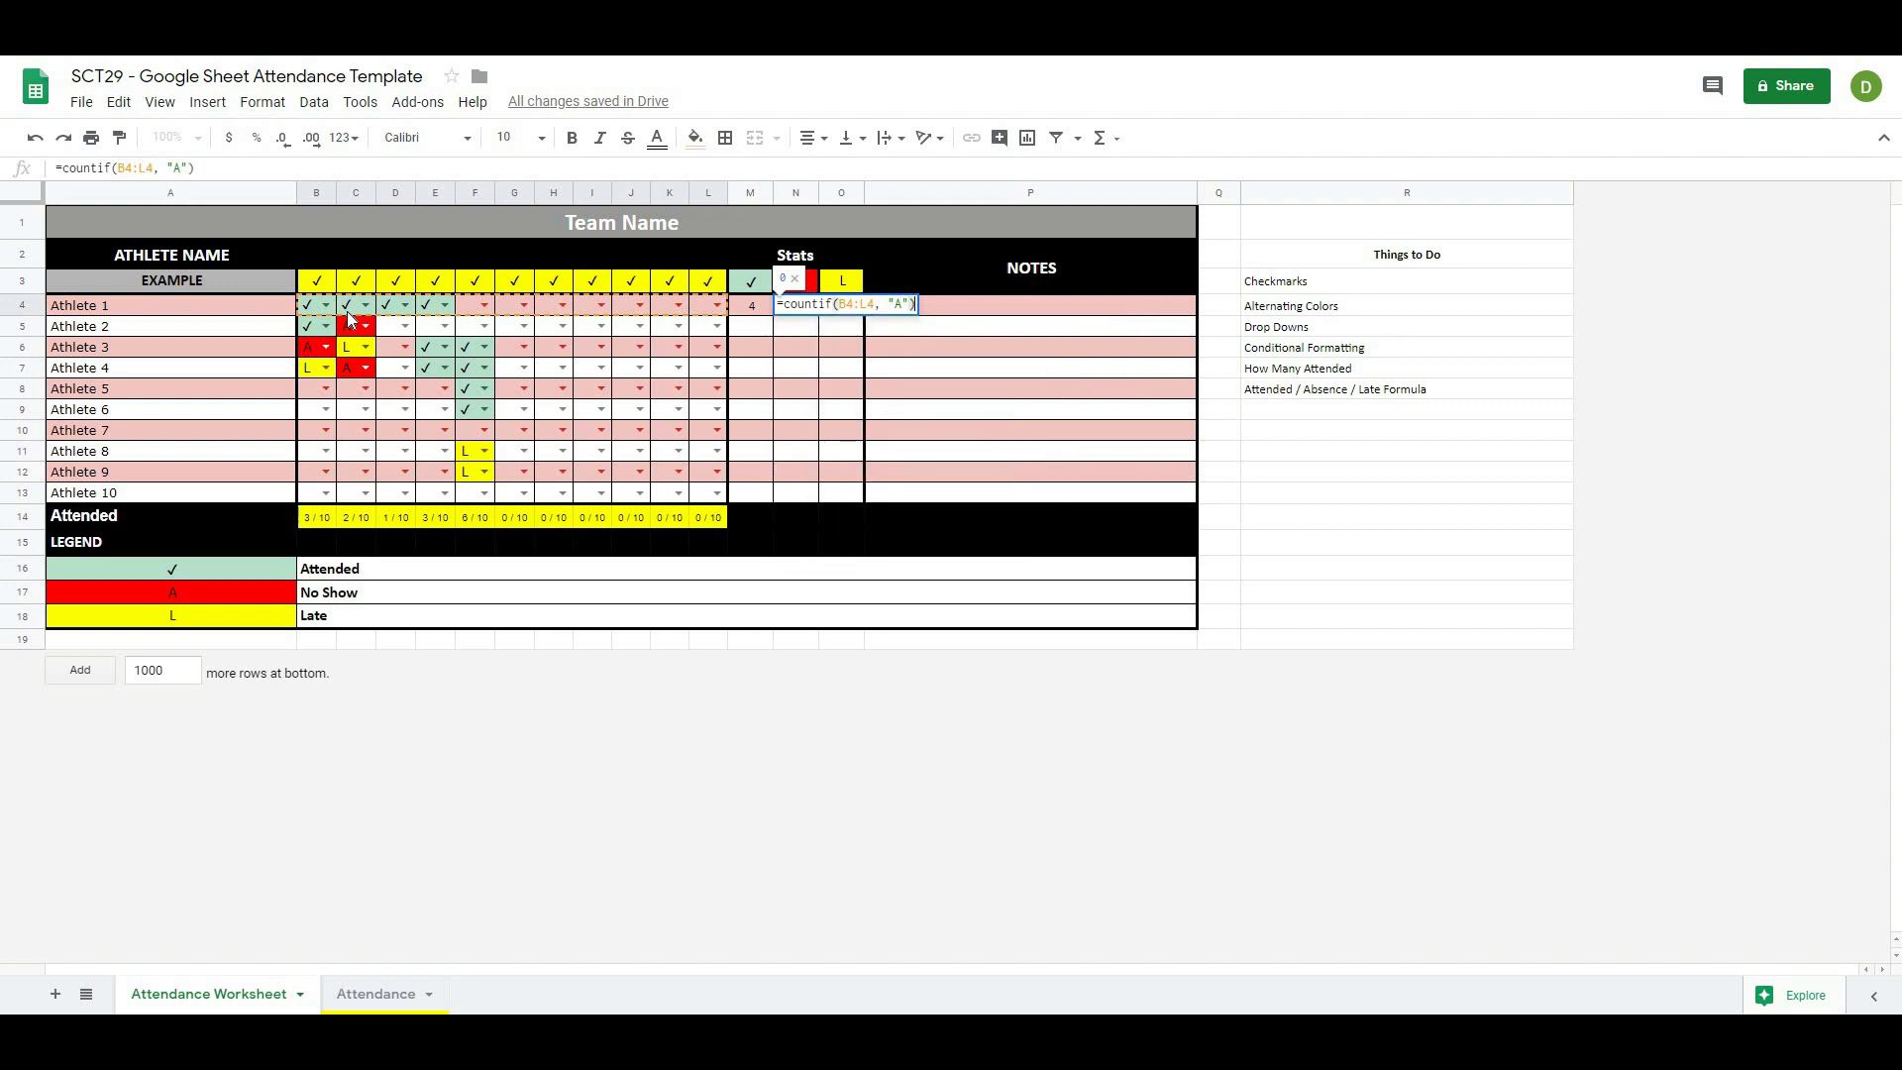
key("Return")
left_click(848, 307)
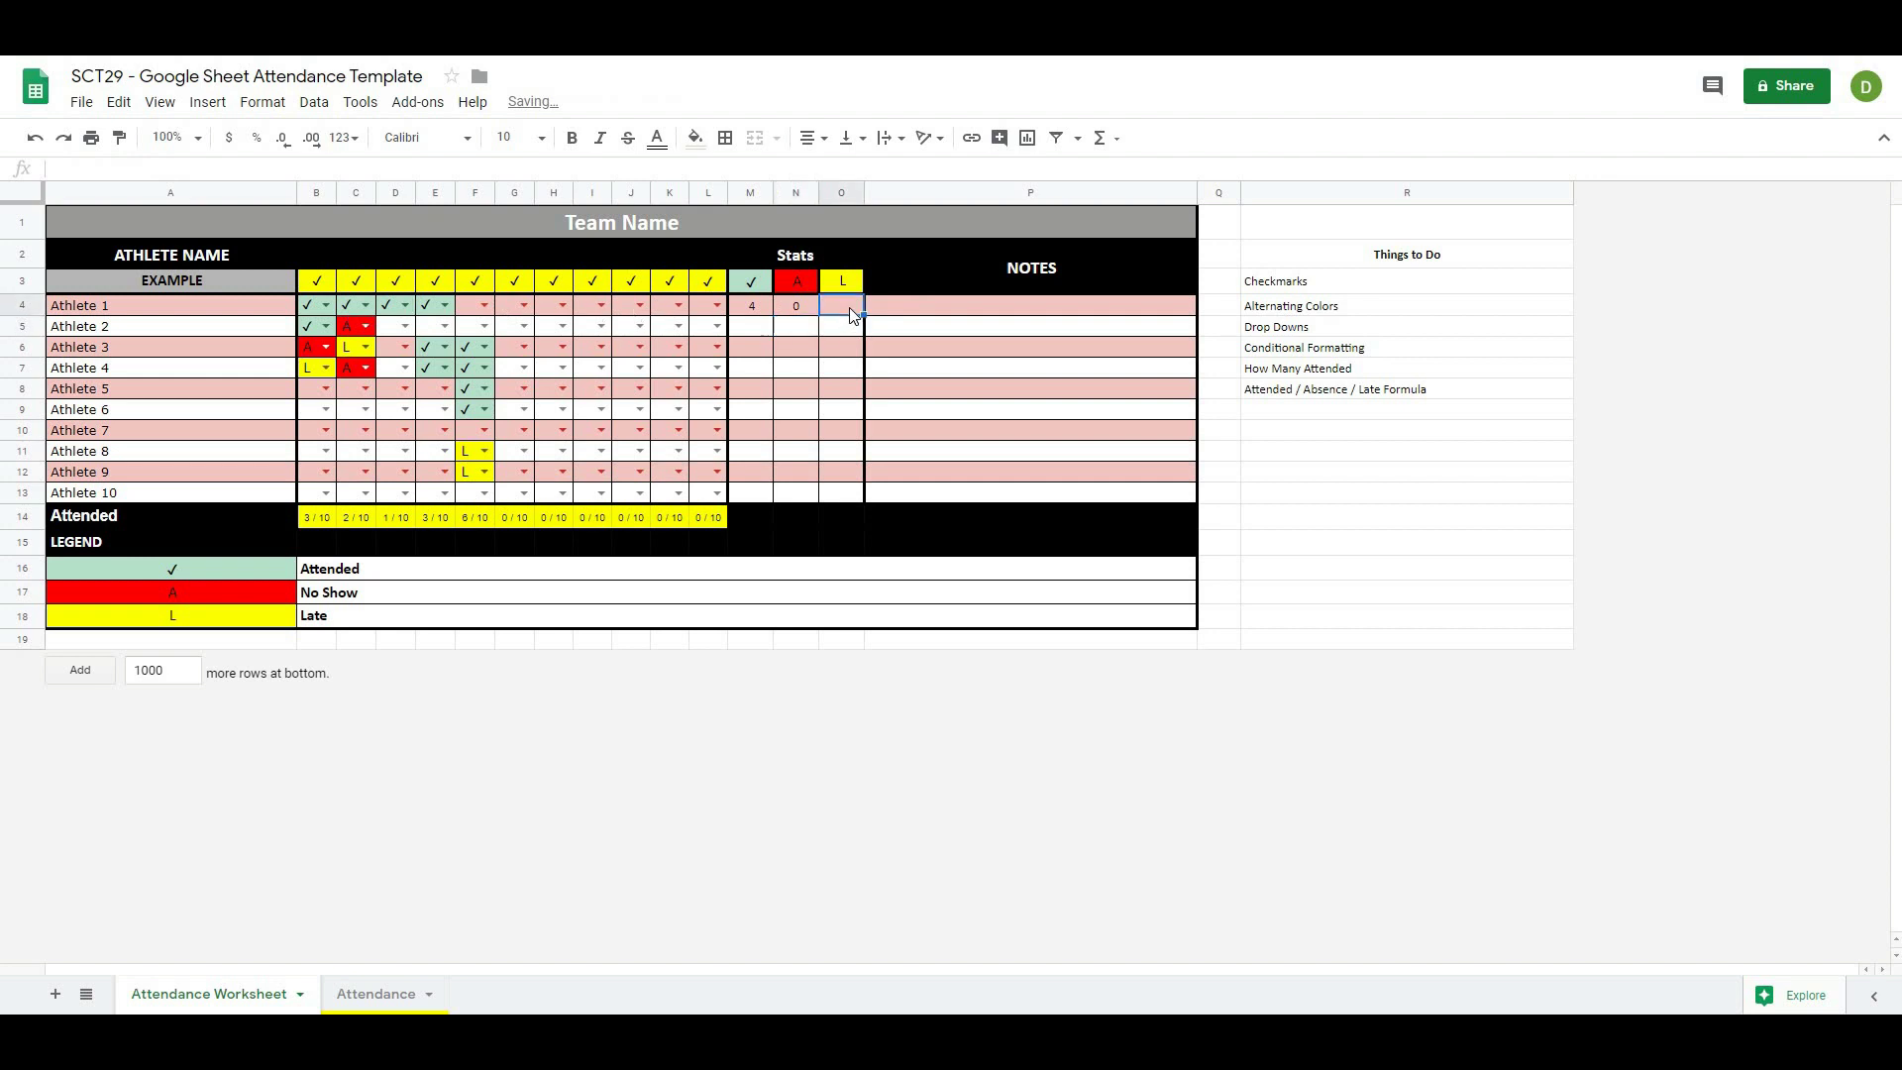
Enter =countif(B4:L4, "L") in O4 to count Athlete 1's late marks.
type("=countif(")
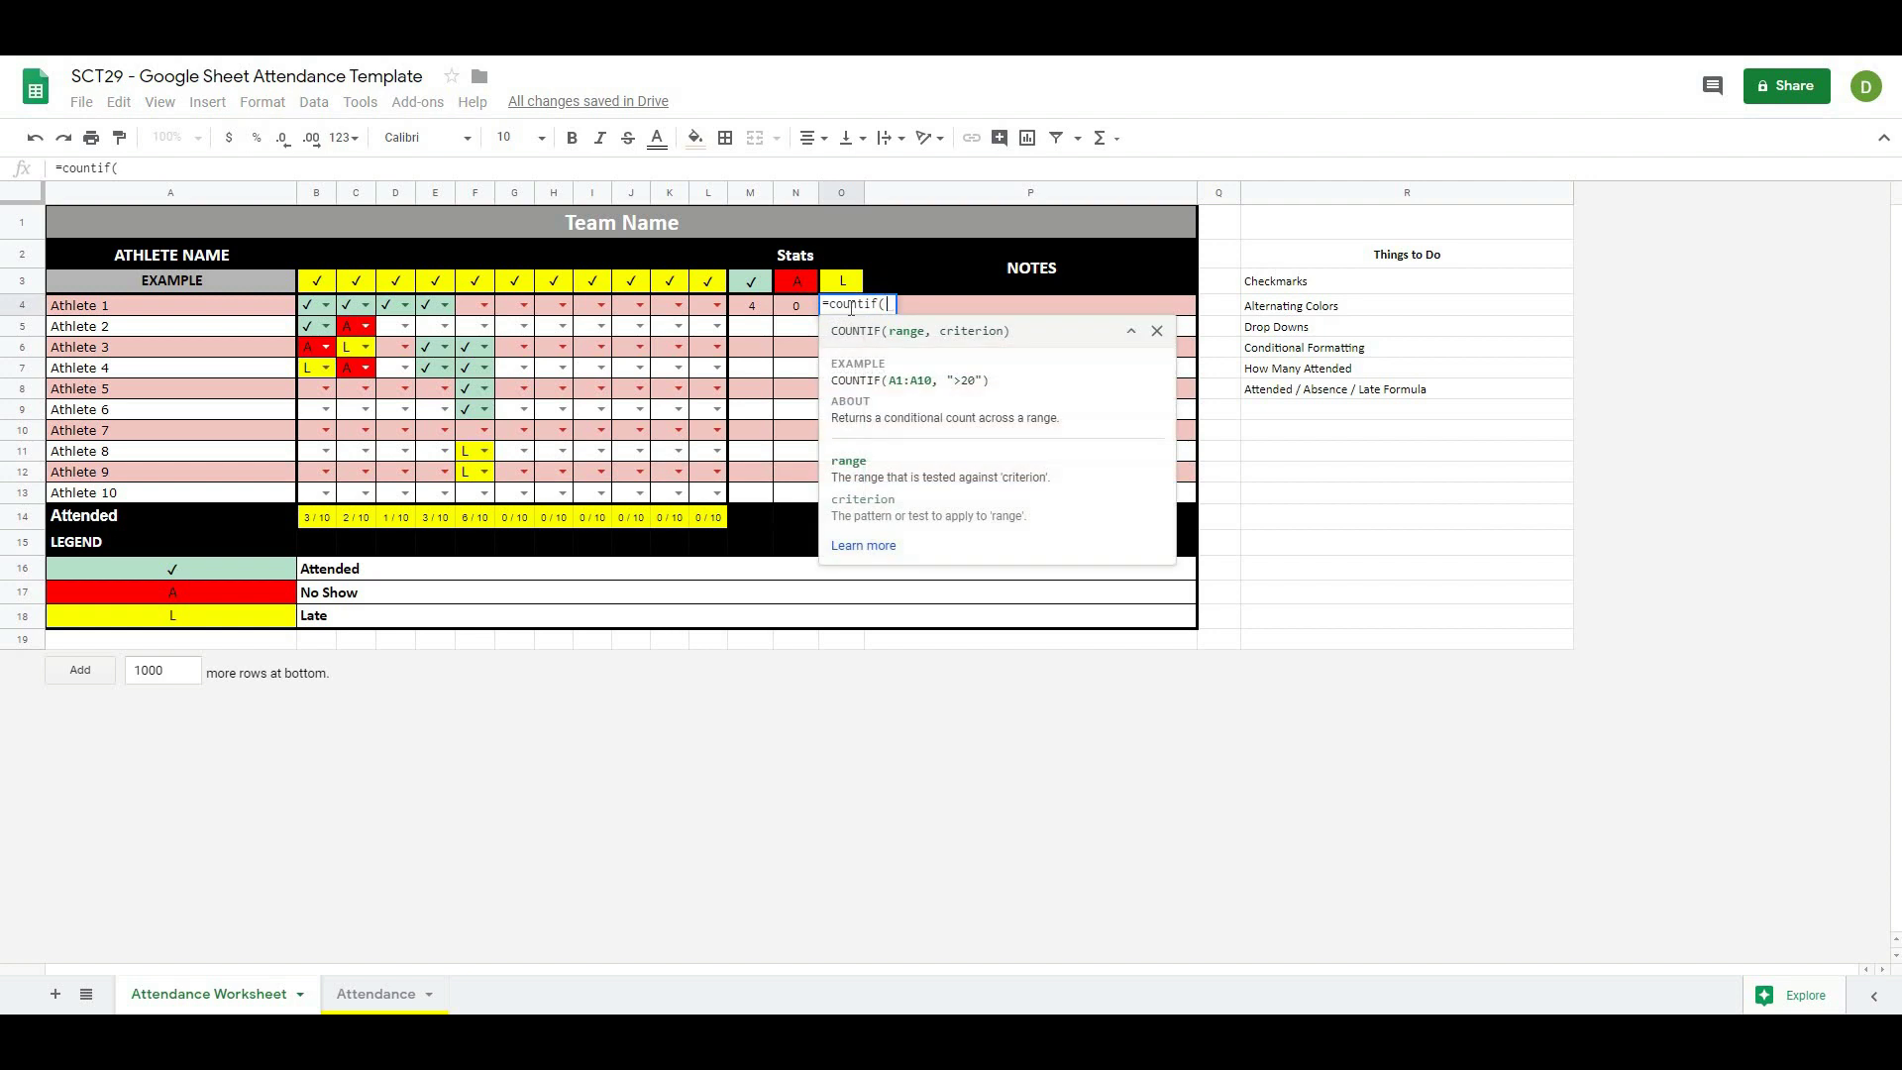
left_click_drag(710, 315, 328, 317)
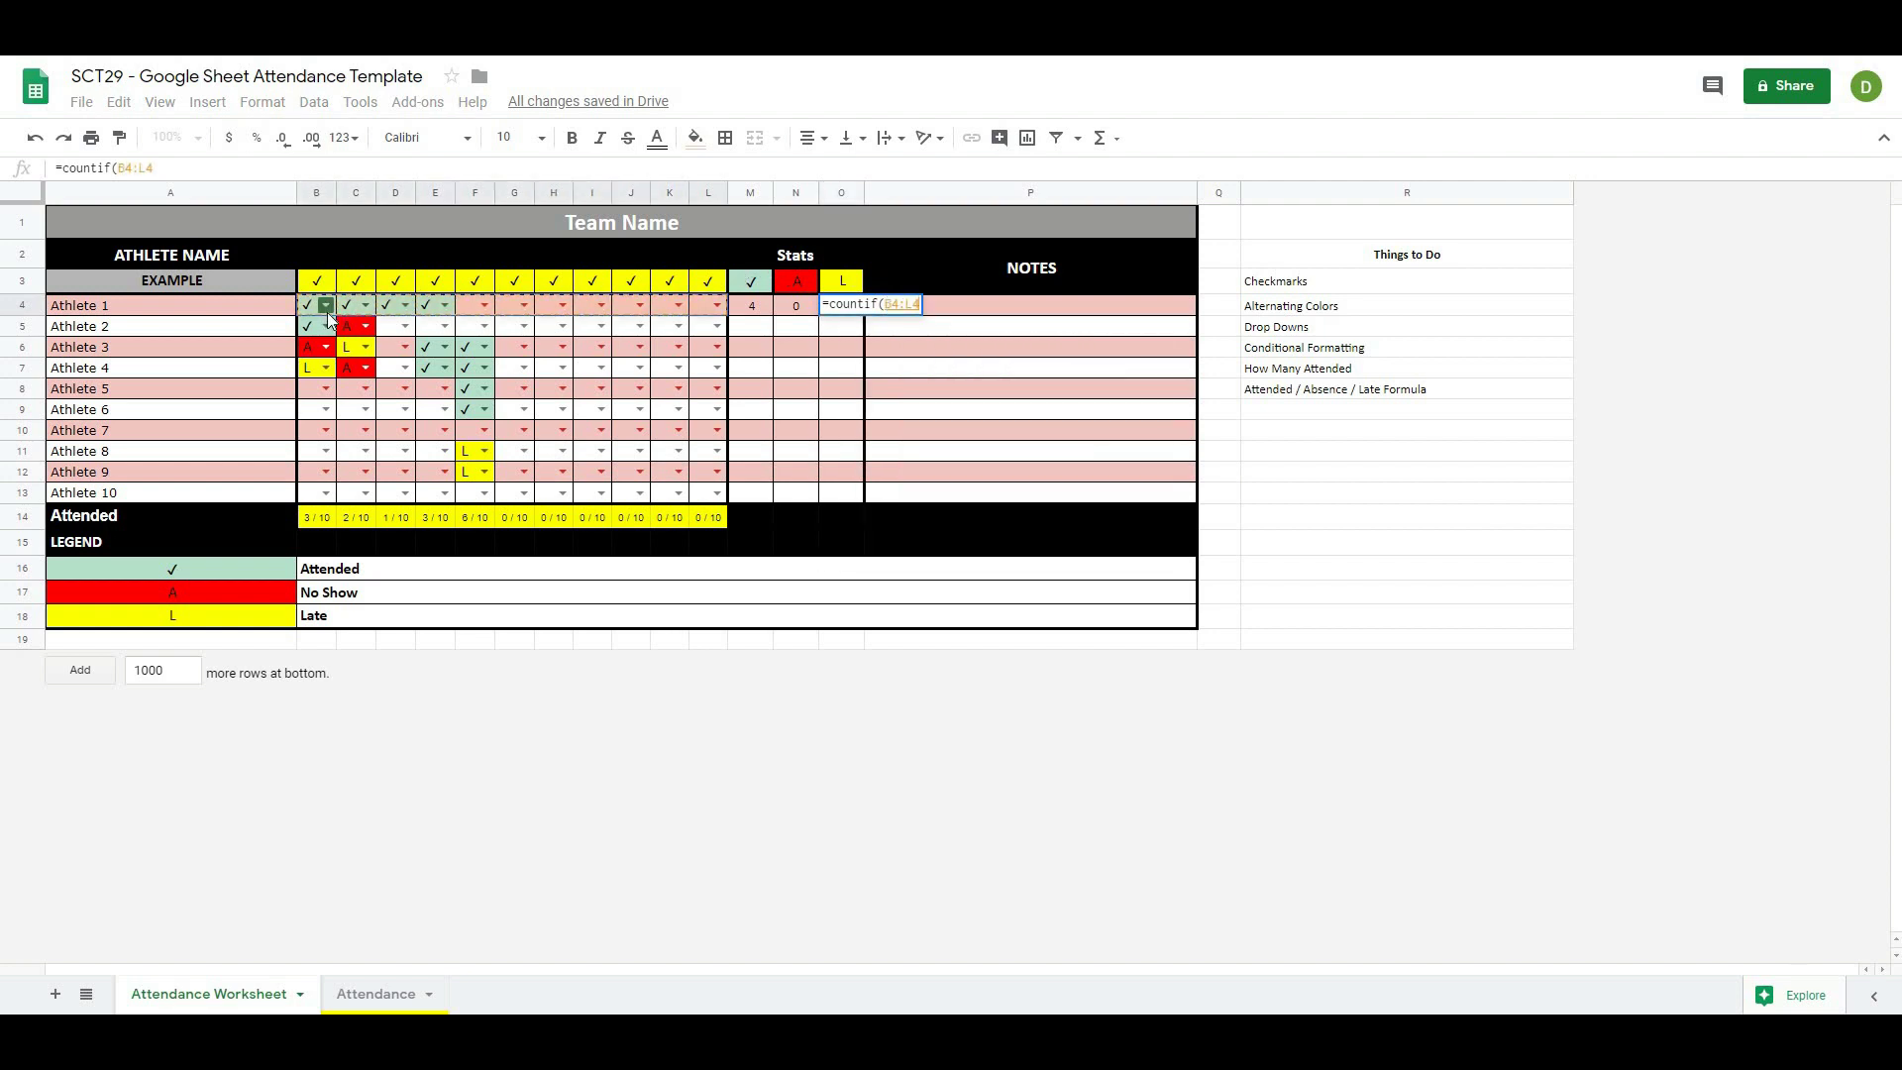
type(",")
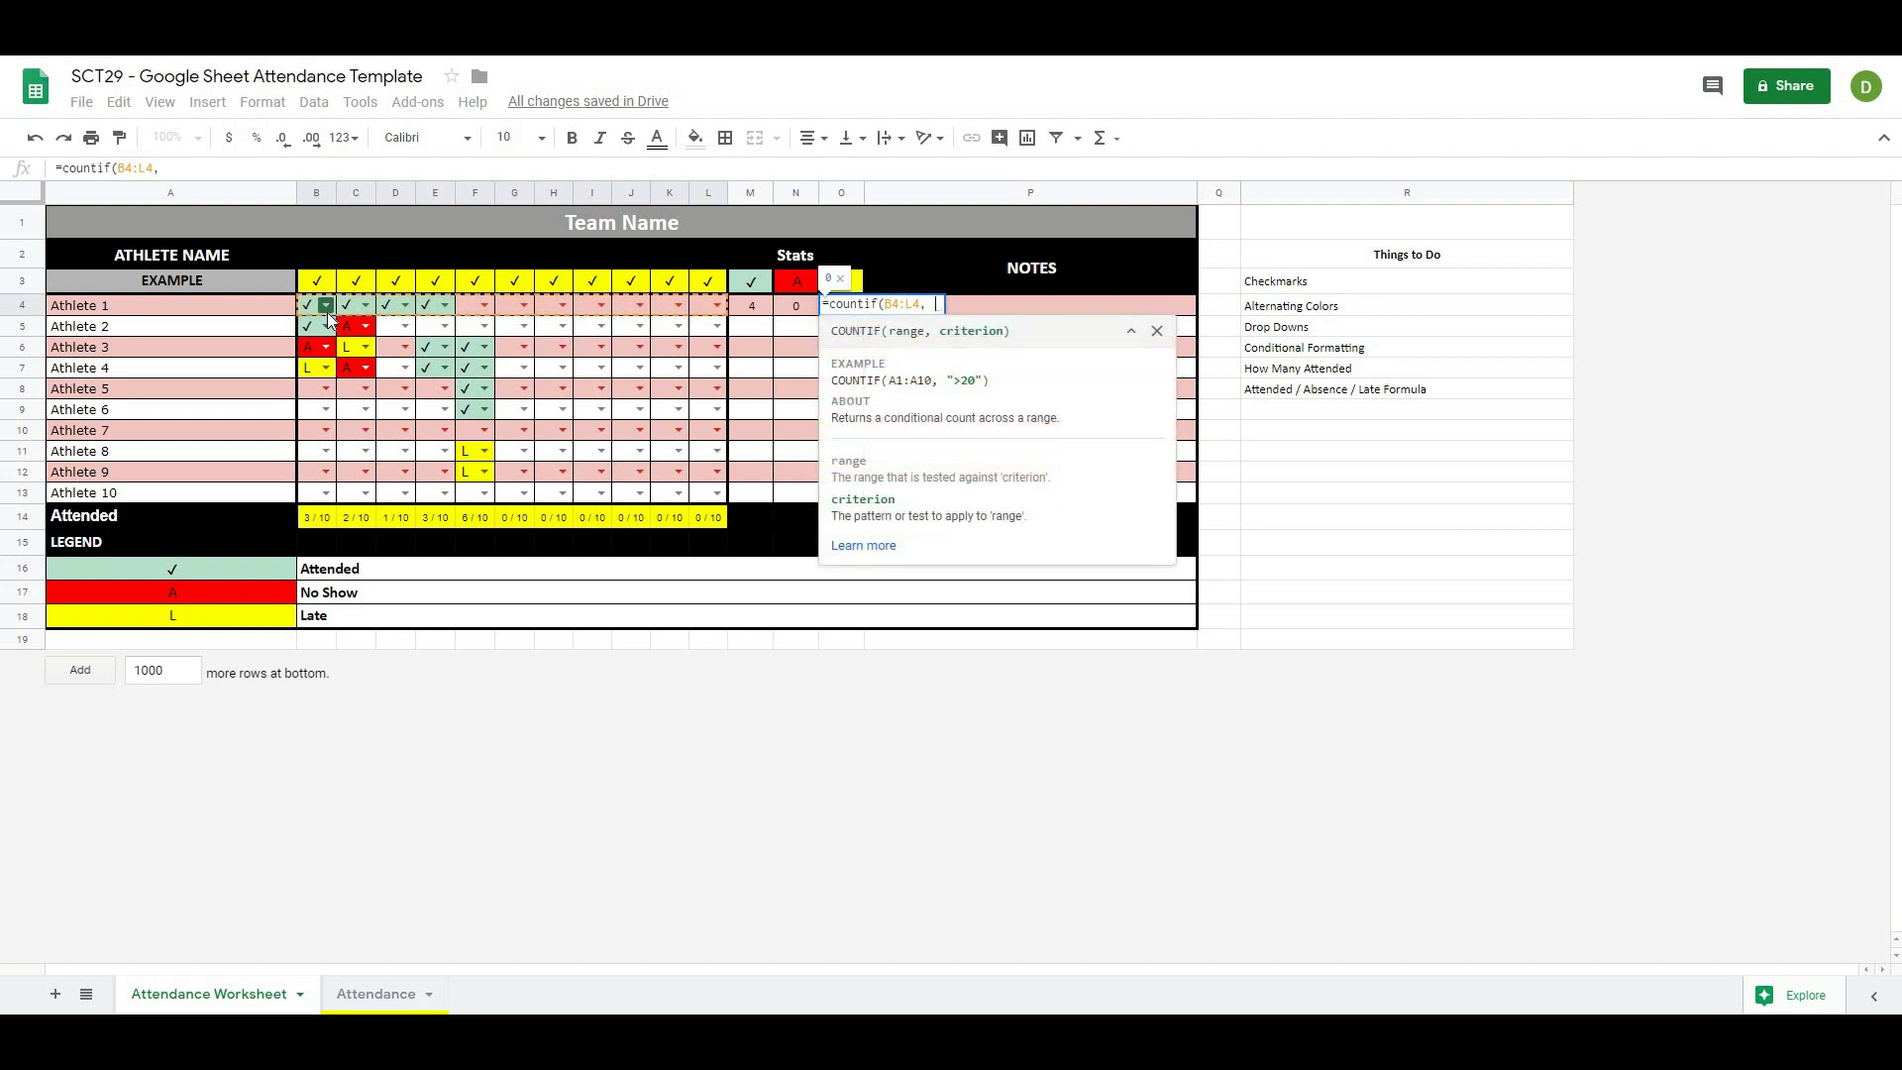
type(" \"L\")")
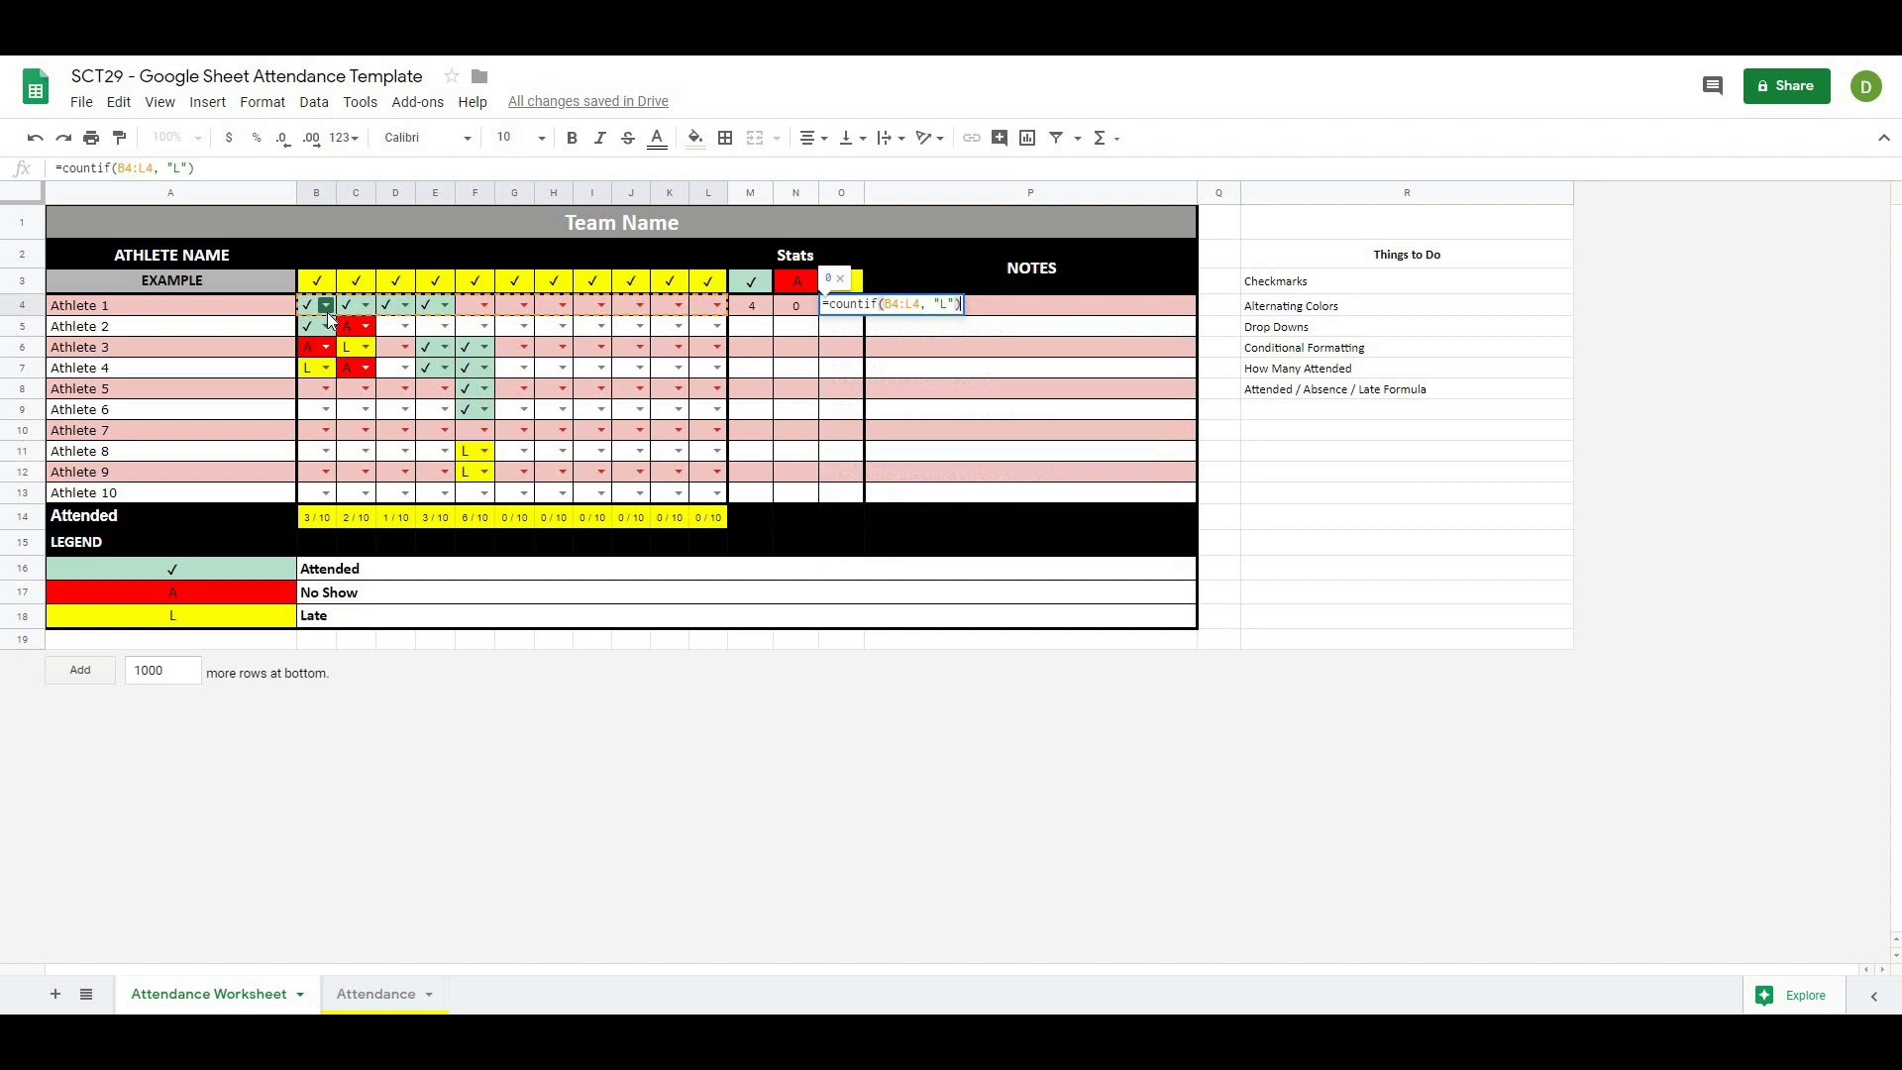
key("Return")
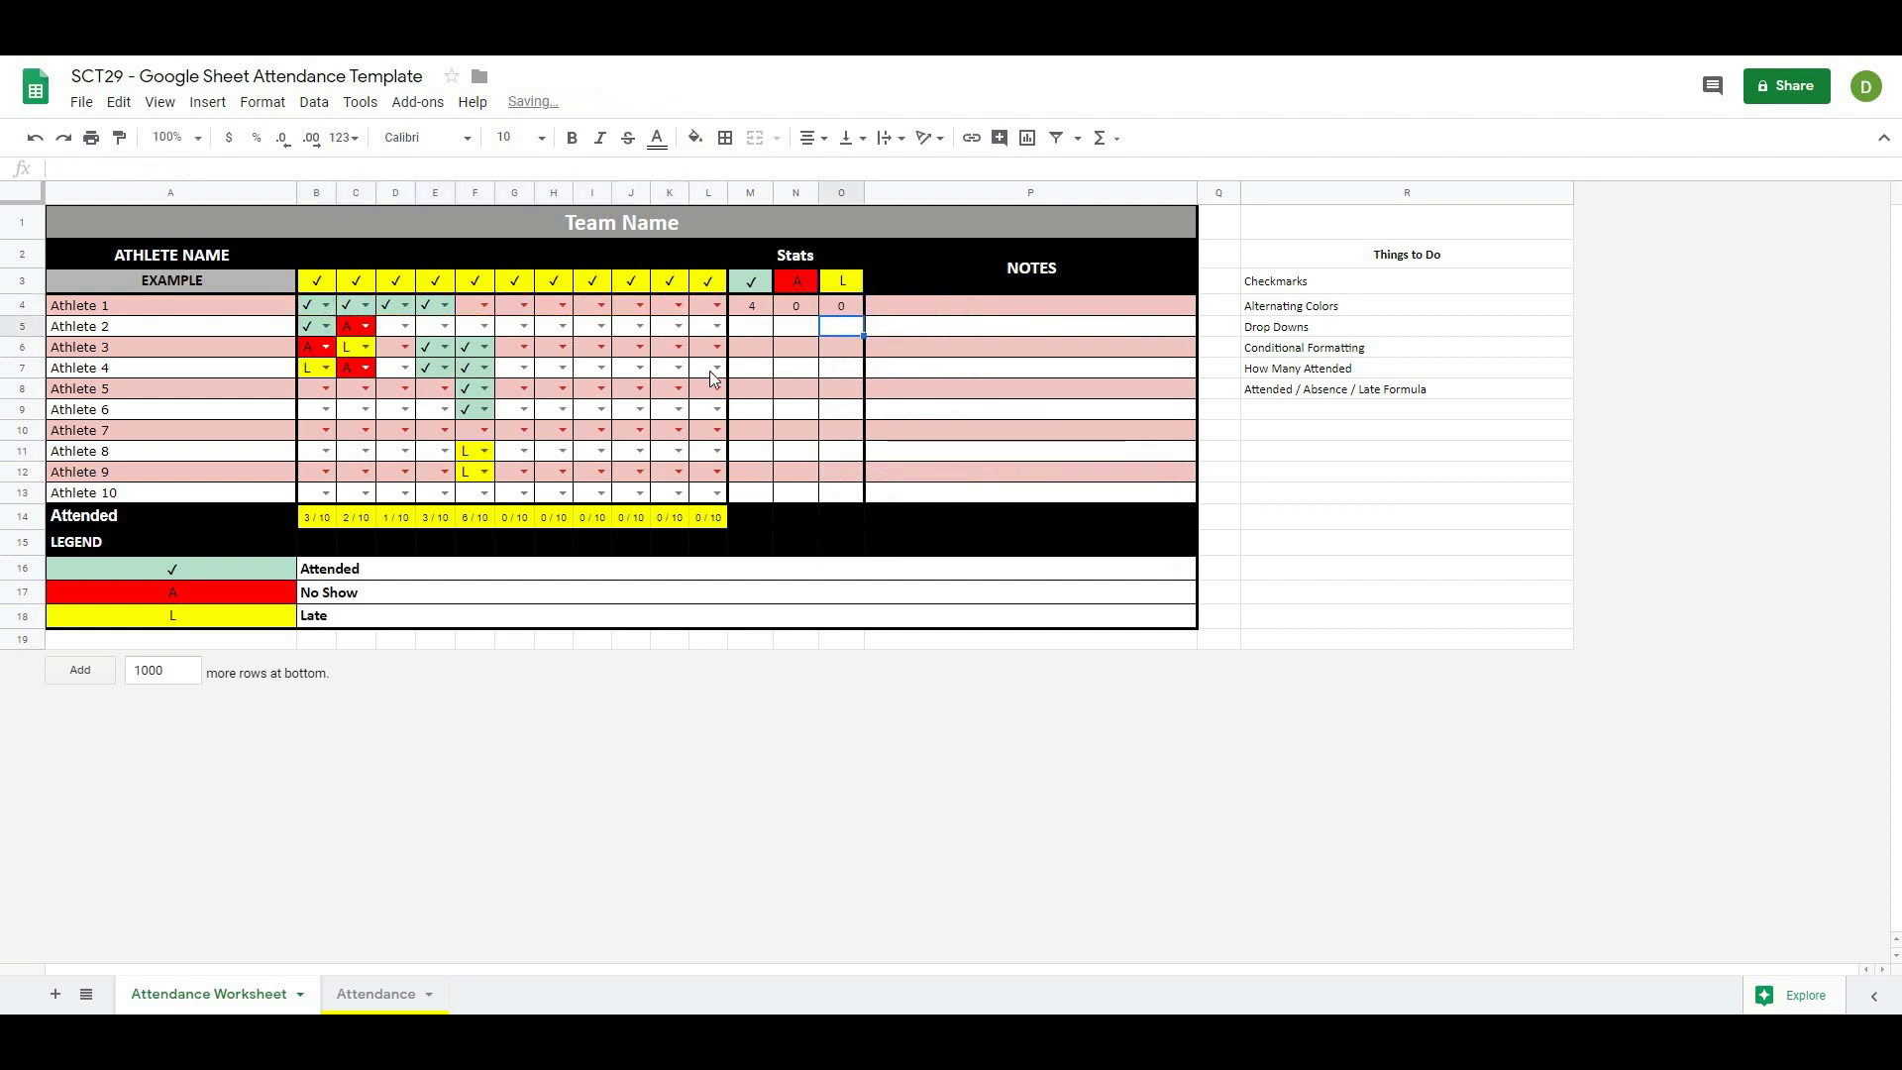
Mark Athlete 1 as A in F4 and G4 and L in H4, so N4 reads 2 and O4 reads 1.
left_click(485, 305)
left_click(474, 354)
left_click(524, 305)
left_click(521, 357)
left_click(561, 305)
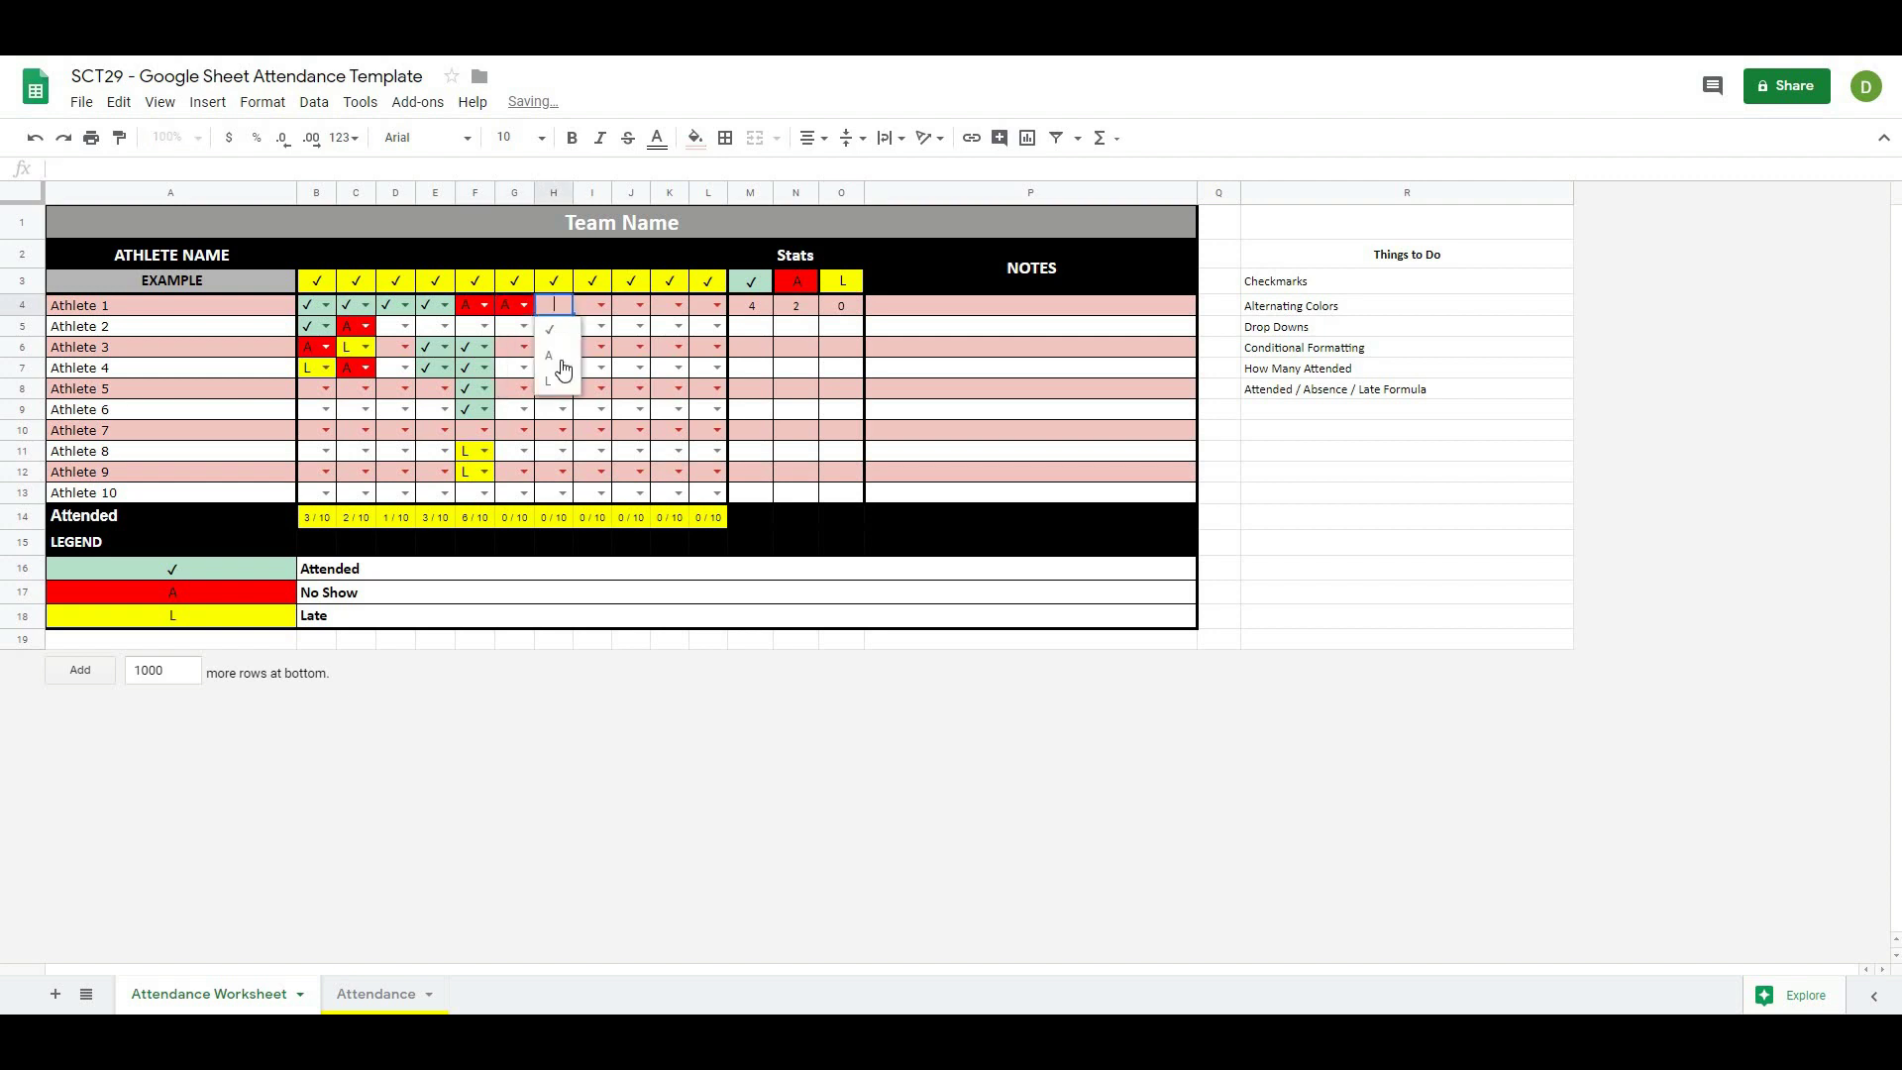
left_click(550, 383)
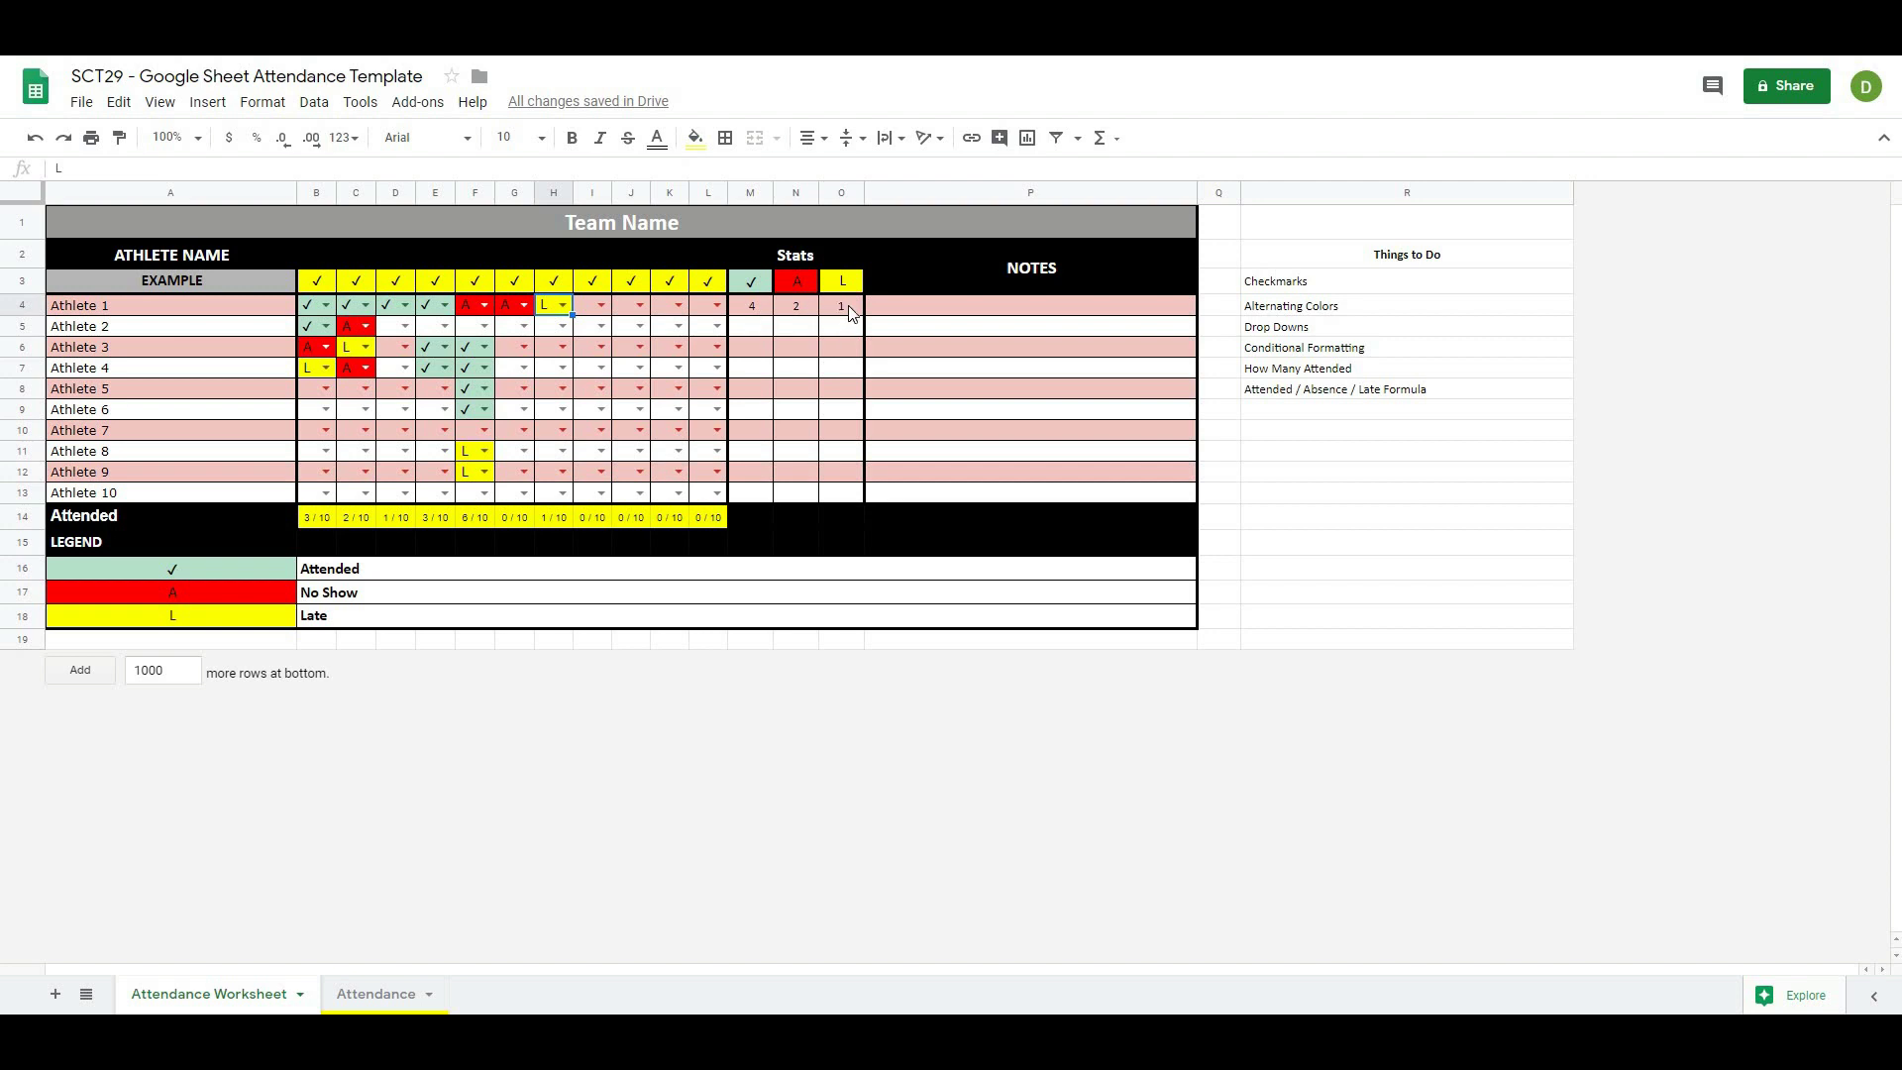
left_click(757, 323)
left_click(753, 307)
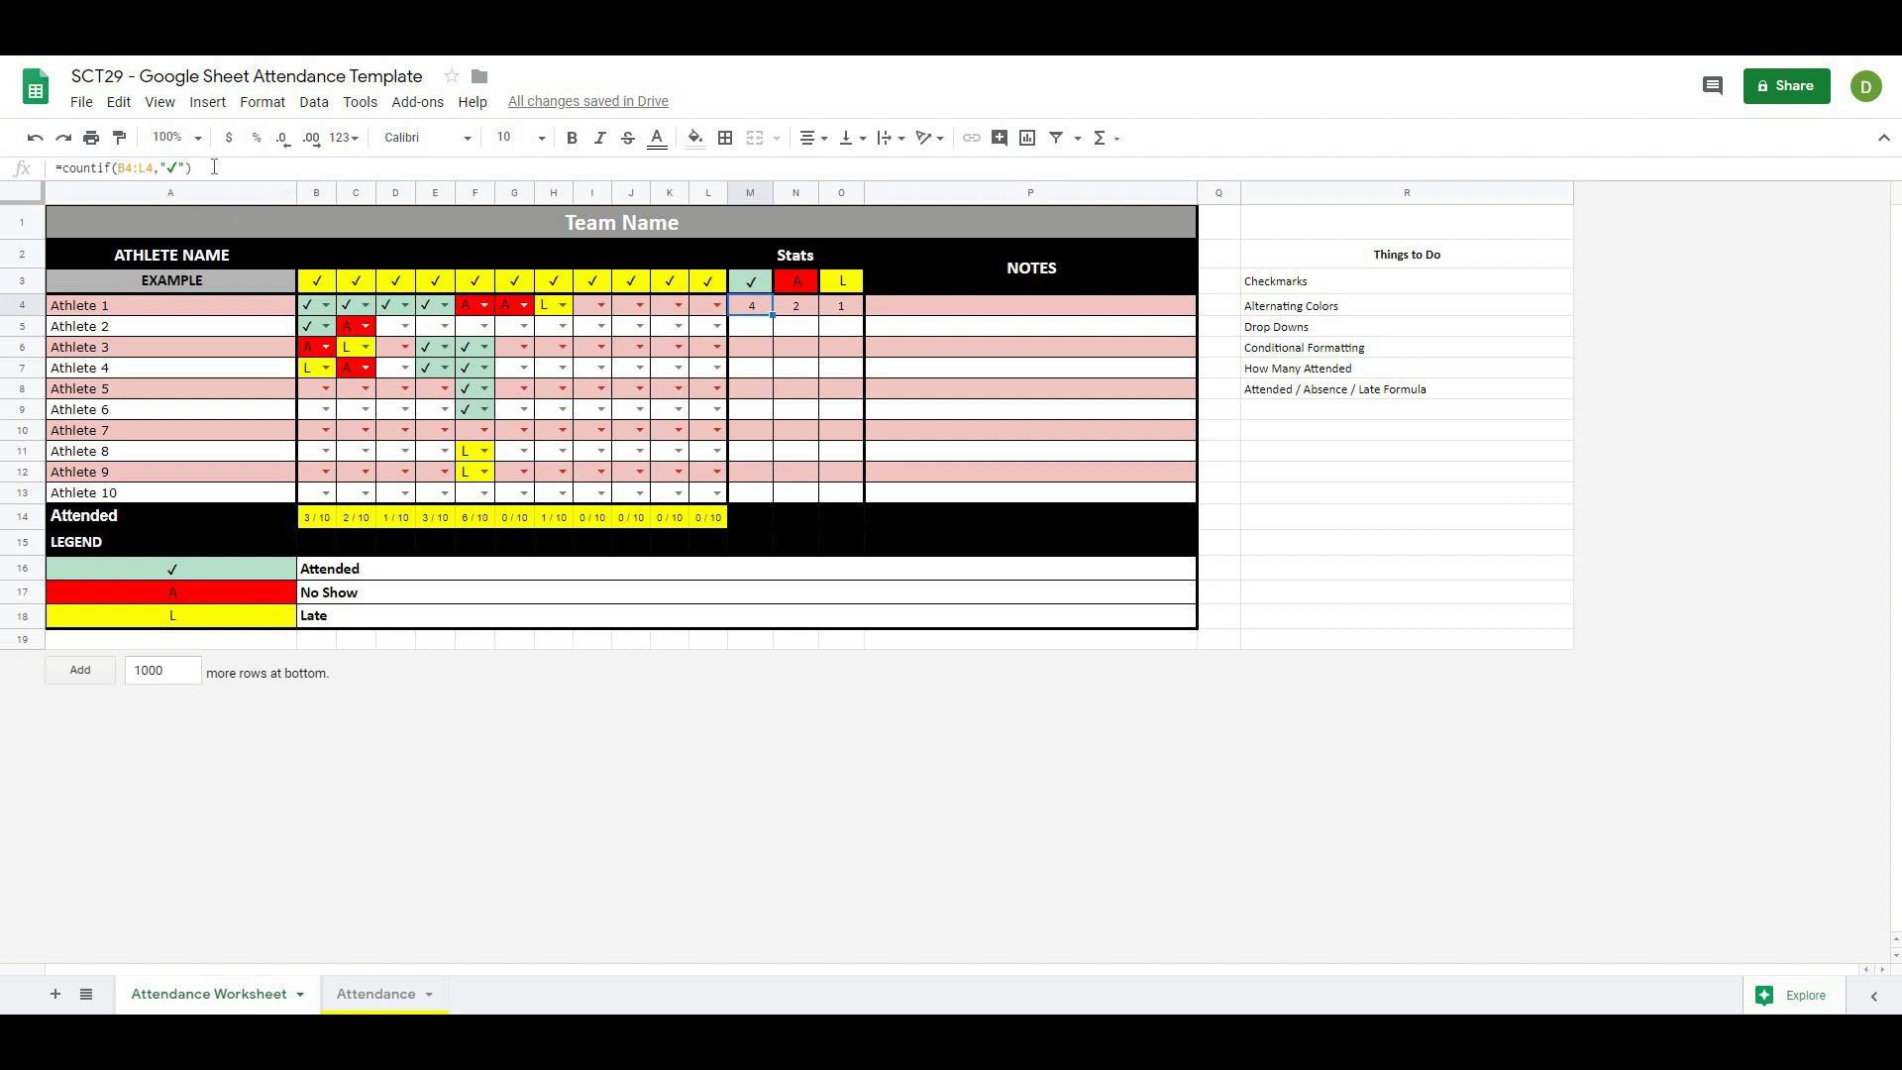
Fill the M4:O4 ✓/A/L count formulas down to row 13 for all ten athletes.
left_click_drag(752, 310, 845, 507)
left_click(942, 422)
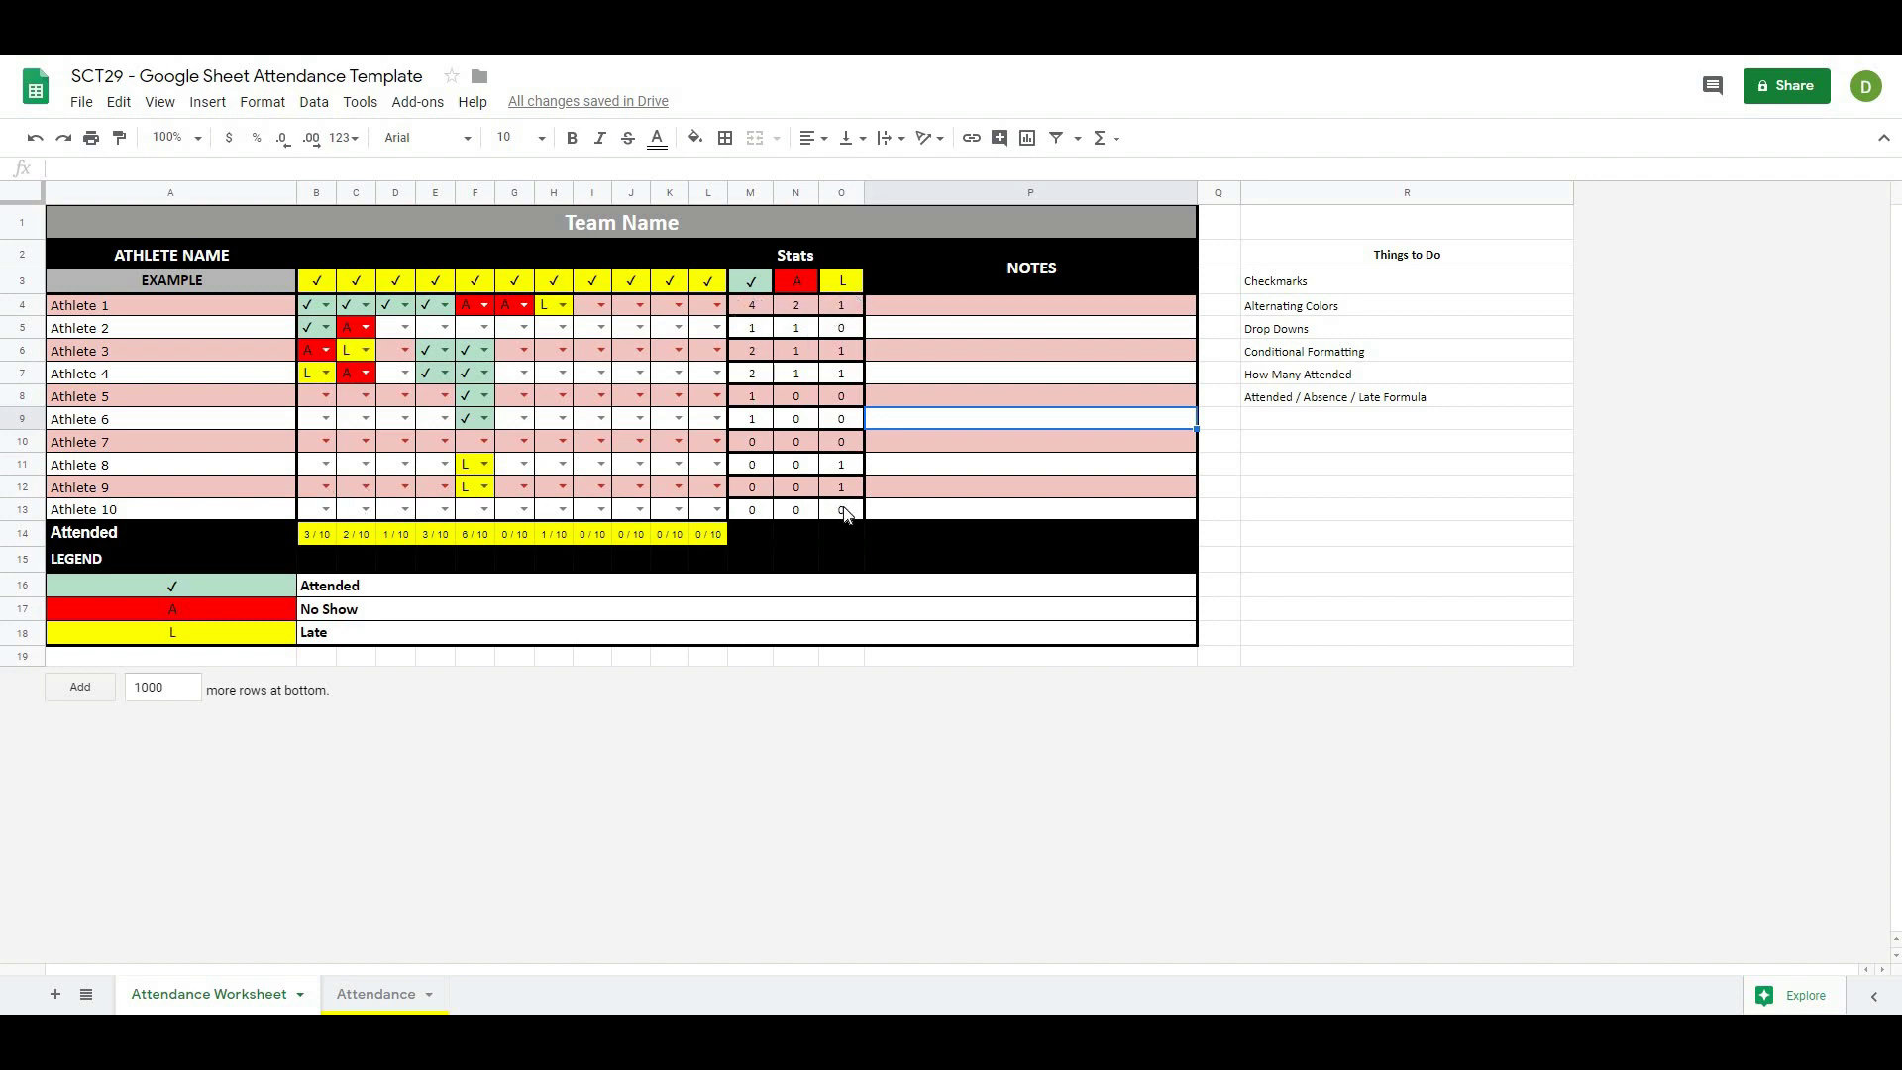
left_click_drag(843, 512, 750, 305)
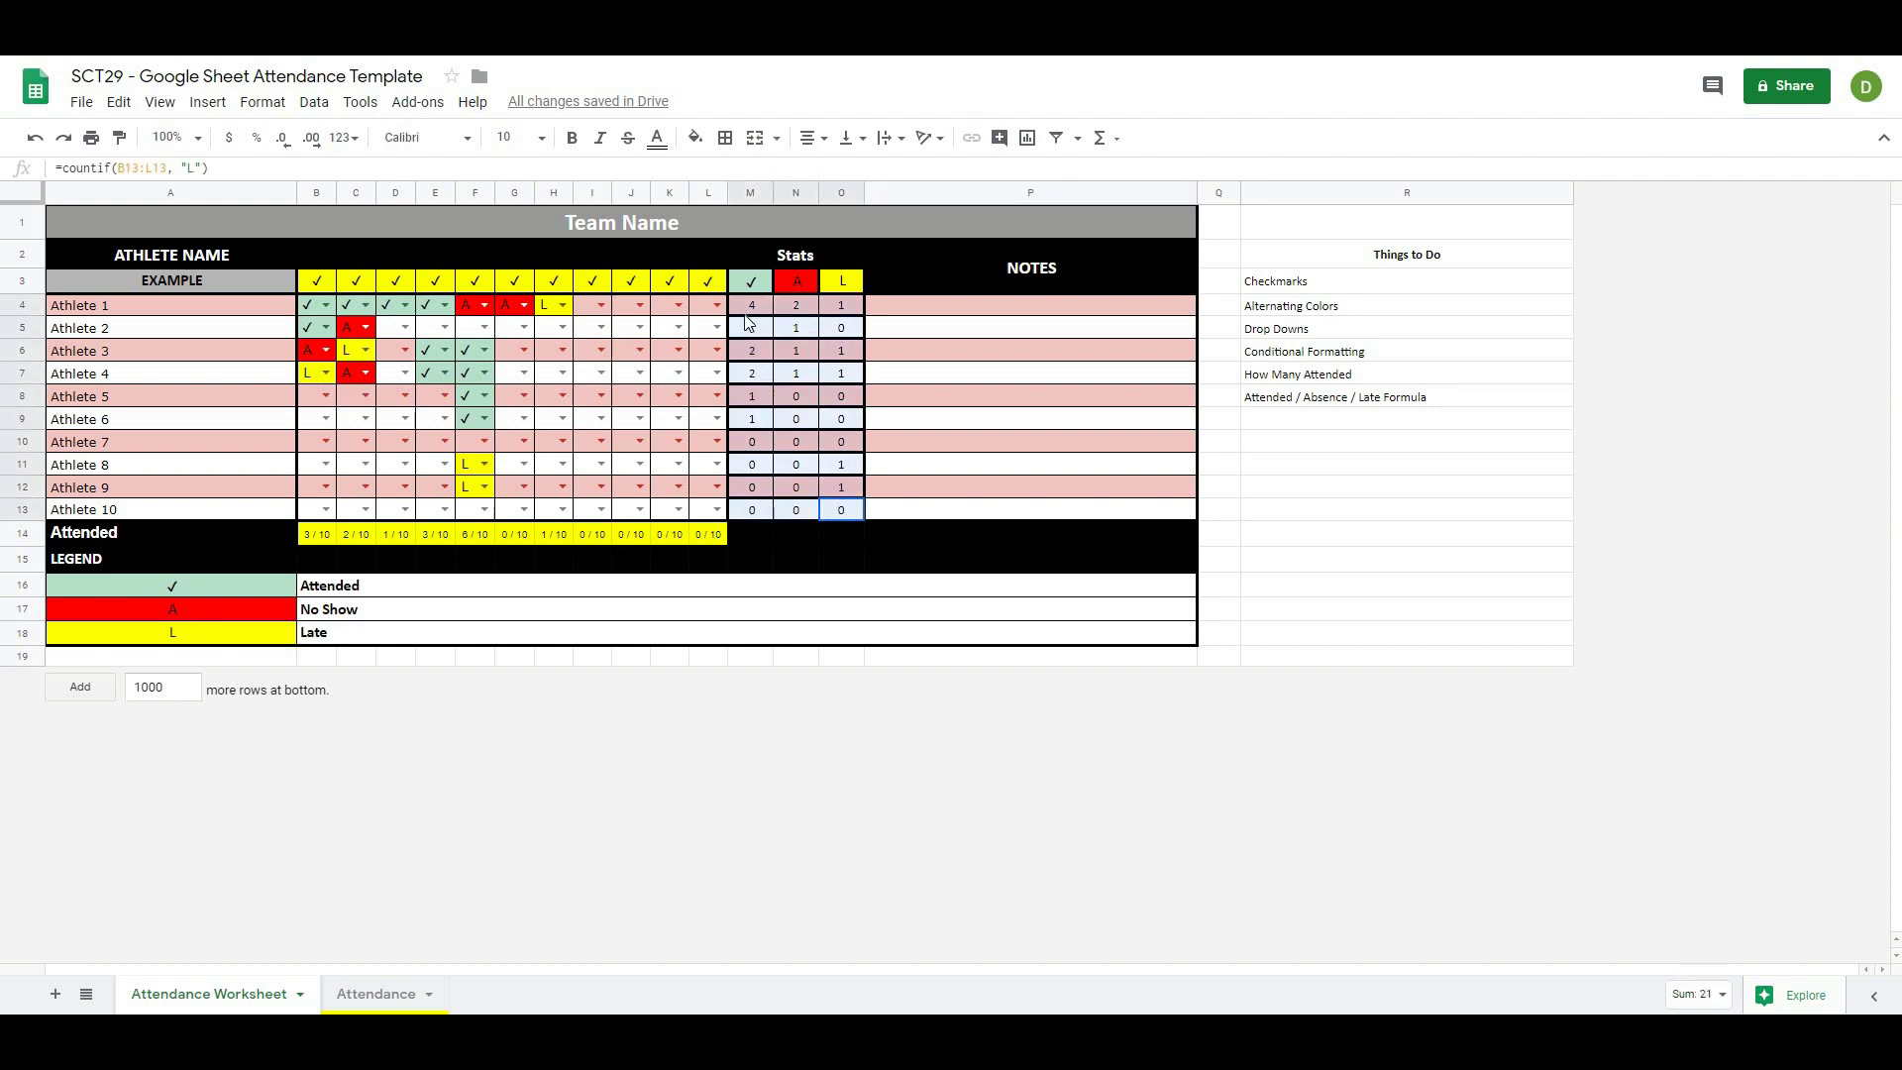
Apply thin inner borders to the M4:O13 Stats cells.
left_click(728, 148)
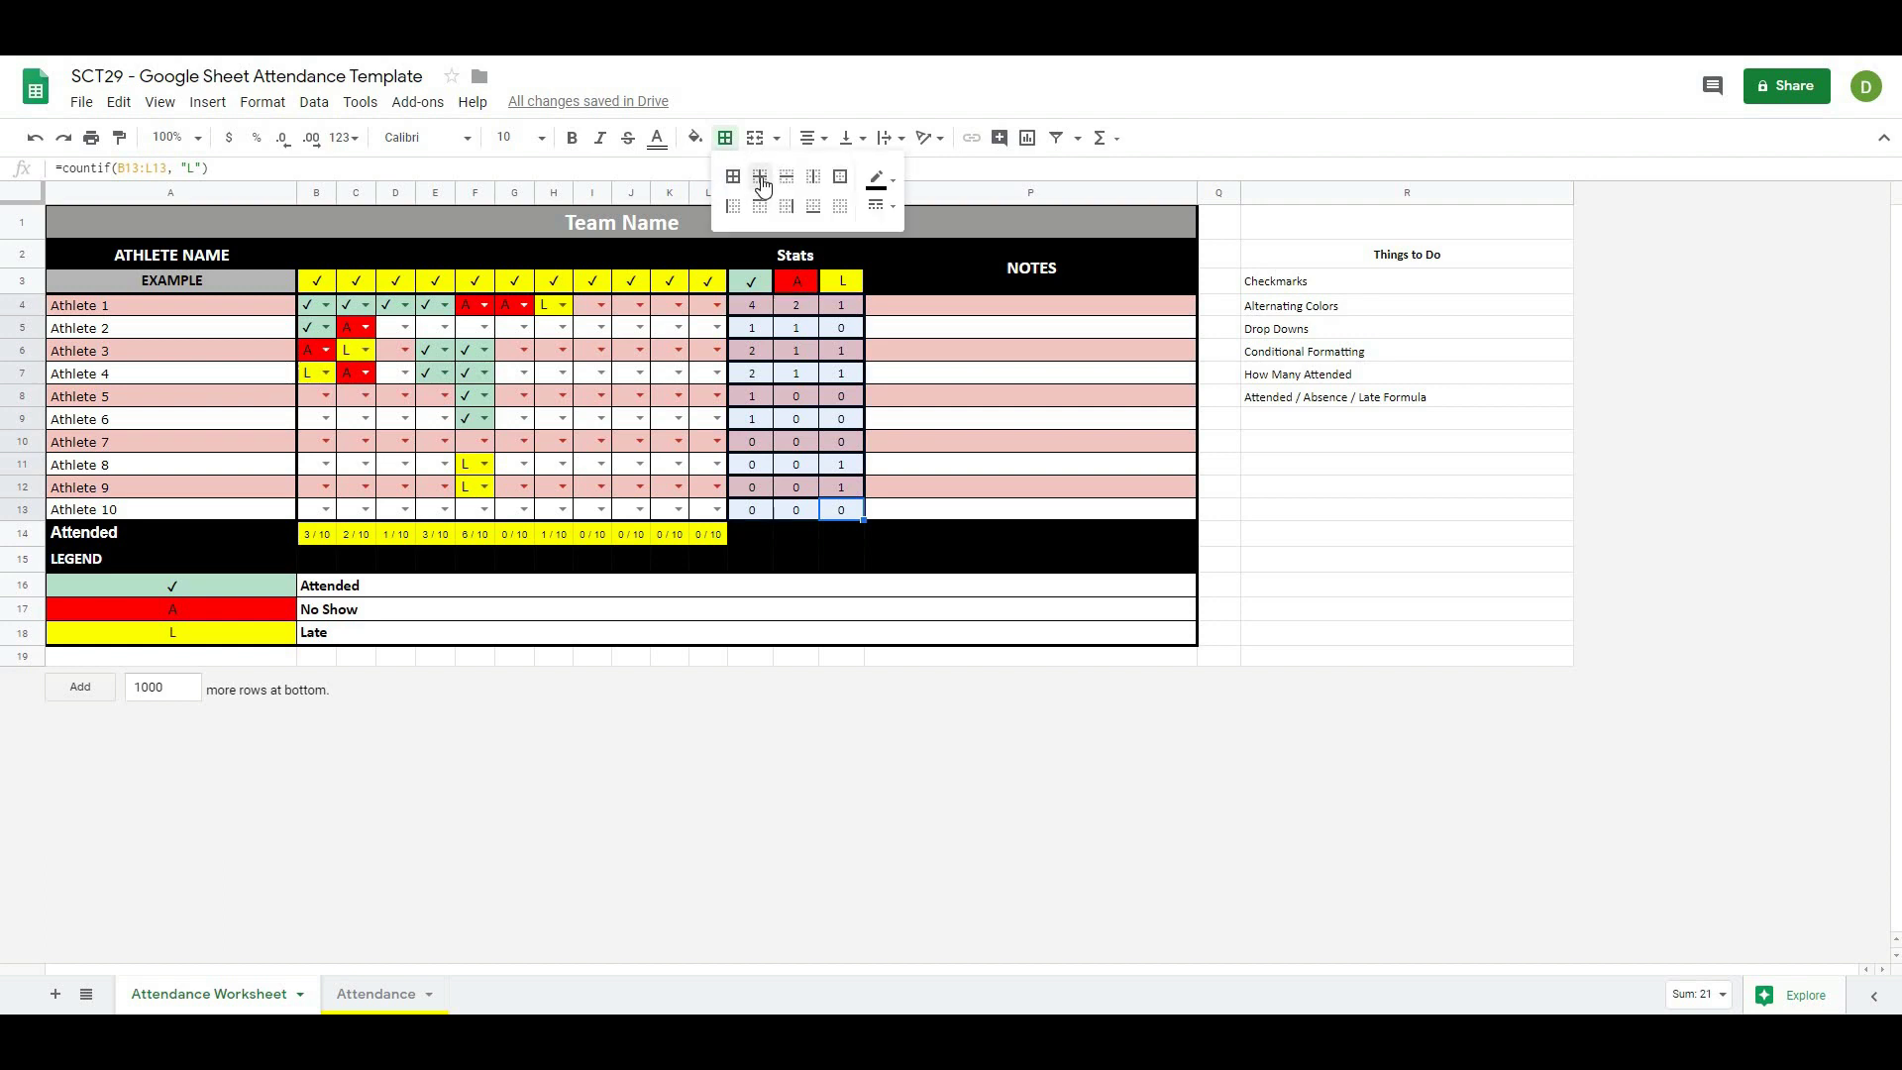
left_click(760, 183)
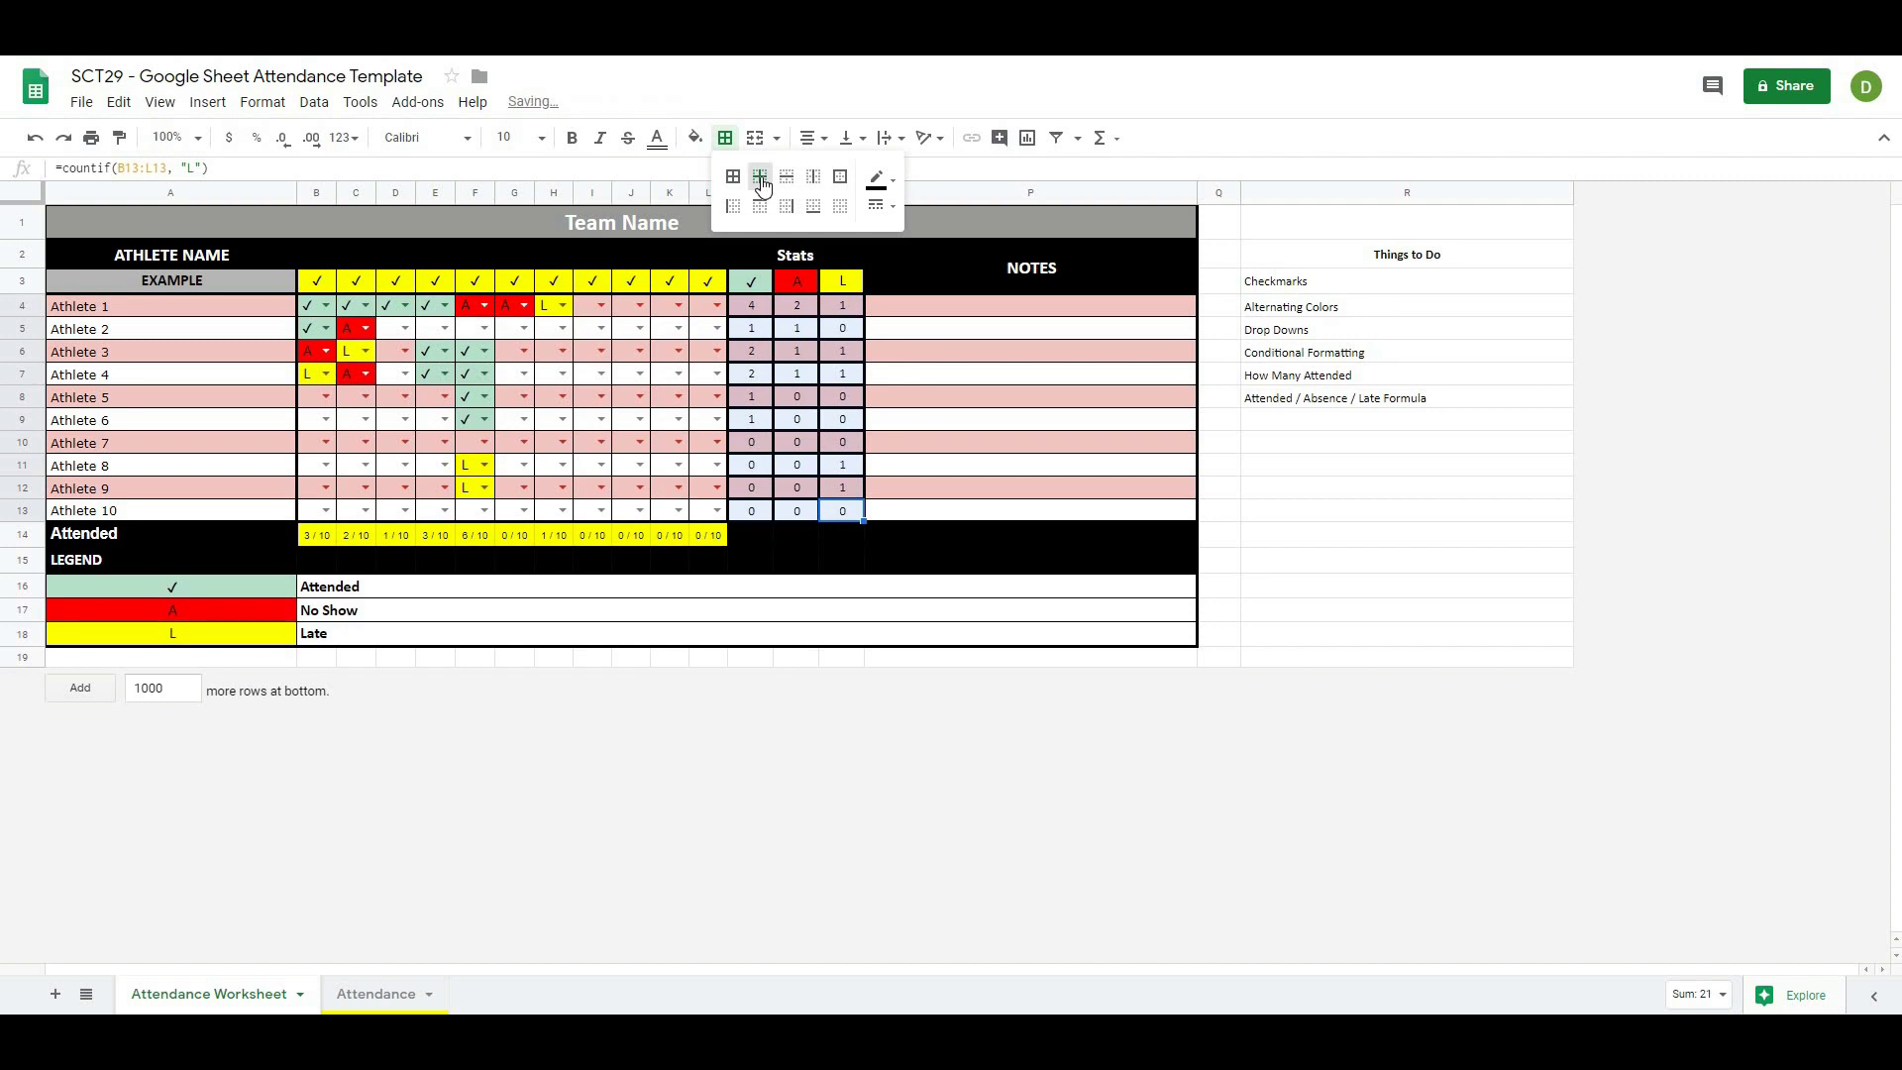
left_click(889, 210)
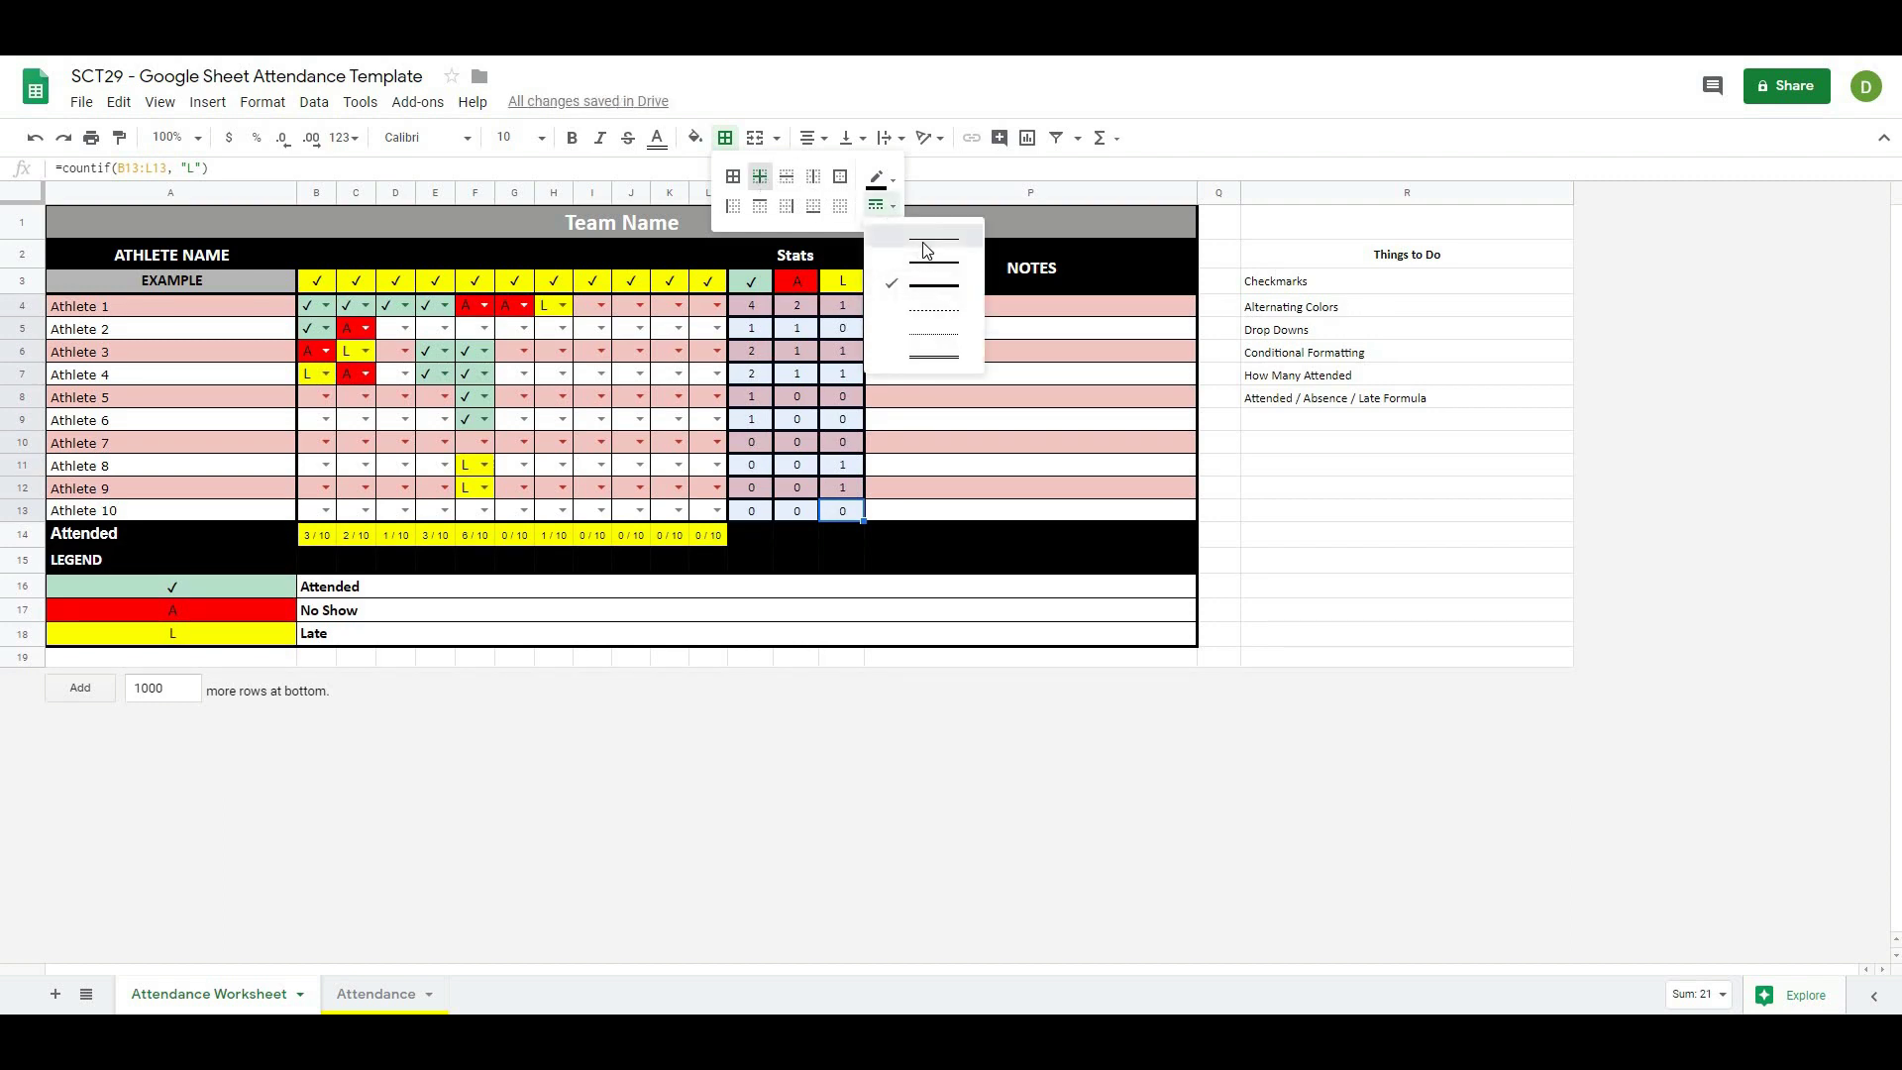
left_click(928, 242)
left_click(930, 414)
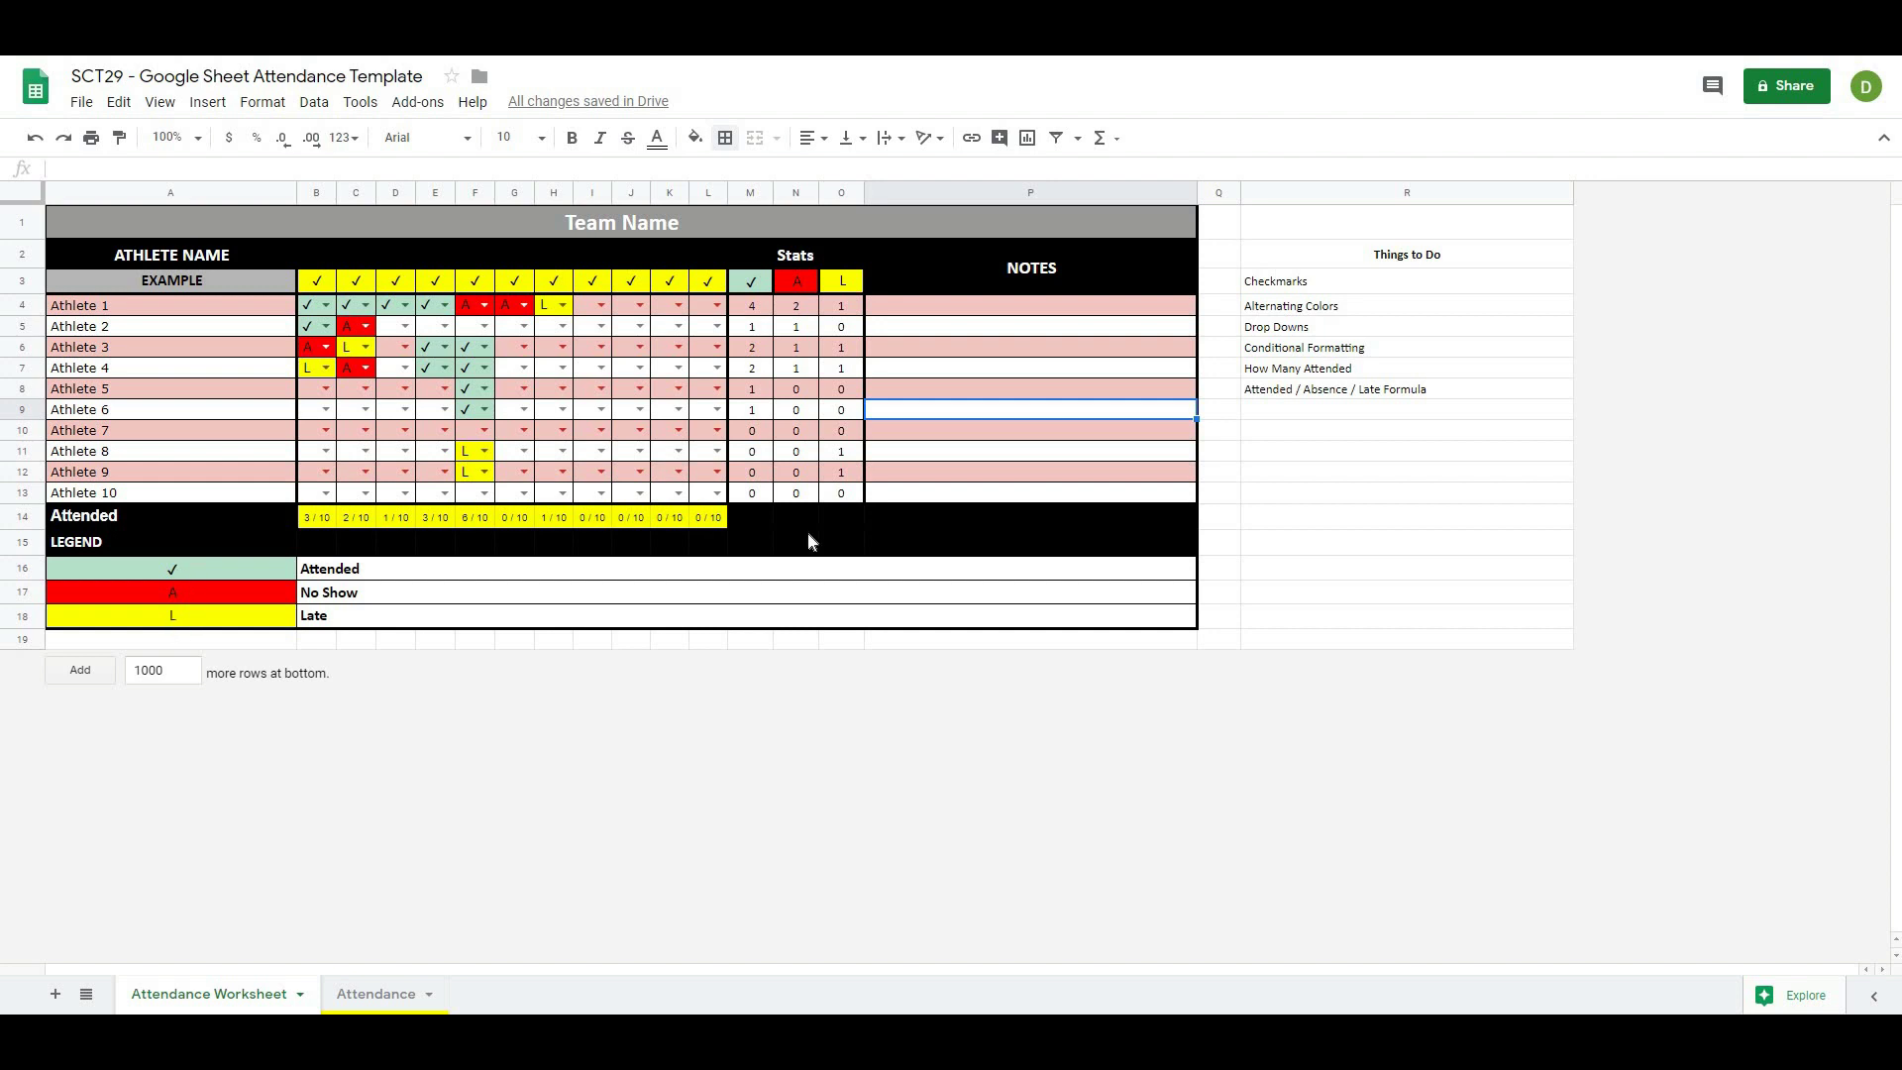
Type the creator's social handle into R10 and commit the entry.
left_click(1298, 434)
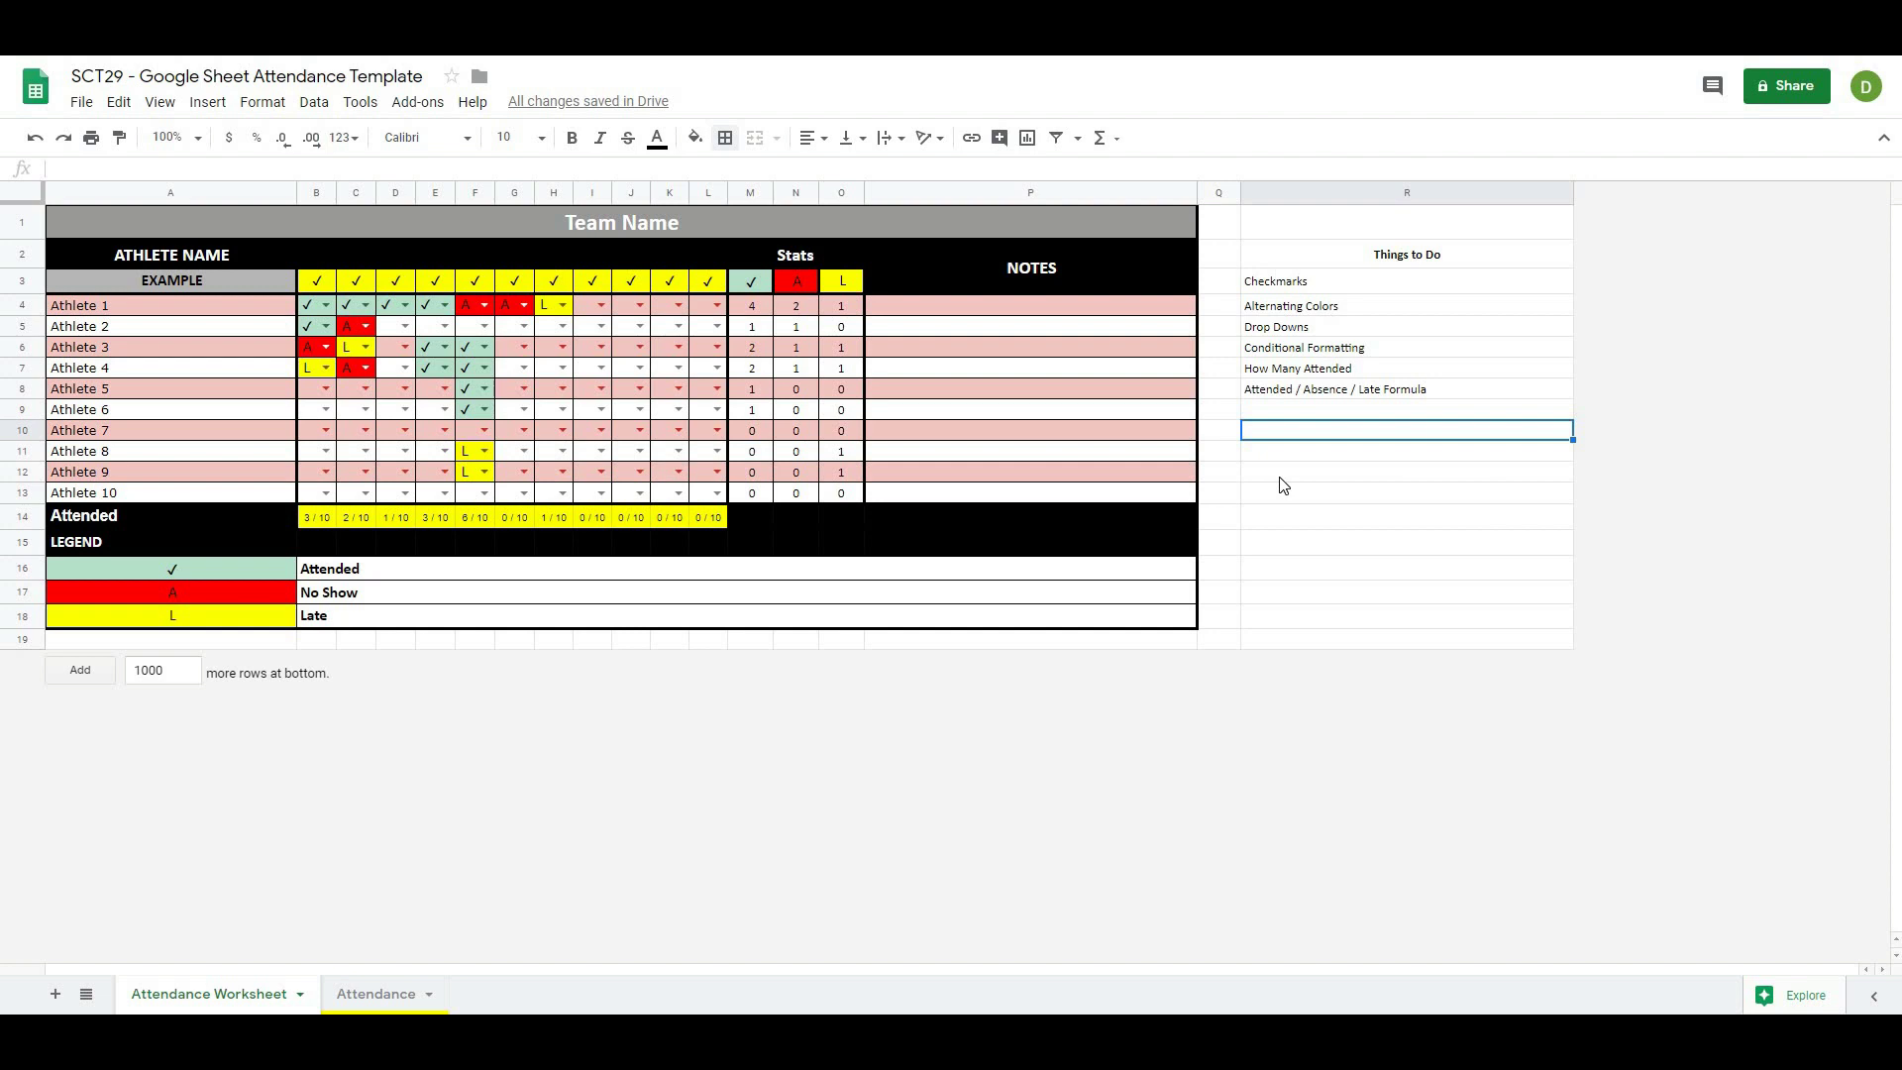
type("@dsmstrength")
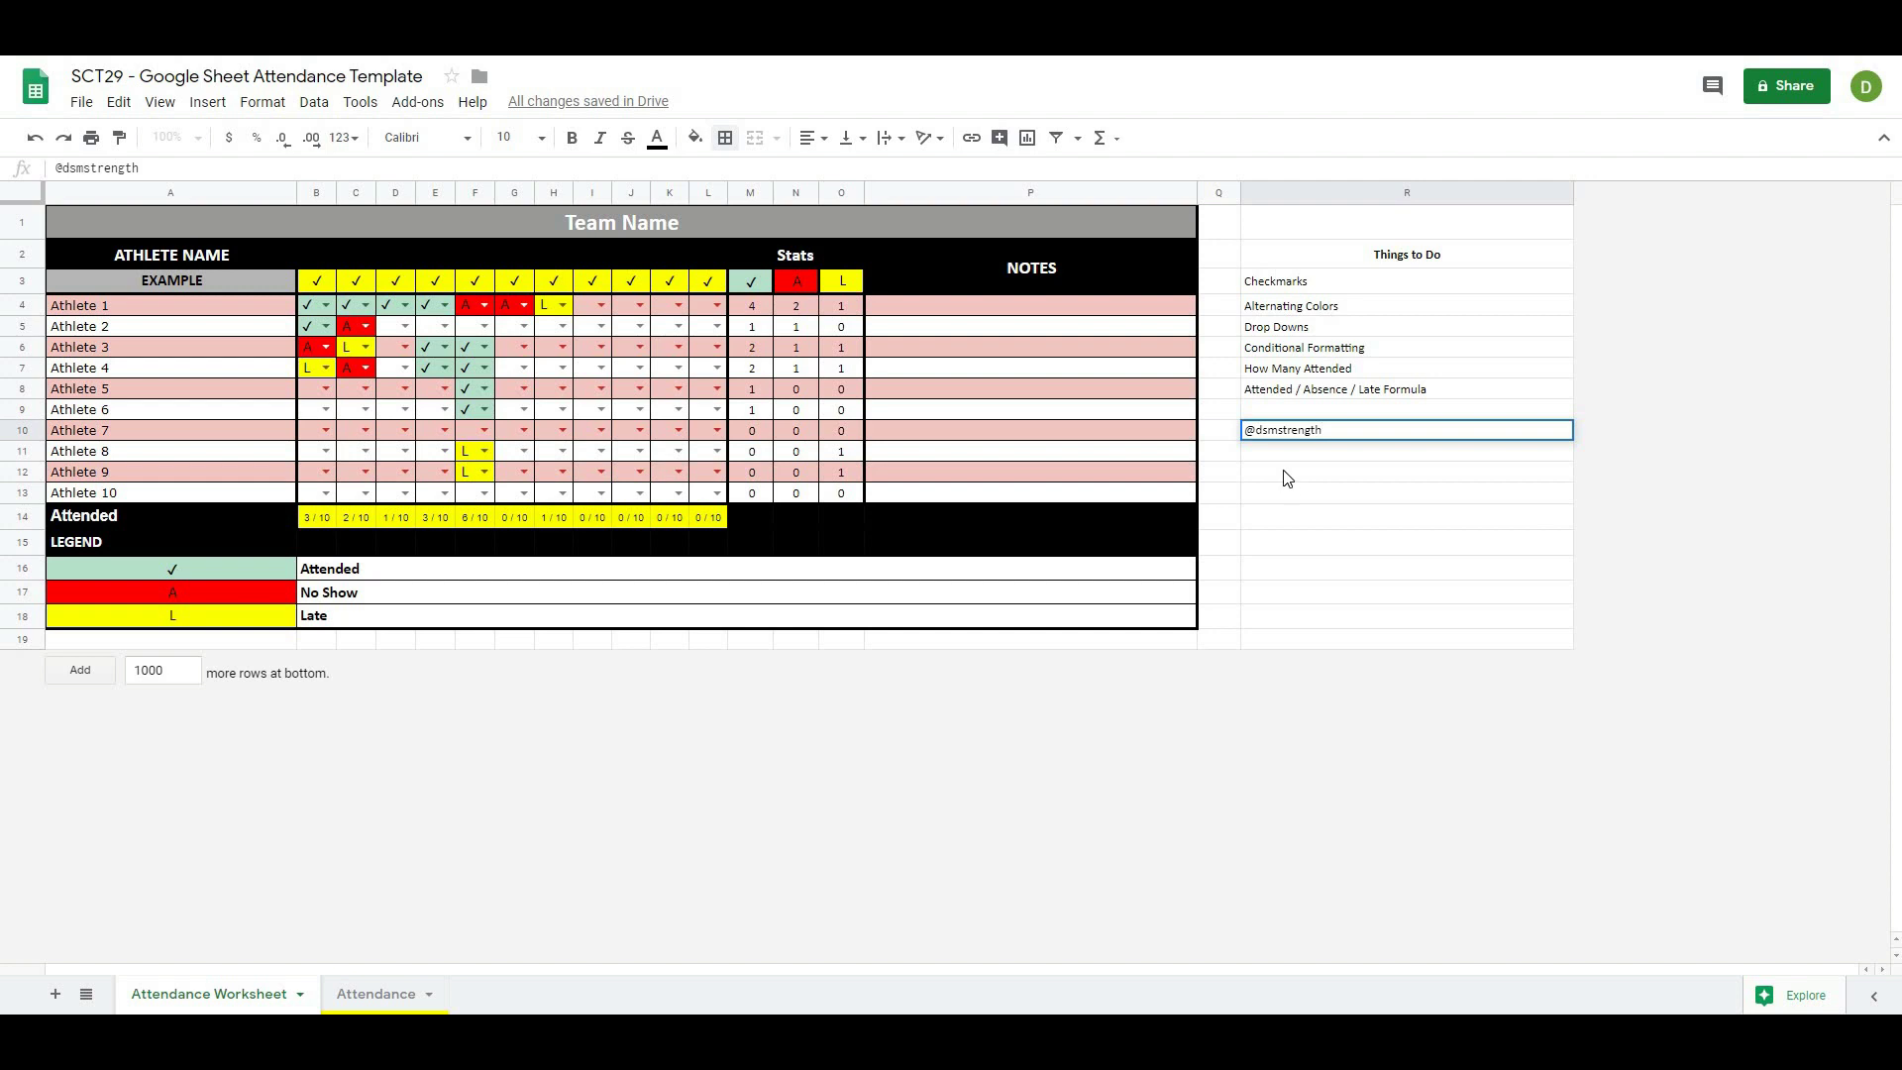
left_click(1282, 474)
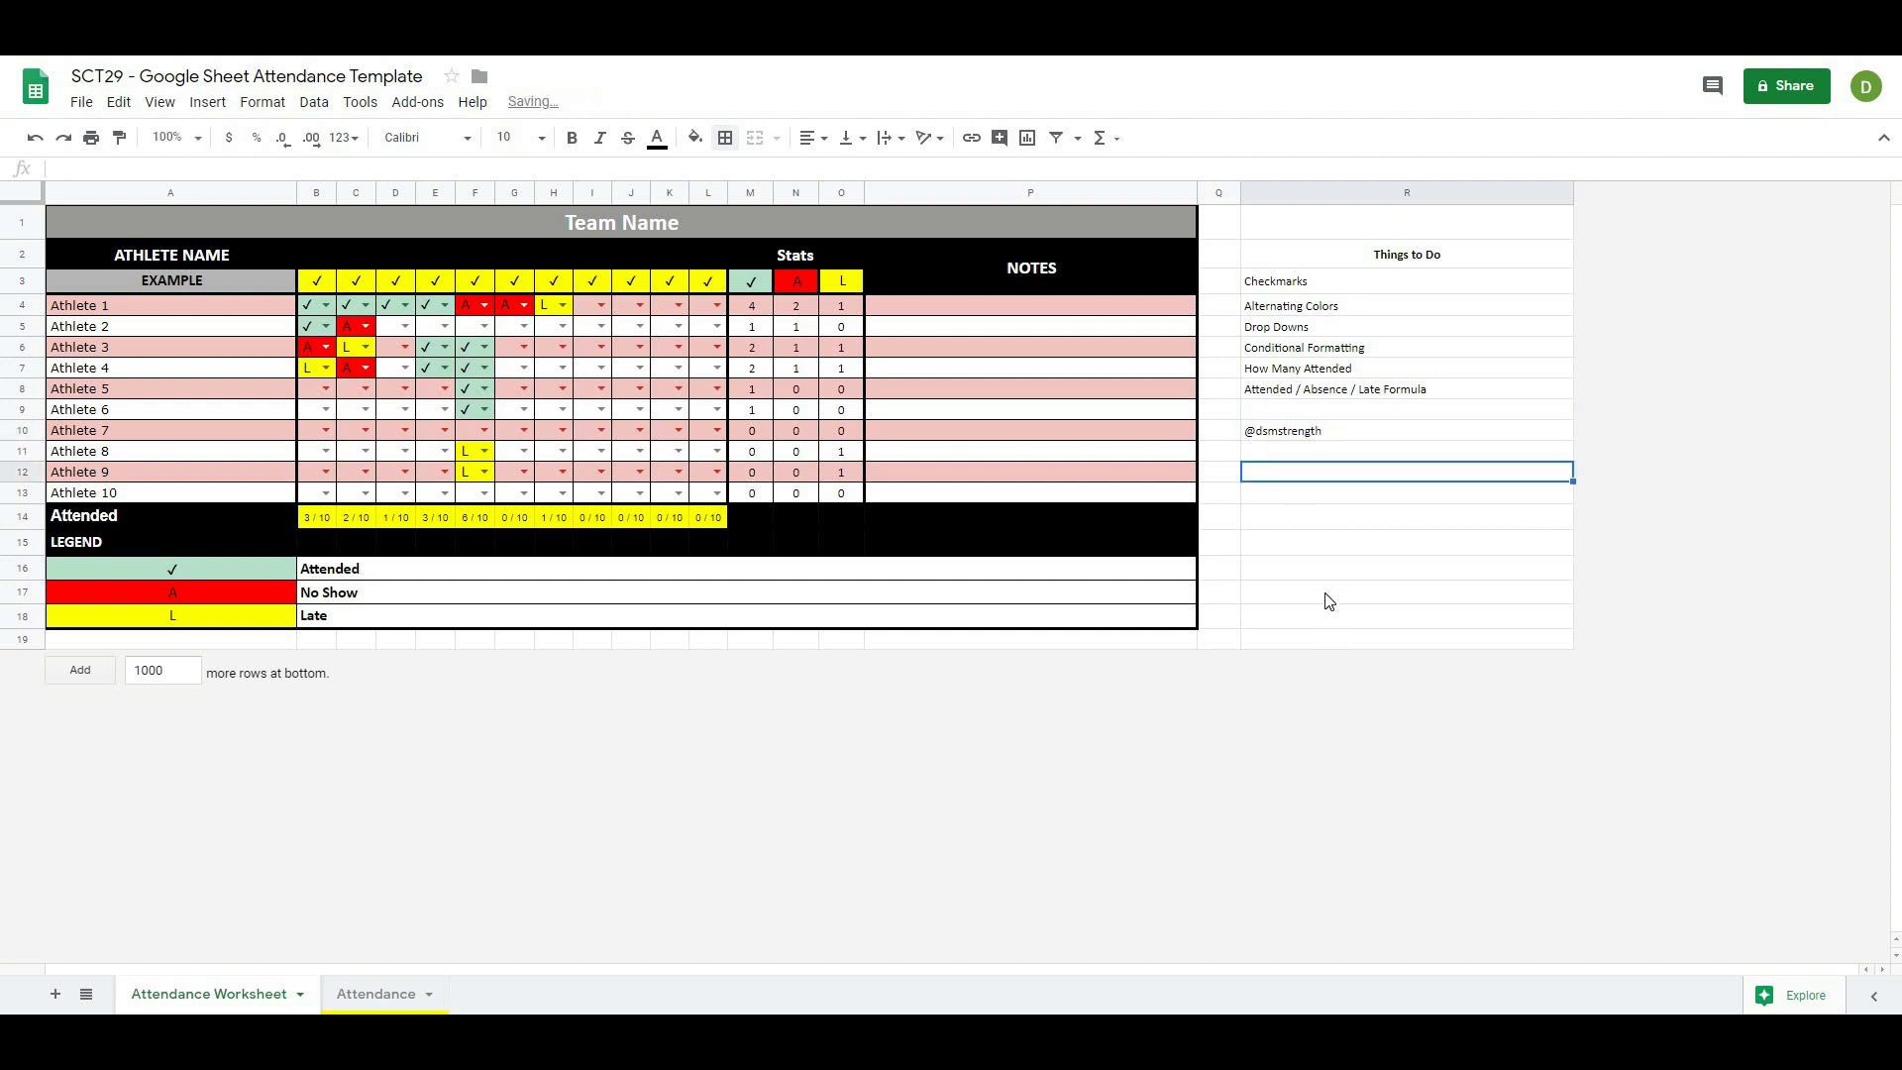